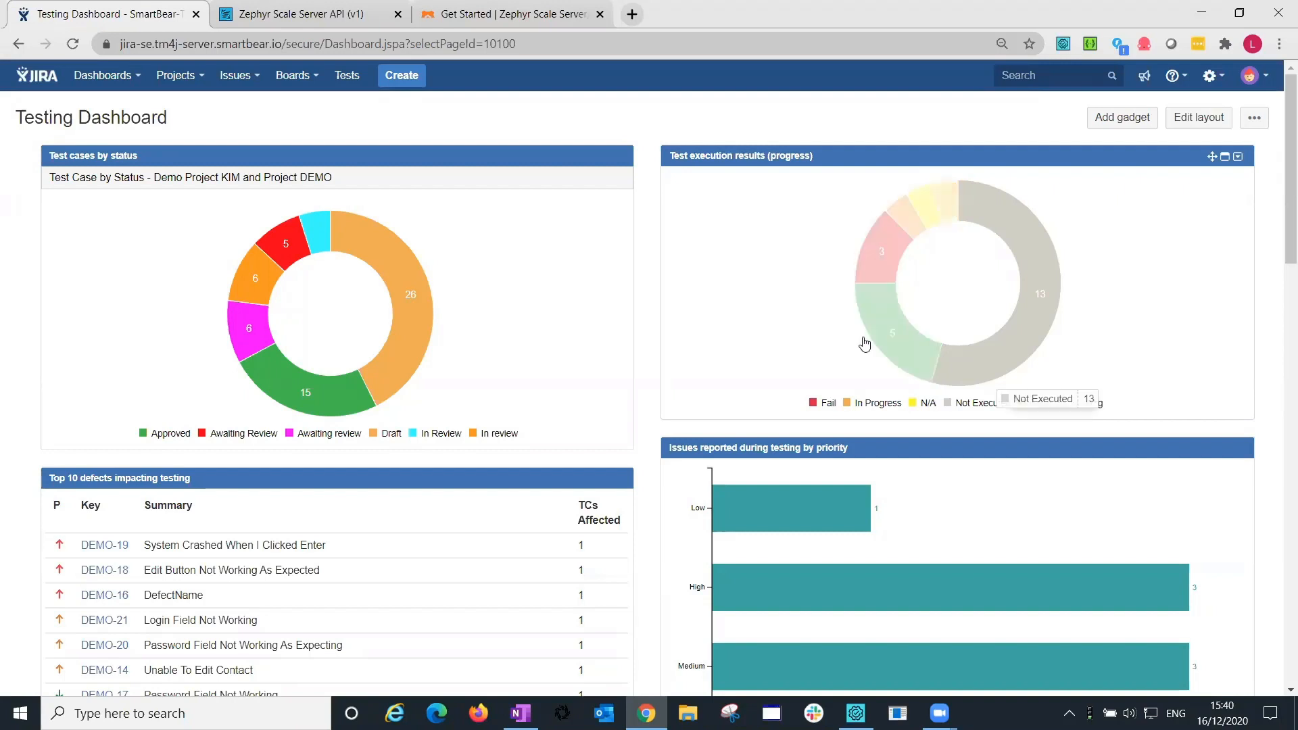
# Open the DemoTestProject (DEMO) project from the testing dashboard.
pyautogui.click(203, 92)
pyautogui.click(203, 93)
pyautogui.click(202, 92)
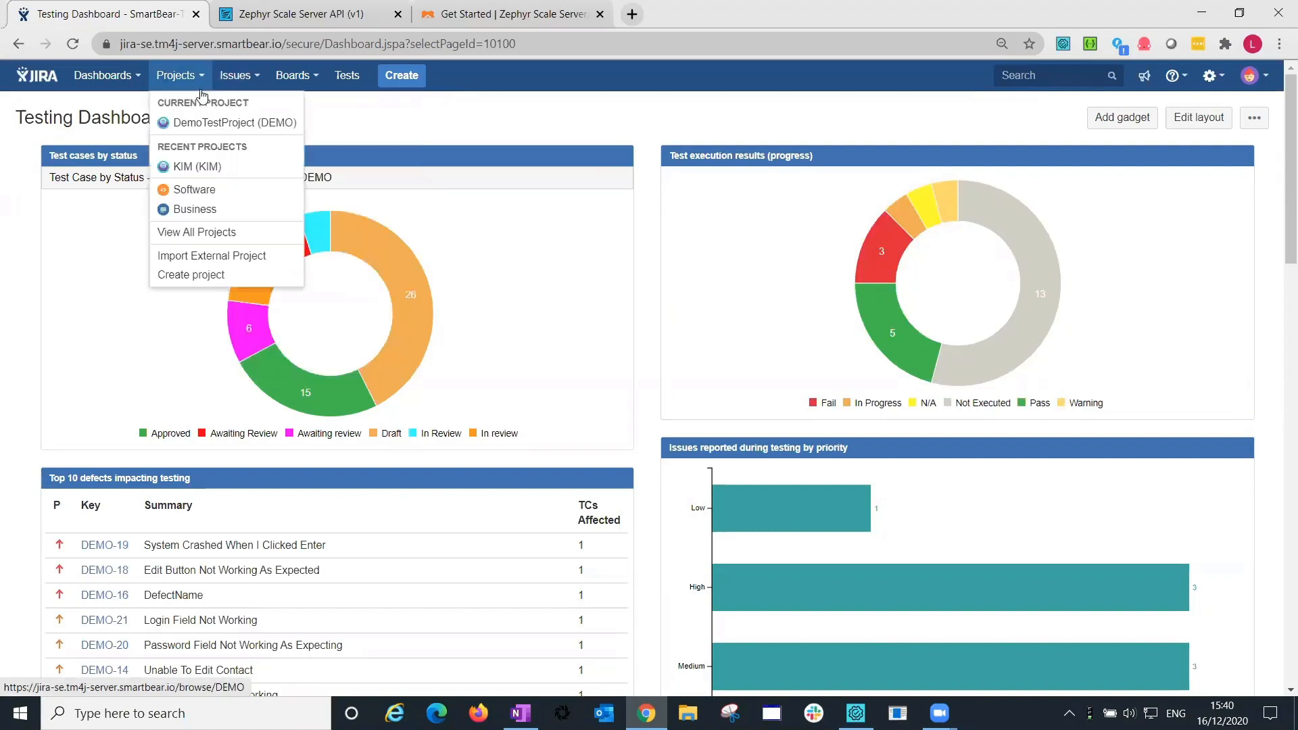
pyautogui.click(201, 122)
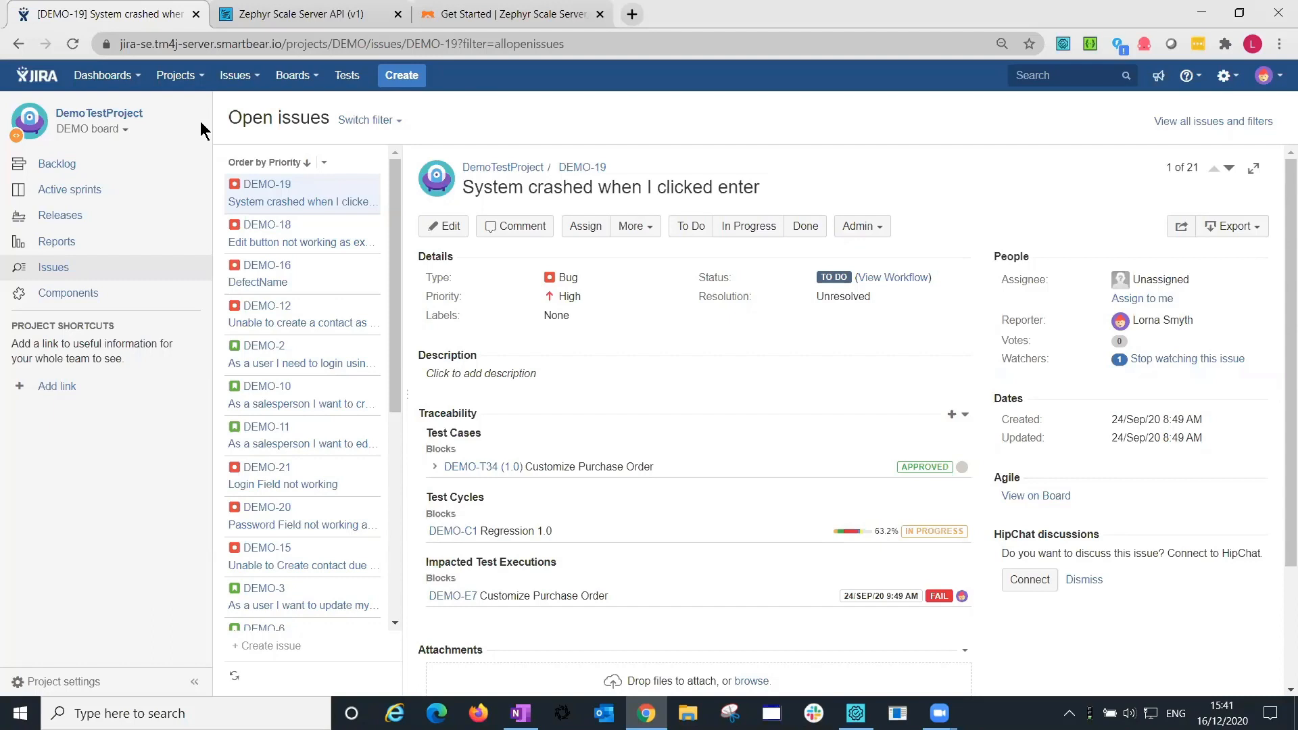
# Open the Zephyr Scale page in the settings of DemoTestProject.
pyautogui.click(109, 679)
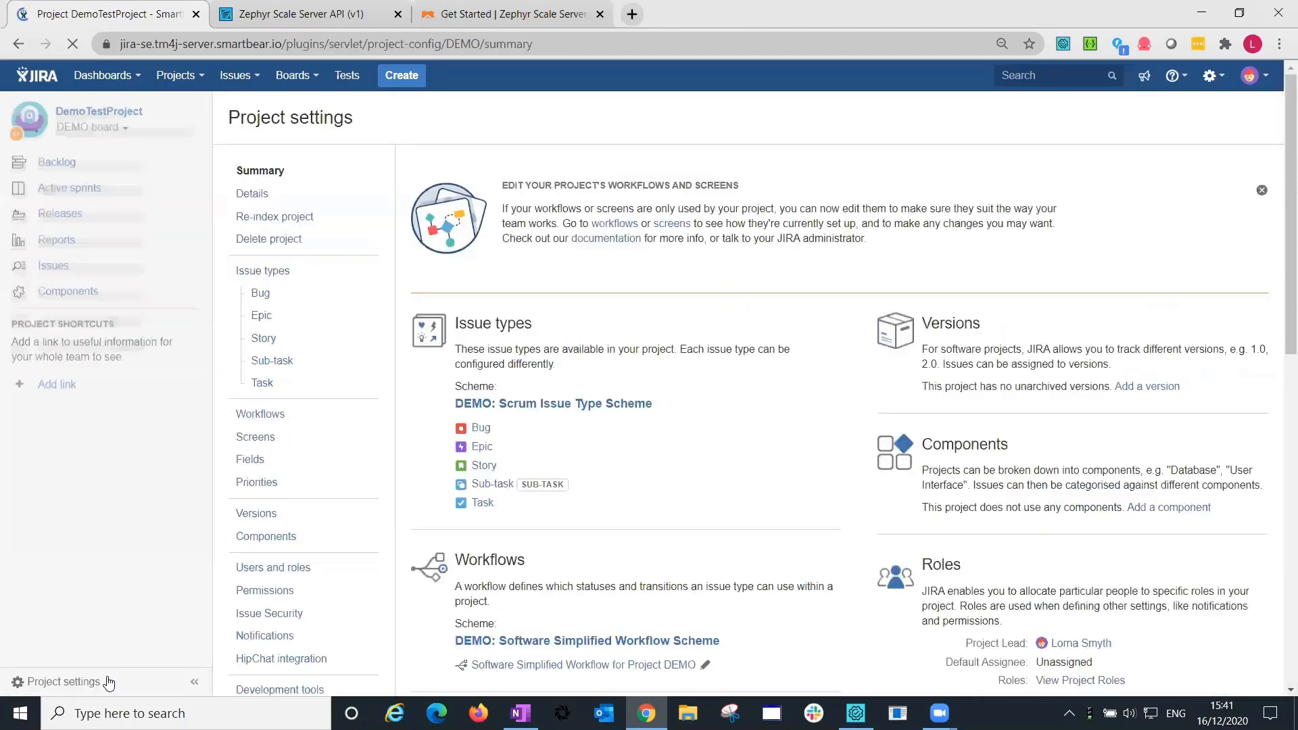
pyautogui.scroll(-7, 327, 399)
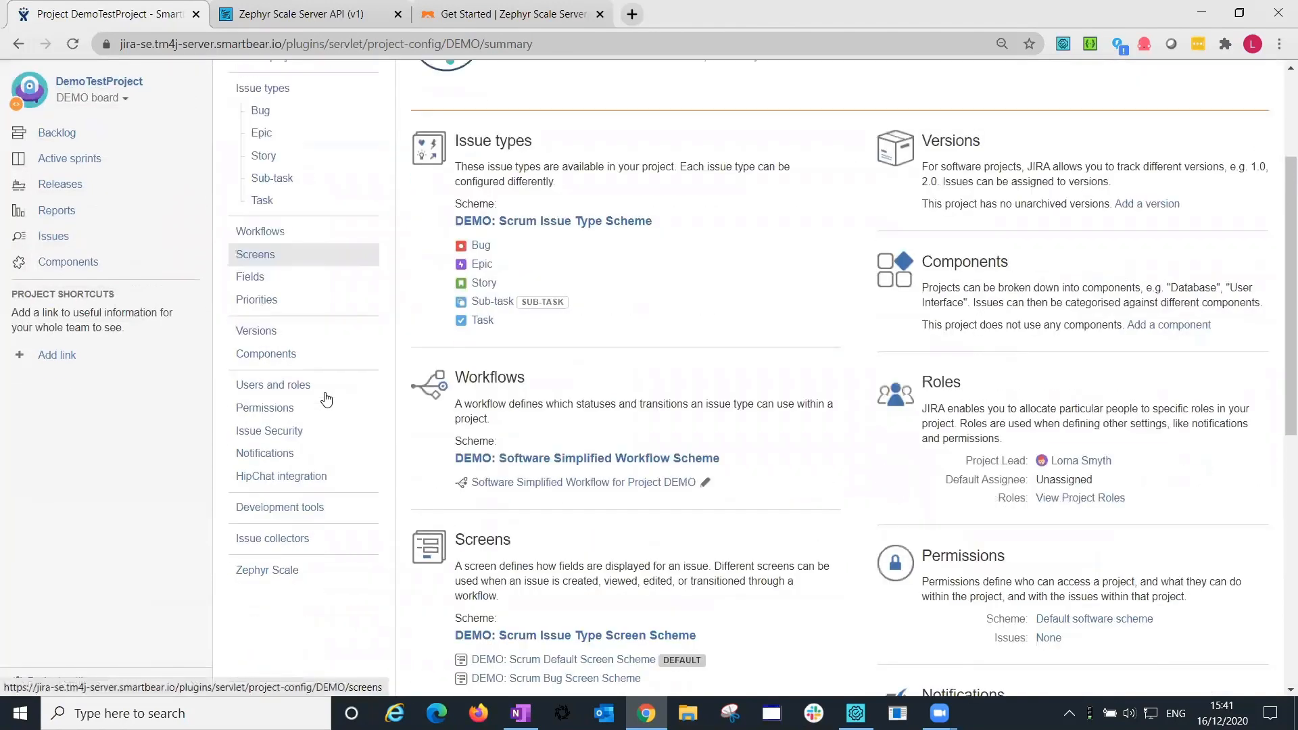
pyautogui.click(299, 169)
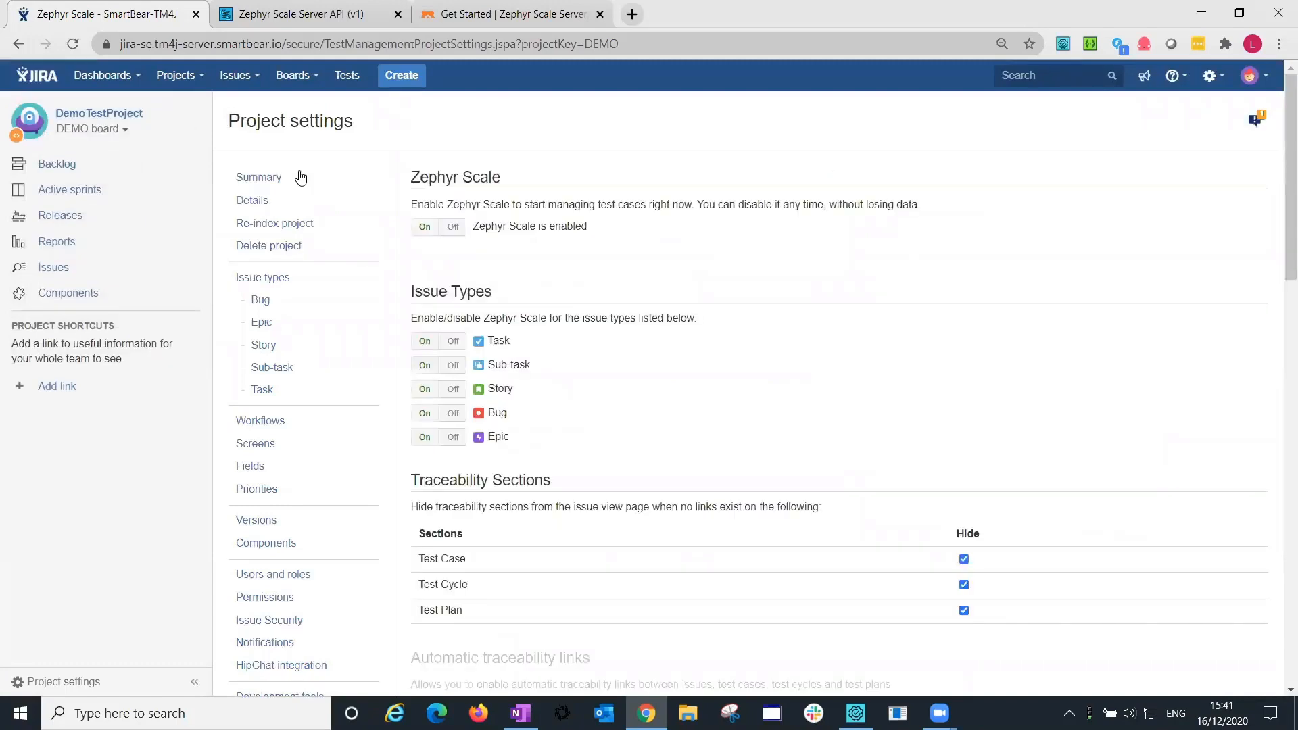
# Review the project's Zephyr Scale settings from issue types down to permissions, and open the project's test case library.
pyautogui.scroll(-6, 299, 176)
pyautogui.scroll(8, 741, 302)
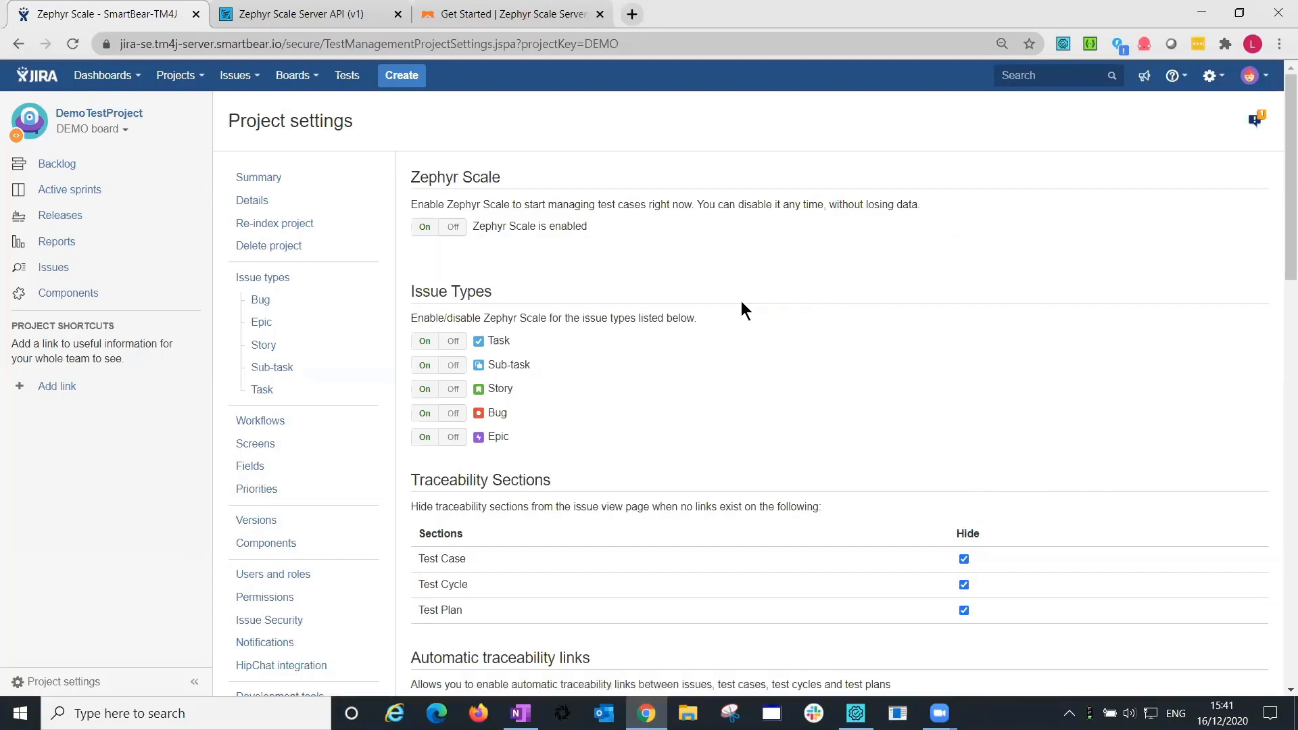
pyautogui.scroll(-4, 741, 302)
pyautogui.scroll(-6, 744, 302)
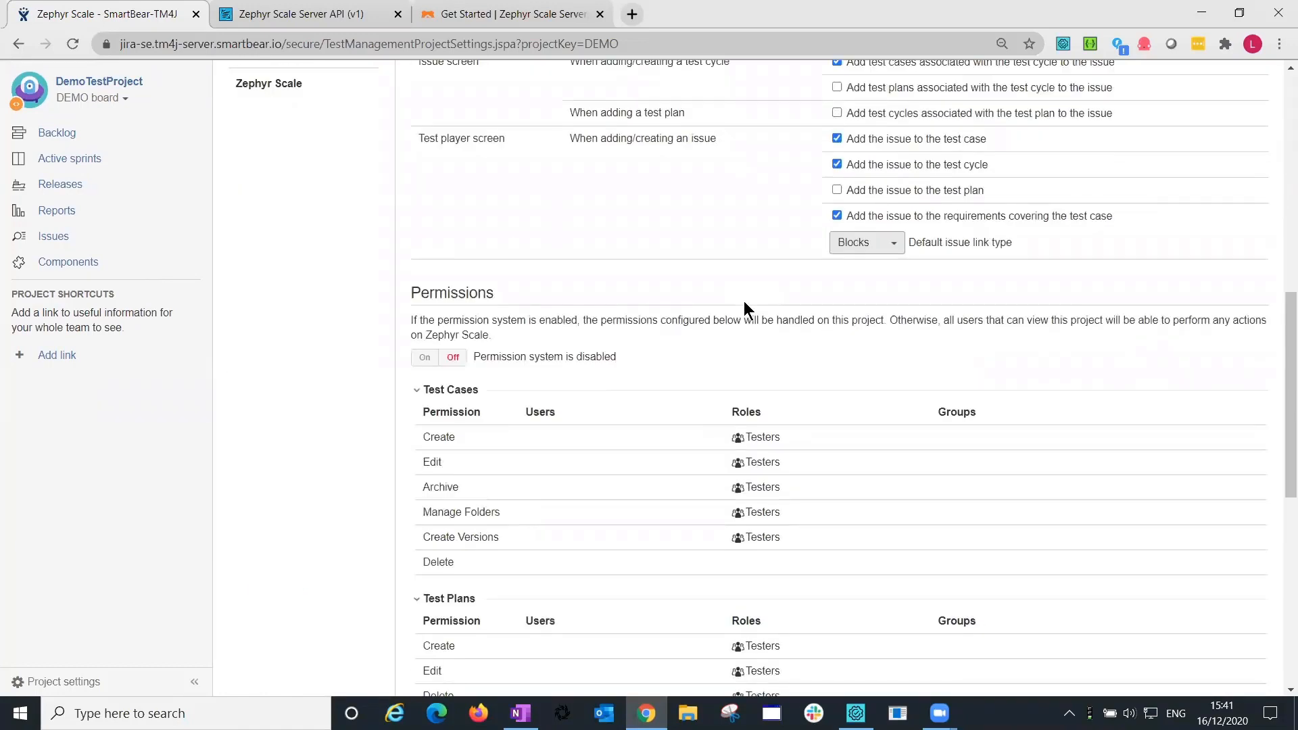
pyautogui.scroll(11, 323, 355)
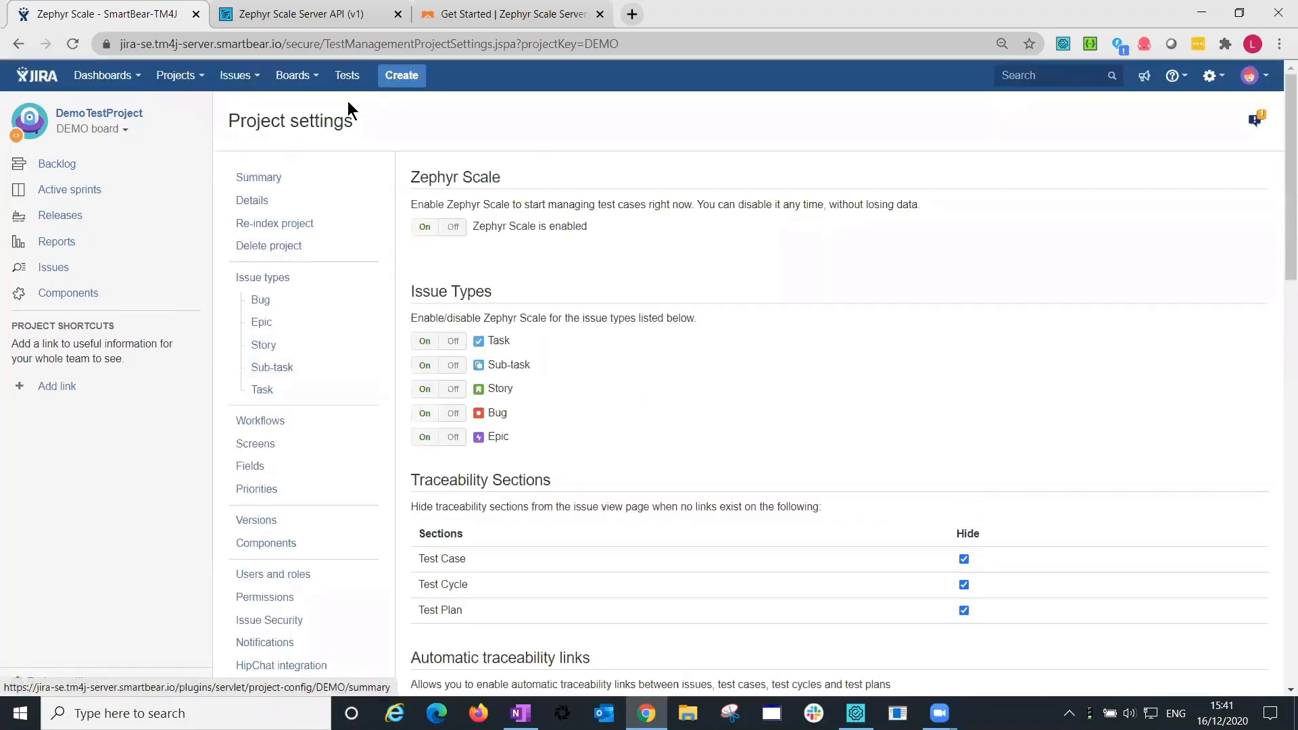
pyautogui.click(348, 75)
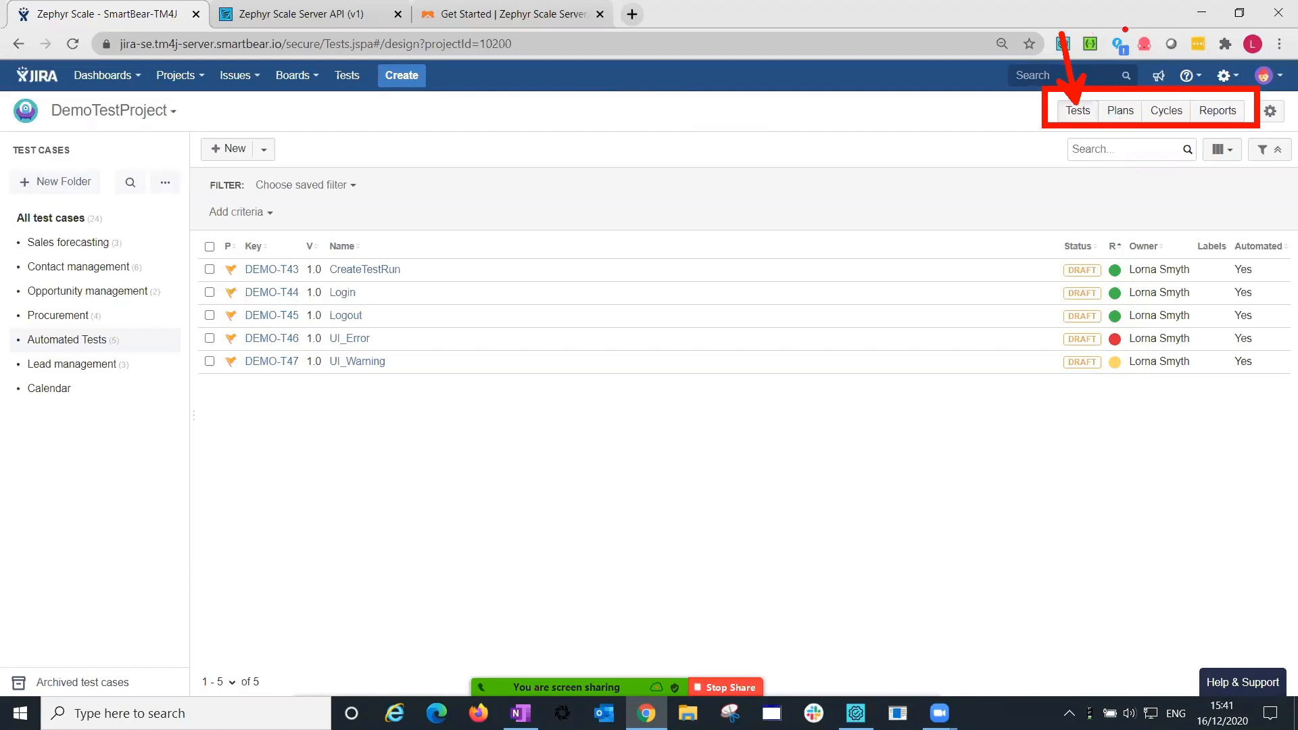
pyautogui.moveTo(1183, 103); pyautogui.dragTo(1208, 30)
pyautogui.moveTo(1122, 41); pyautogui.dragTo(1120, 96)
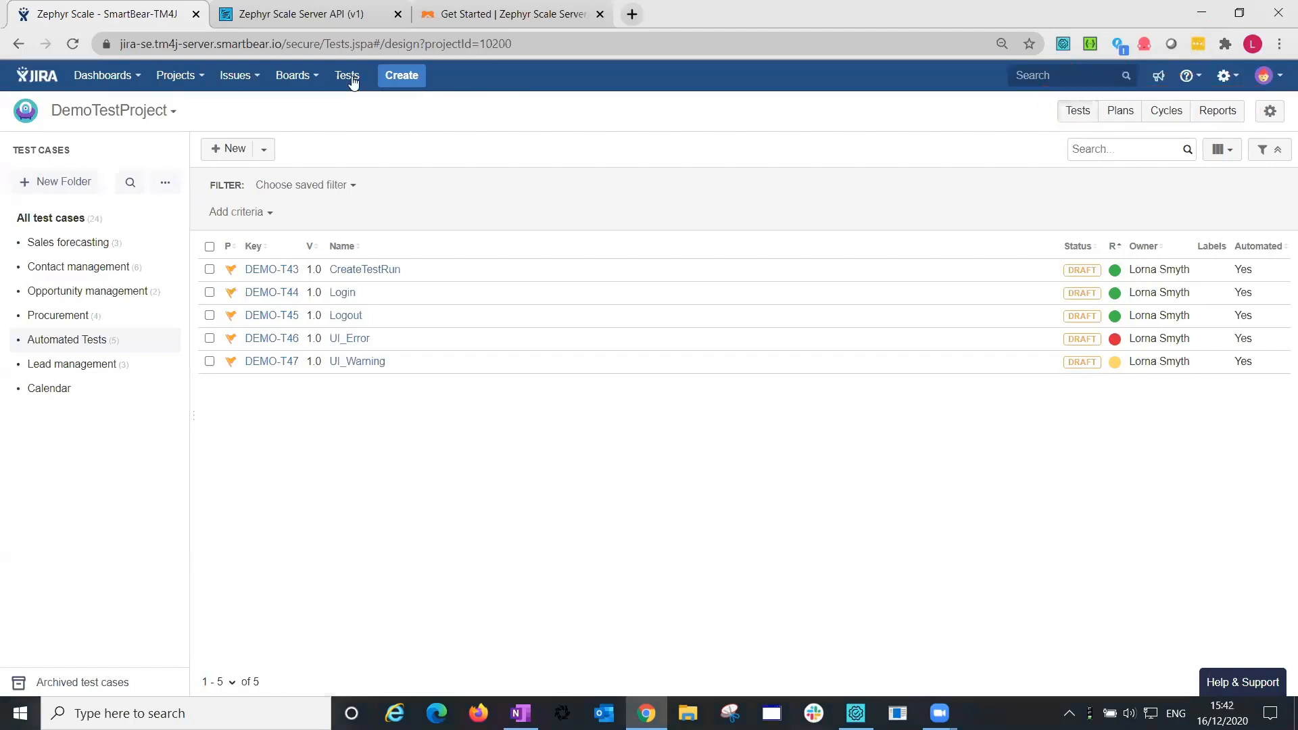
pyautogui.moveTo(1121, 37)
pyautogui.mouseDown()
pyautogui.moveTo(1121, 97)
pyautogui.moveTo(1151, 133)
pyautogui.mouseUp()
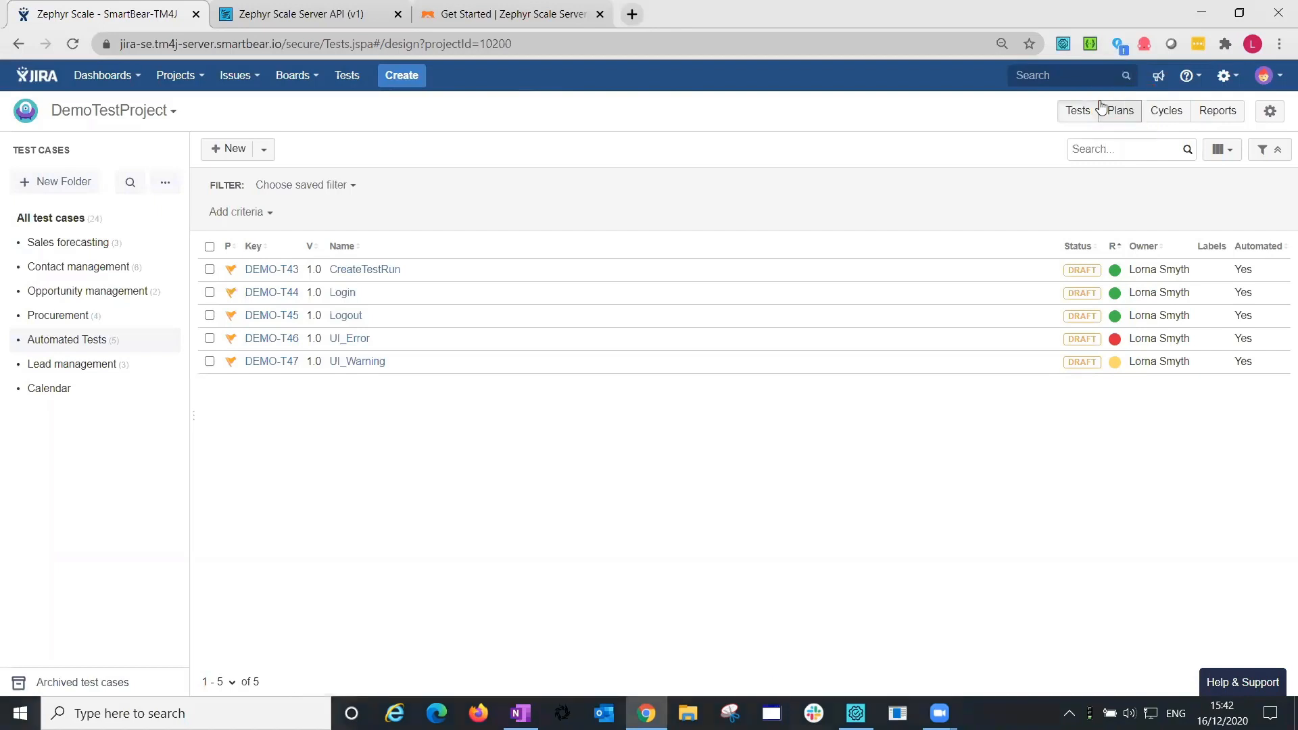
pyautogui.moveTo(1211, 45); pyautogui.dragTo(1235, 100)
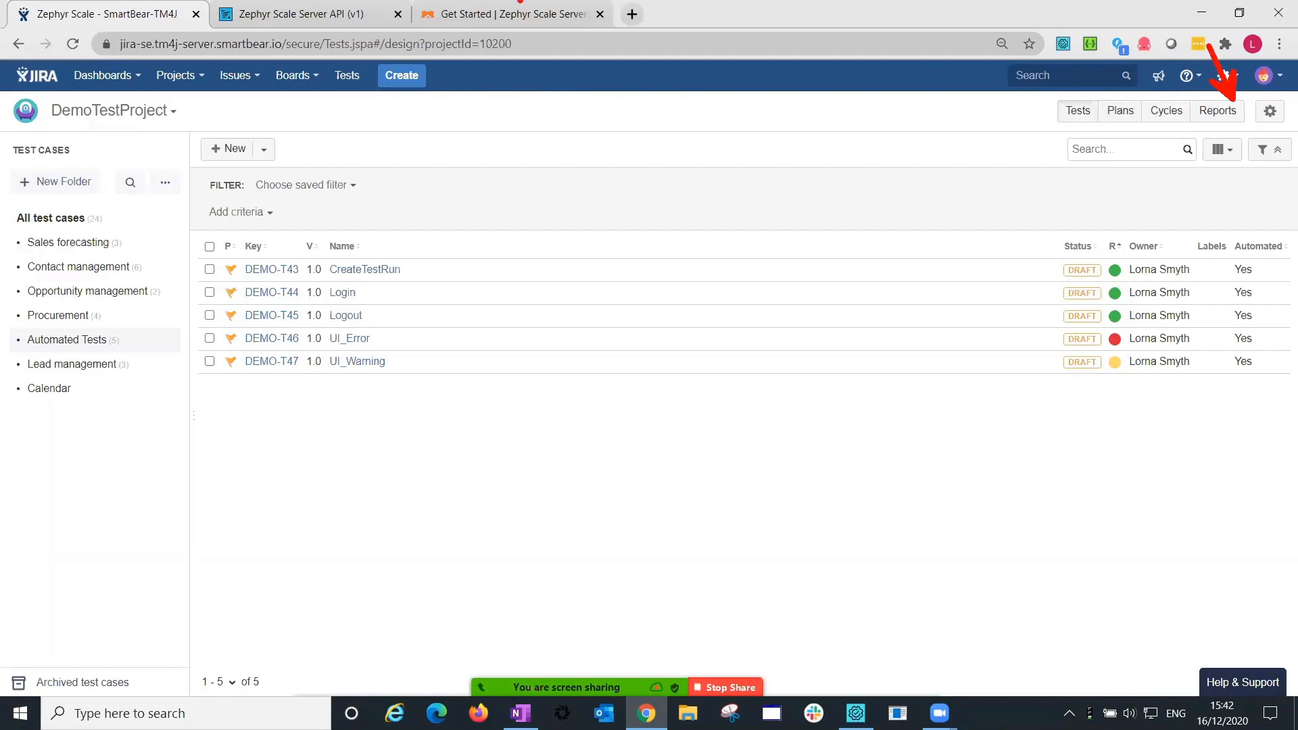
pyautogui.moveTo(116, 1); pyautogui.dragTo(116, 78)
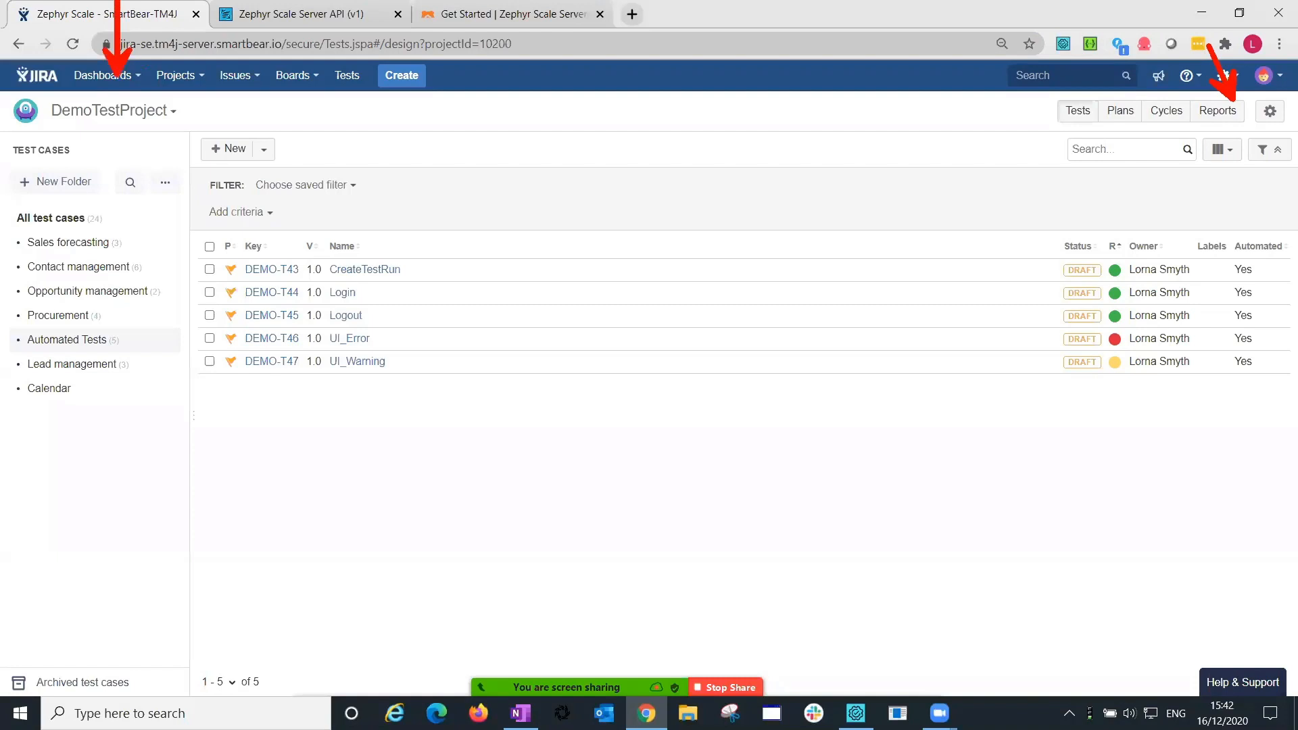
pyautogui.press('Escape')
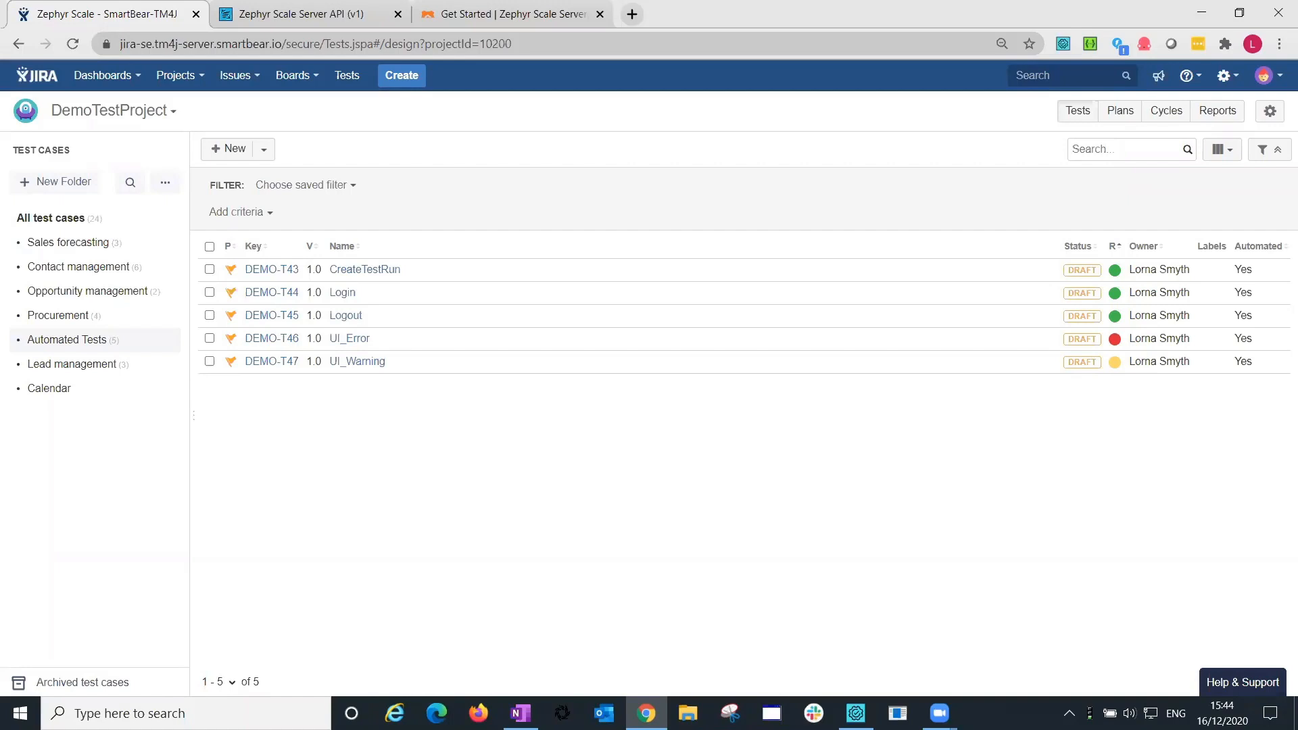
# View the resources listed in the Zephyr Scale Server API (v1) documentation.
pyautogui.click(307, 18)
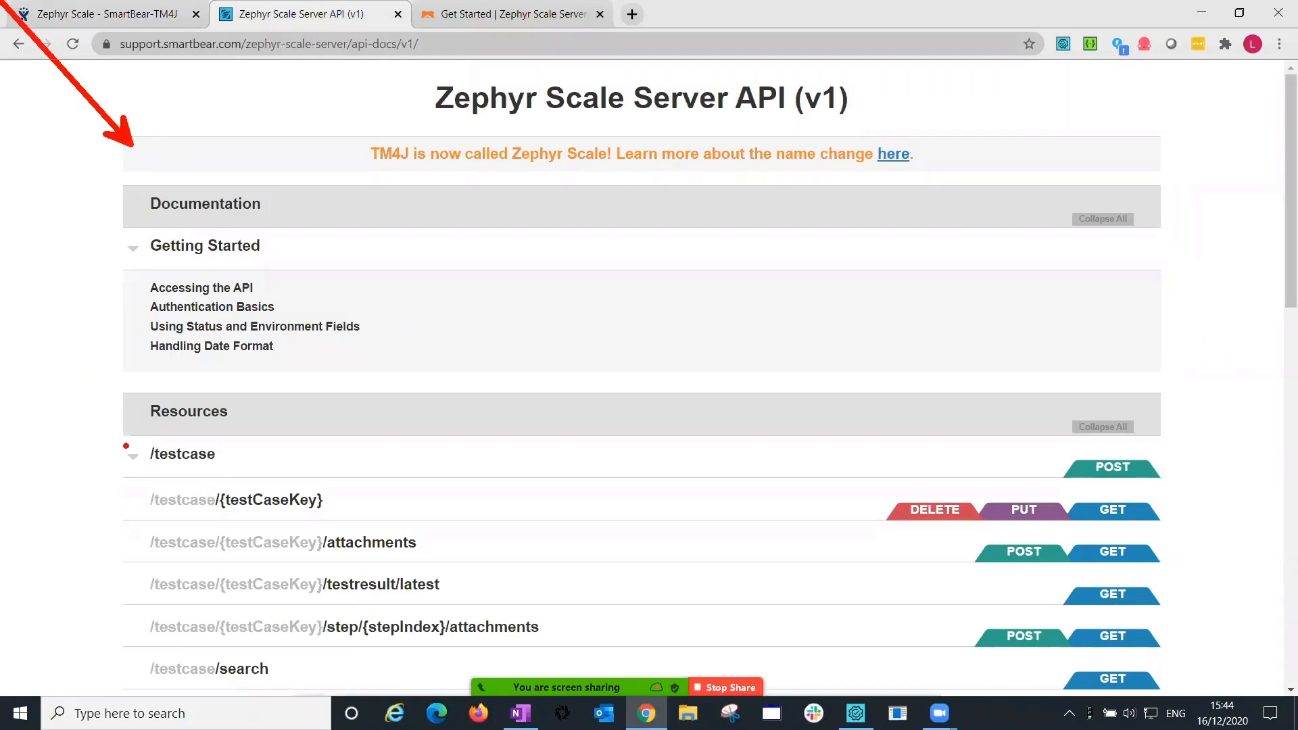
pyautogui.moveTo(128, 451); pyautogui.dragTo(71, 403)
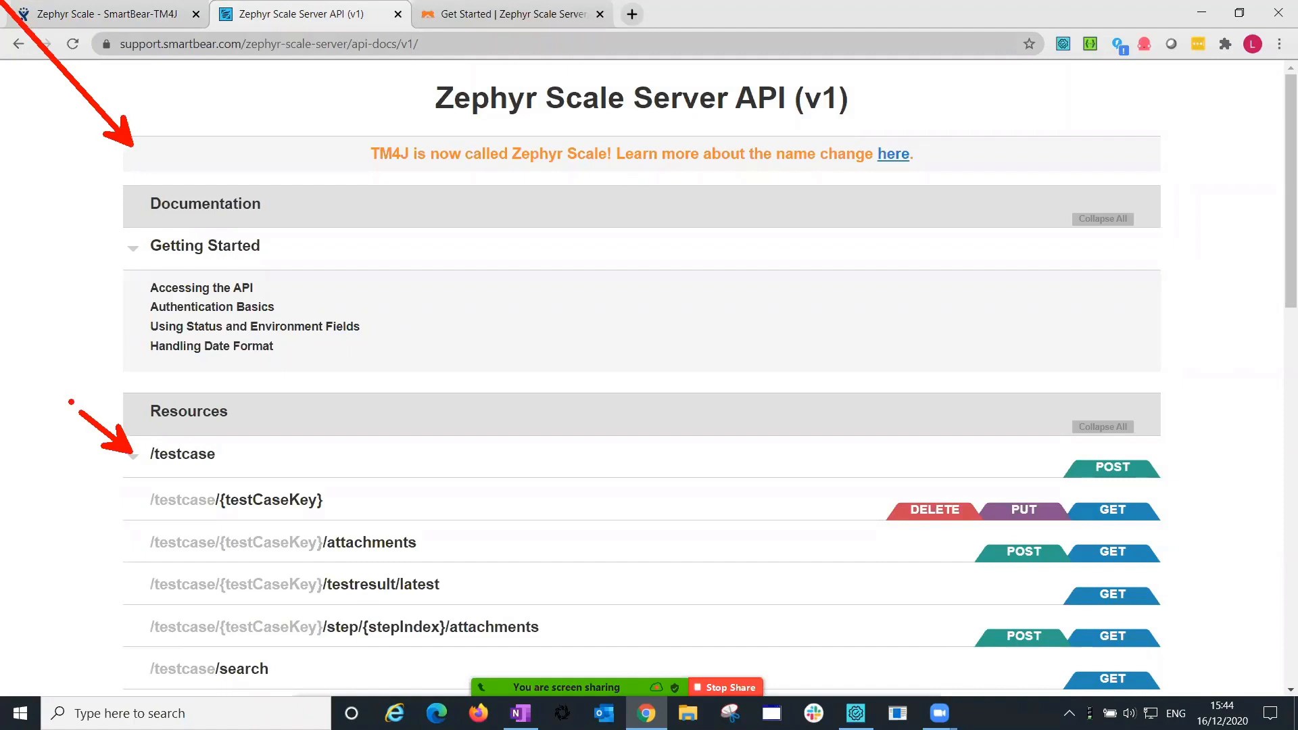
pyautogui.press('Escape')
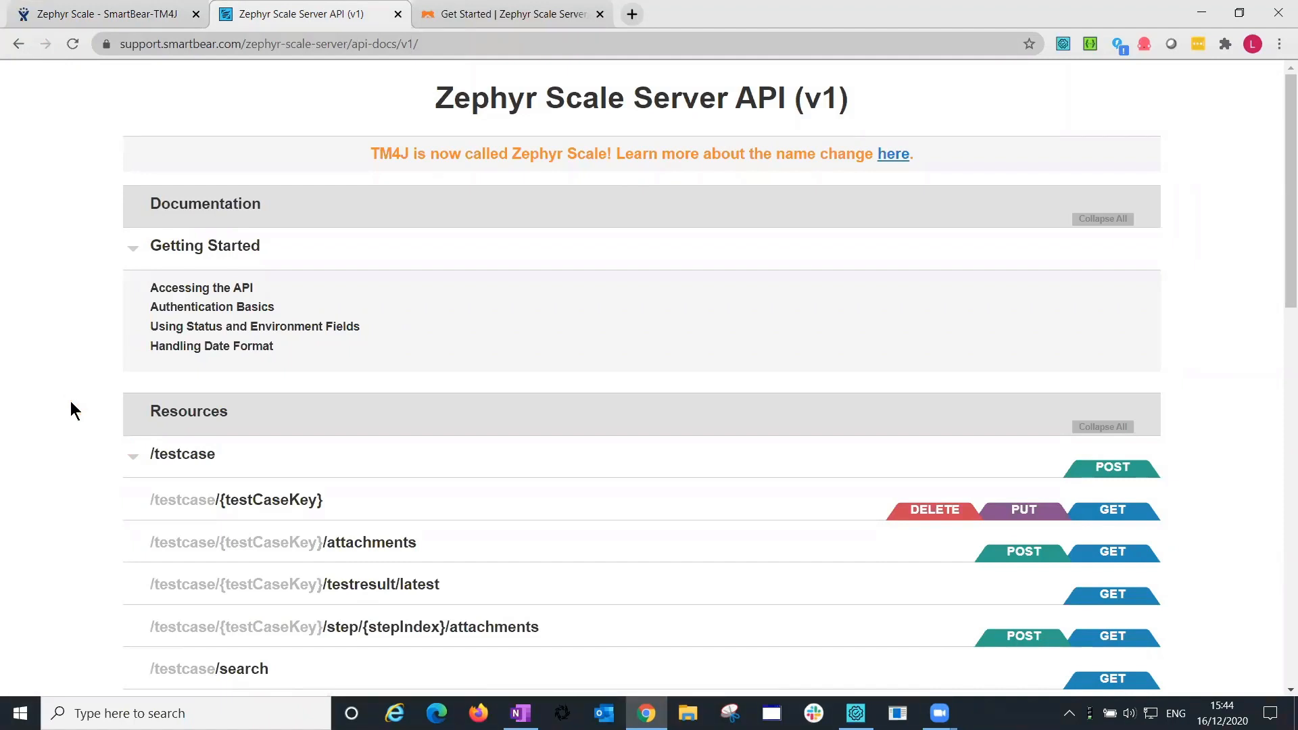
# View the topics in the Zephyr Scale Get Started documentation and return to the project's test cases.
pyautogui.click(489, 21)
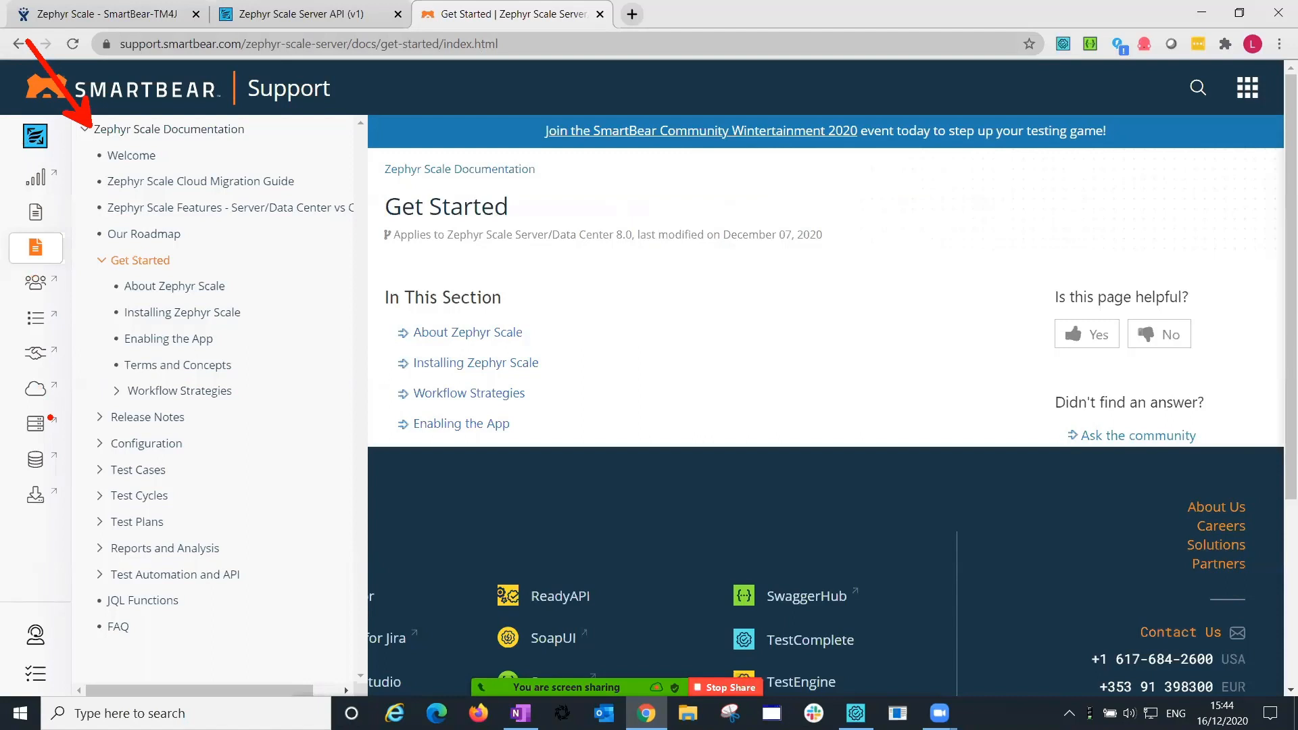
pyautogui.moveTo(90, 477); pyautogui.dragTo(54, 459)
pyautogui.moveTo(88, 501); pyautogui.dragTo(15, 488)
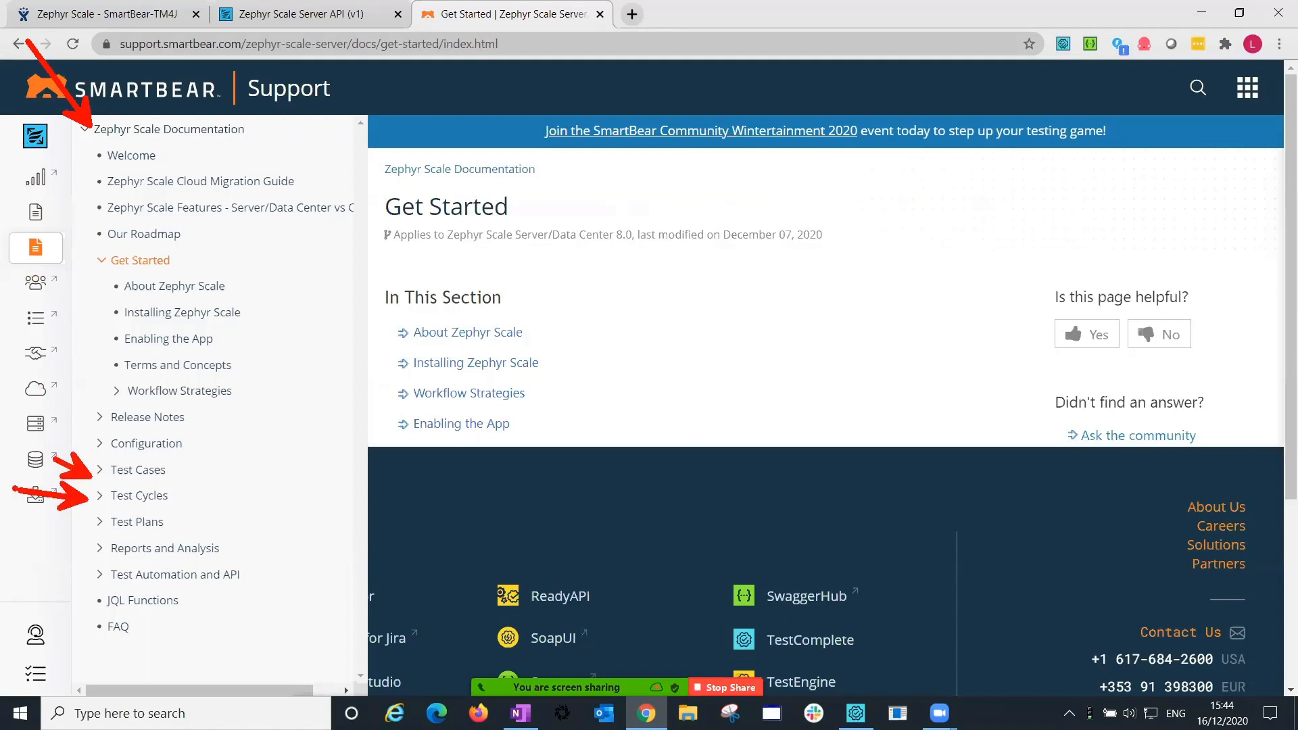
pyautogui.press('Escape')
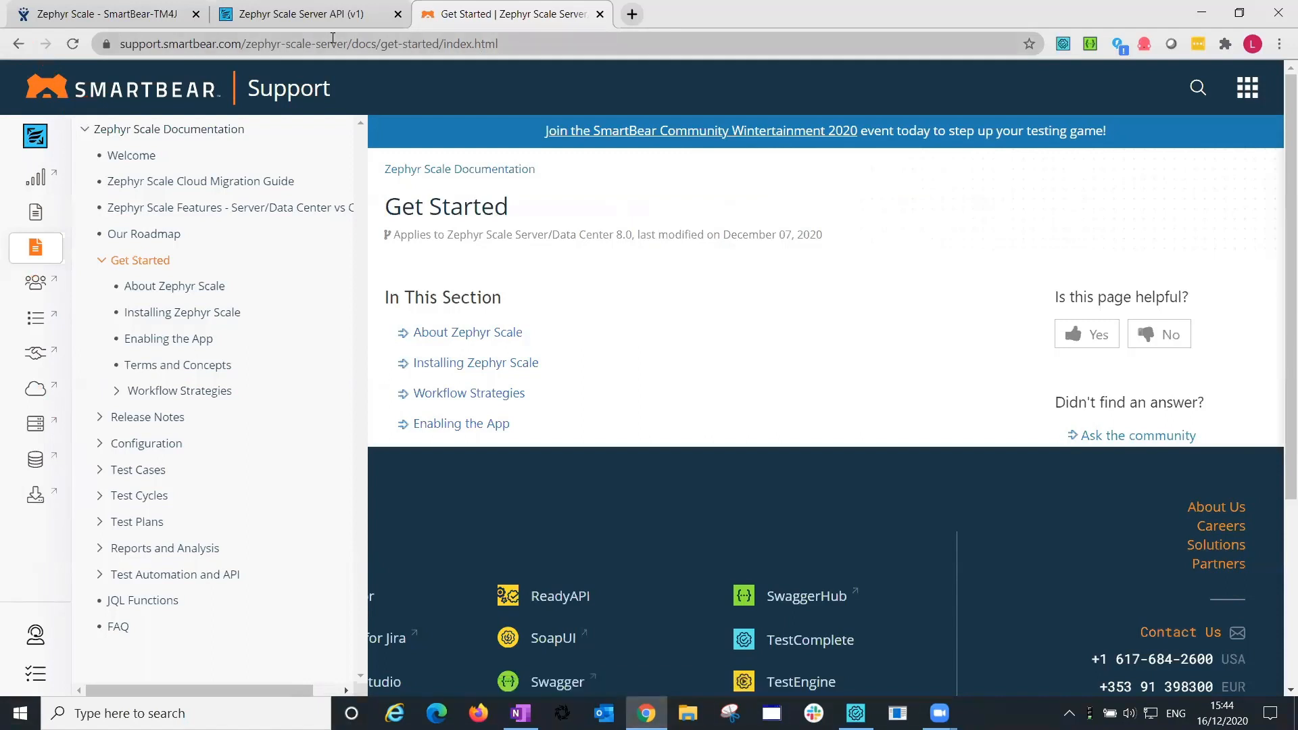
pyautogui.click(142, 11)
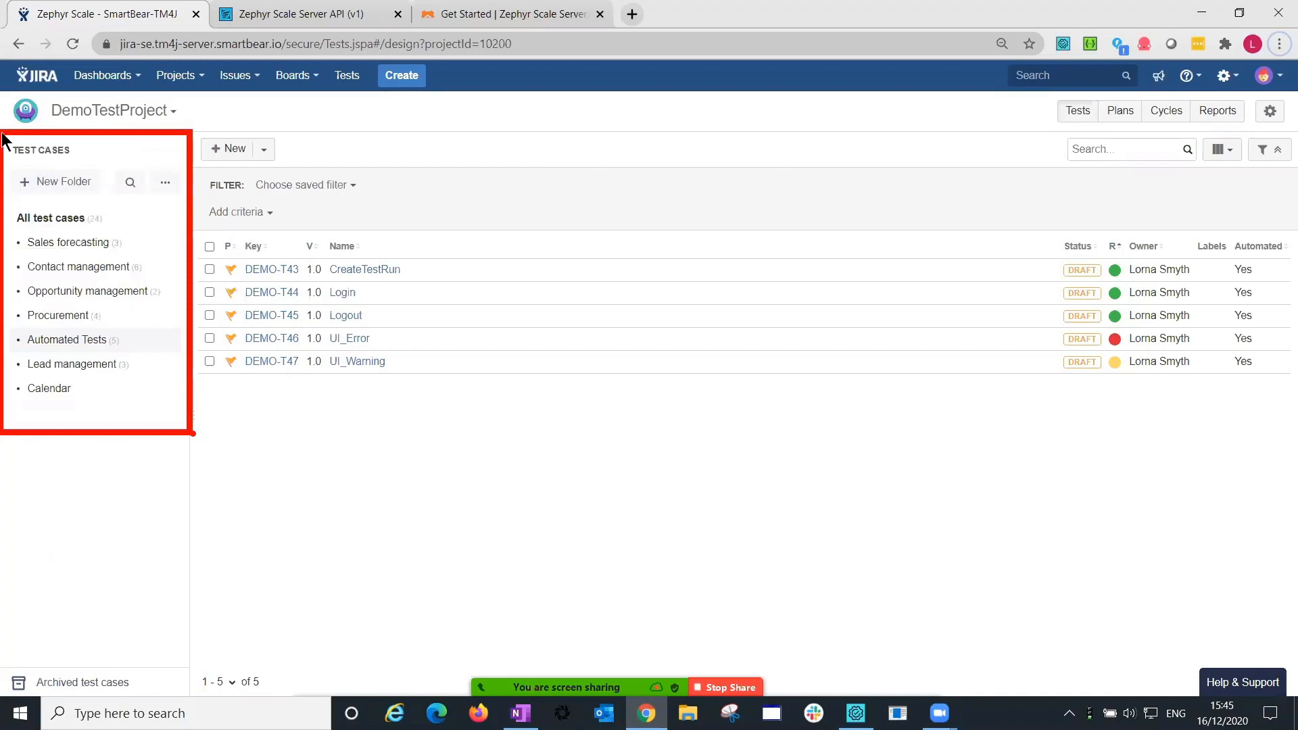
# Create a new test case folder named FolderName.
pyautogui.click(53, 183)
pyautogui.write('FolderName')
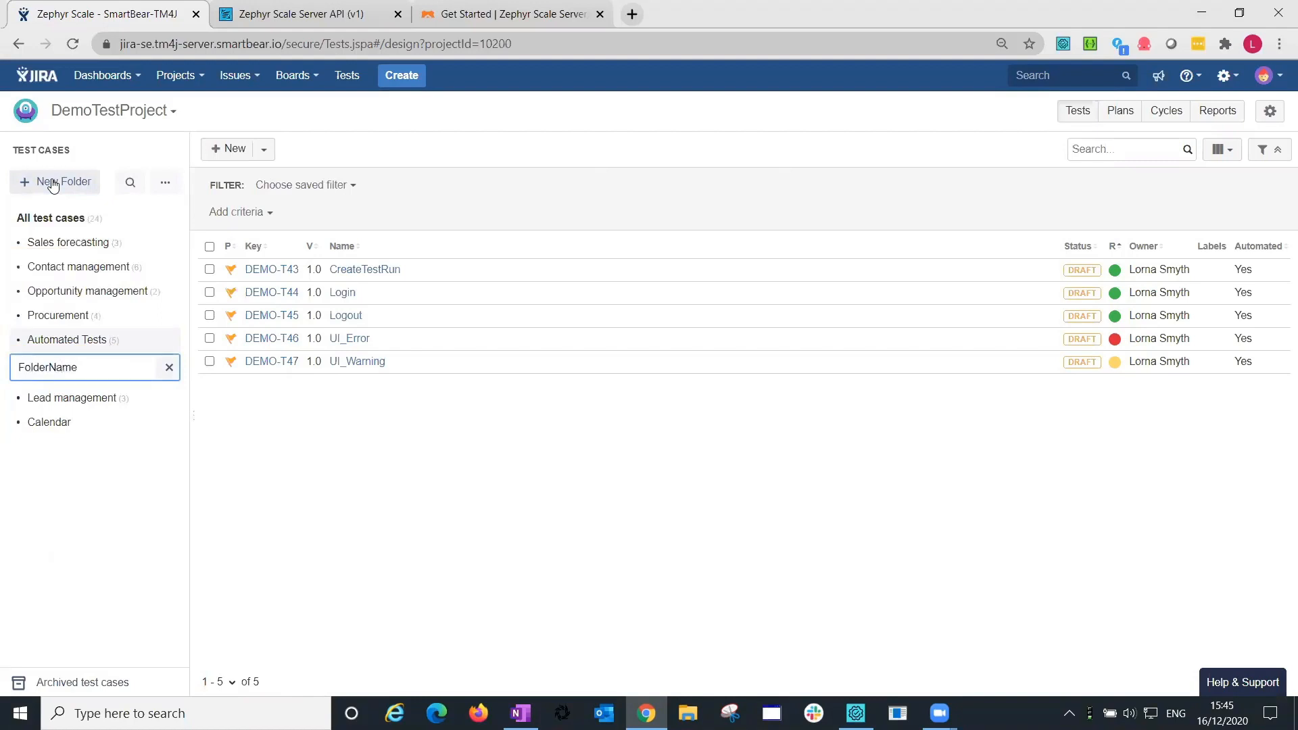
pyautogui.click(112, 489)
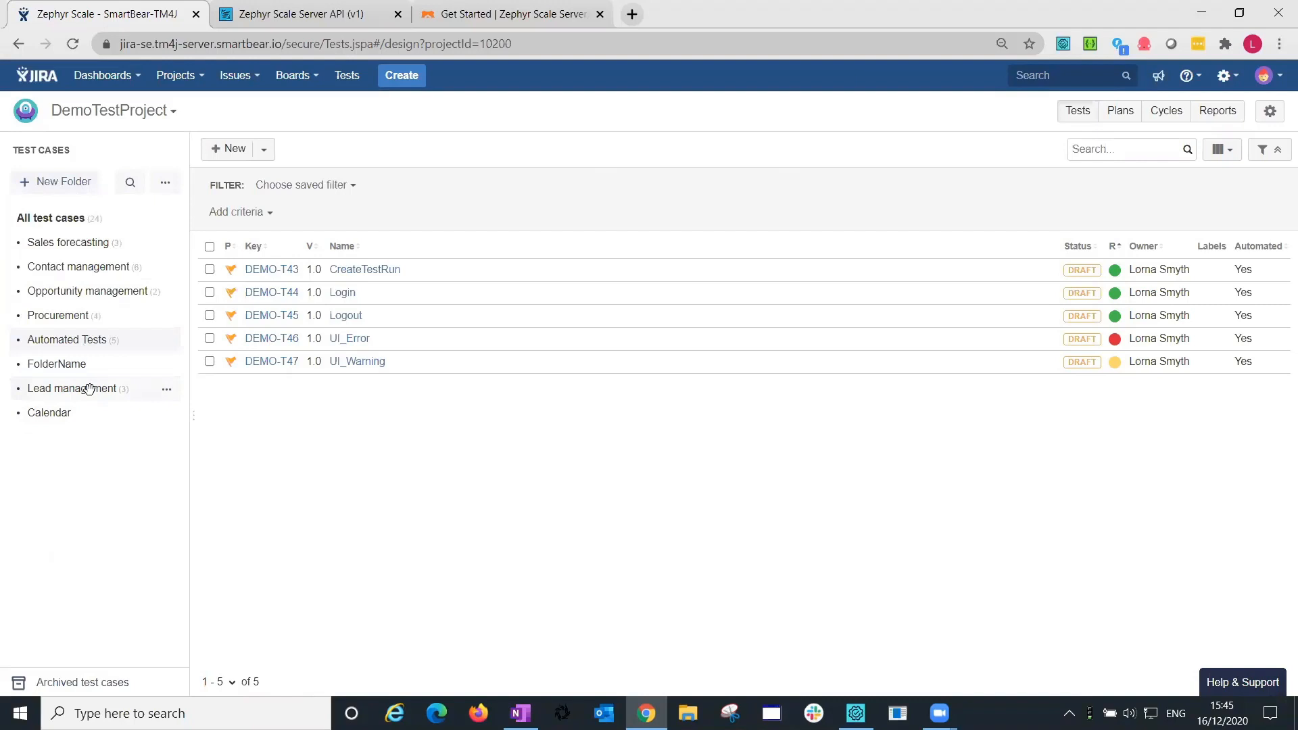
# Add a subfolder named SubFolder inside the FolderName folder.
pyautogui.click(166, 368)
pyautogui.click(171, 397)
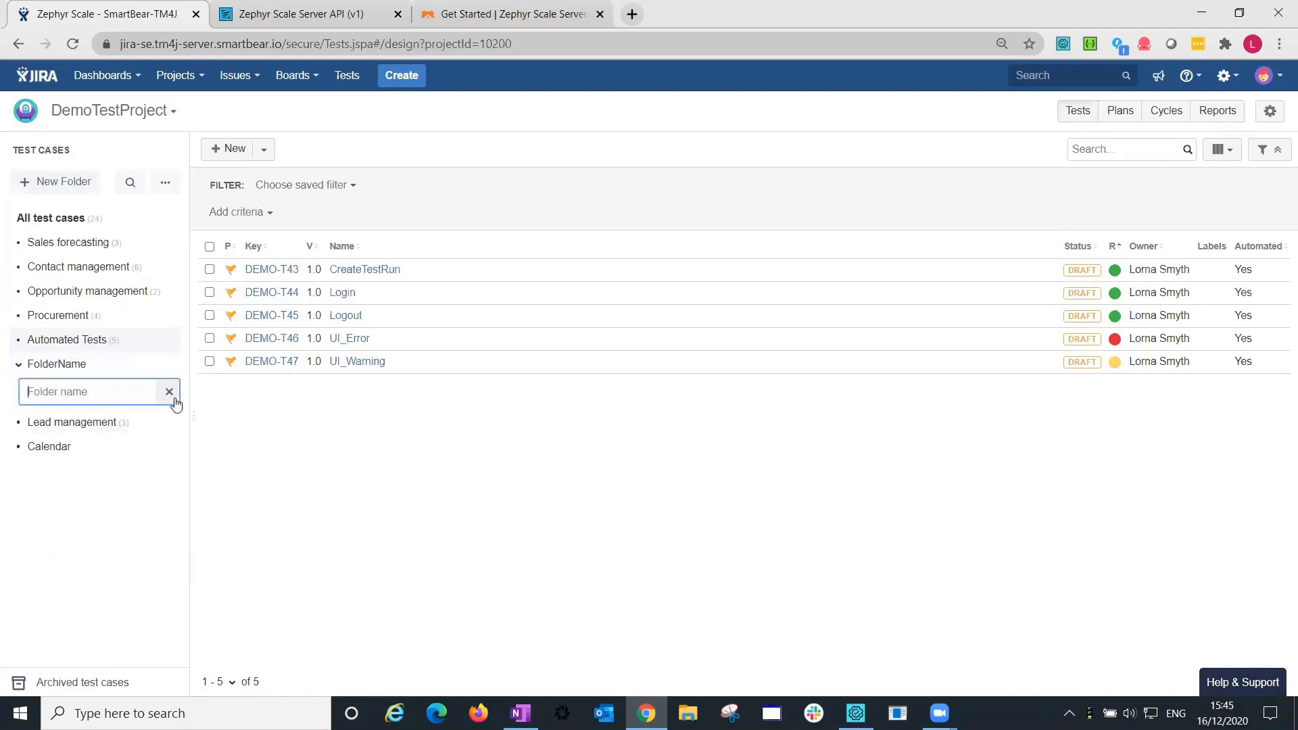
pyautogui.write('SubFolder')
pyautogui.click(103, 497)
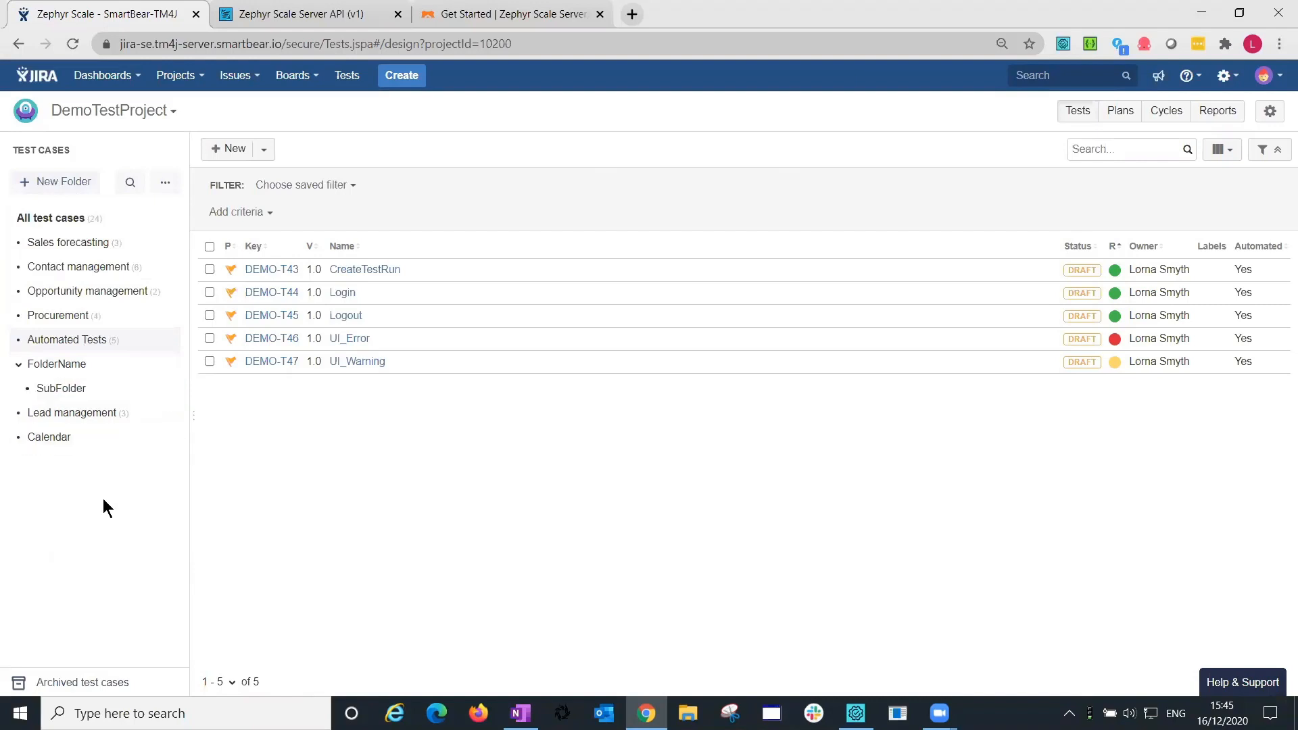
# Add a nested subfolder named subFolder1 inside SubFolder.
pyautogui.click(166, 391)
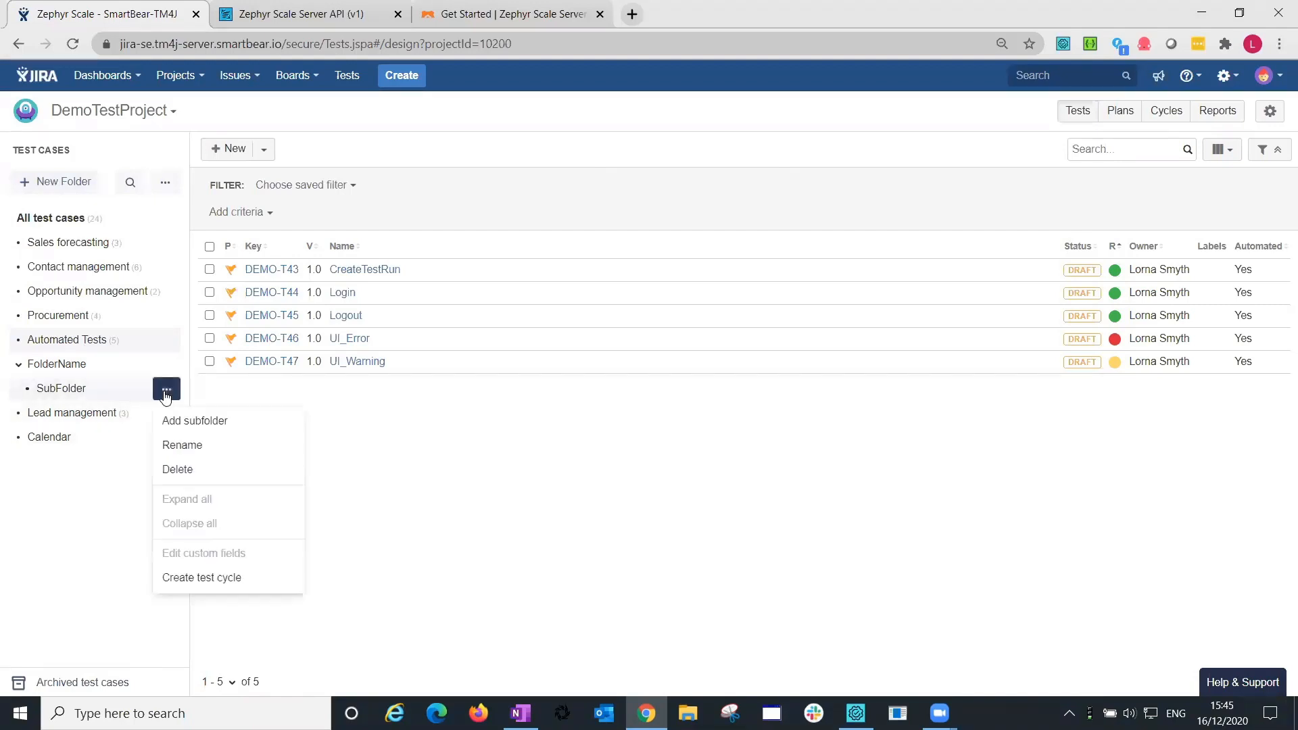
pyautogui.click(174, 420)
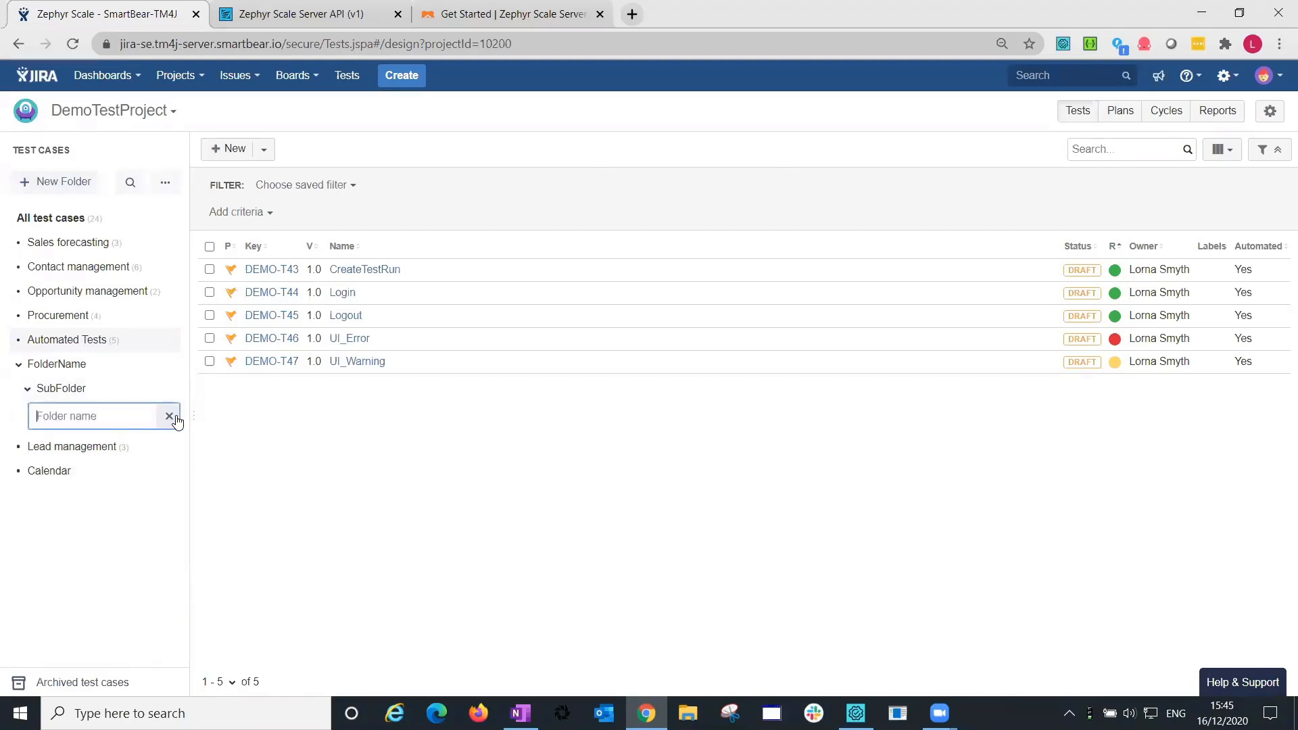
pyautogui.write('subFolder1')
pyautogui.press('Return')
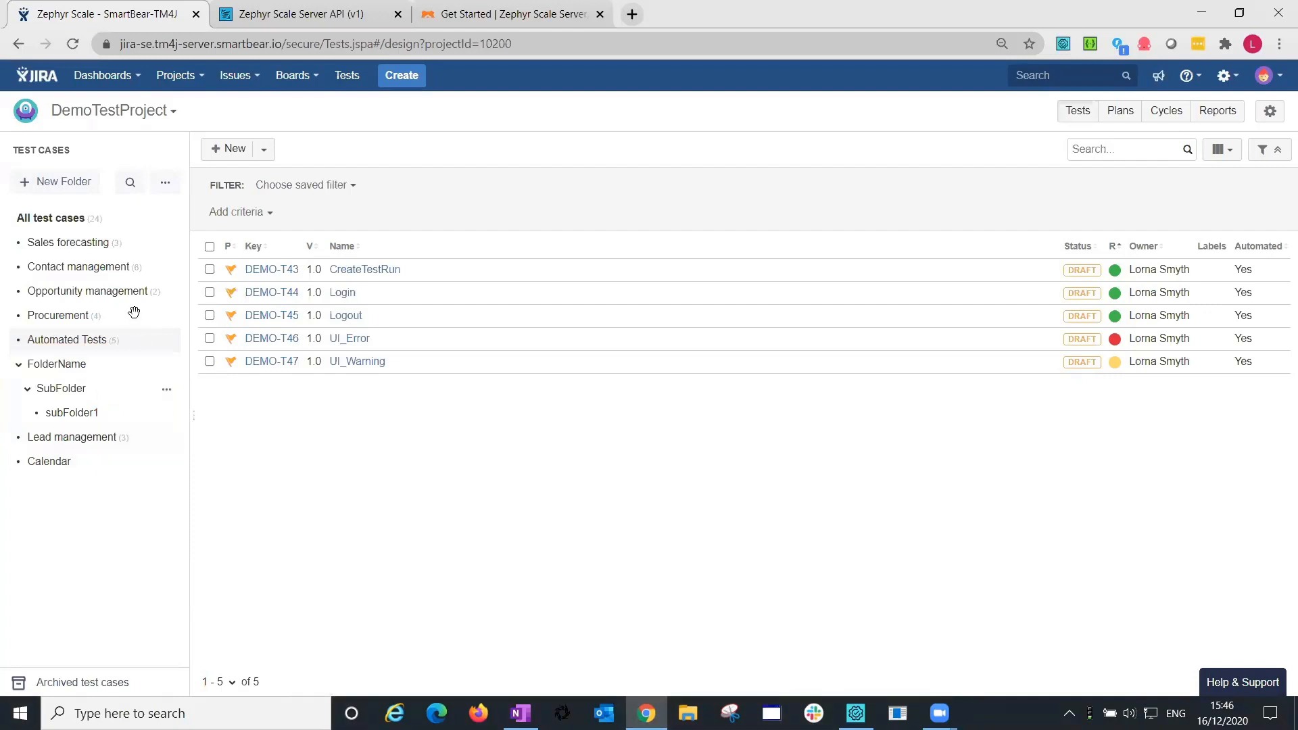
# View the test cases in the Contact management folder, and show all test cases of the project.
pyautogui.click(128, 269)
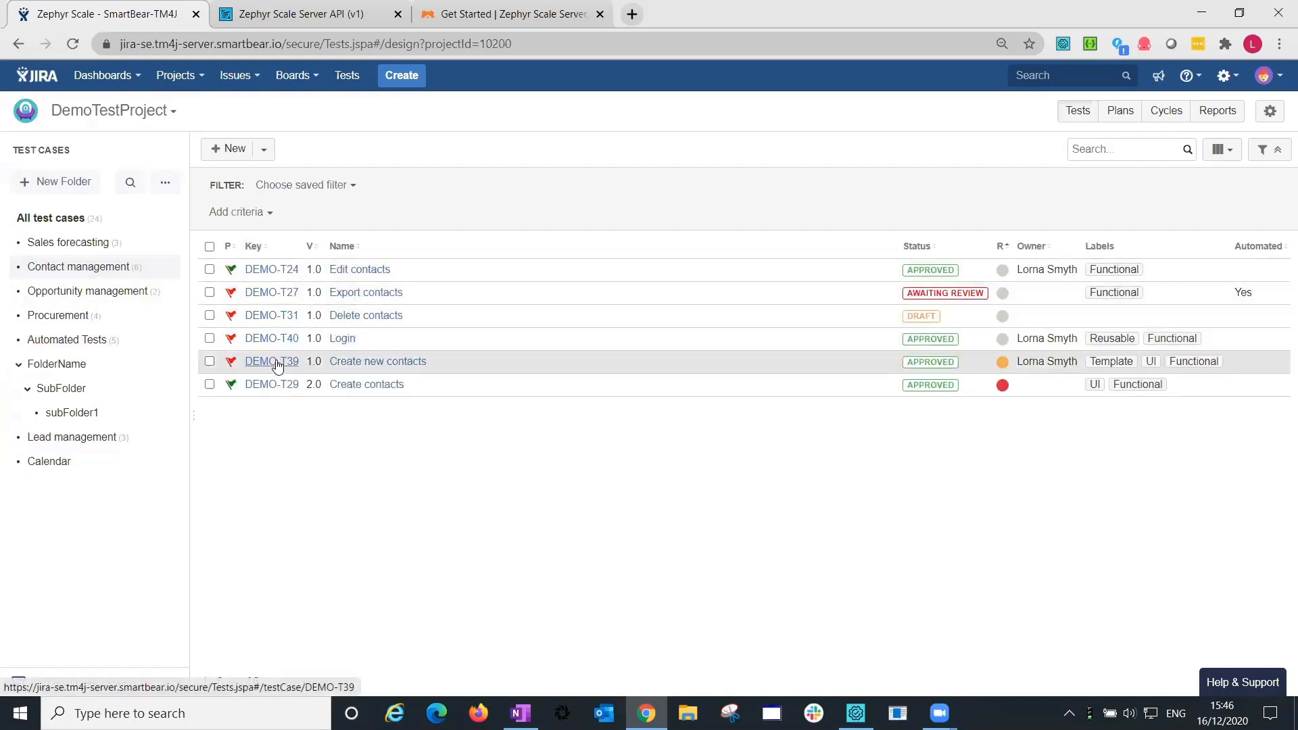
pyautogui.click(56, 218)
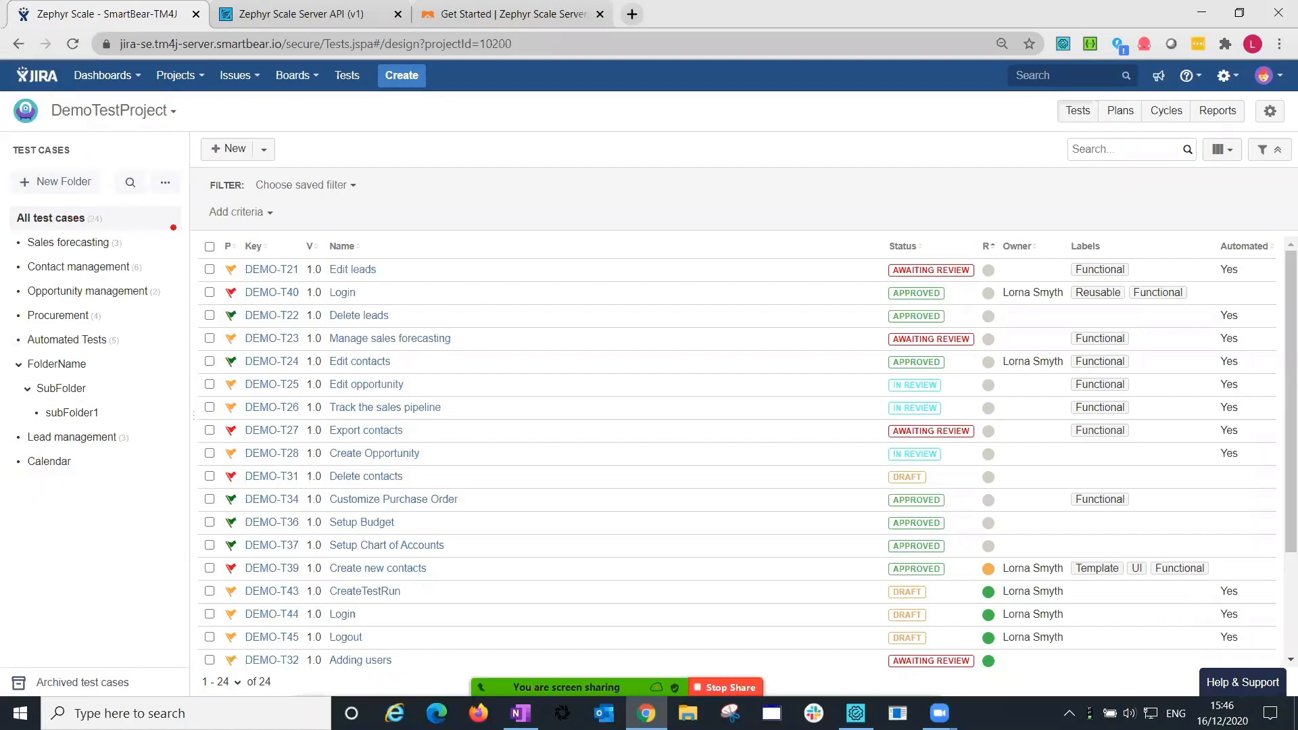
pyautogui.moveTo(205, 236); pyautogui.dragTo(138, 187)
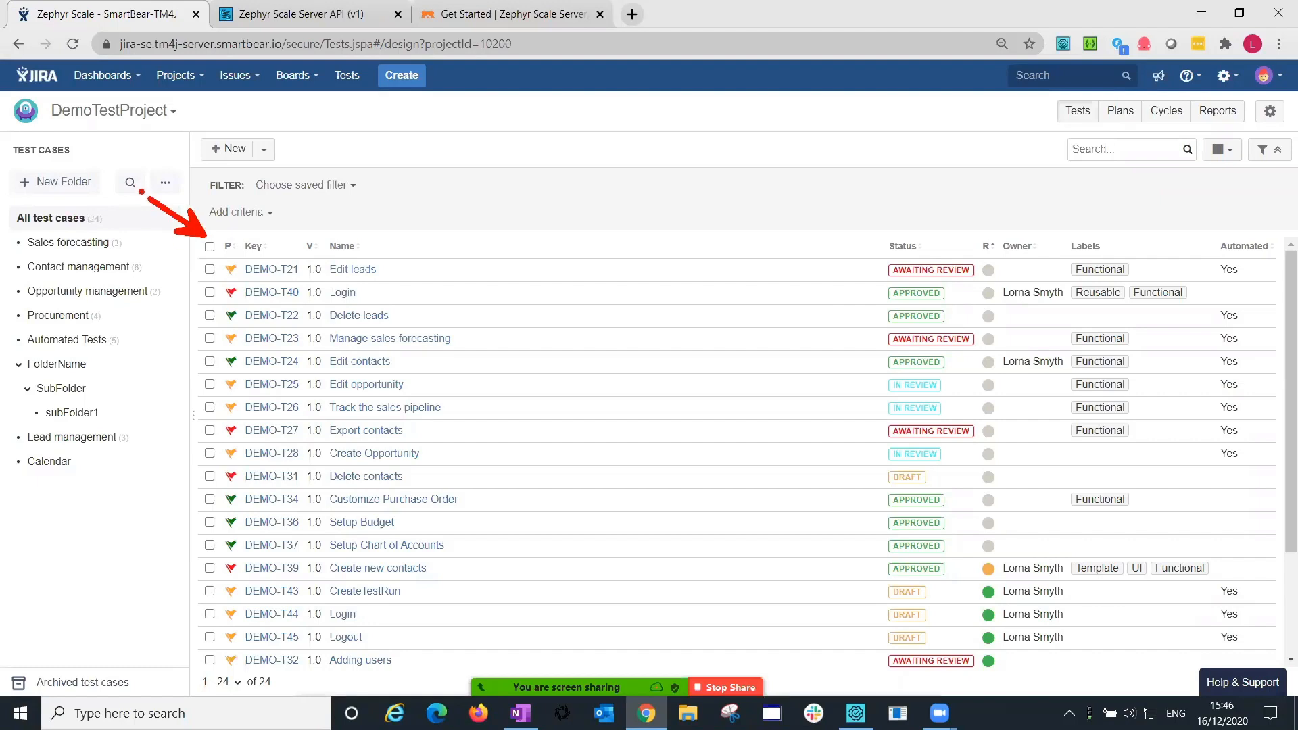
pyautogui.press('Escape')
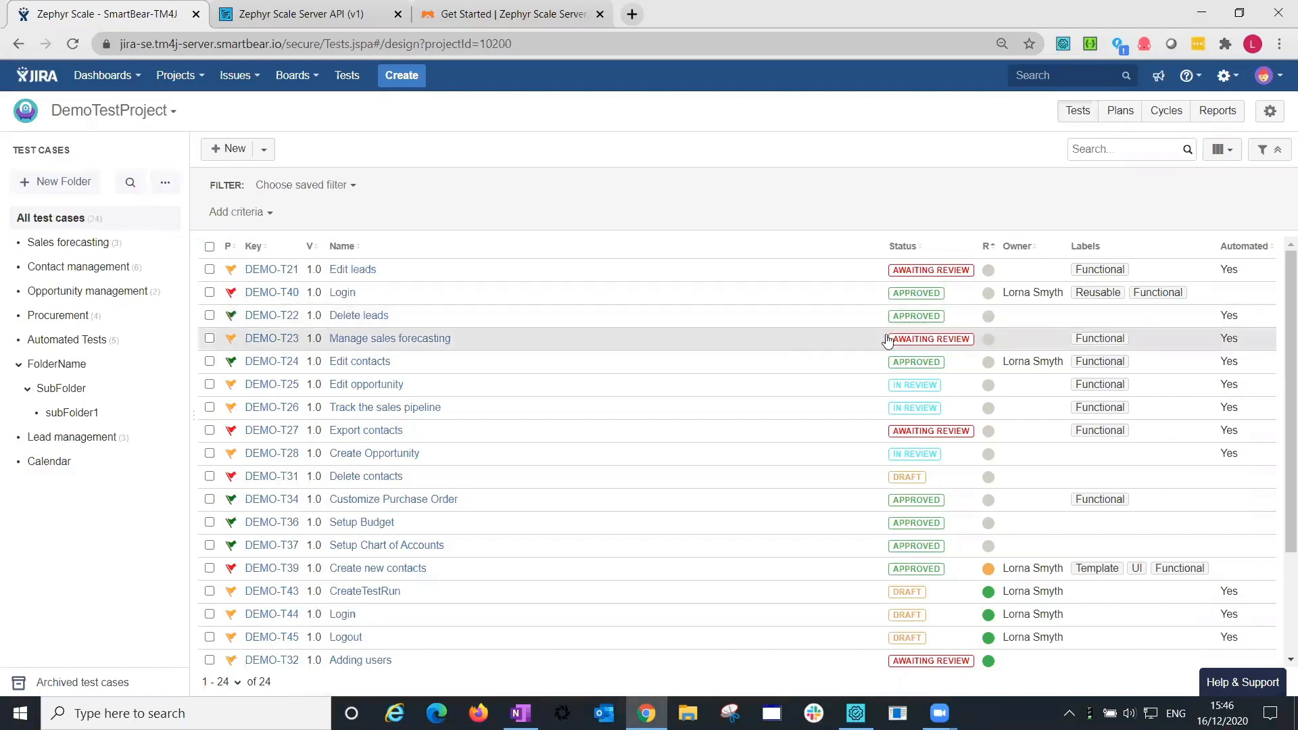
# Add the Component column to the test case list.
pyautogui.click(1239, 150)
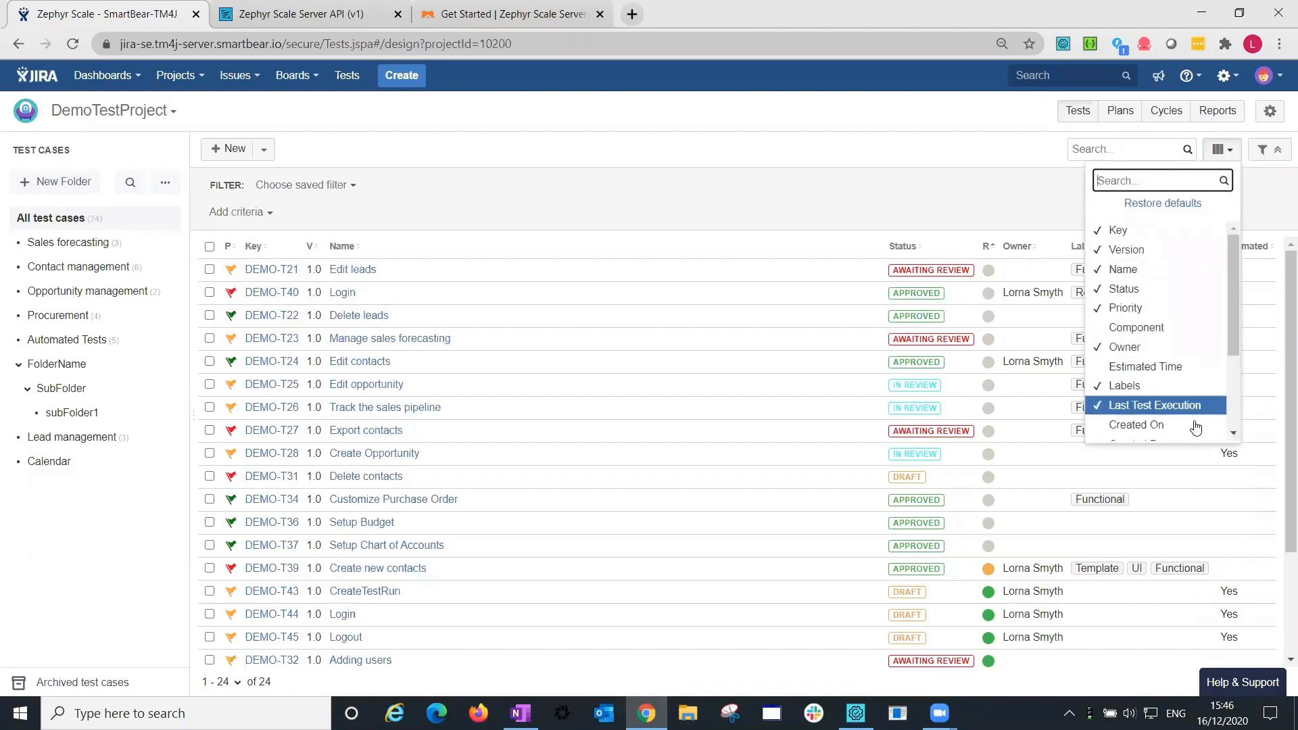
pyautogui.click(1195, 334)
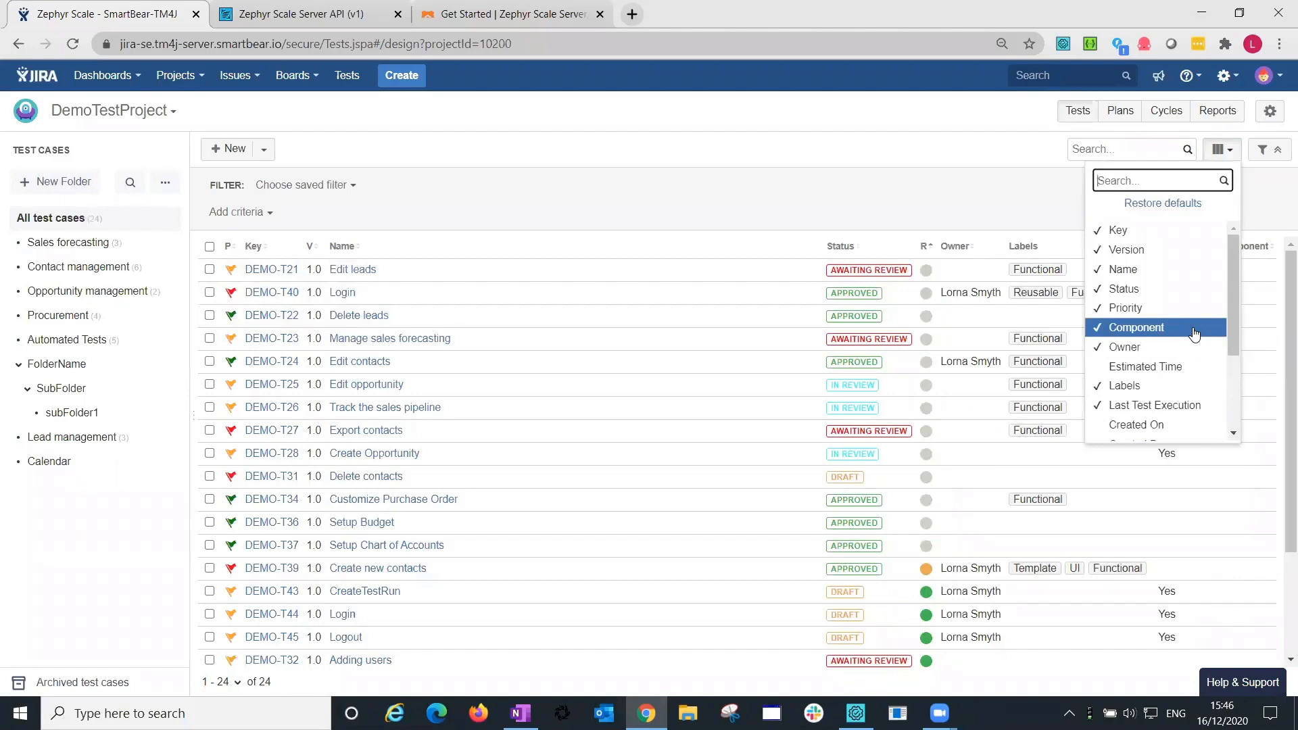
pyautogui.click(1038, 197)
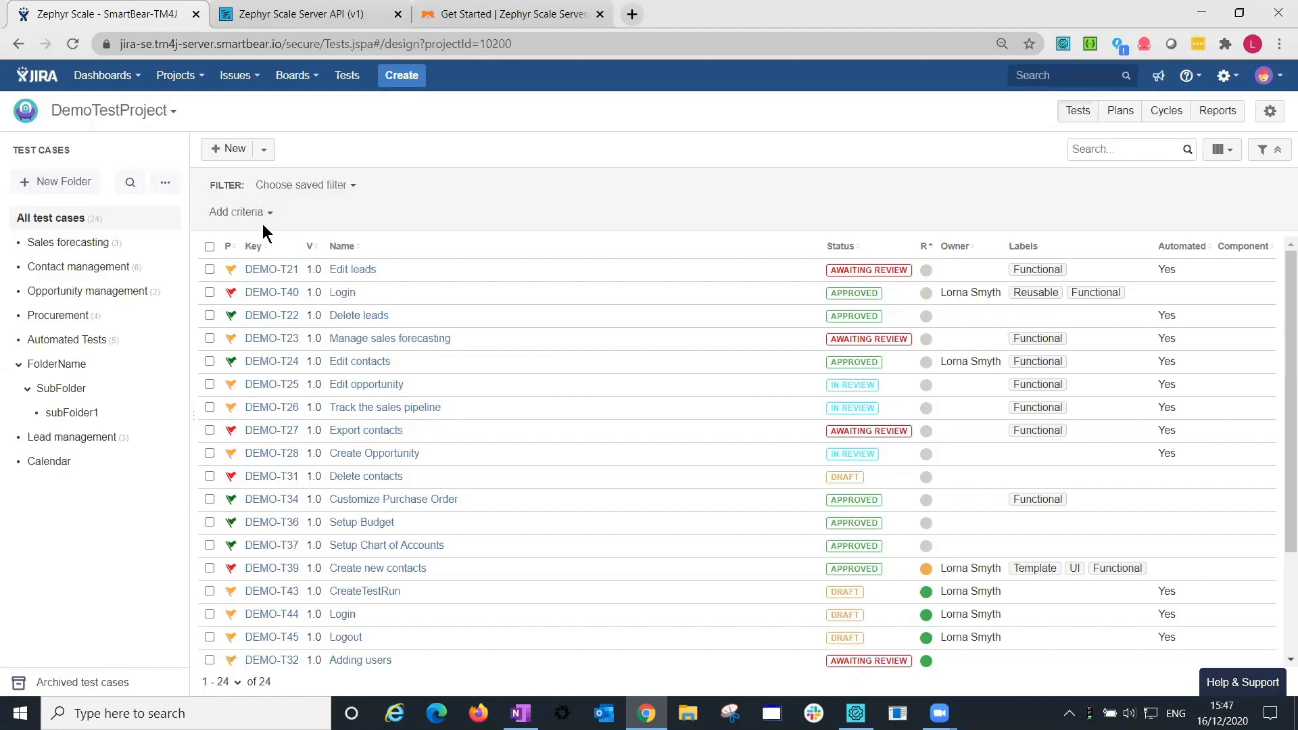
# View the blank form for creating a test case, and leave it without saving.
pyautogui.click(234, 155)
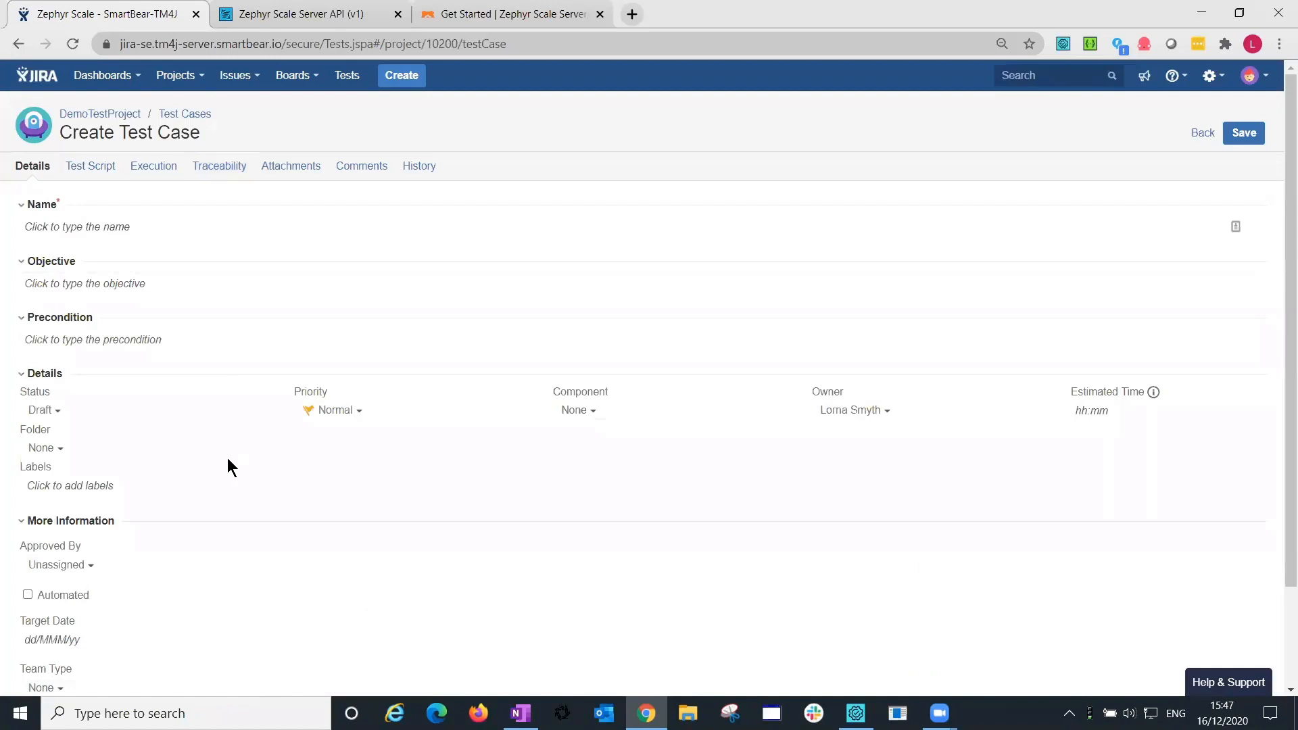
pyautogui.click(1202, 133)
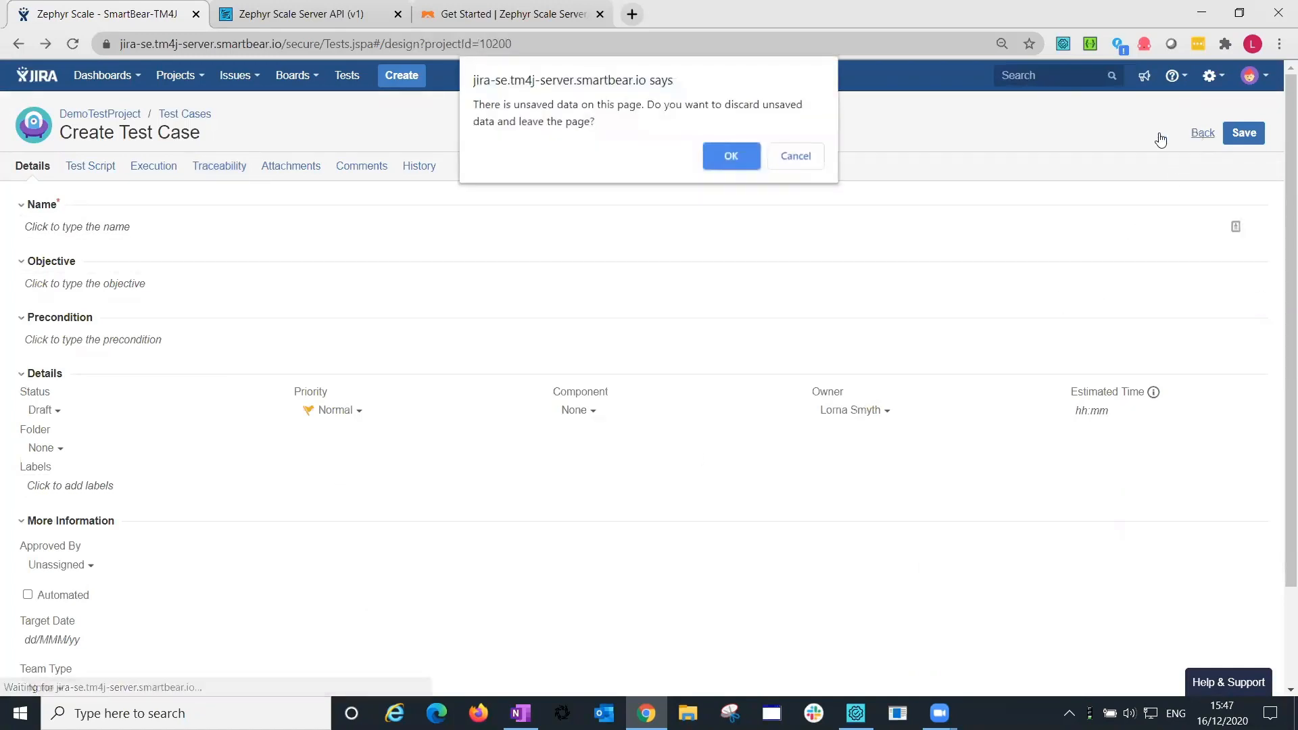
pyautogui.click(719, 157)
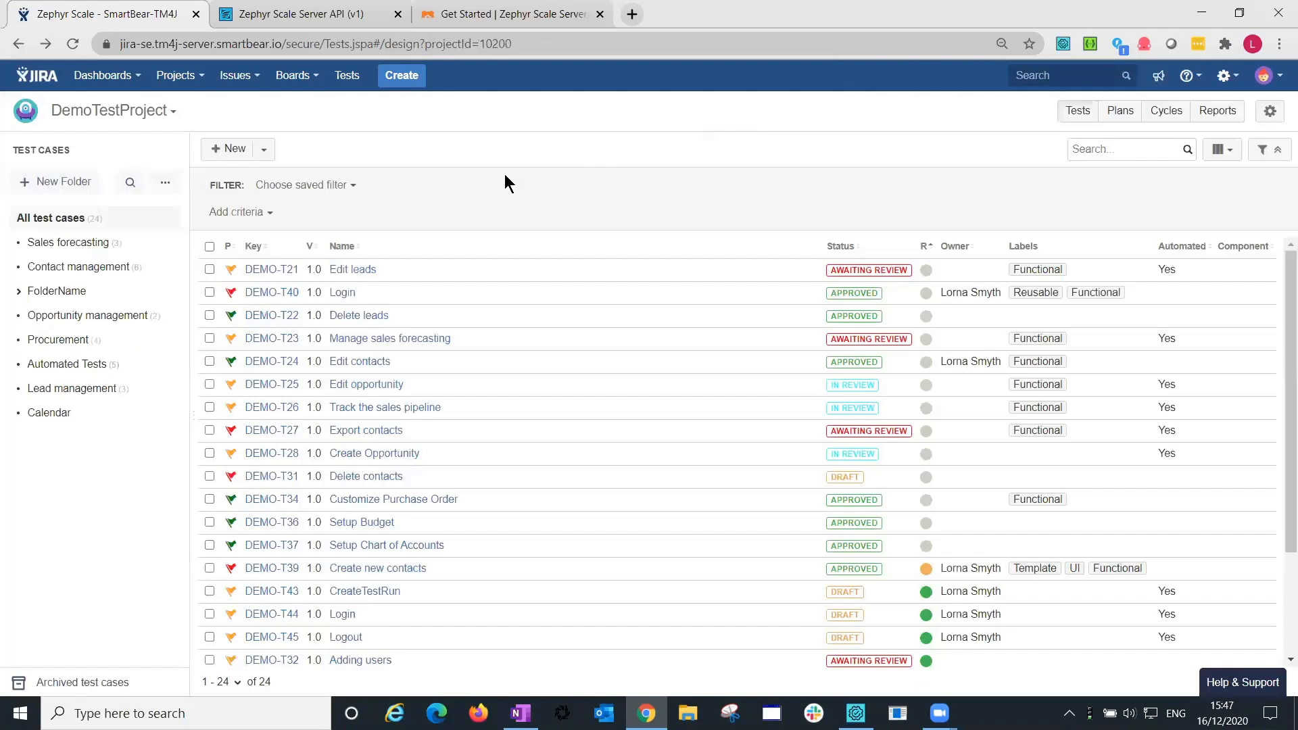
# Review the data sources for importing test cases from a file, marking Excel CSV, QAComplete, TestLink, TestRail and REST API with temporary arrows.
pyautogui.click(264, 151)
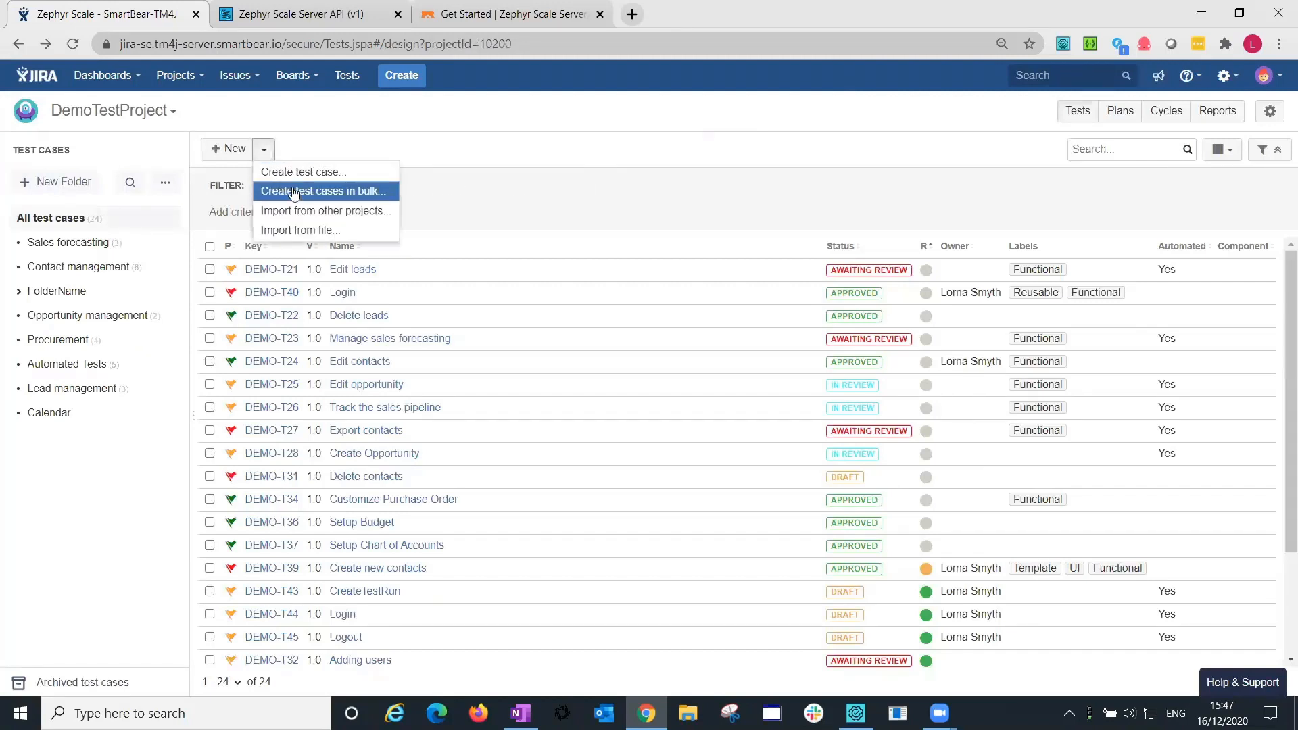
pyautogui.click(317, 231)
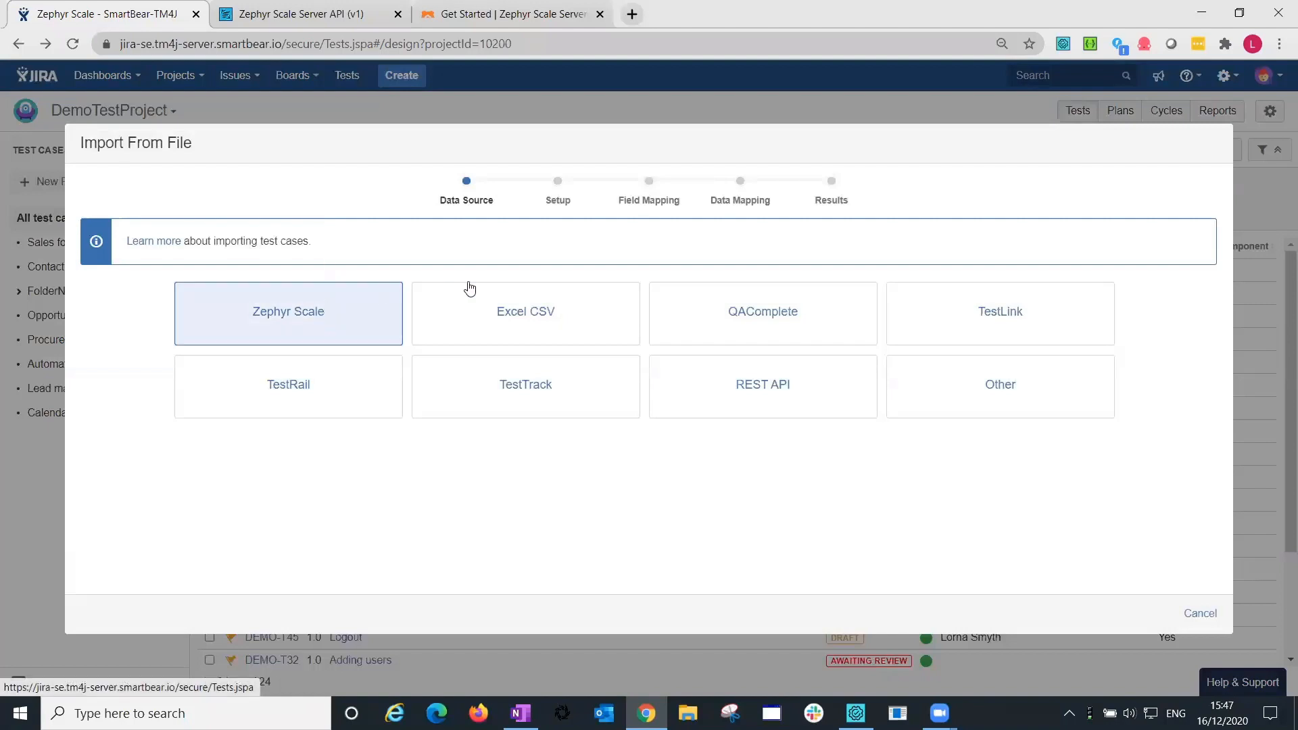
pyautogui.hotkey('ctrl', '2')
pyautogui.moveTo(523, 300); pyautogui.dragTo(514, 195)
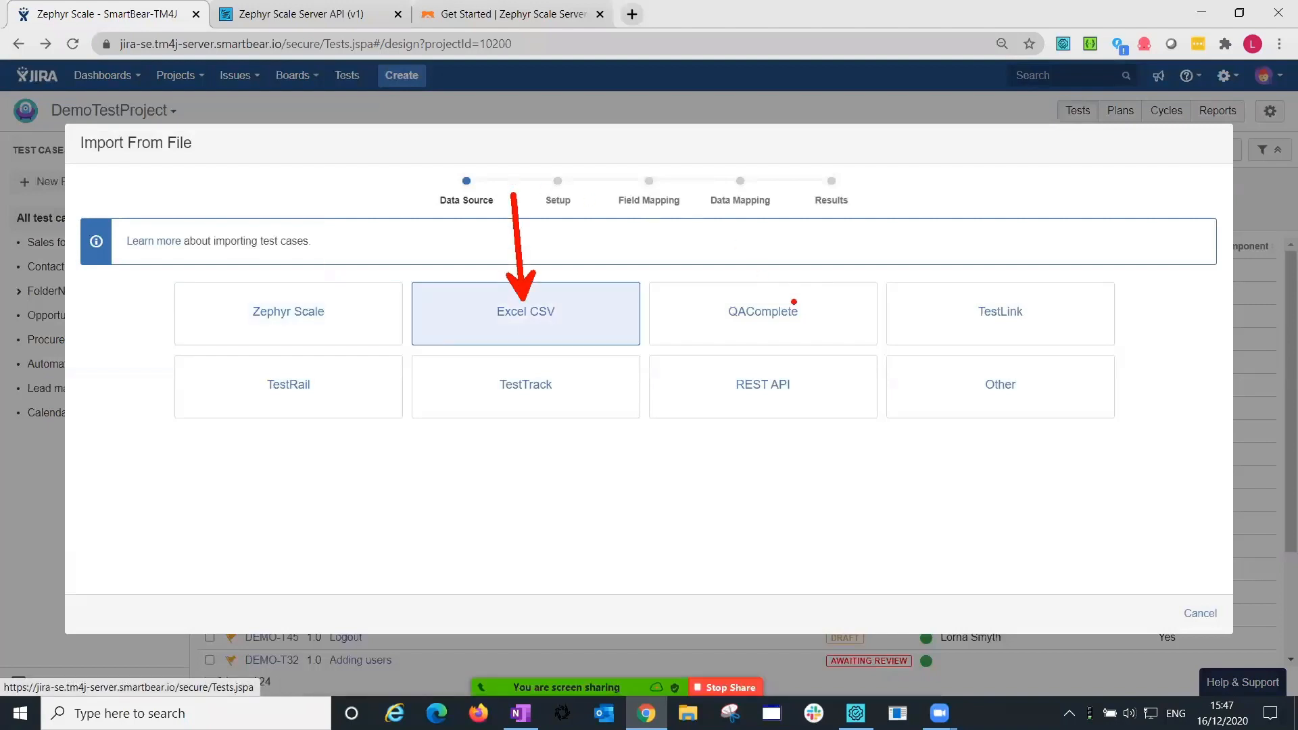
pyautogui.moveTo(794, 302); pyautogui.dragTo(815, 203)
pyautogui.moveTo(1028, 300); pyautogui.dragTo(1063, 219)
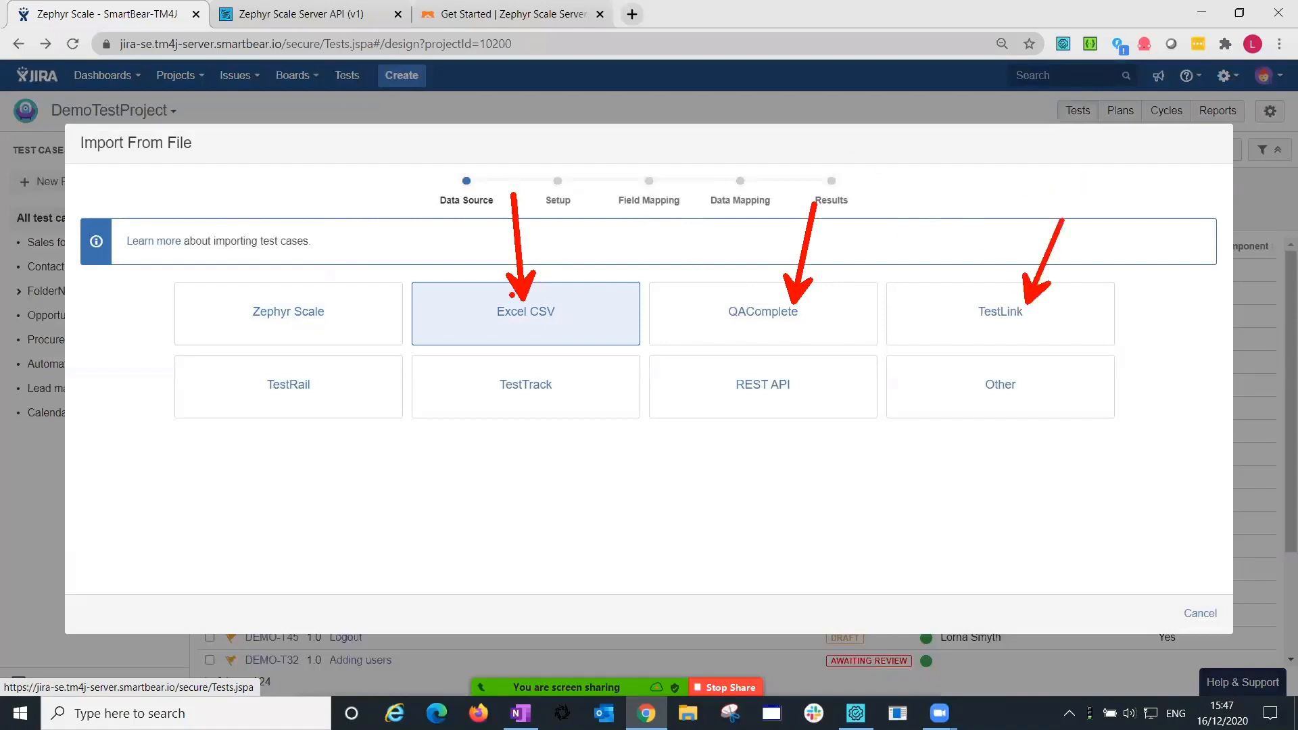
pyautogui.moveTo(173, 376); pyautogui.dragTo(209, 376)
pyautogui.moveTo(714, 443); pyautogui.dragTo(756, 409)
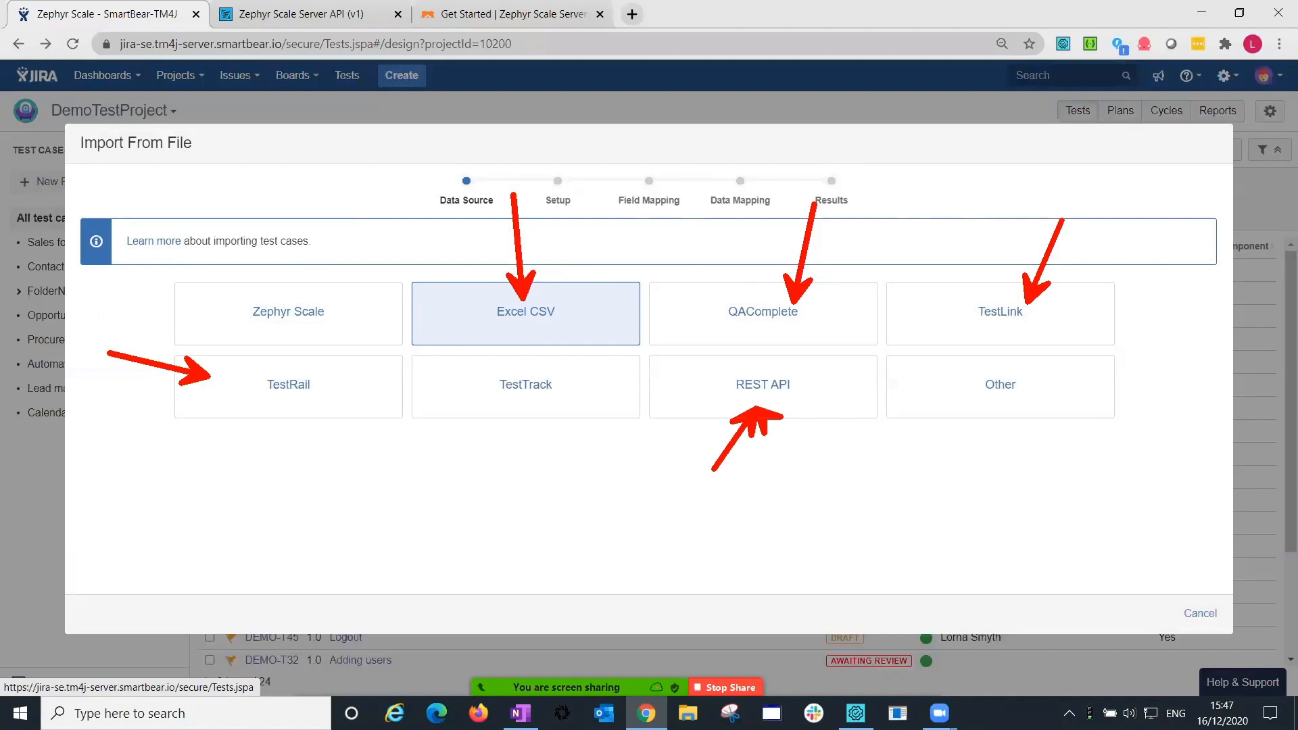
pyautogui.press('Escape')
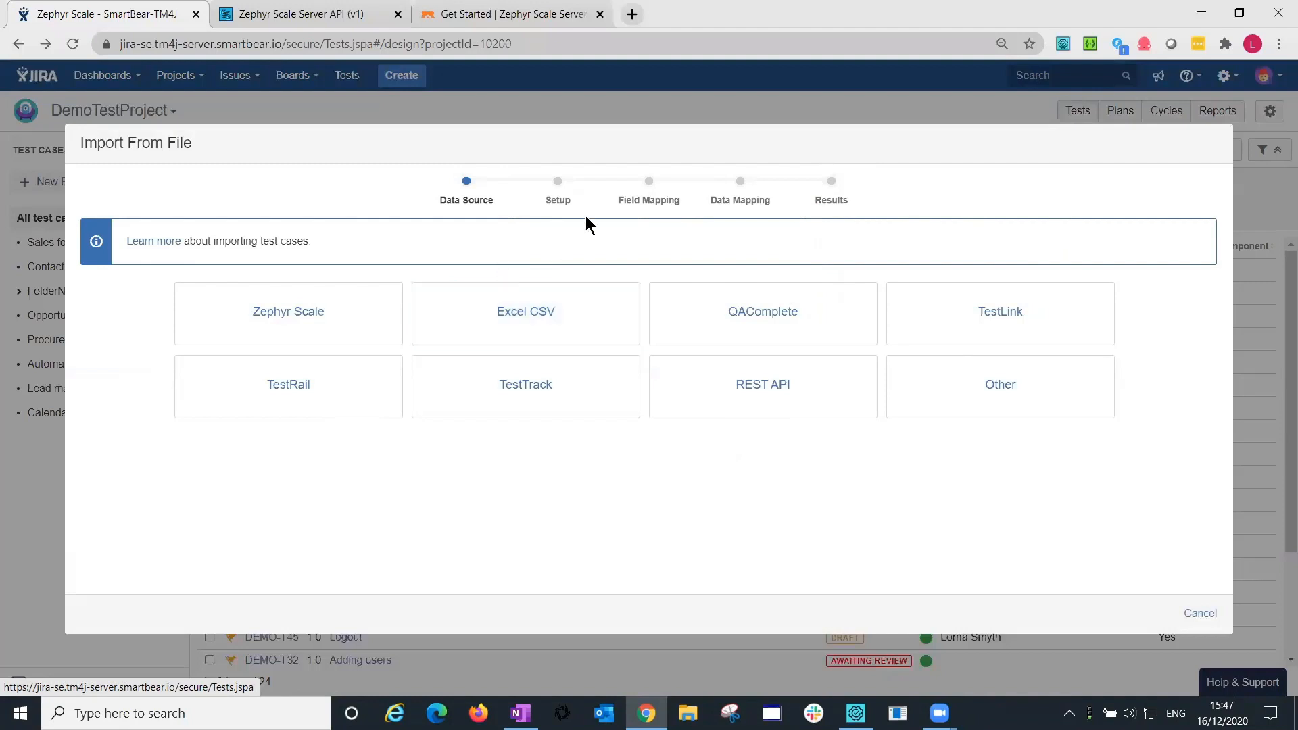
# Point out the Setup and Field Mapping stages of the import with temporary arrows, and leave the import without running it.
pyautogui.moveTo(575, 181); pyautogui.dragTo(658, 122)
pyautogui.moveTo(659, 182); pyautogui.dragTo(754, 141)
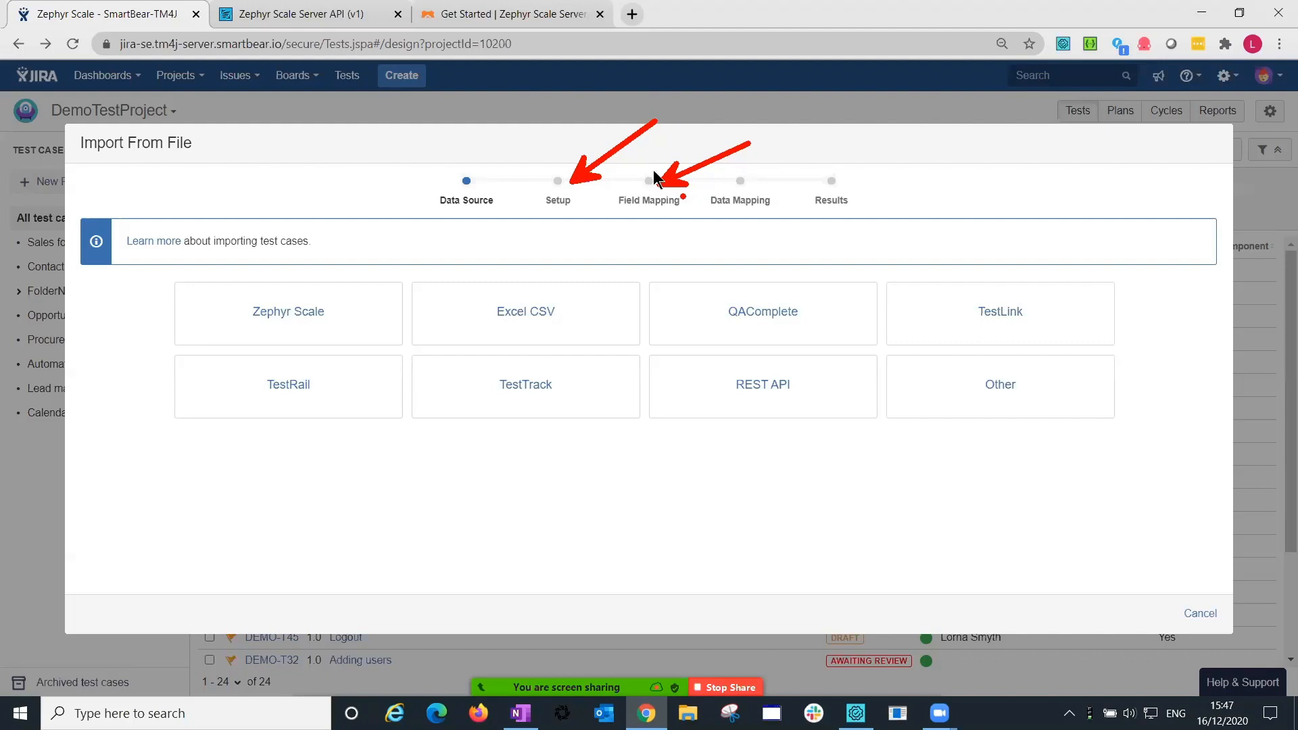
pyautogui.press('Escape')
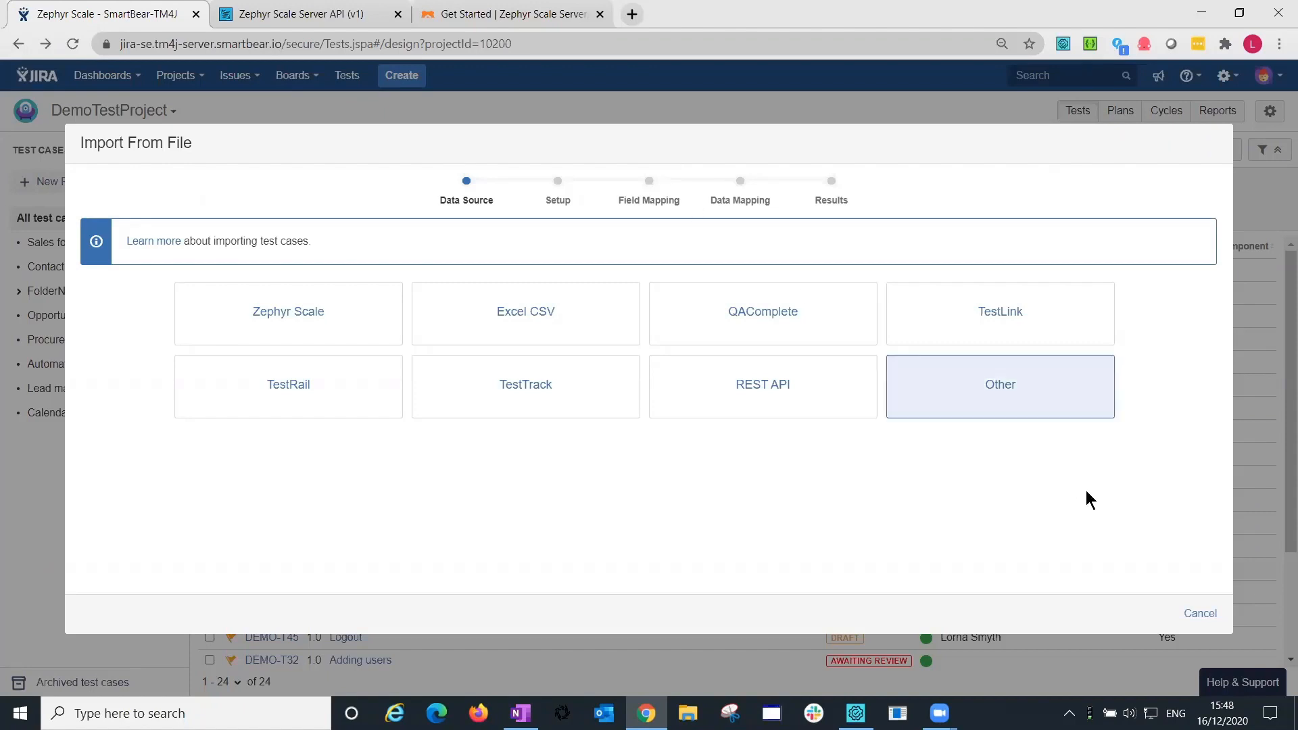
pyautogui.click(1194, 615)
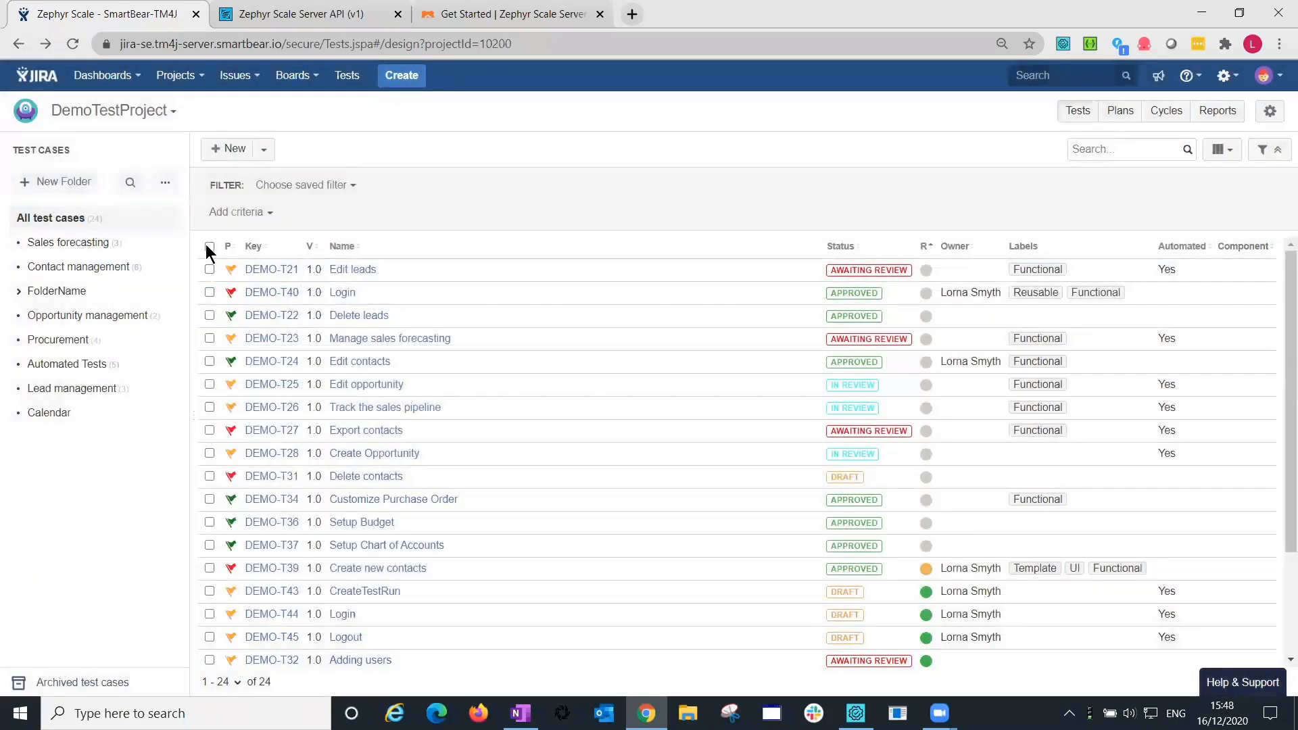
# Check the archive action for test cases DEMO-T21 and DEMO-T40, inspect the actions for archived test case DEMO-T30, and return to all test cases.
pyautogui.click(210, 270)
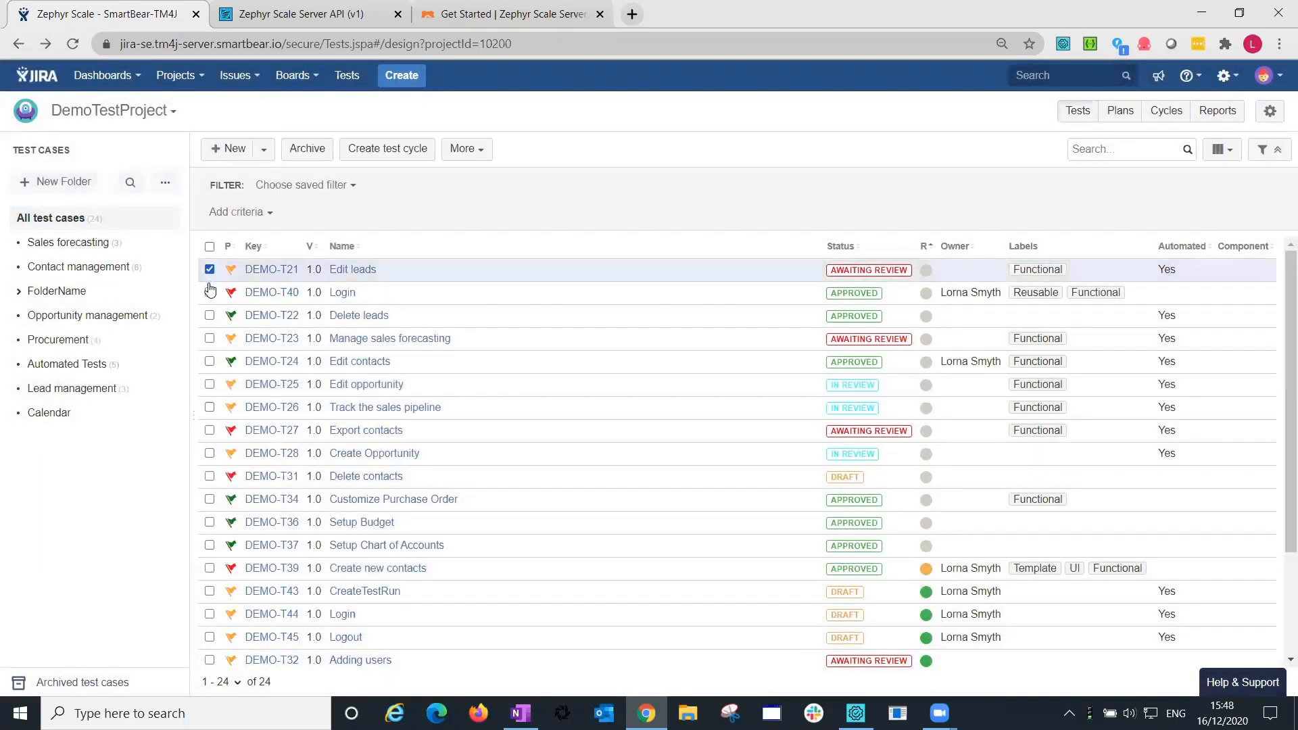
pyautogui.click(209, 293)
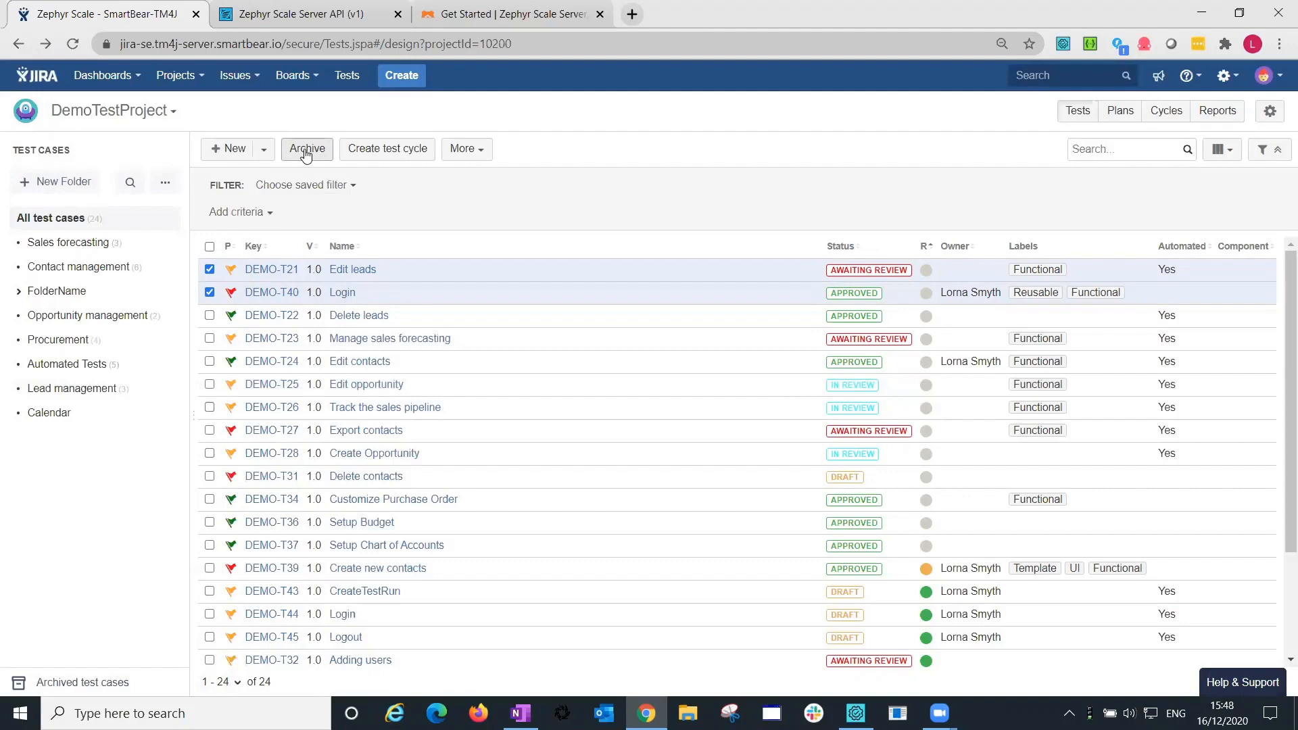
pyautogui.click(68, 685)
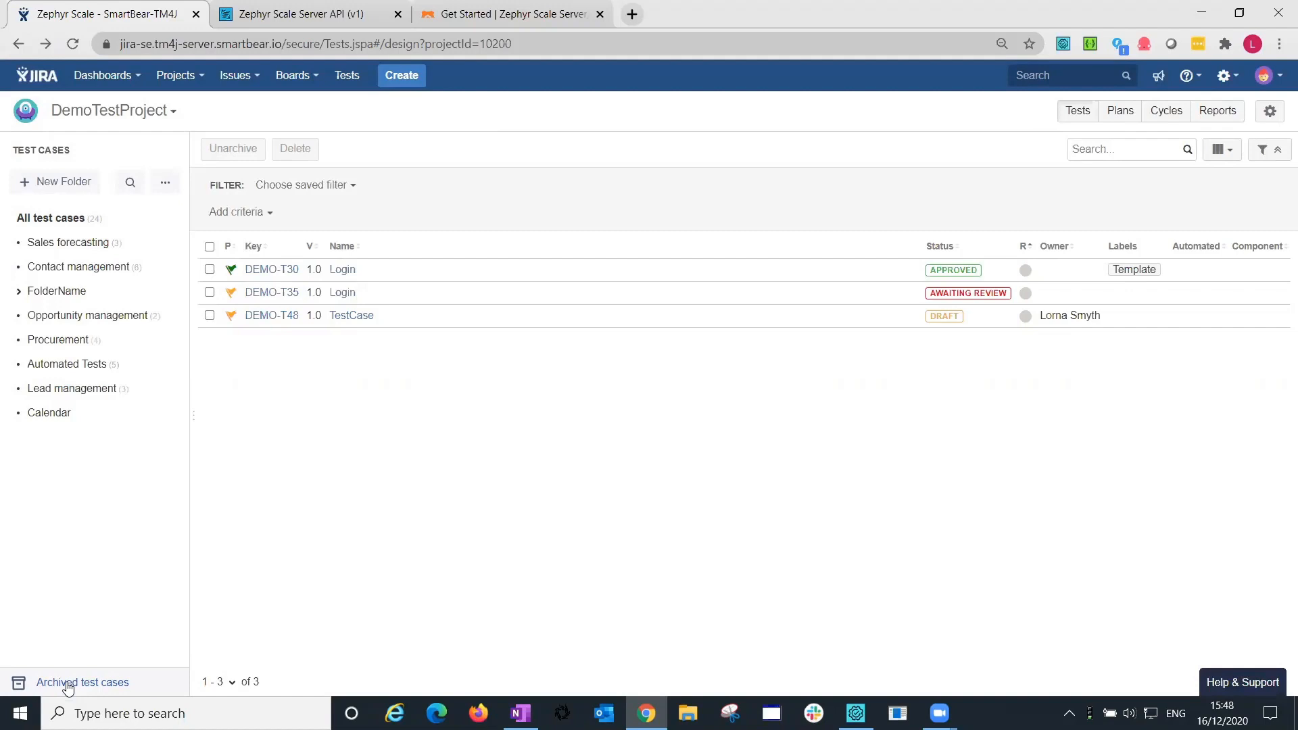
pyautogui.click(210, 270)
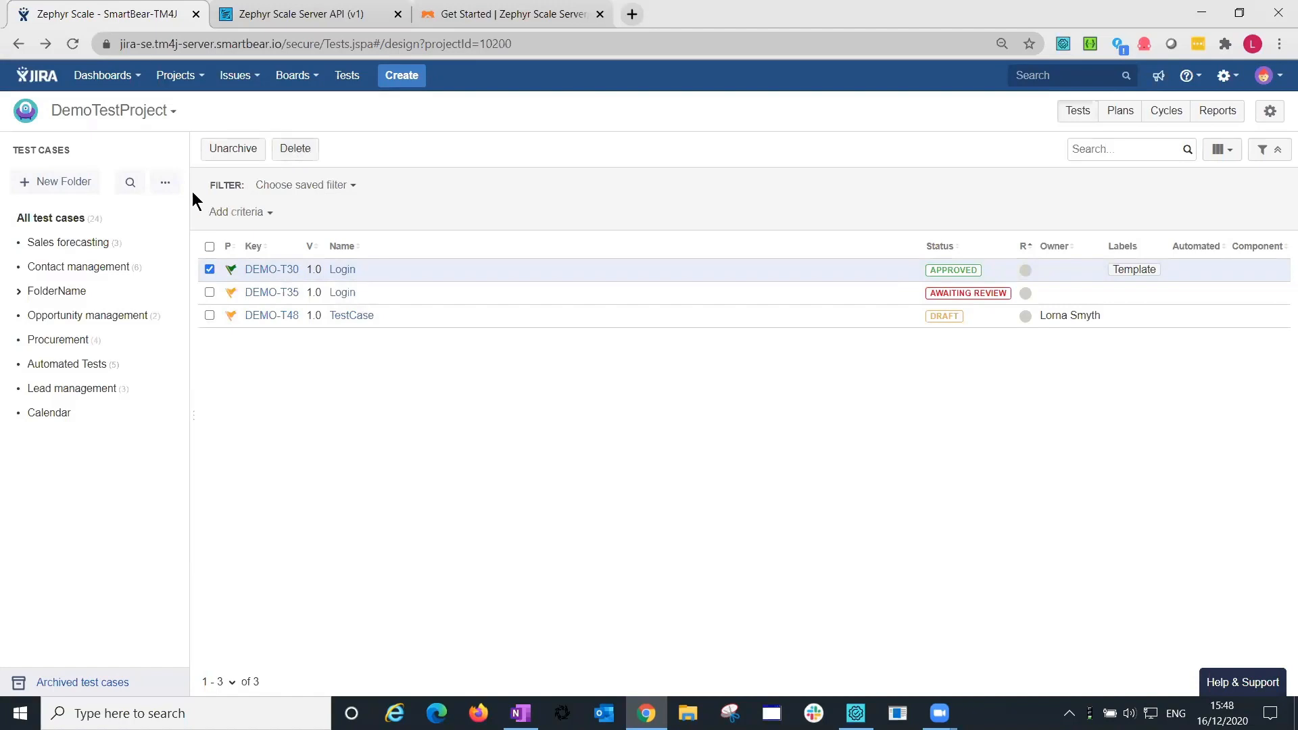
pyautogui.click(92, 221)
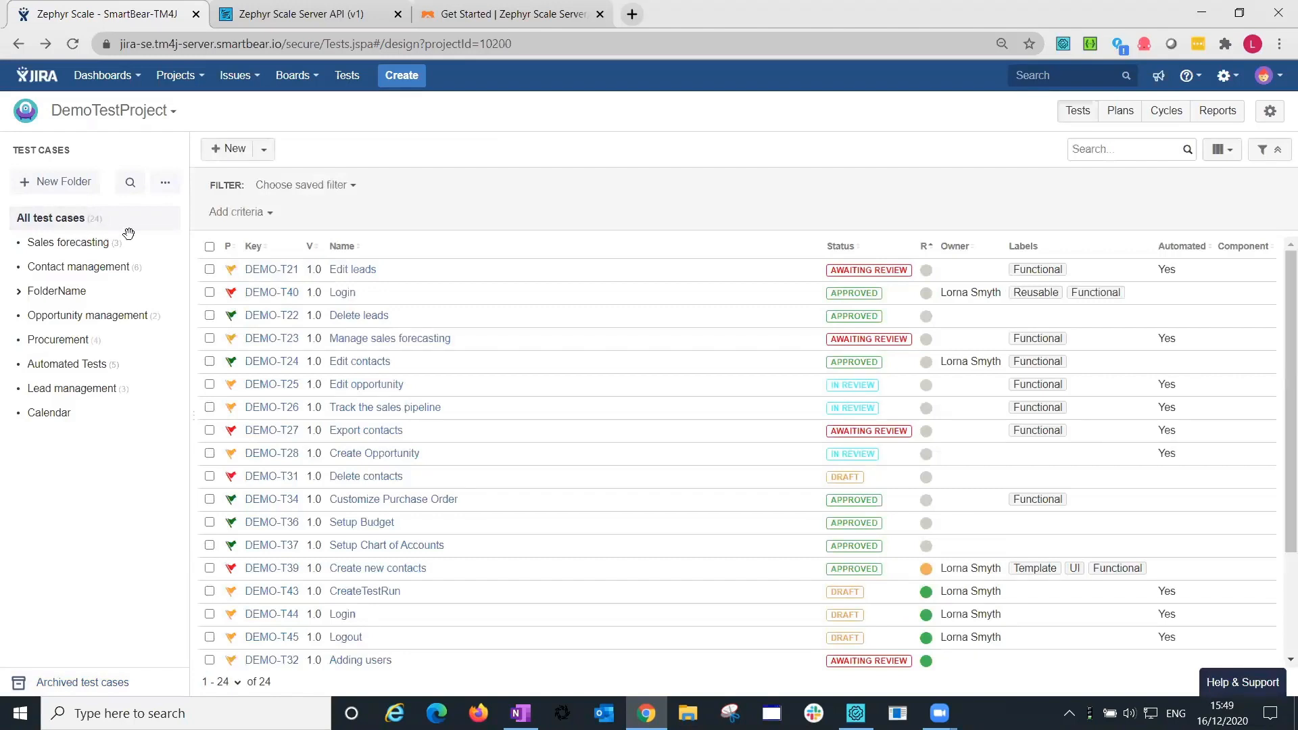
# Select test cases DEMO-T21 and DEMO-T40, and point out the list, the Cycles section and the Create test cycle command with temporary annotations.
pyautogui.click(209, 269)
pyautogui.click(210, 291)
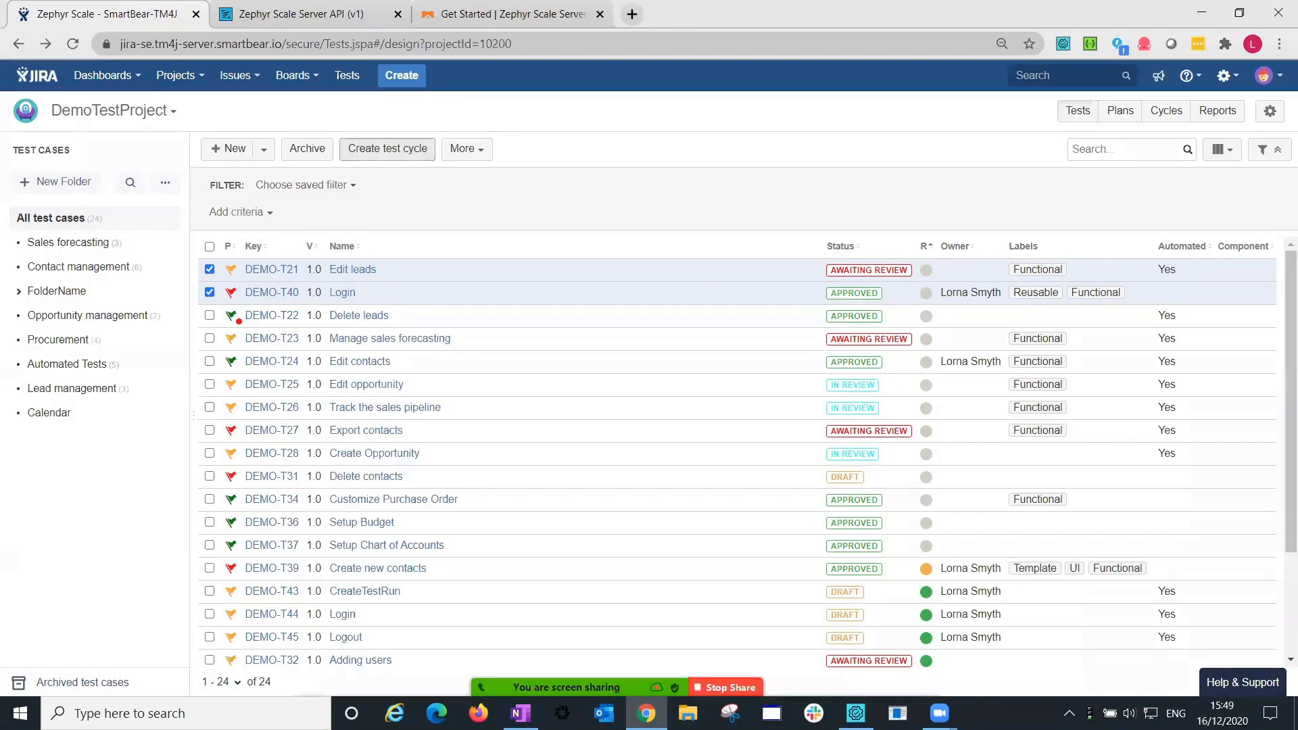
pyautogui.moveTo(249, 323); pyautogui.dragTo(171, 284)
pyautogui.moveTo(265, 418); pyautogui.dragTo(172, 380)
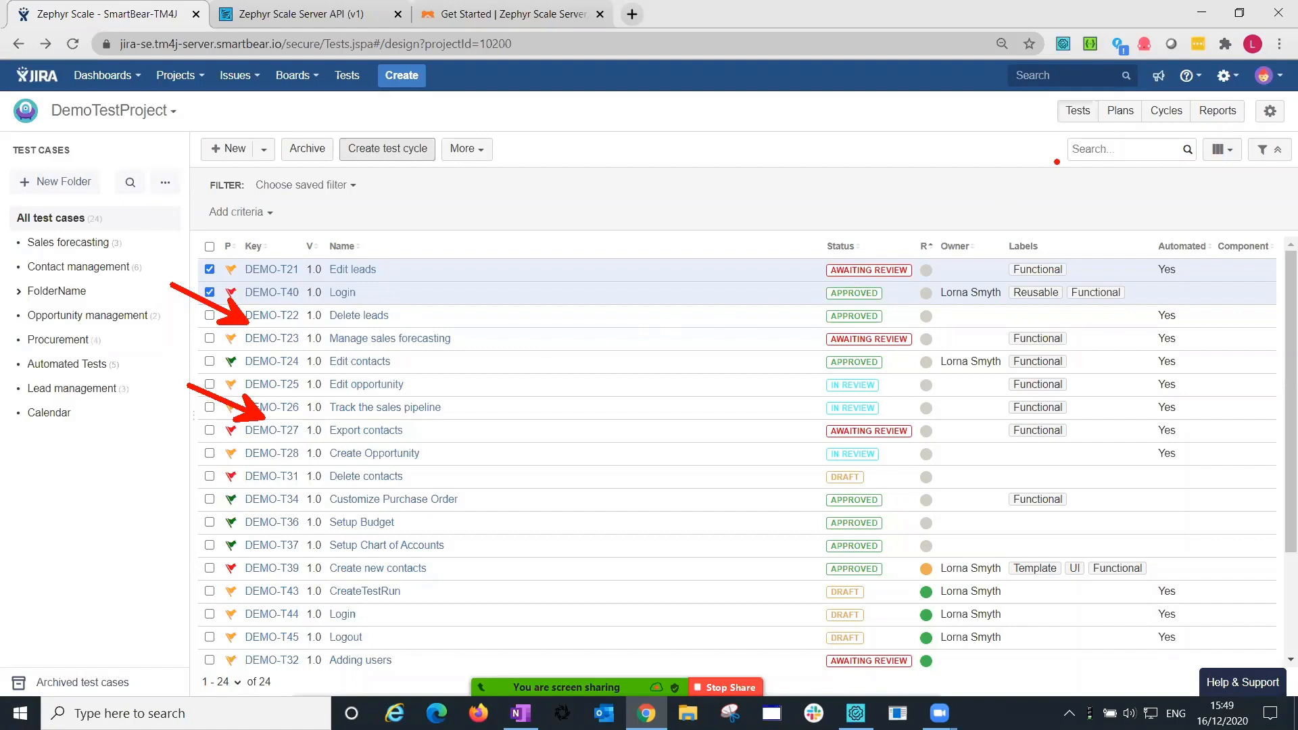
pyautogui.moveTo(1138, 89); pyautogui.dragTo(1194, 128)
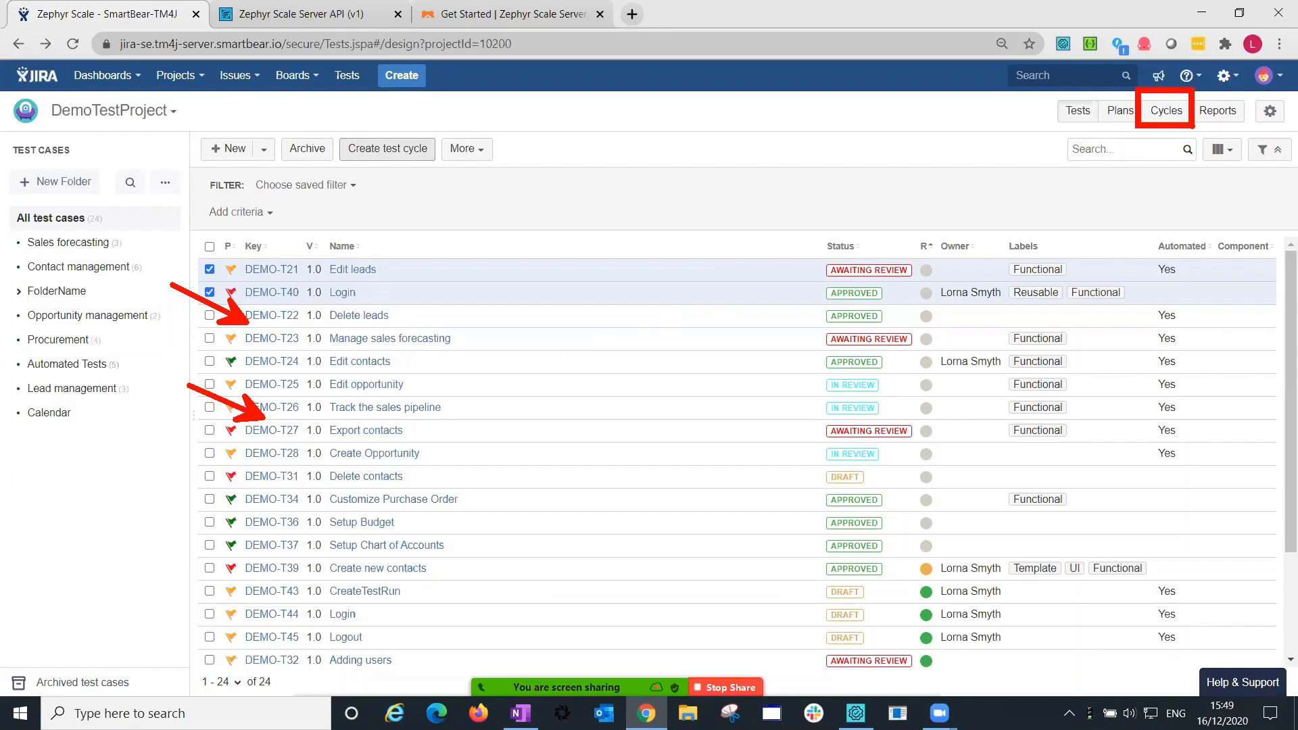
pyautogui.click(404, 154)
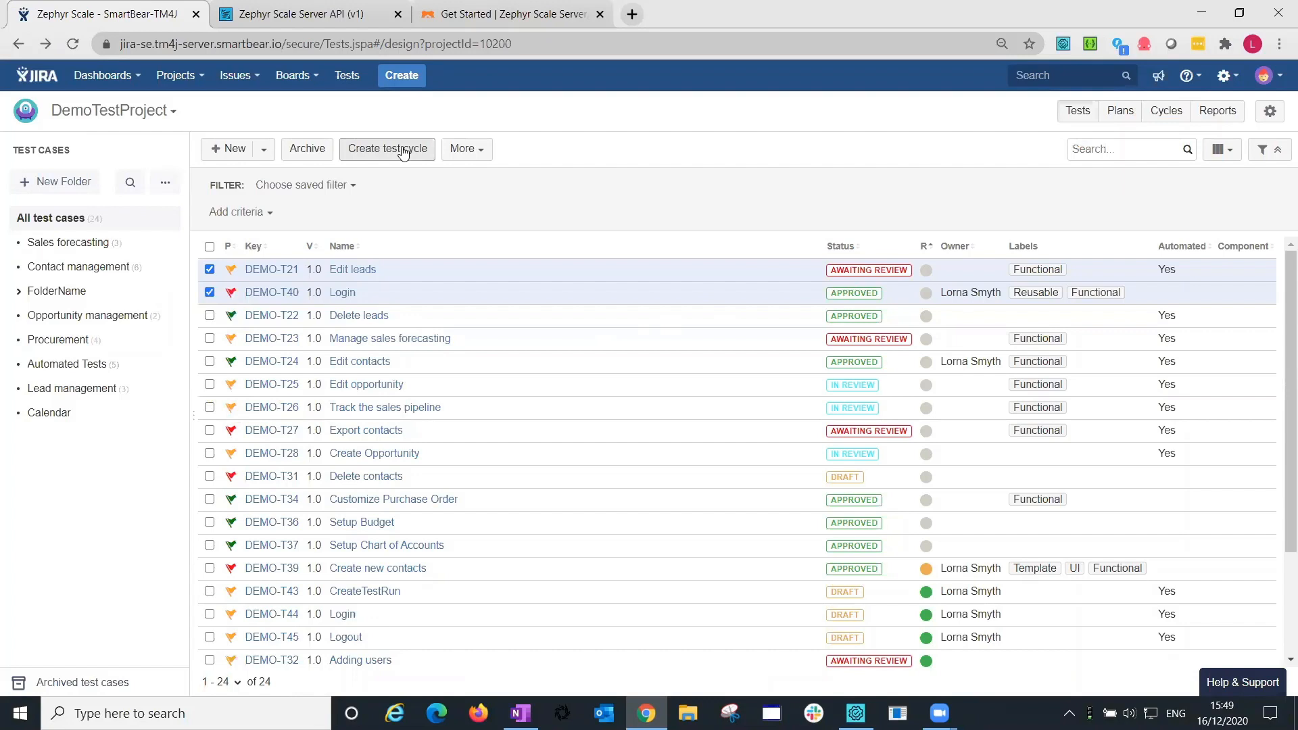
pyautogui.hotkey('ctrl', '2')
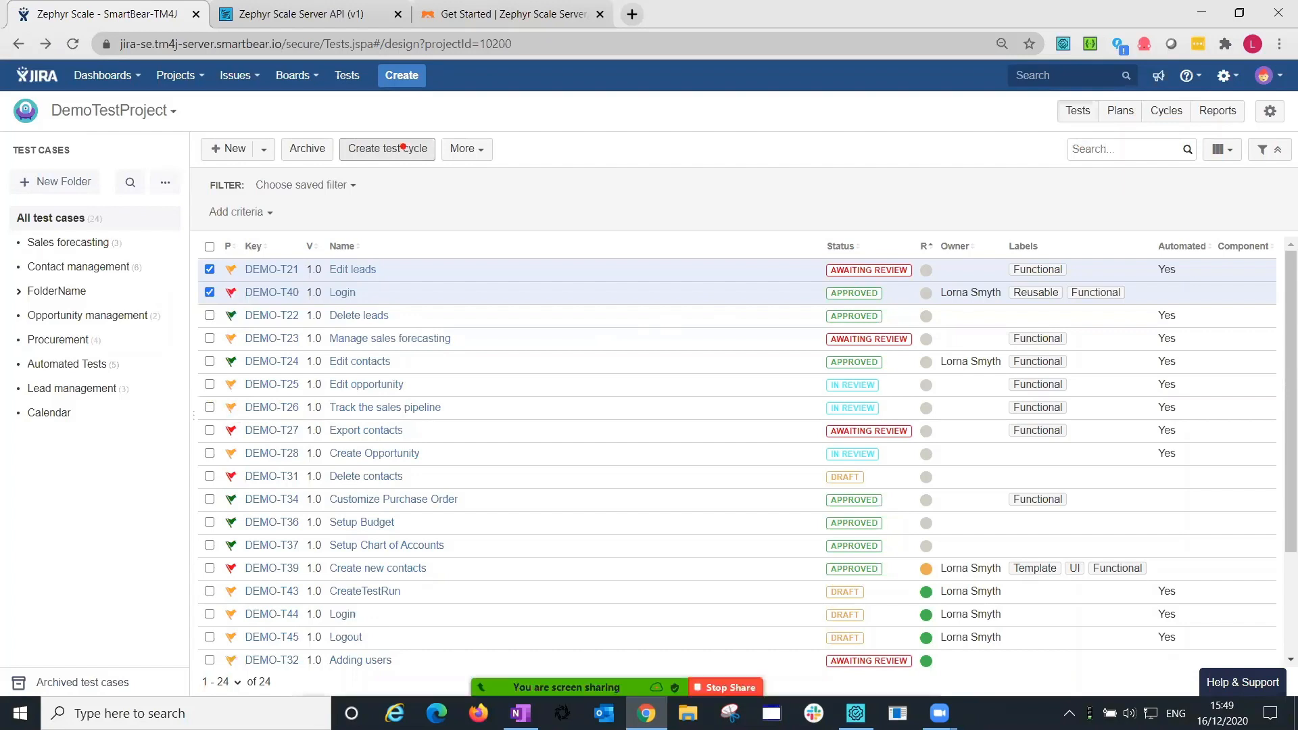
pyautogui.moveTo(411, 141); pyautogui.dragTo(441, 60)
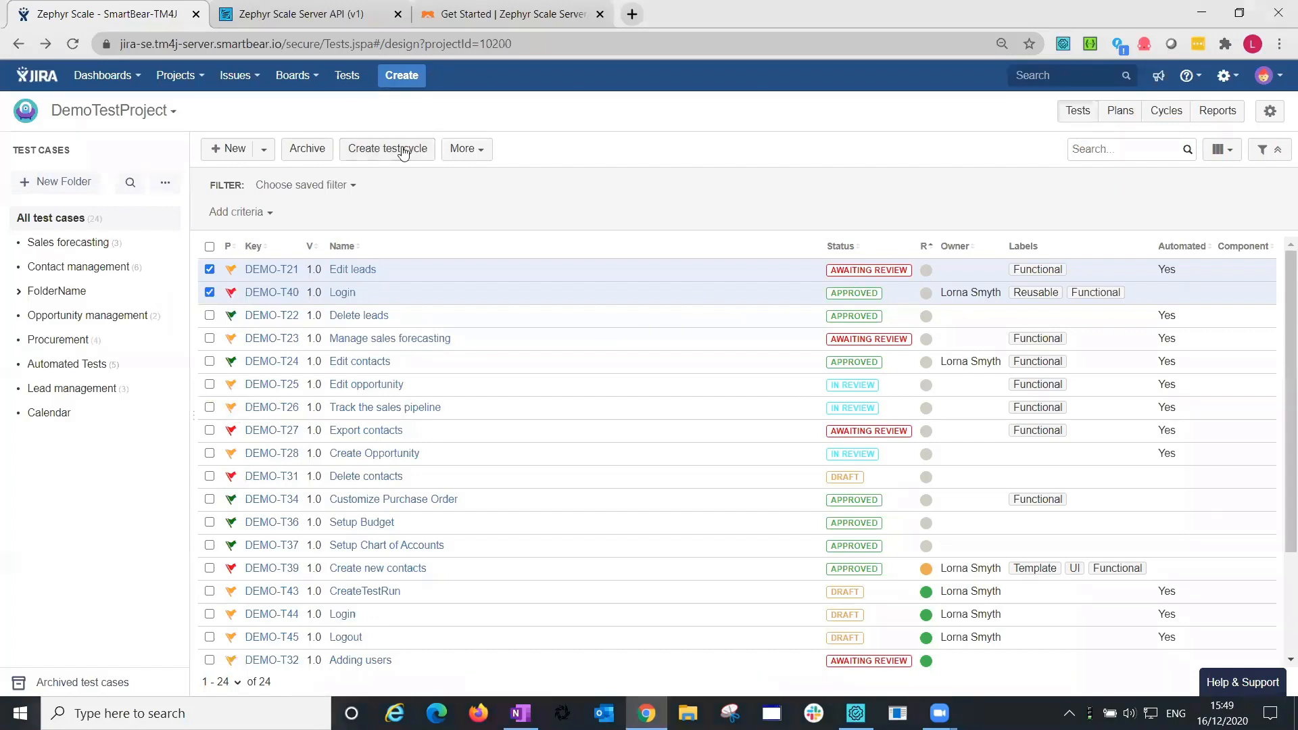
# Review the clone, bulk edit and export options for the selected test cases, and the options for creating or importing test cases.
pyautogui.click(482, 149)
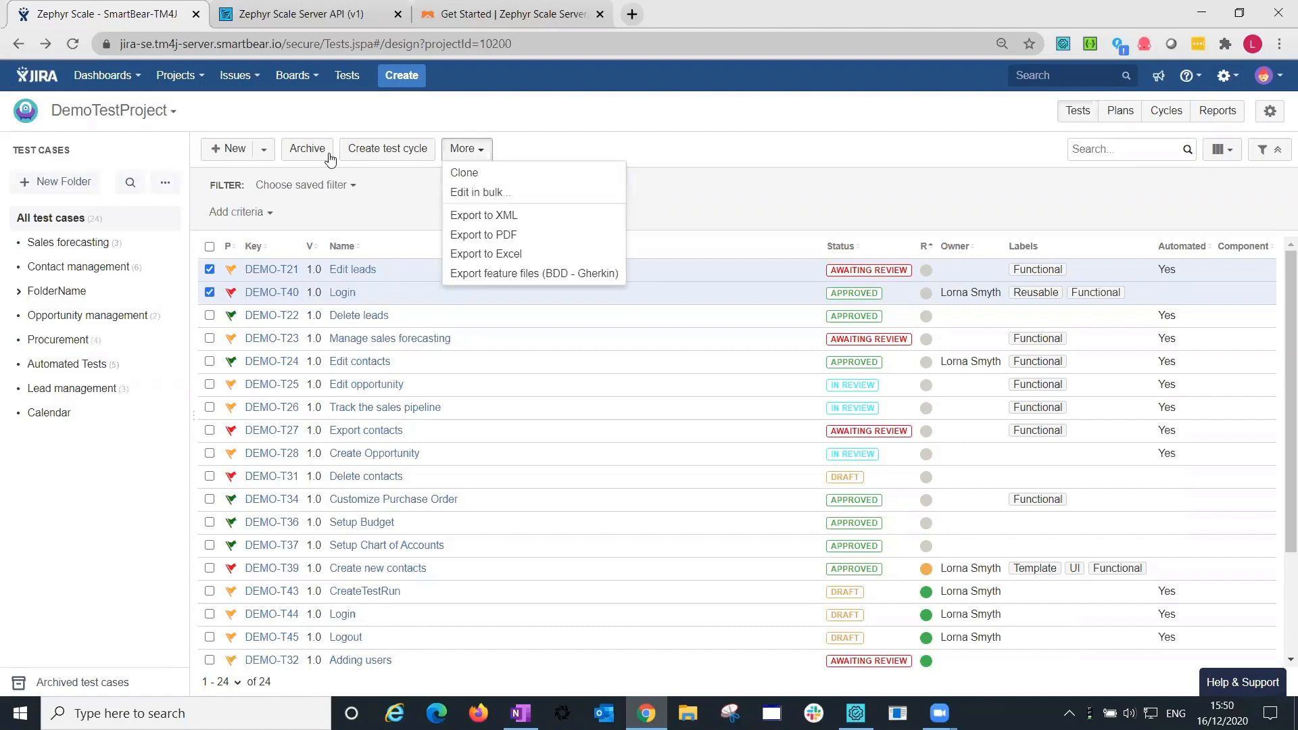
pyautogui.click(265, 155)
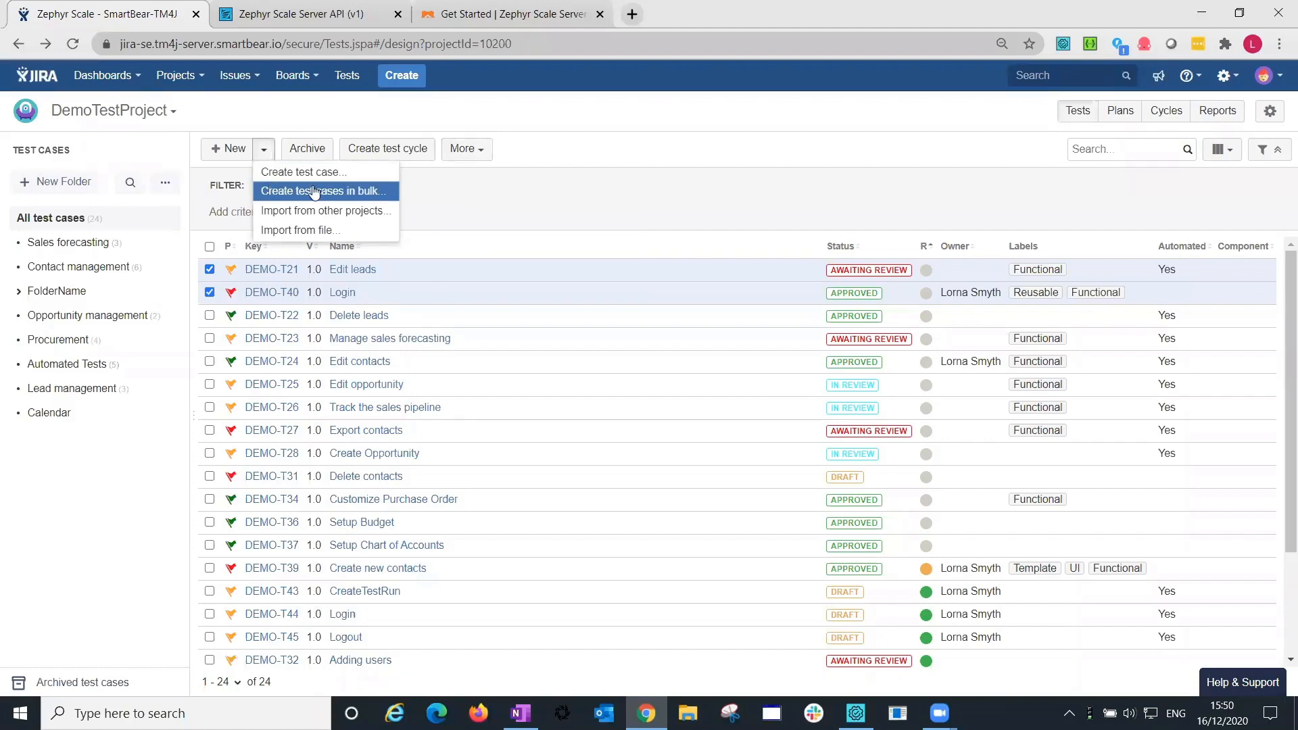
pyautogui.click(466, 149)
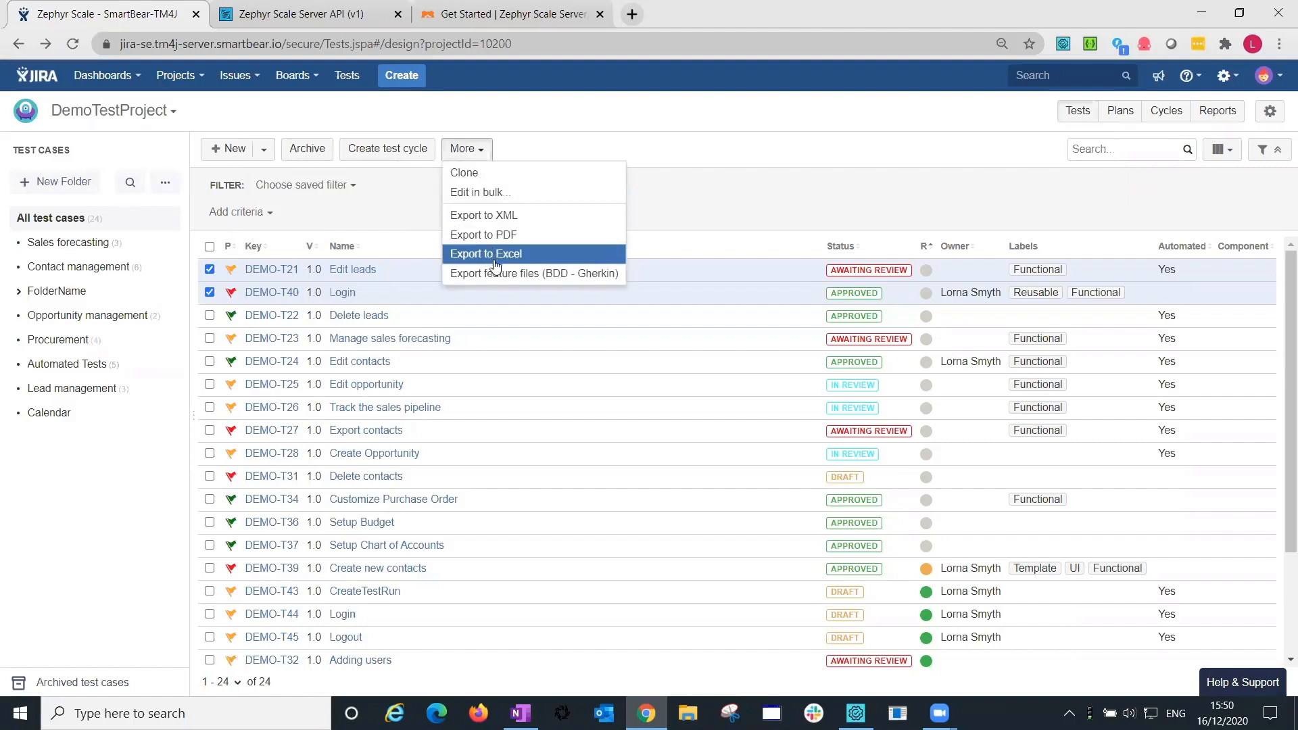
pyautogui.click(688, 143)
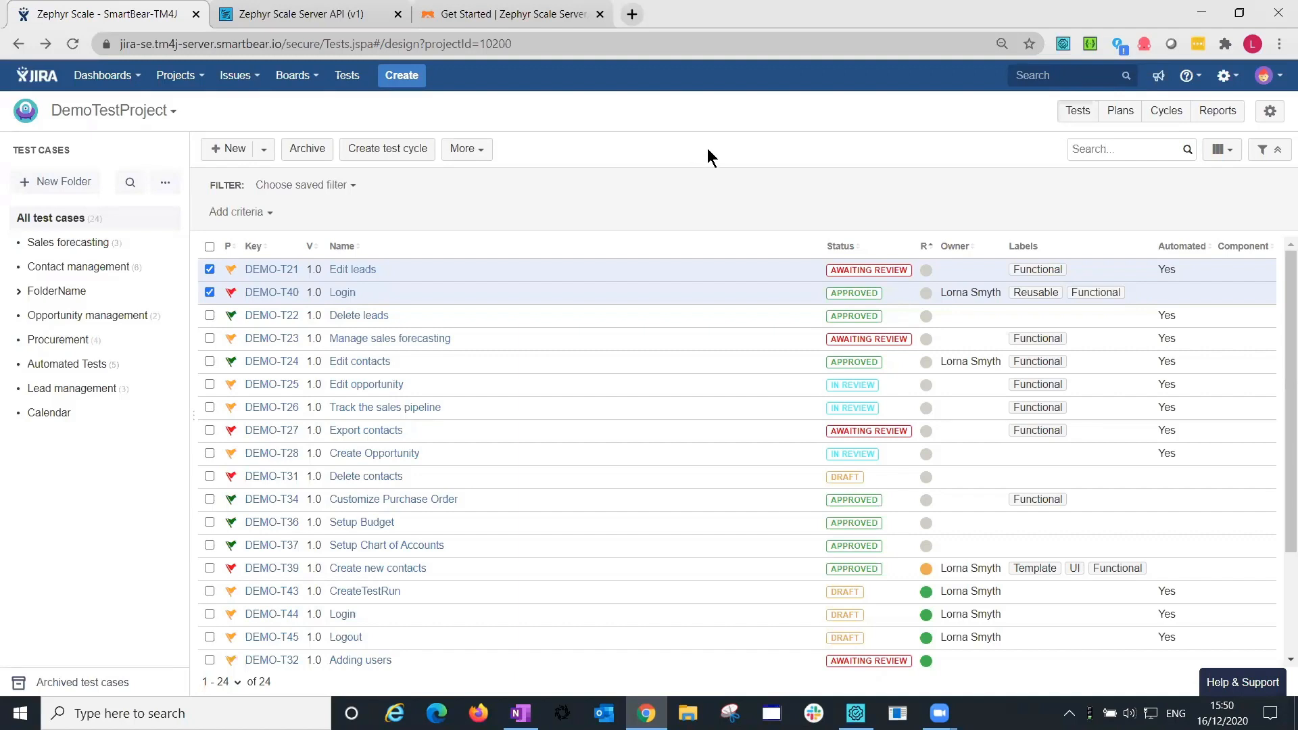
# Review the project's environments, labels, test case and test execution statuses, and the test case custom fields with their available field types.
pyautogui.click(1270, 113)
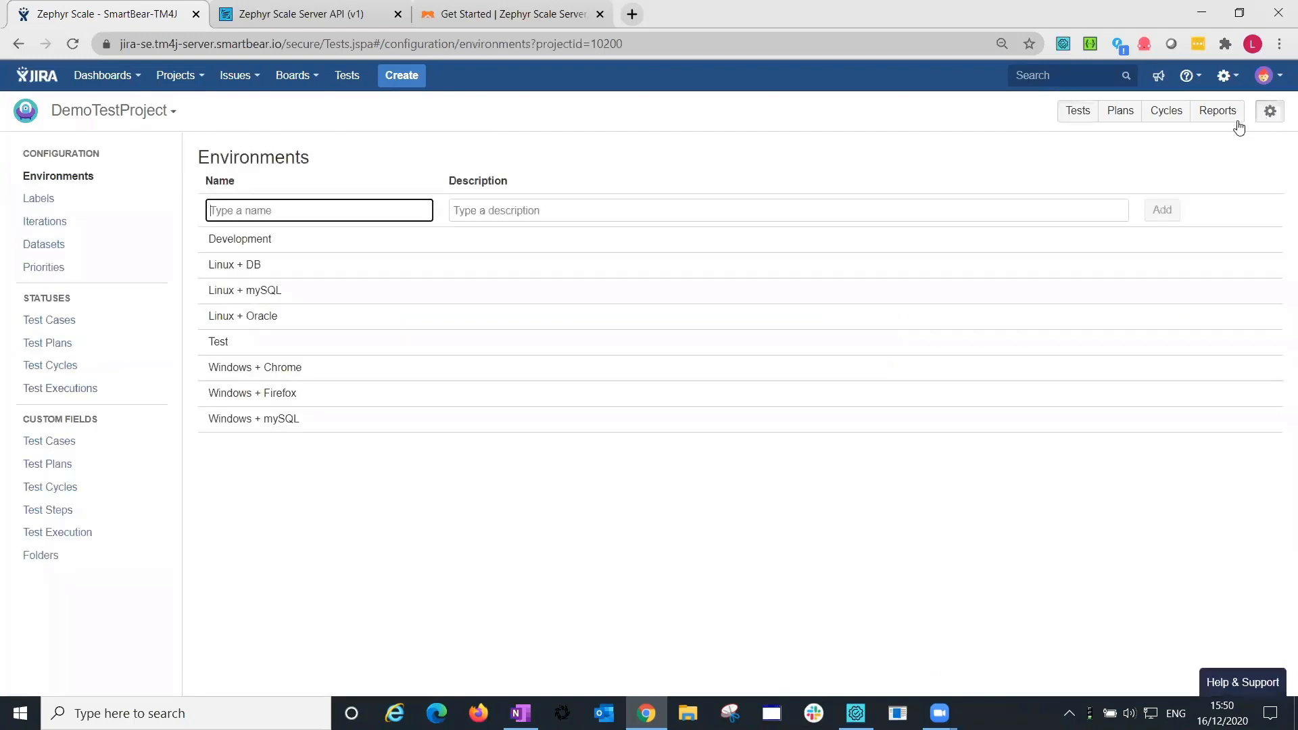
pyautogui.click(75, 200)
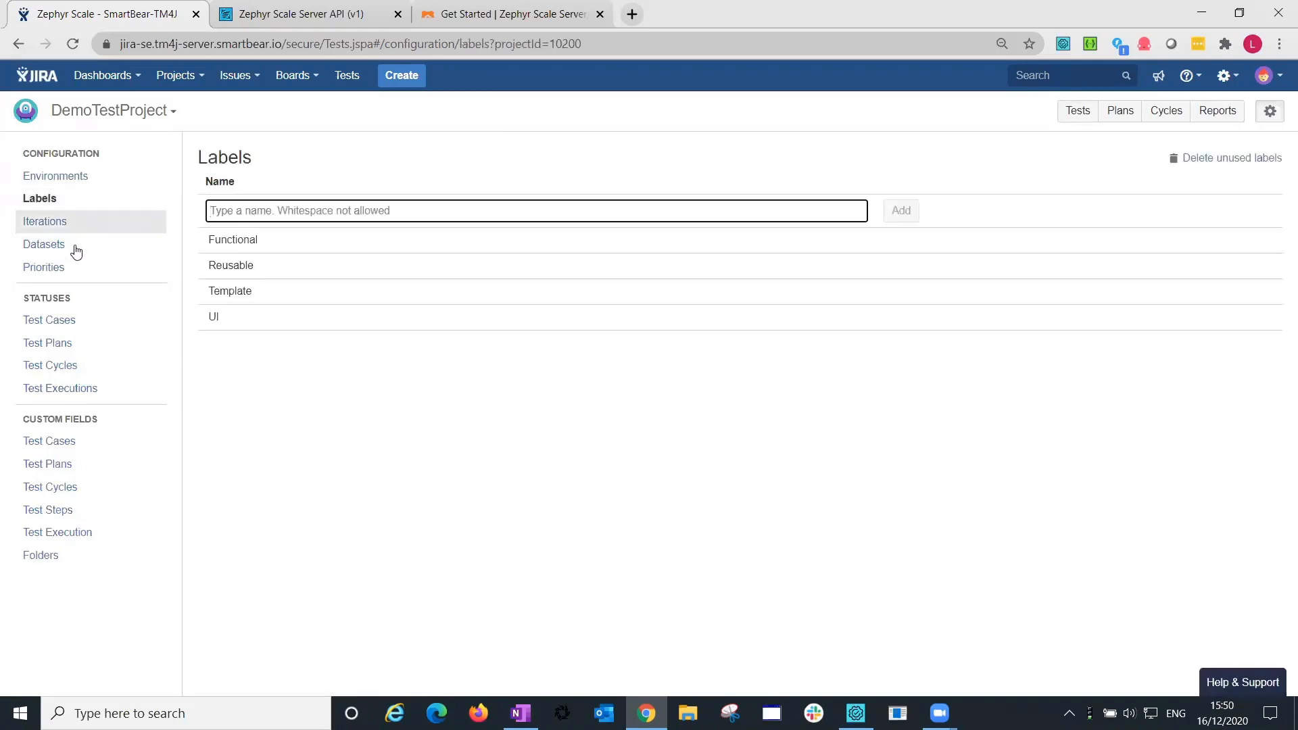
pyautogui.click(74, 321)
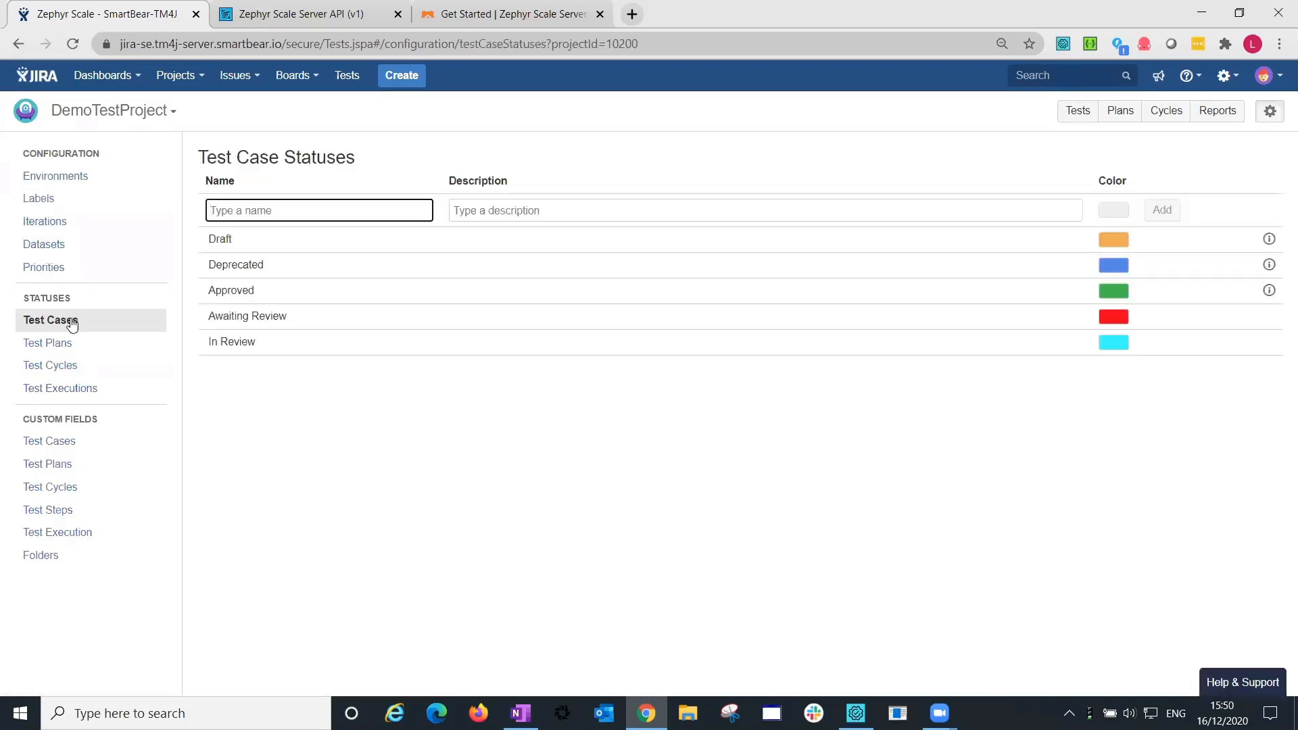
pyautogui.click(73, 388)
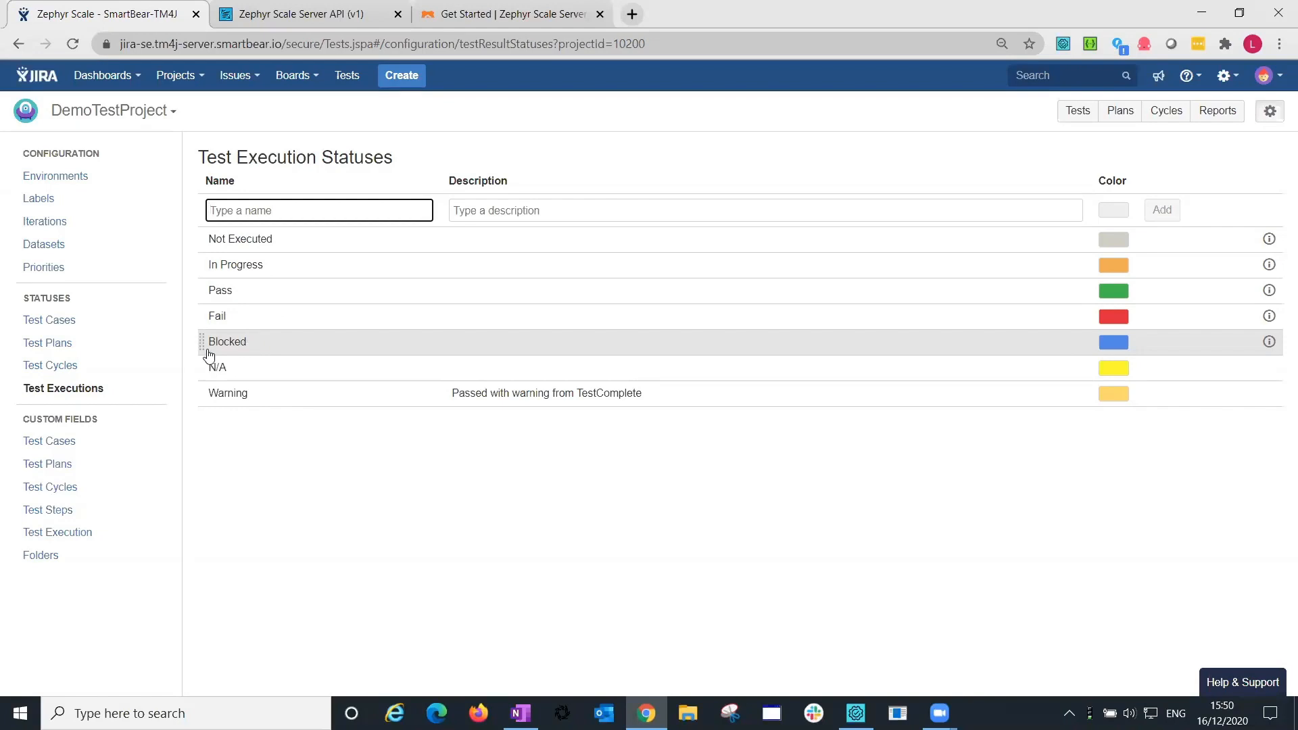
pyautogui.click(86, 445)
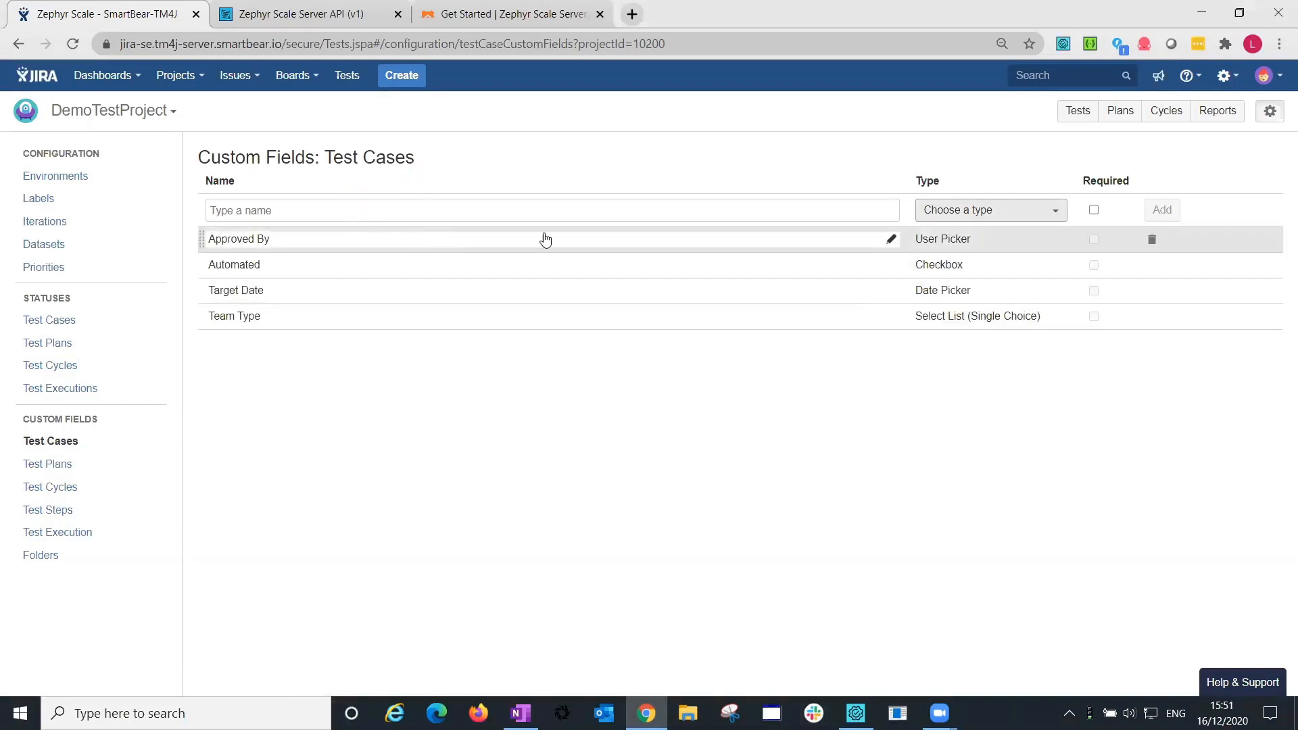
pyautogui.click(1055, 215)
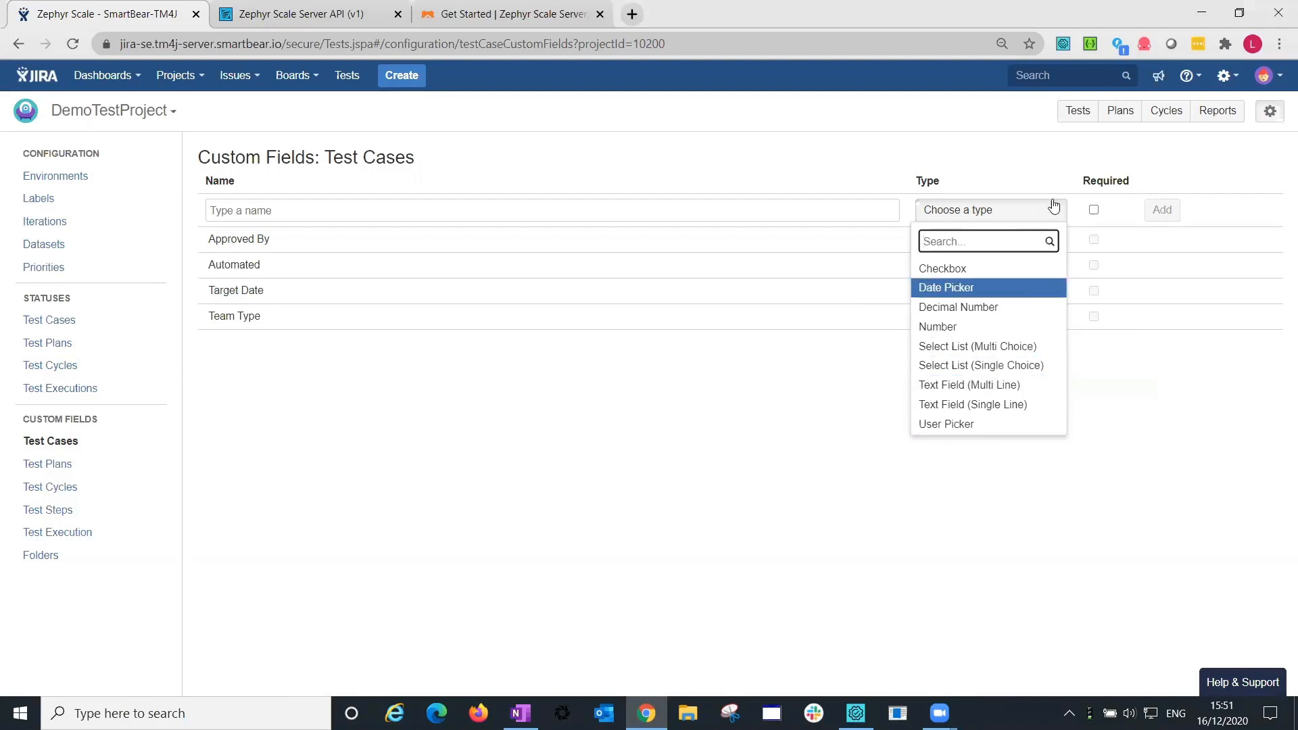
# Open the "Create contacts" test case DEMO-T29 from the project's list of all test cases.
pyautogui.click(1082, 116)
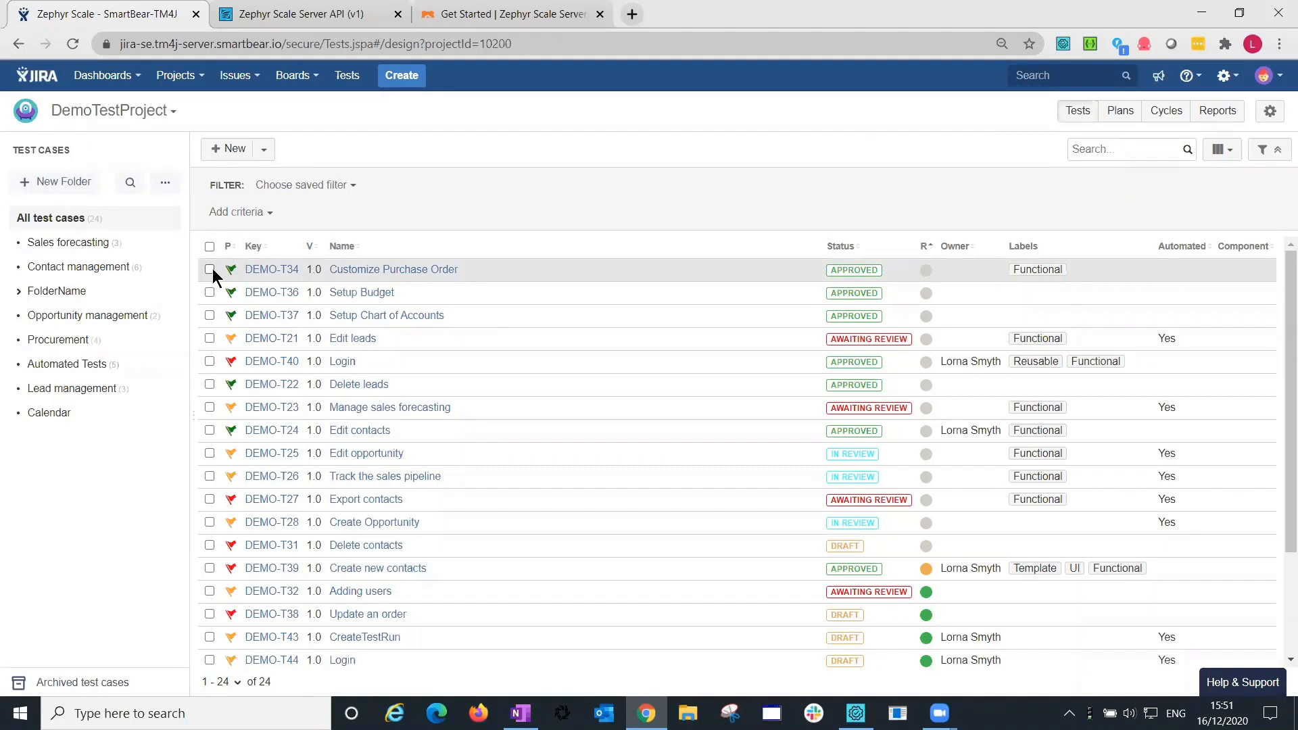
pyautogui.scroll(-3, 239, 335)
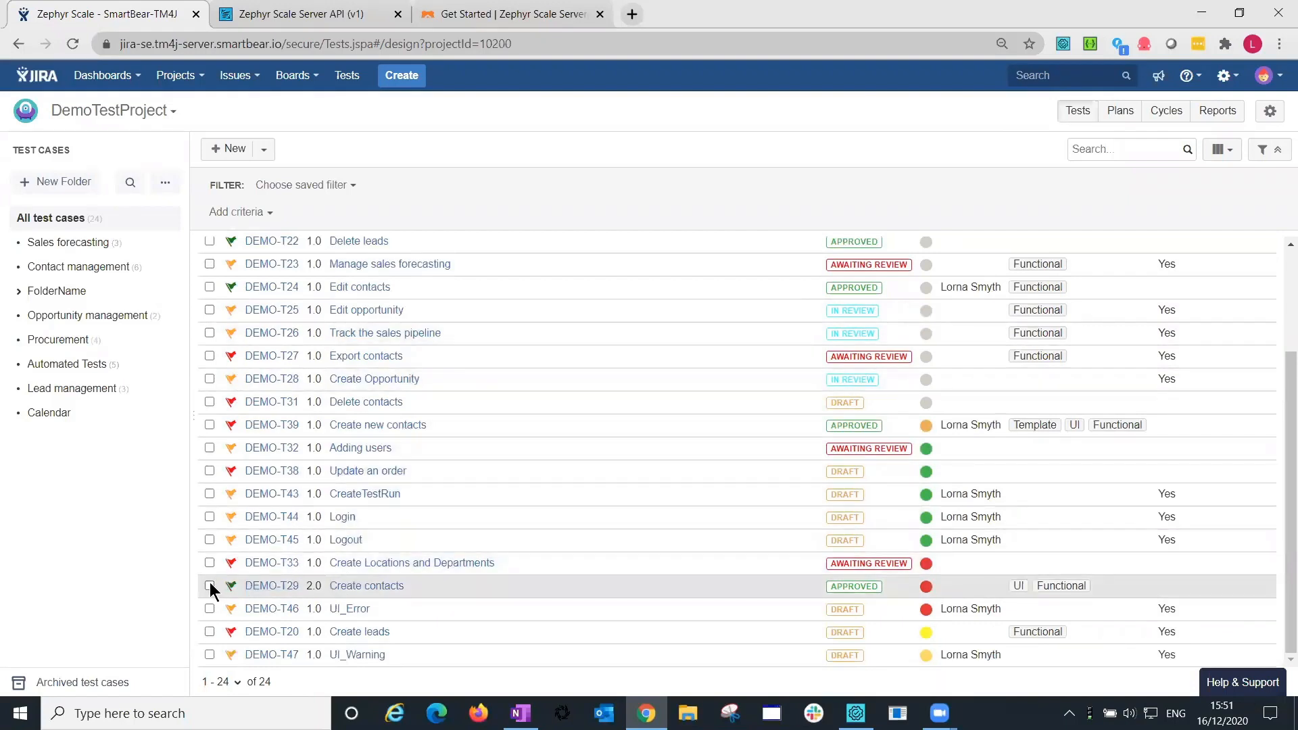
pyautogui.click(250, 585)
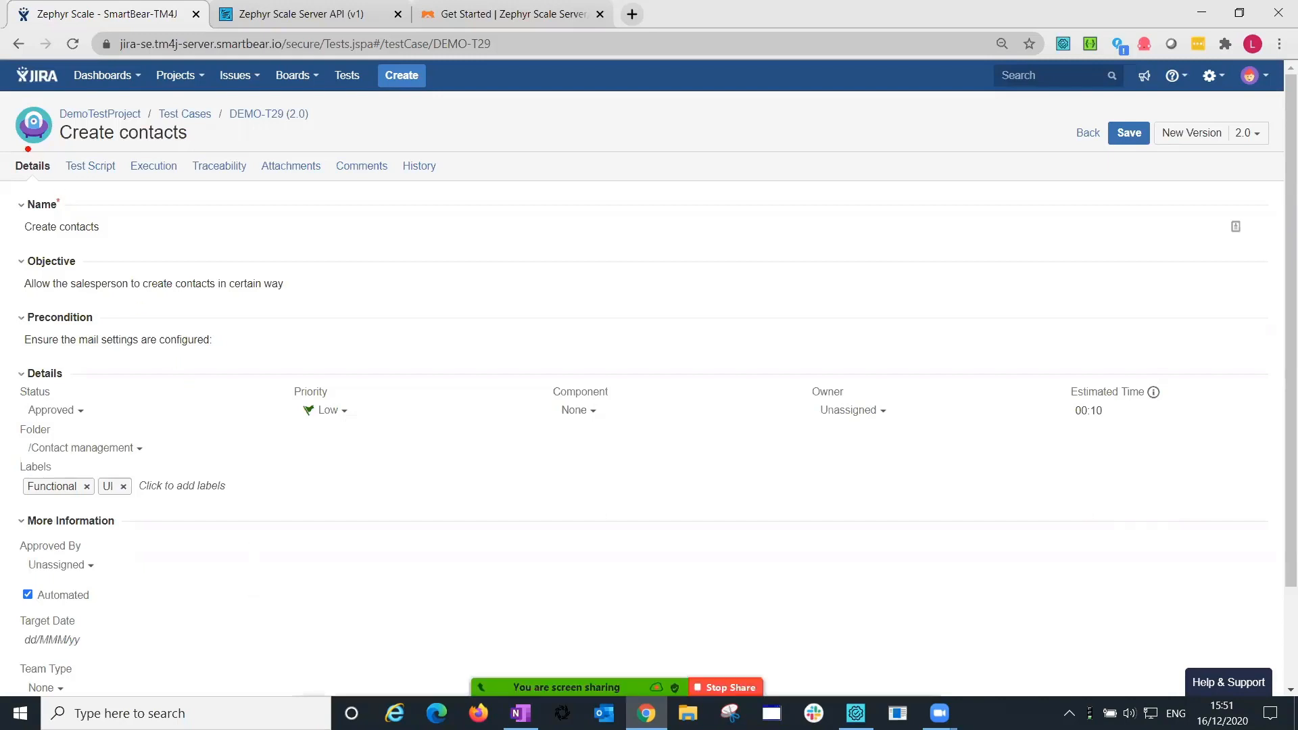
# Point out the Details, Test Script, Execution, Traceability, Attachments and History sections of the test case with temporary arrows.
pyautogui.moveTo(27, 153); pyautogui.dragTo(6, 77)
pyautogui.moveTo(96, 155); pyautogui.dragTo(85, 90)
pyautogui.moveTo(170, 152); pyautogui.dragTo(162, 90)
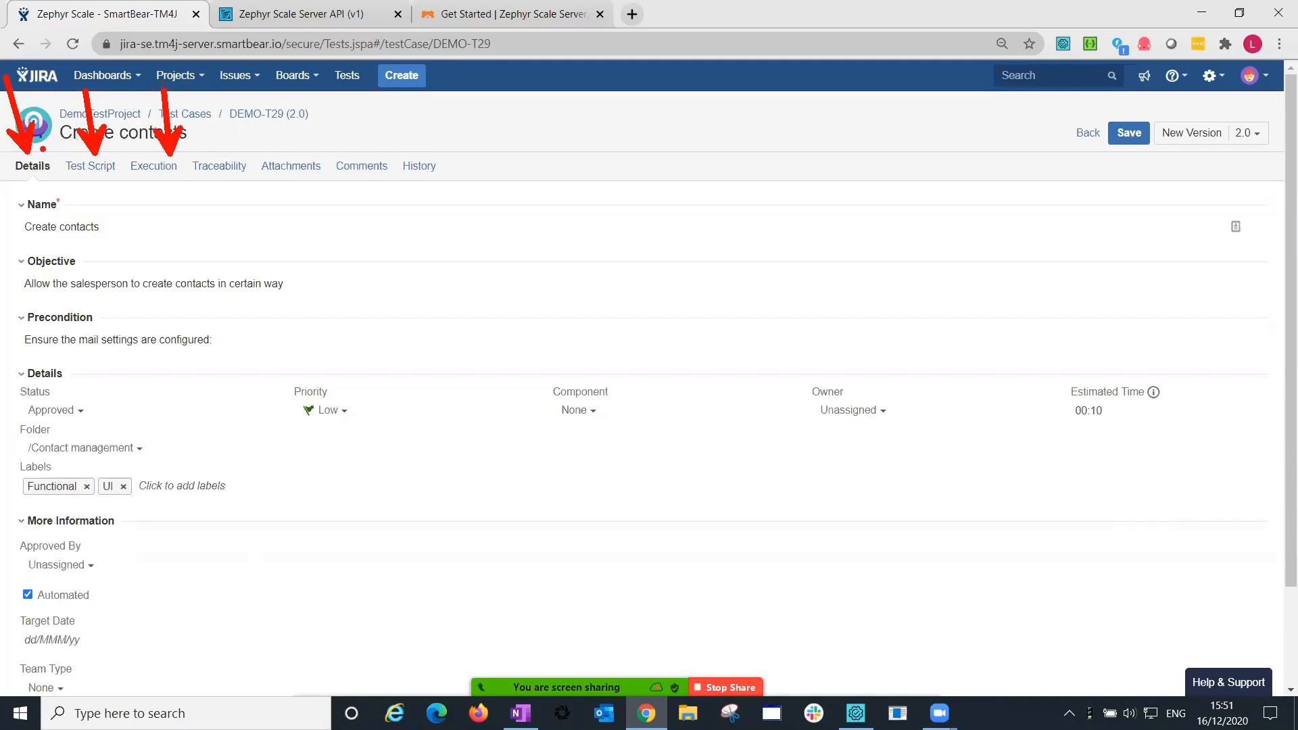
pyautogui.moveTo(233, 159); pyautogui.dragTo(240, 124)
pyautogui.moveTo(310, 153)
pyautogui.mouseDown()
pyautogui.moveTo(318, 177)
pyautogui.moveTo(374, 101)
pyautogui.mouseUp()
pyautogui.moveTo(428, 155); pyautogui.dragTo(429, 104)
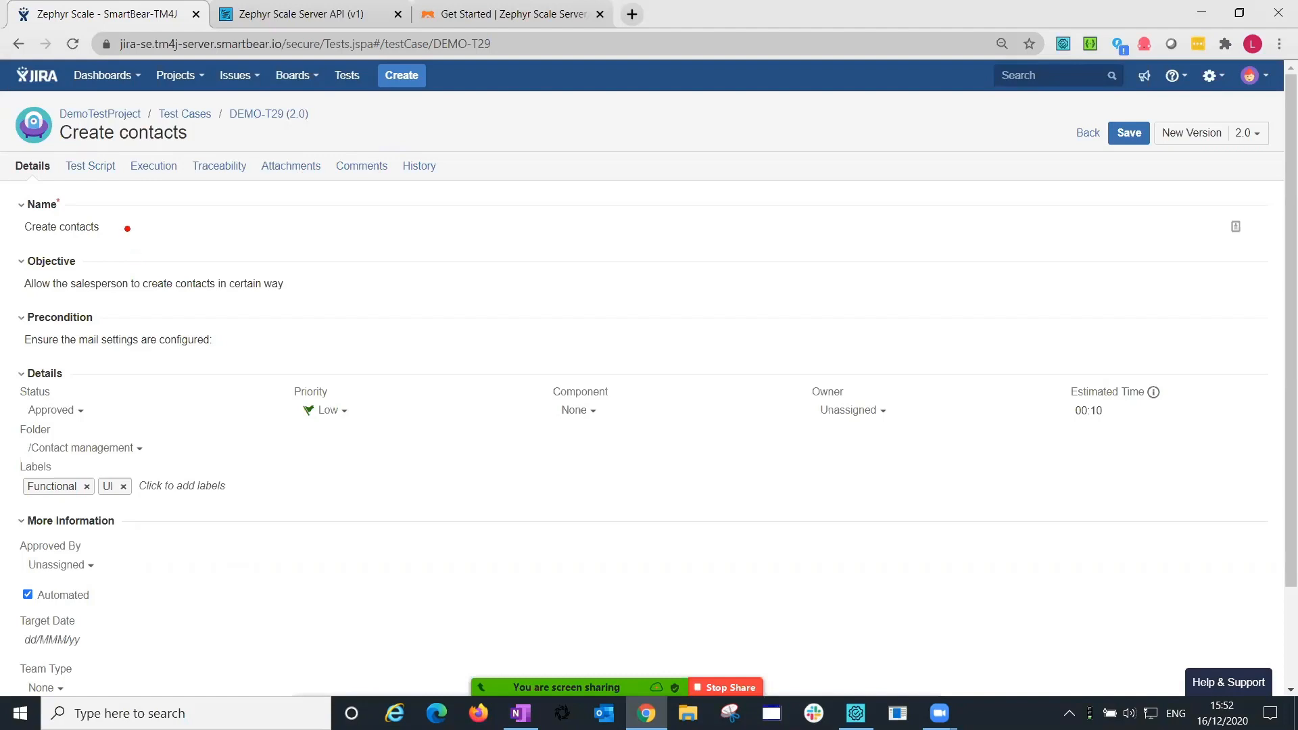
# Mark the test case's name, objective, precondition, status, owner and labels with temporary arrows, and clear the annotations.
pyautogui.moveTo(181, 160); pyautogui.dragTo(119, 225)
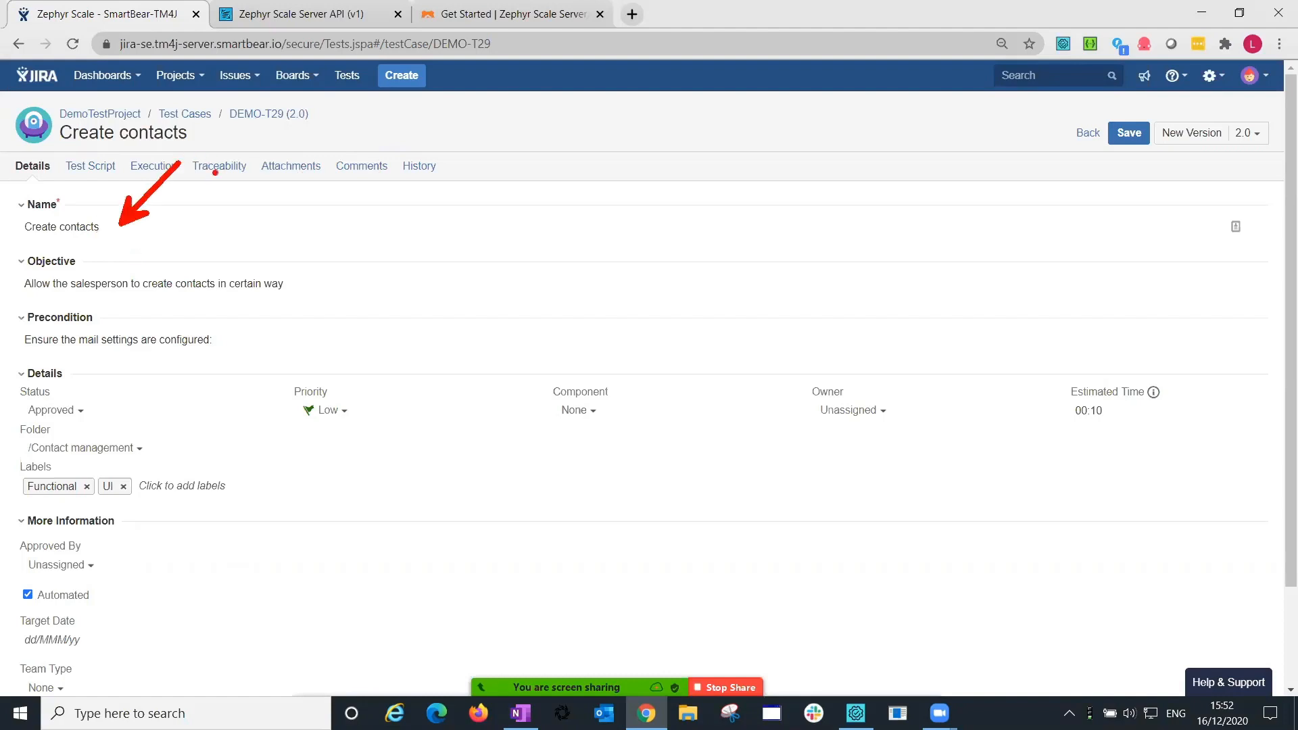
pyautogui.moveTo(289, 284); pyautogui.dragTo(351, 255)
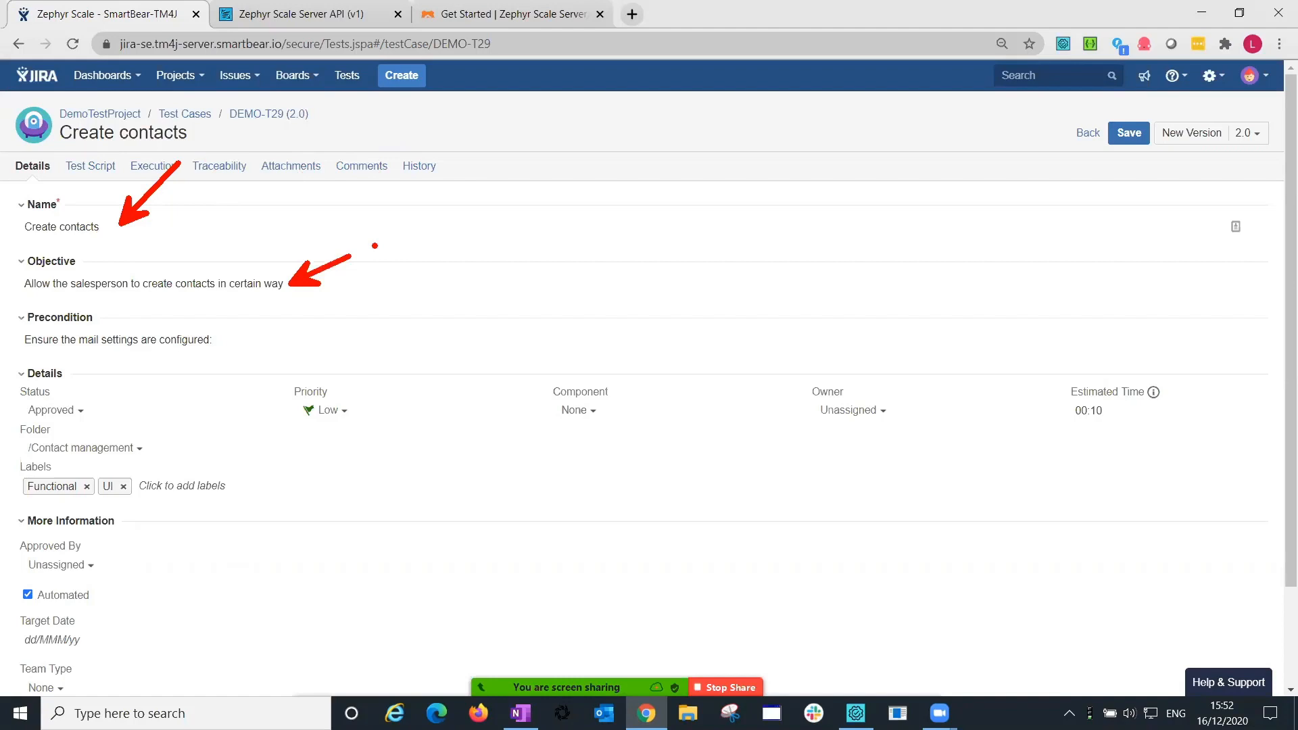
pyautogui.moveTo(293, 312); pyautogui.dragTo(95, 411)
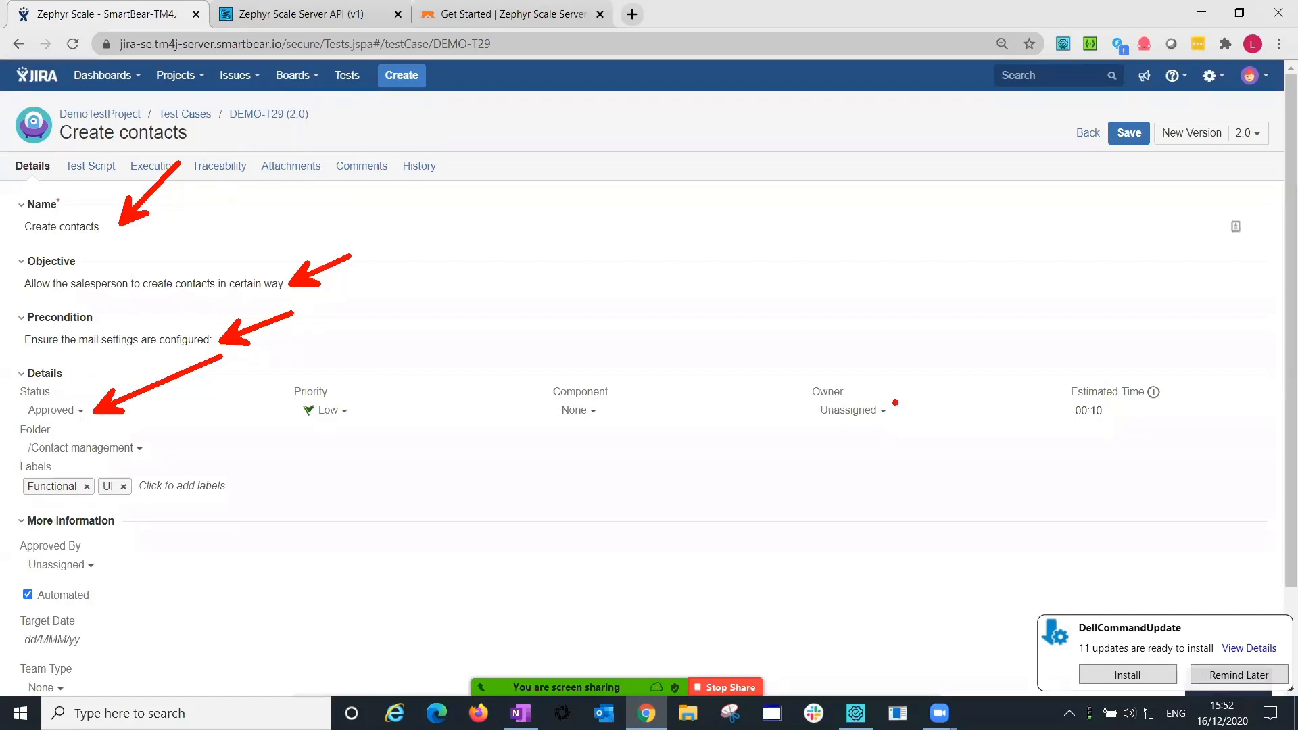
pyautogui.moveTo(894, 405); pyautogui.dragTo(964, 335)
pyautogui.moveTo(156, 484); pyautogui.dragTo(233, 440)
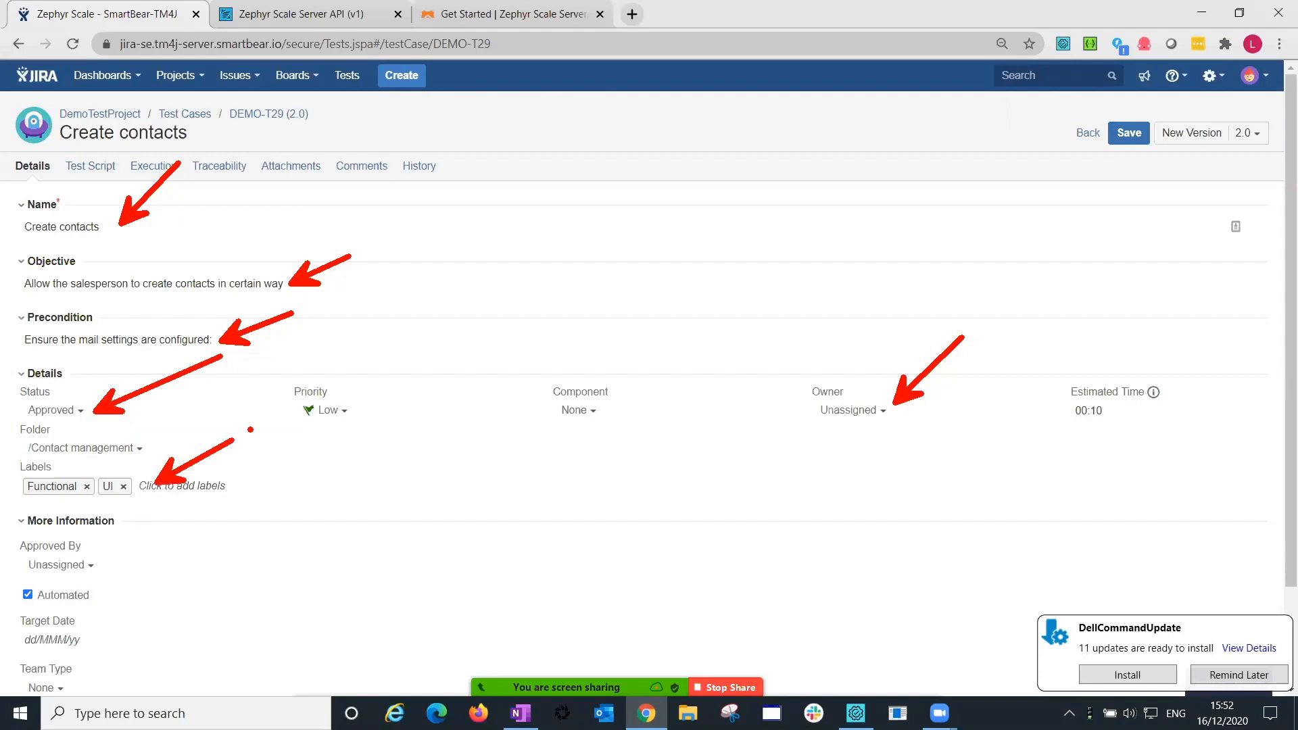
pyautogui.press('Escape')
# Point out the More Information section with its custom fields, clear the annotation, and open the test case's script.
pyautogui.scroll(-1, 246, 602)
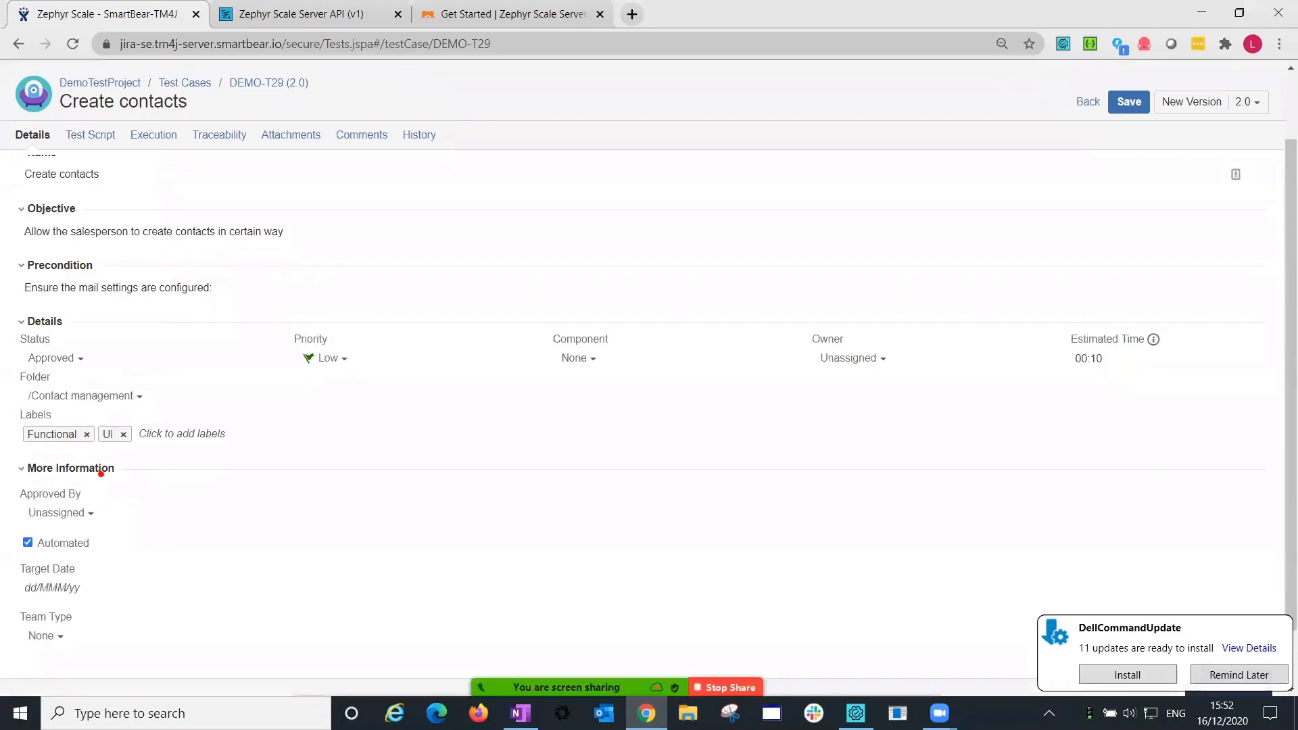
pyautogui.moveTo(101, 474); pyautogui.dragTo(186, 410)
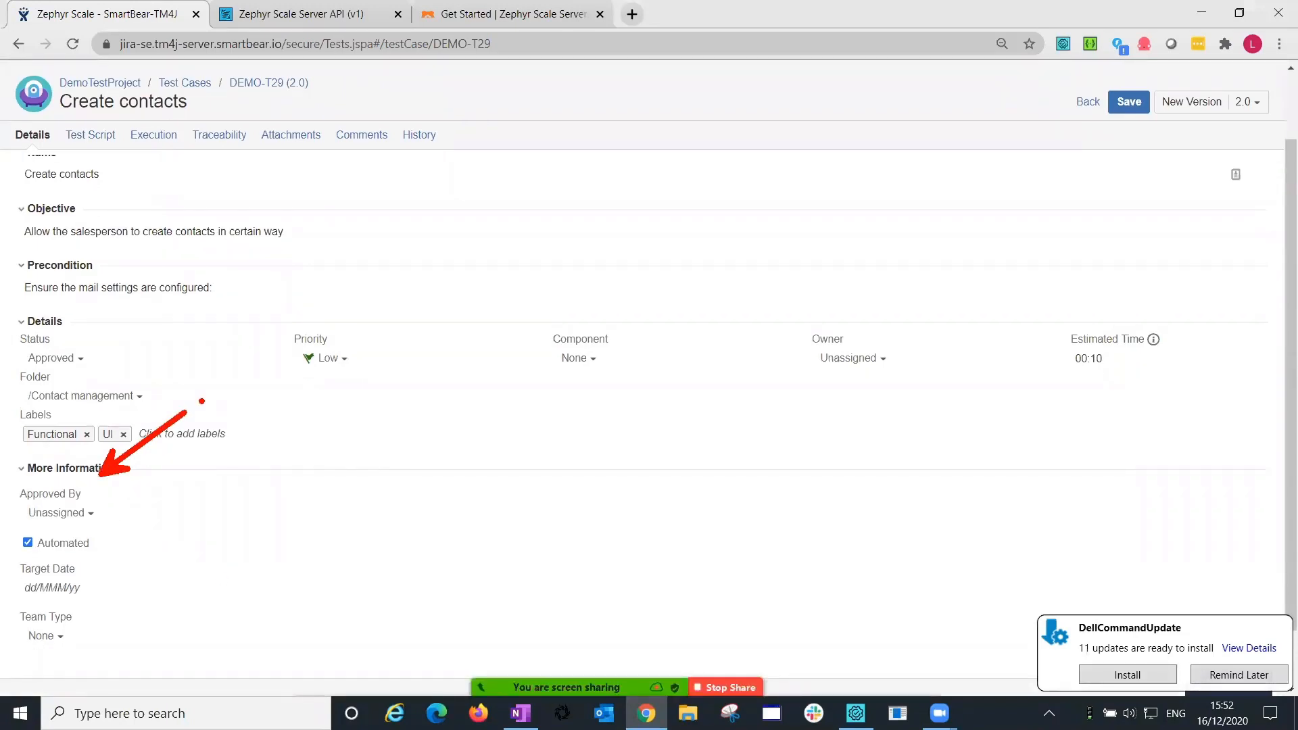
pyautogui.press('Escape')
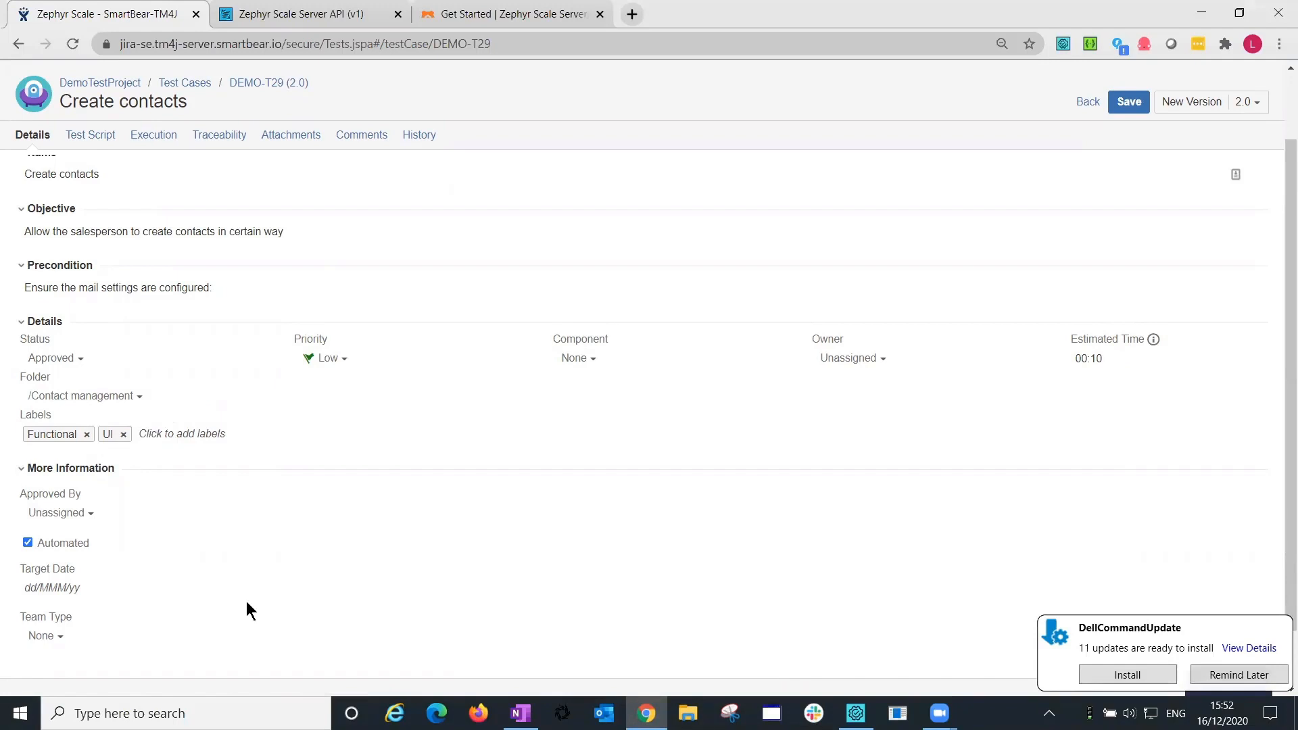
pyautogui.scroll(1, 246, 602)
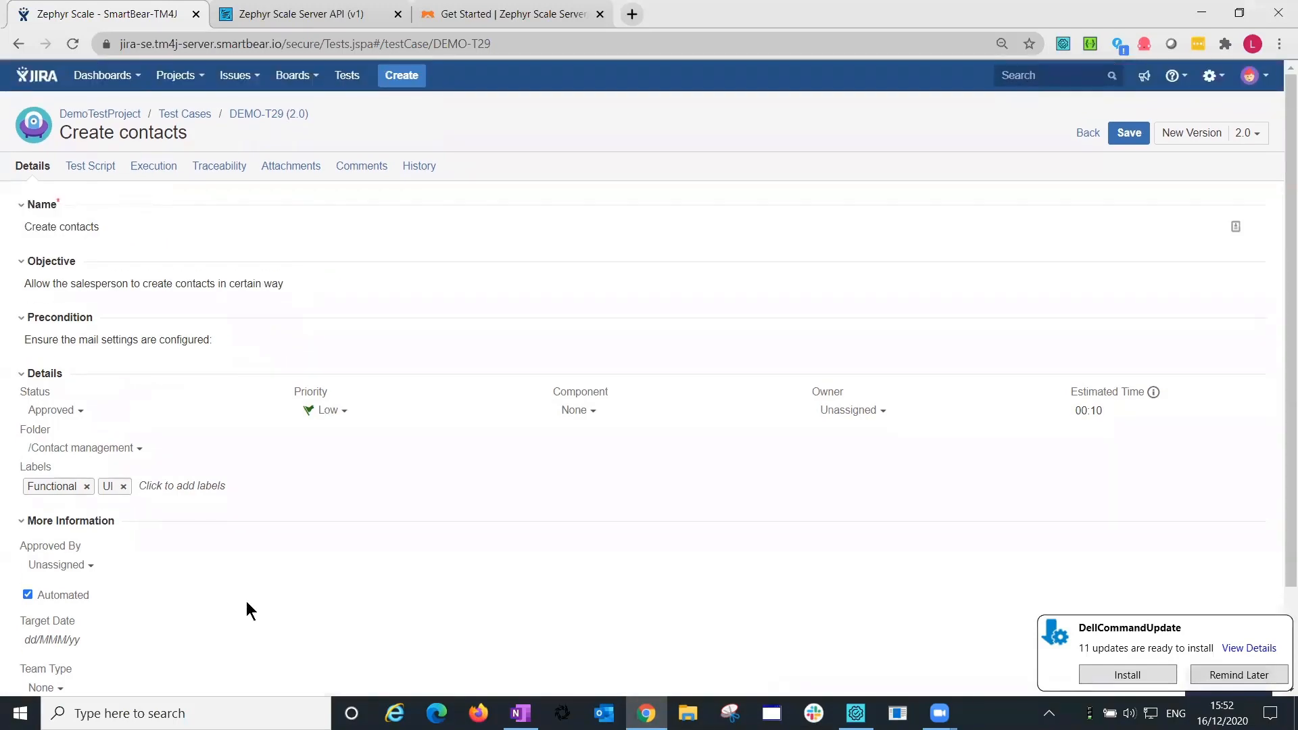
pyautogui.click(94, 172)
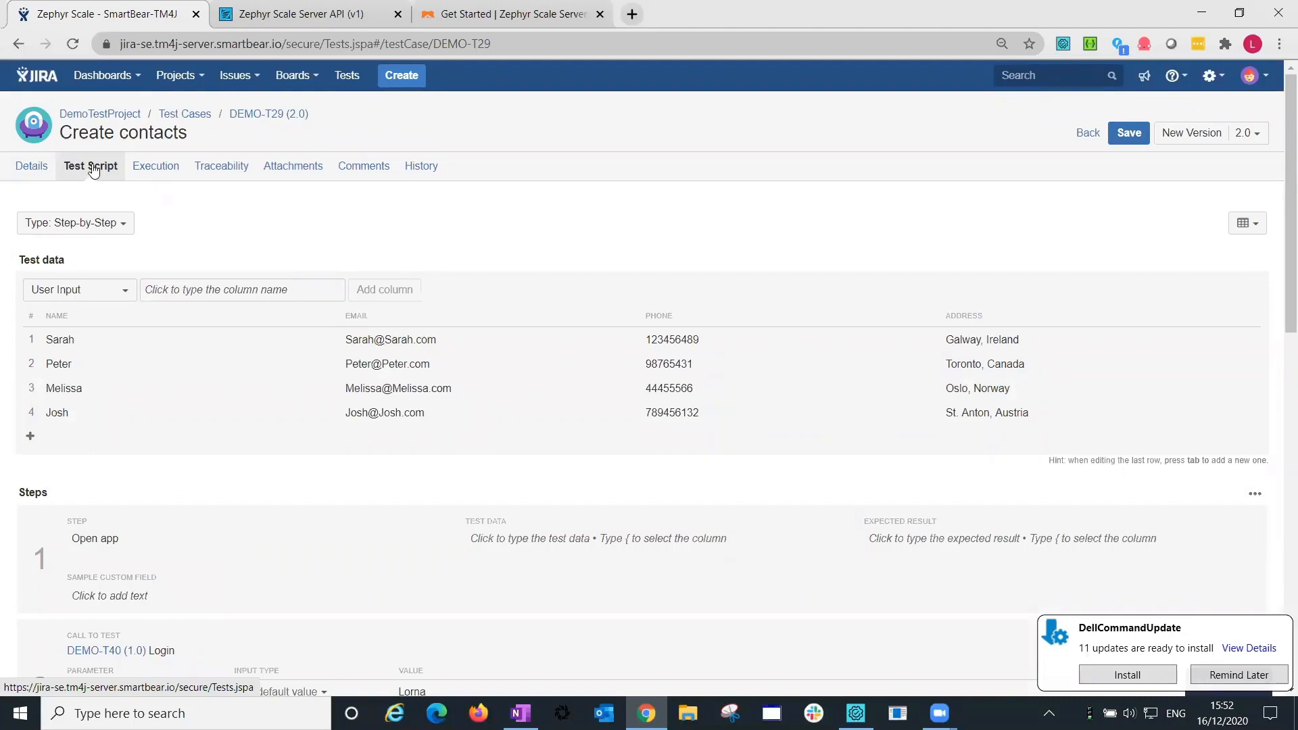
# Try the Plain Text script type for the test case, and switch it to BDD - Gherkin.
pyautogui.click(101, 223)
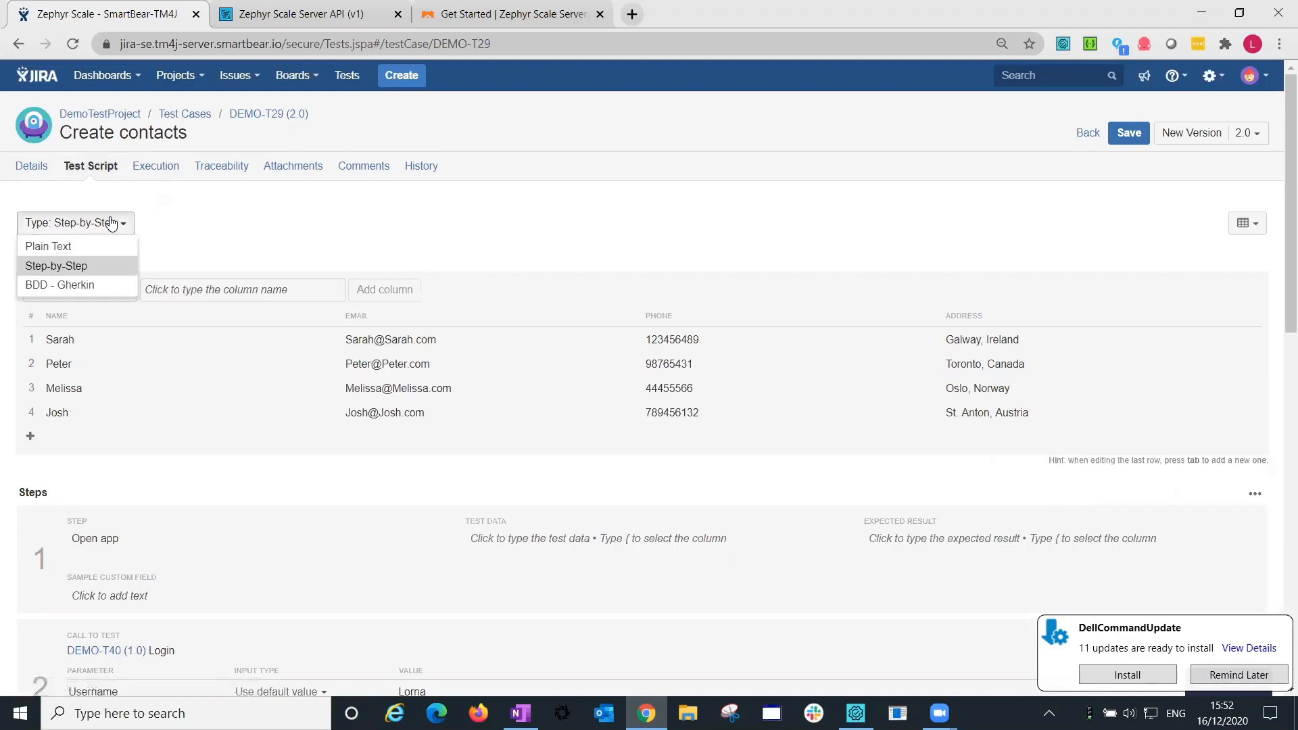
pyautogui.click(92, 246)
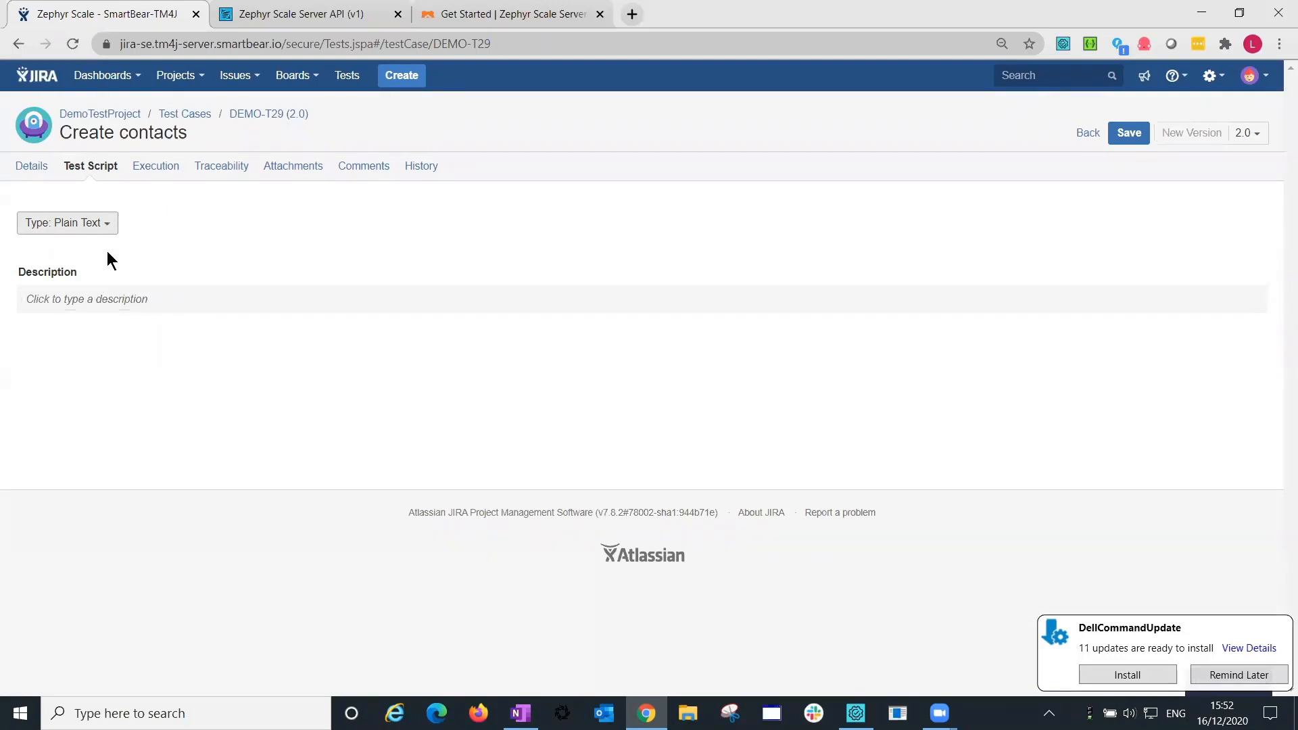
pyautogui.click(108, 225)
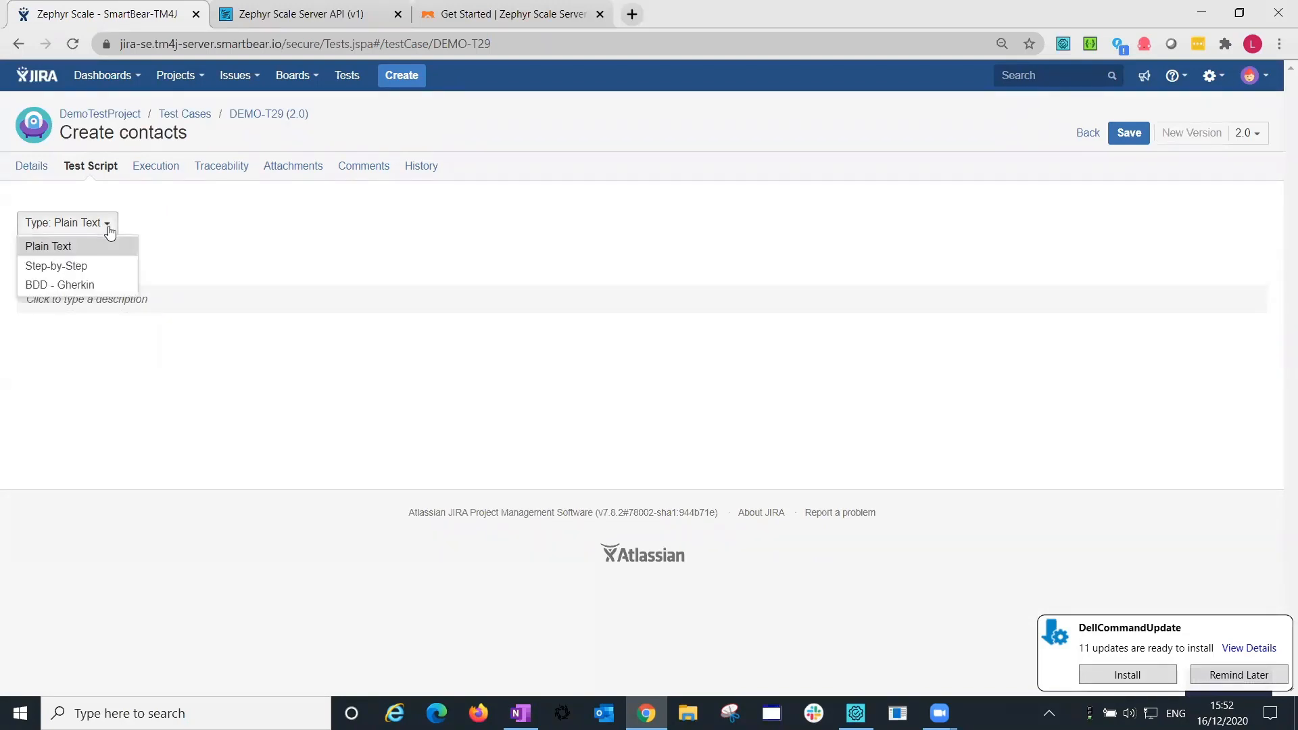
pyautogui.click(96, 286)
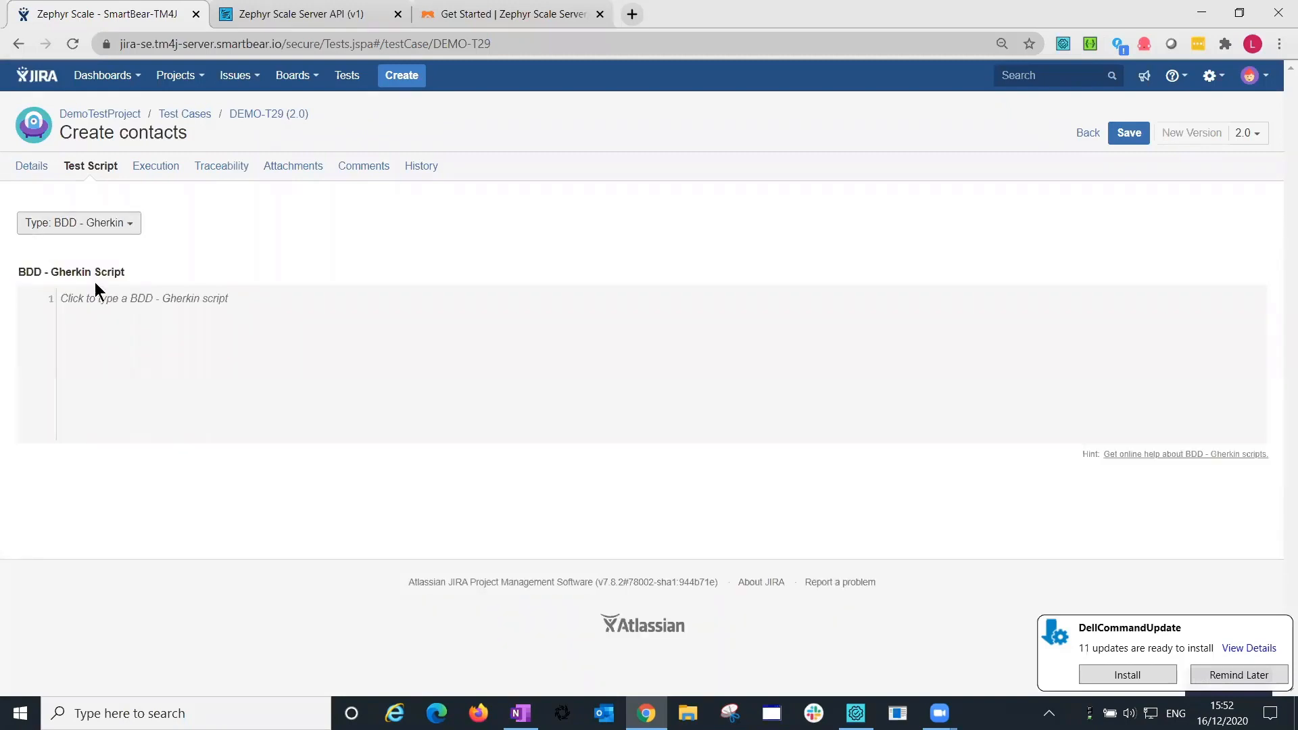
# Enter a sample Gherkin script with the lines "When I do x" and "And x = y".
pyautogui.click(96, 295)
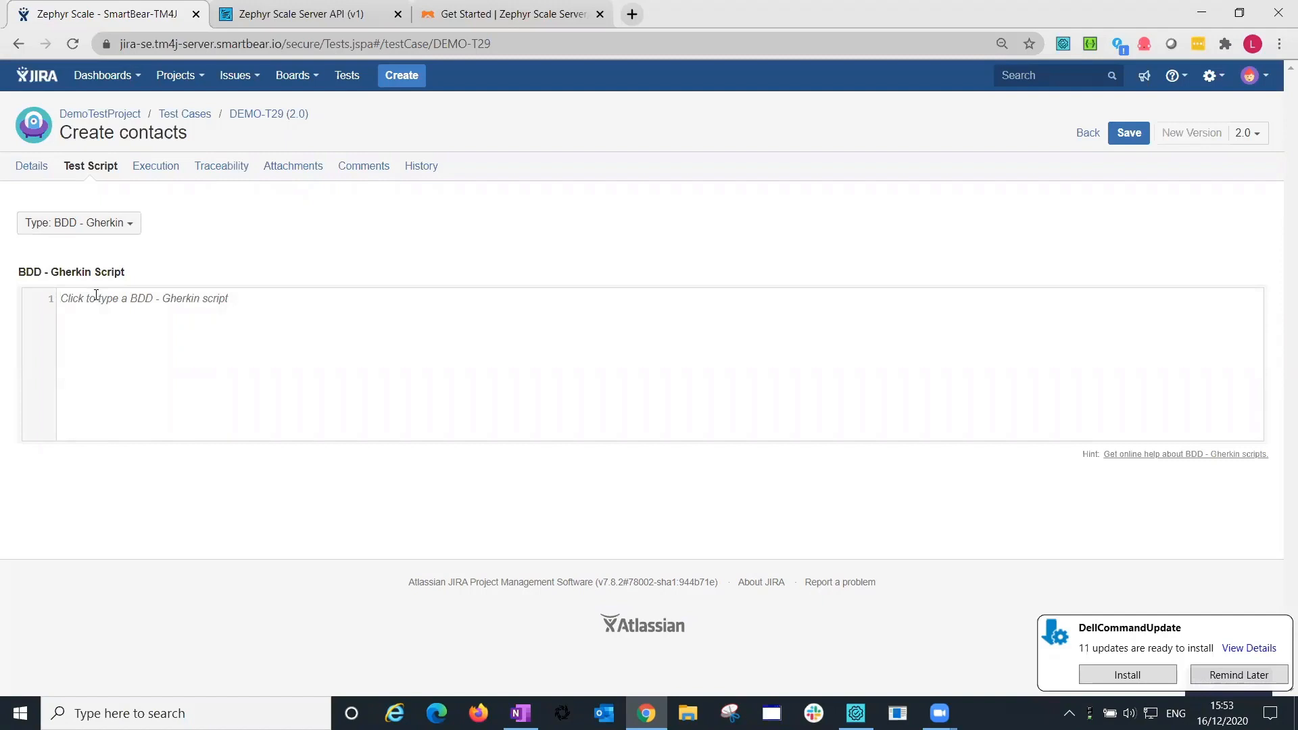
pyautogui.write('When')
pyautogui.write(' I do x ')
pyautogui.write('And')
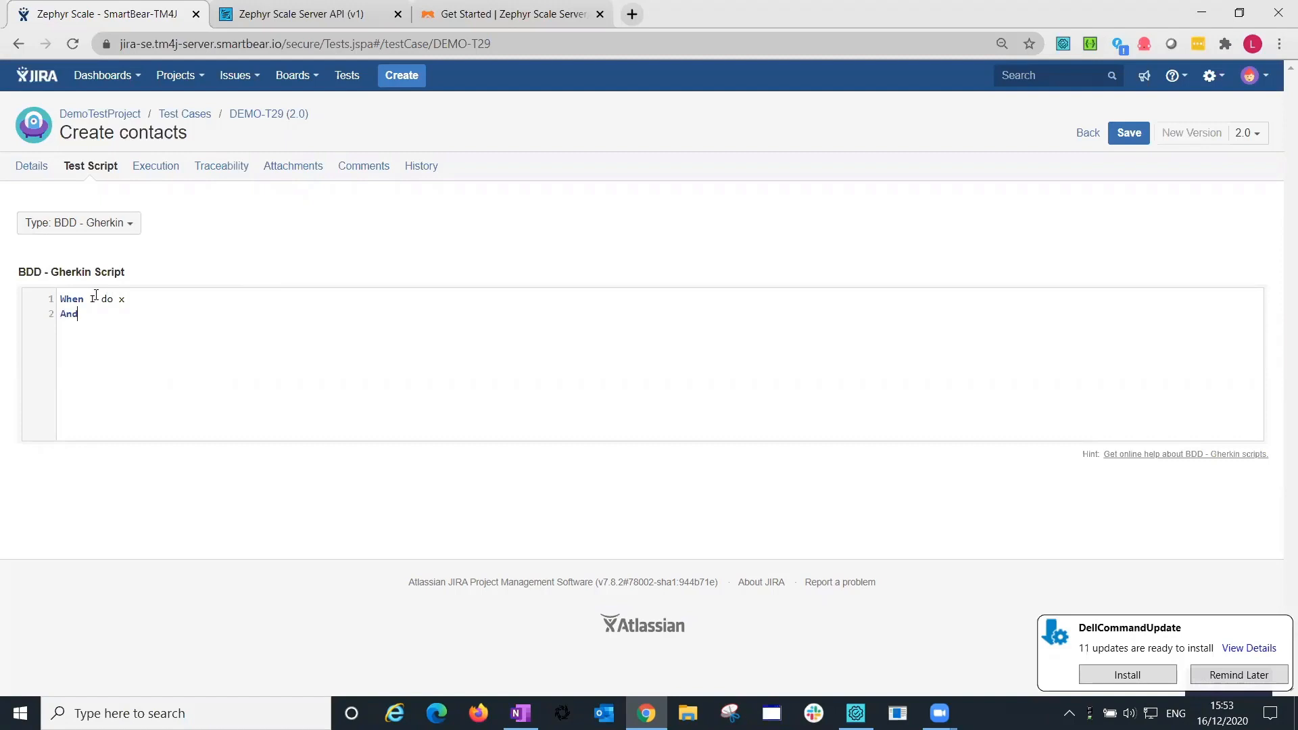
pyautogui.write(' x = y')
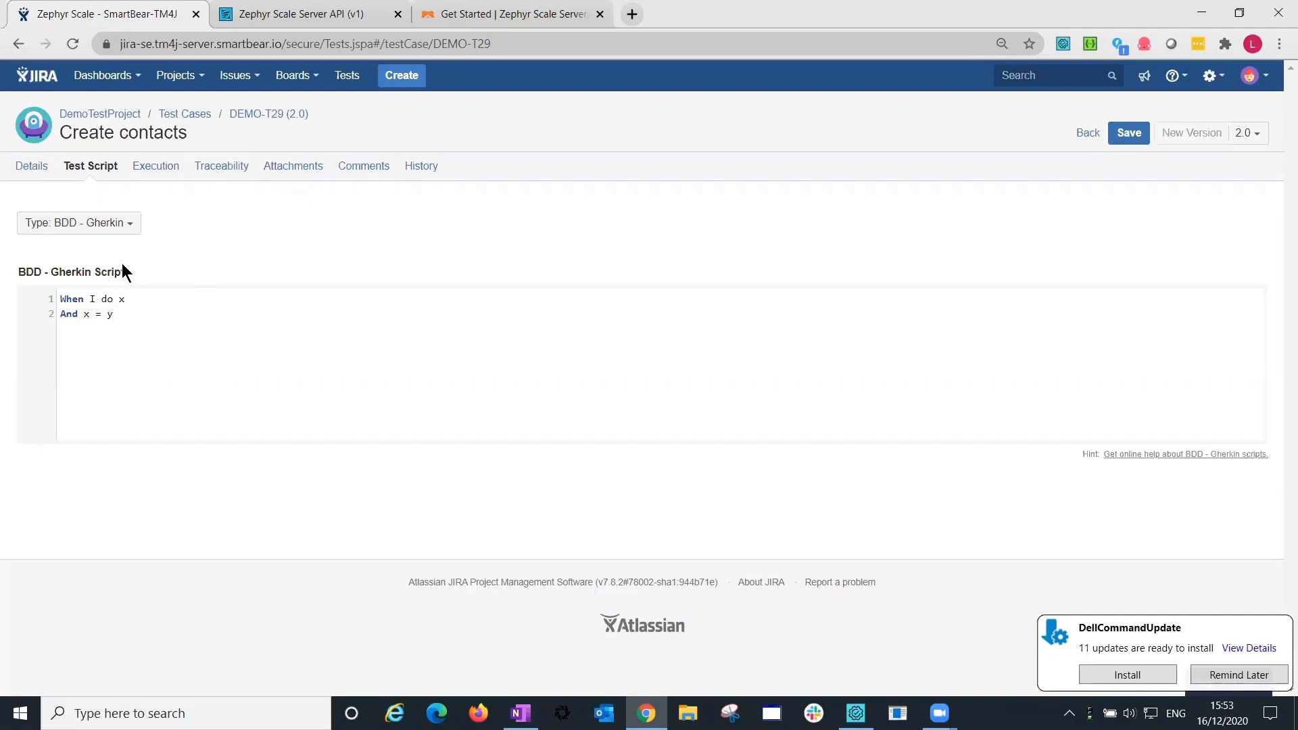
# Set the script type back to Step-by-Step and add a new step directly after the "Open app" step.
pyautogui.click(130, 224)
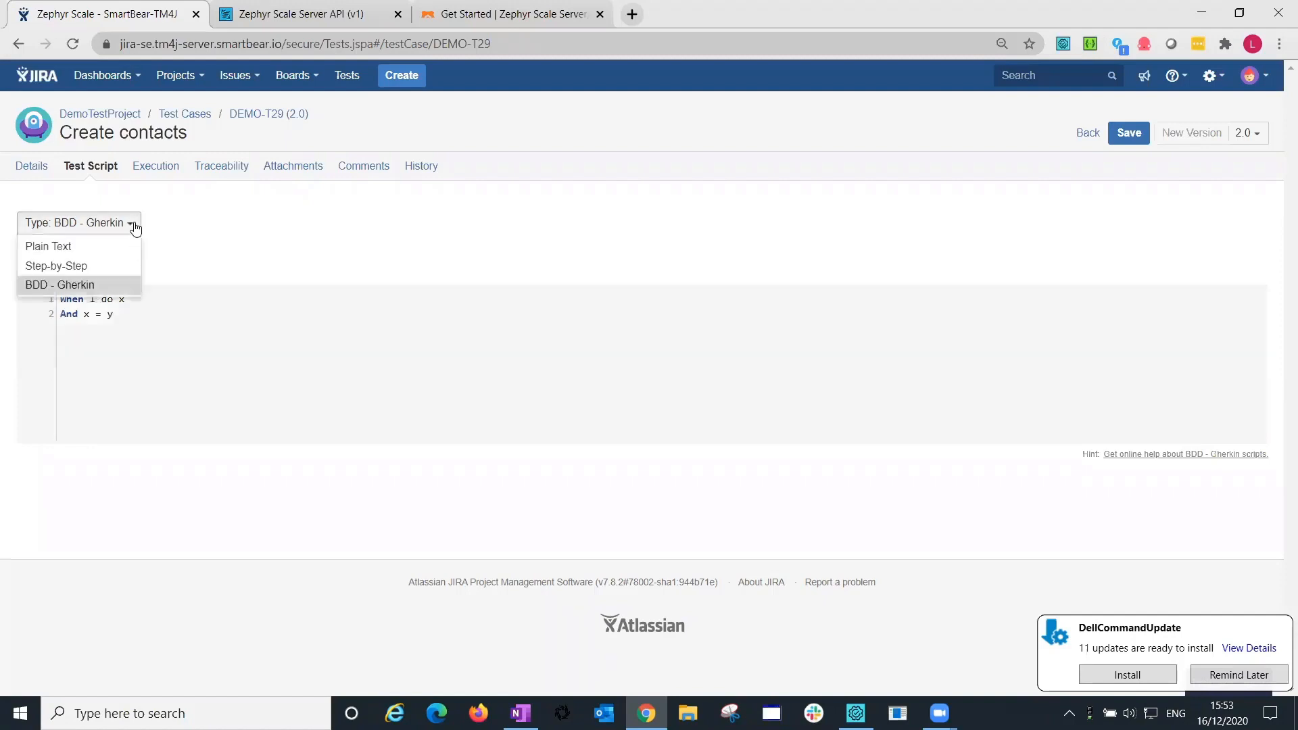
pyautogui.click(116, 265)
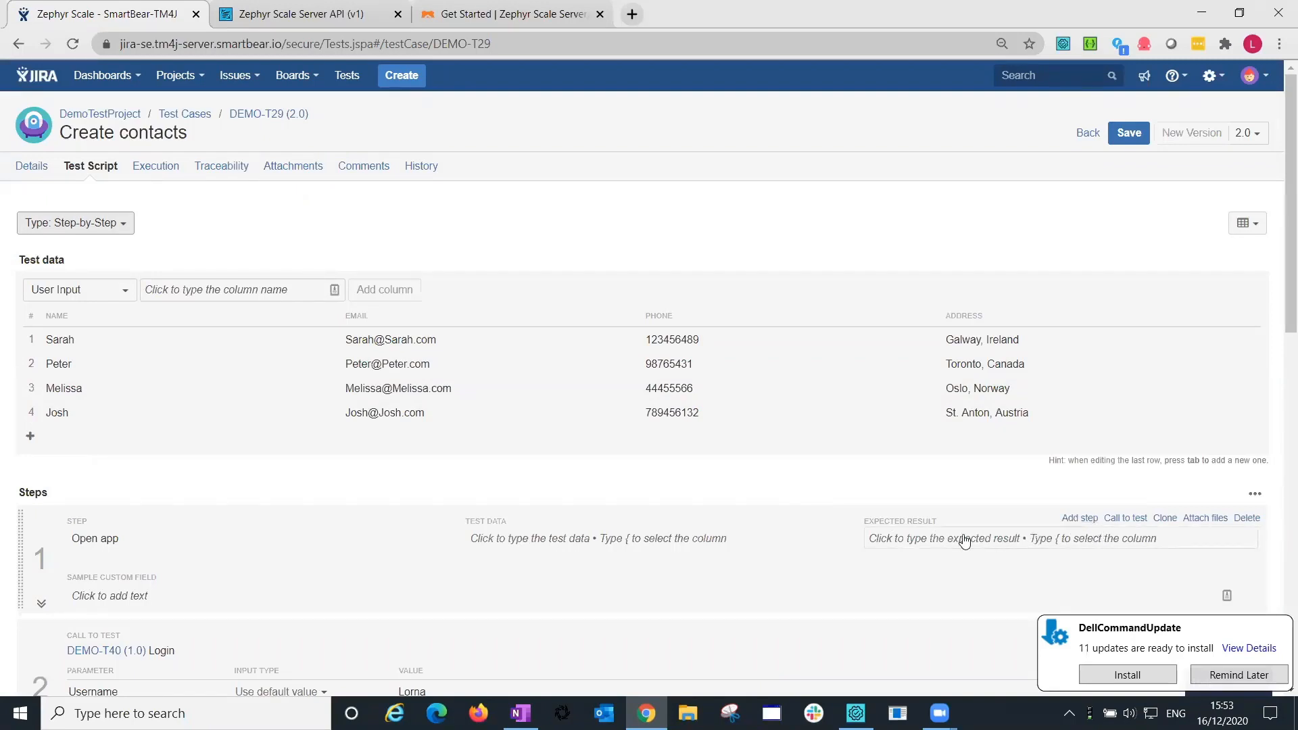
pyautogui.scroll(-7, 809, 558)
pyautogui.scroll(3, 809, 560)
pyautogui.scroll(1, 809, 560)
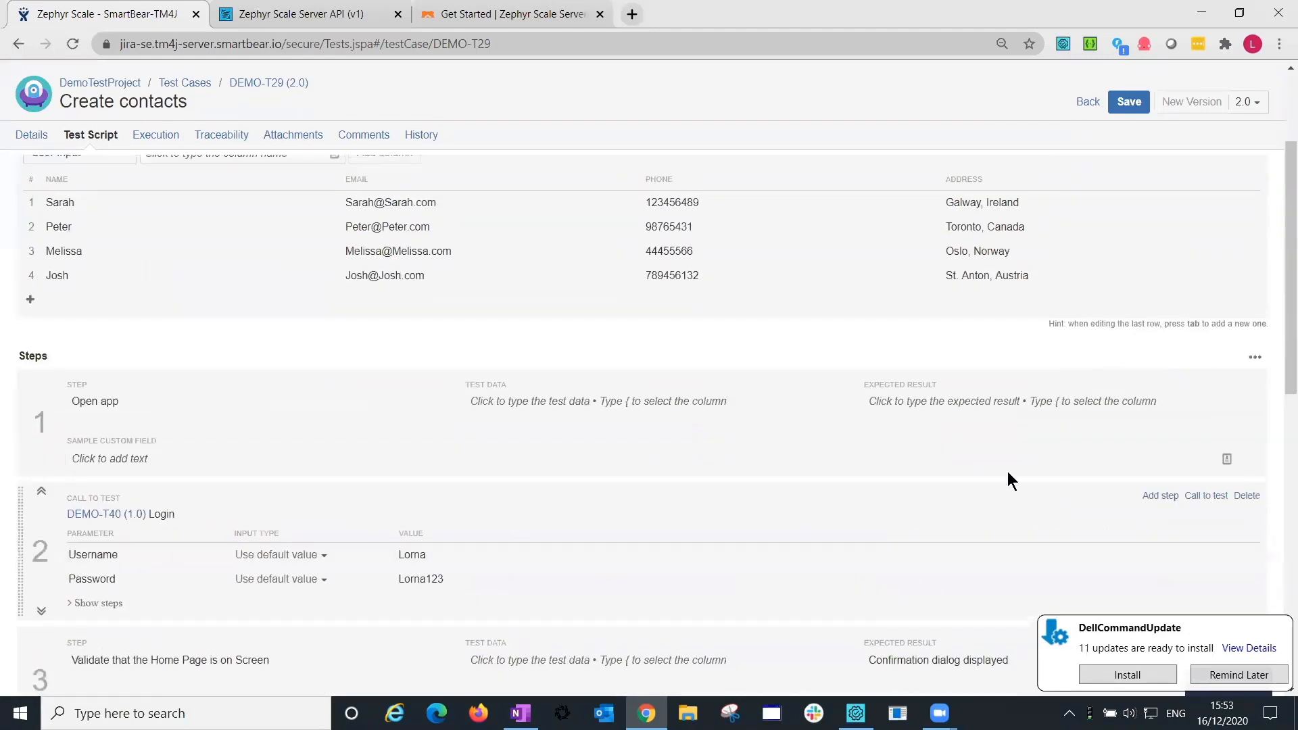
pyautogui.click(1079, 385)
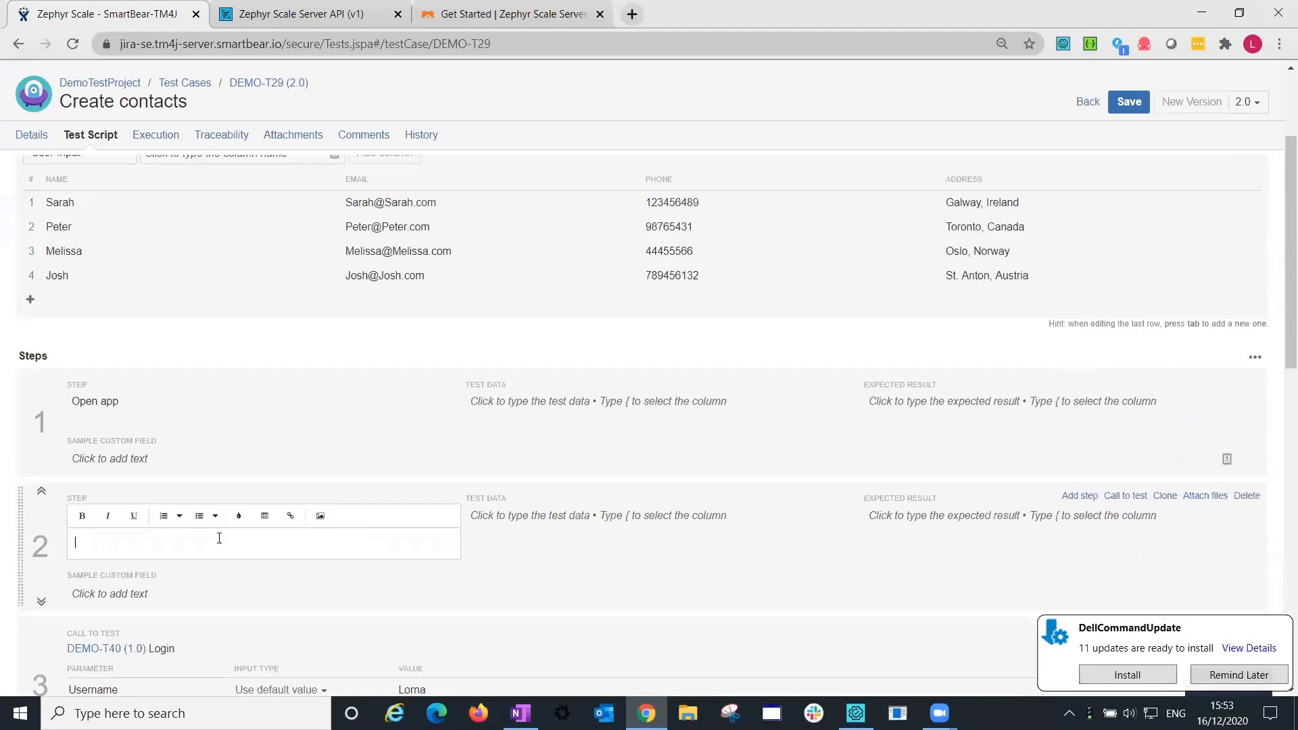
# Point out the description, test data and expected result fields of the new second step with temporary arrows.
pyautogui.moveTo(155, 523); pyautogui.dragTo(124, 409)
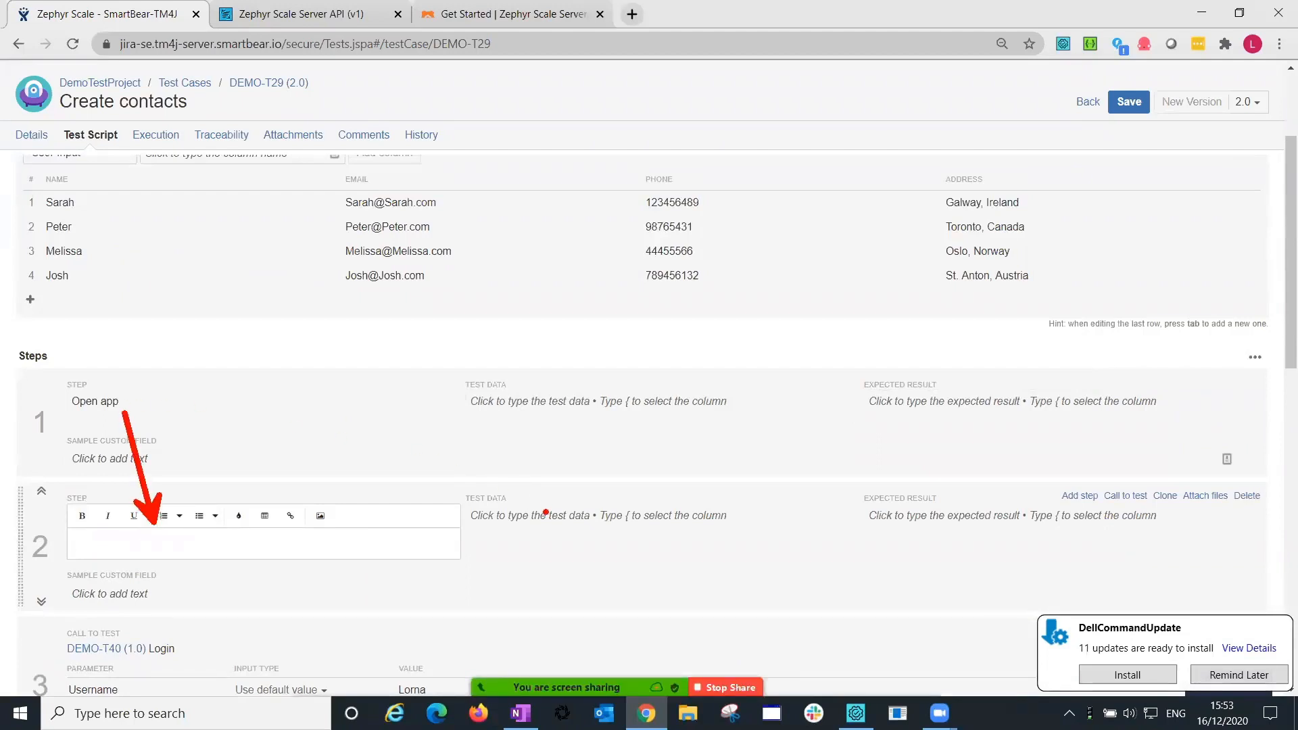
pyautogui.moveTo(545, 512); pyautogui.dragTo(508, 376)
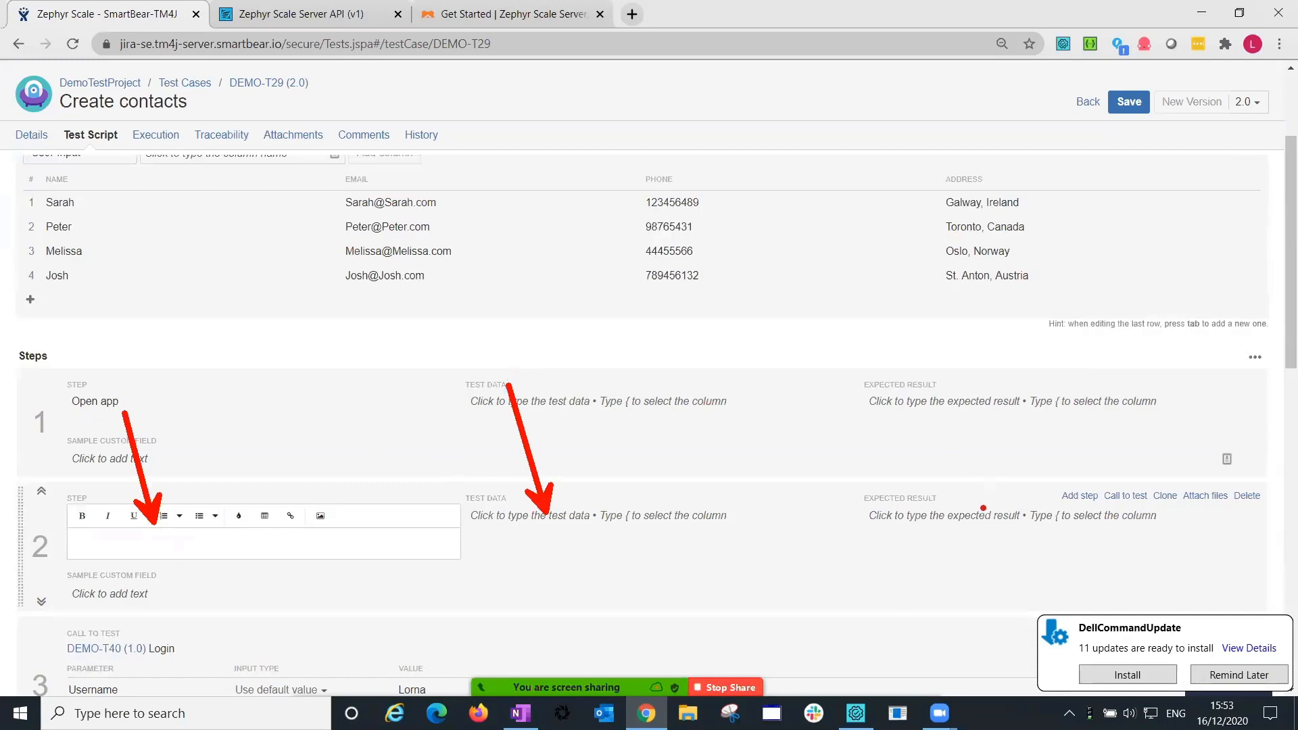
pyautogui.moveTo(984, 509); pyautogui.dragTo(959, 399)
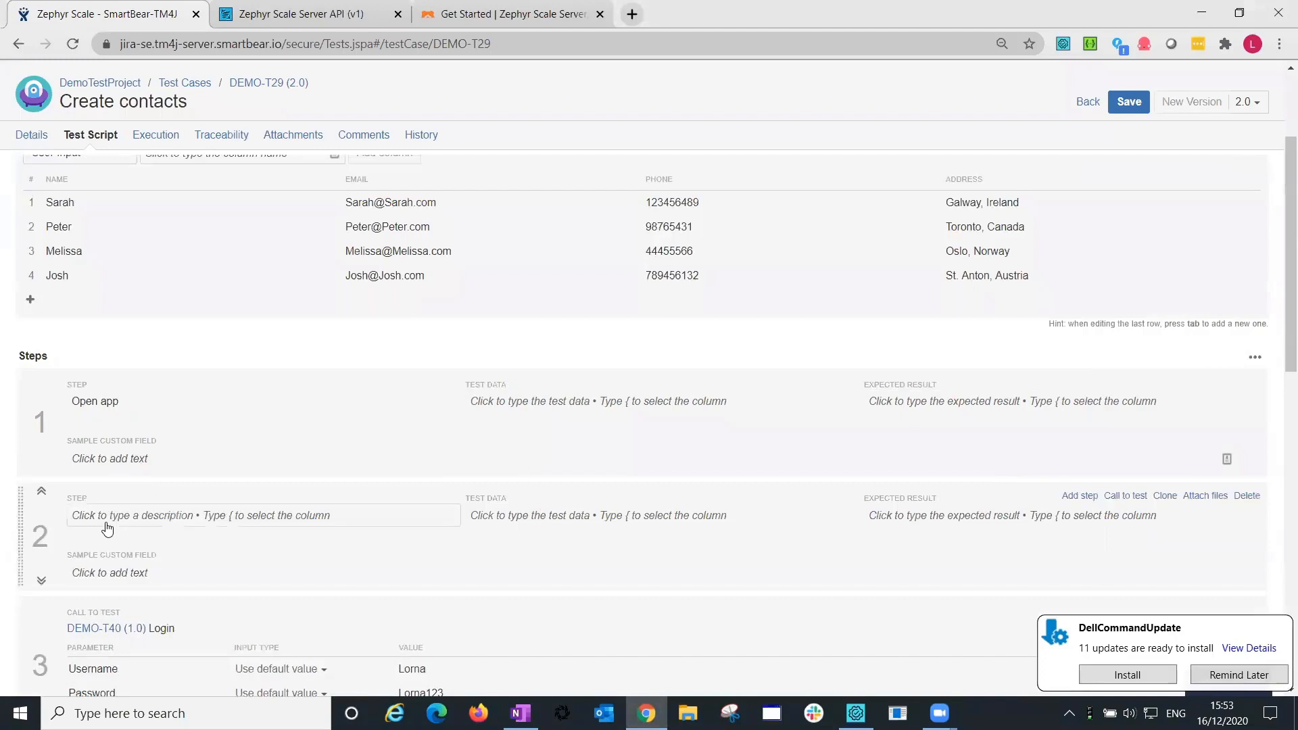
# Enter "Test Step" as the description of the new second step.
pyautogui.click(120, 521)
pyautogui.write('Test Step')
pyautogui.press('Return')
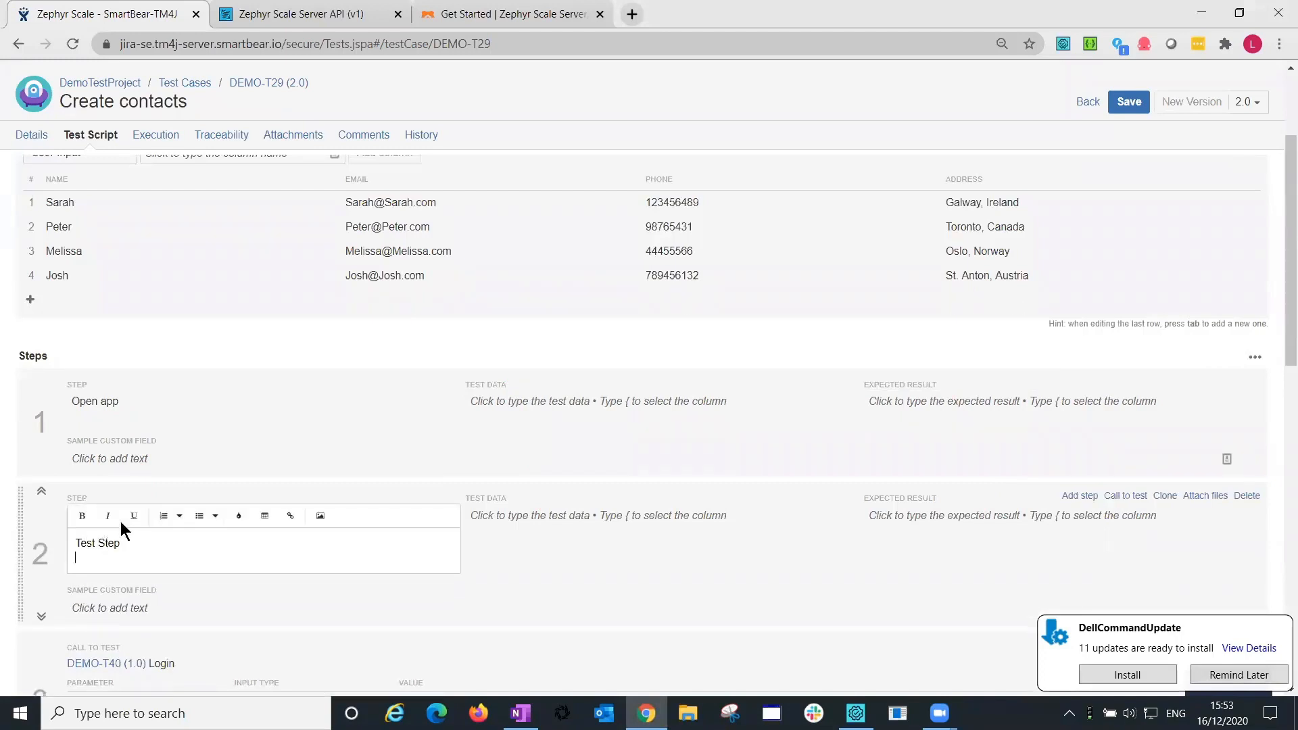
pyautogui.click(552, 592)
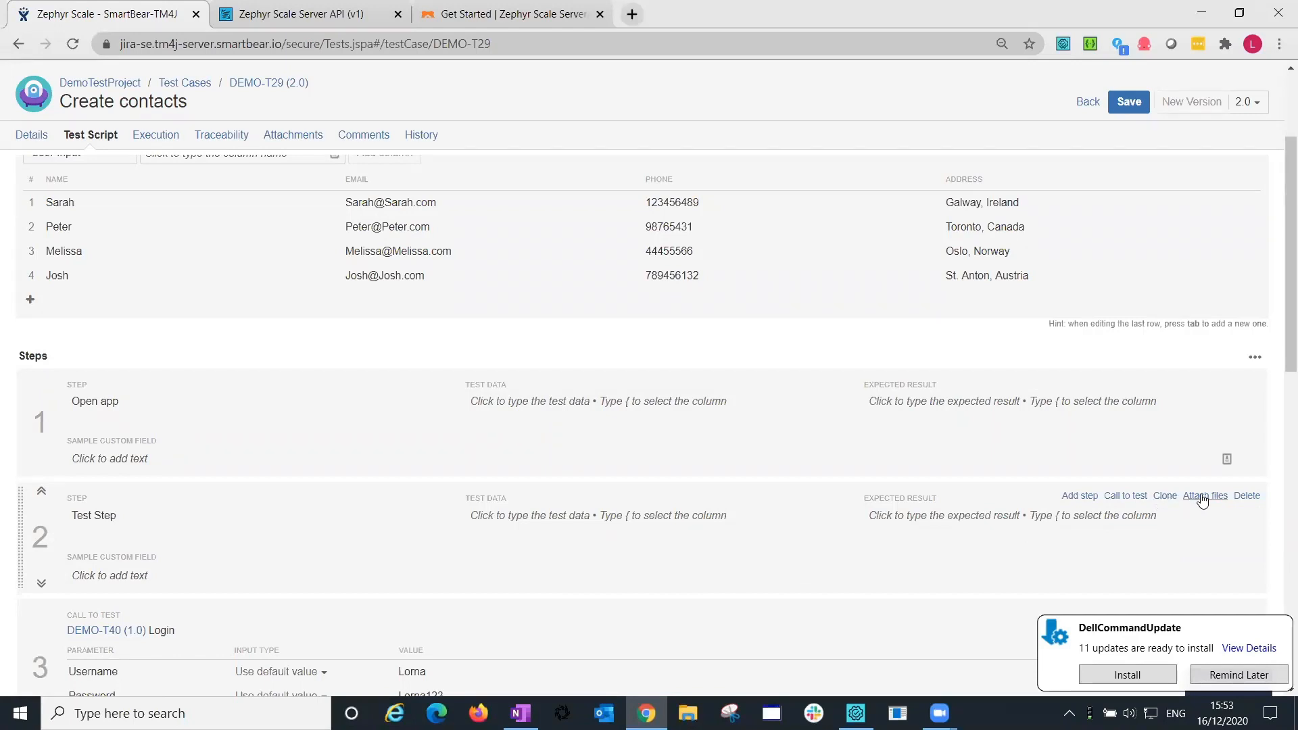
# Add a call to the existing Login test case DEMO-T40 after the "Test Step" step, postponing the system update reminder.
pyautogui.click(1126, 496)
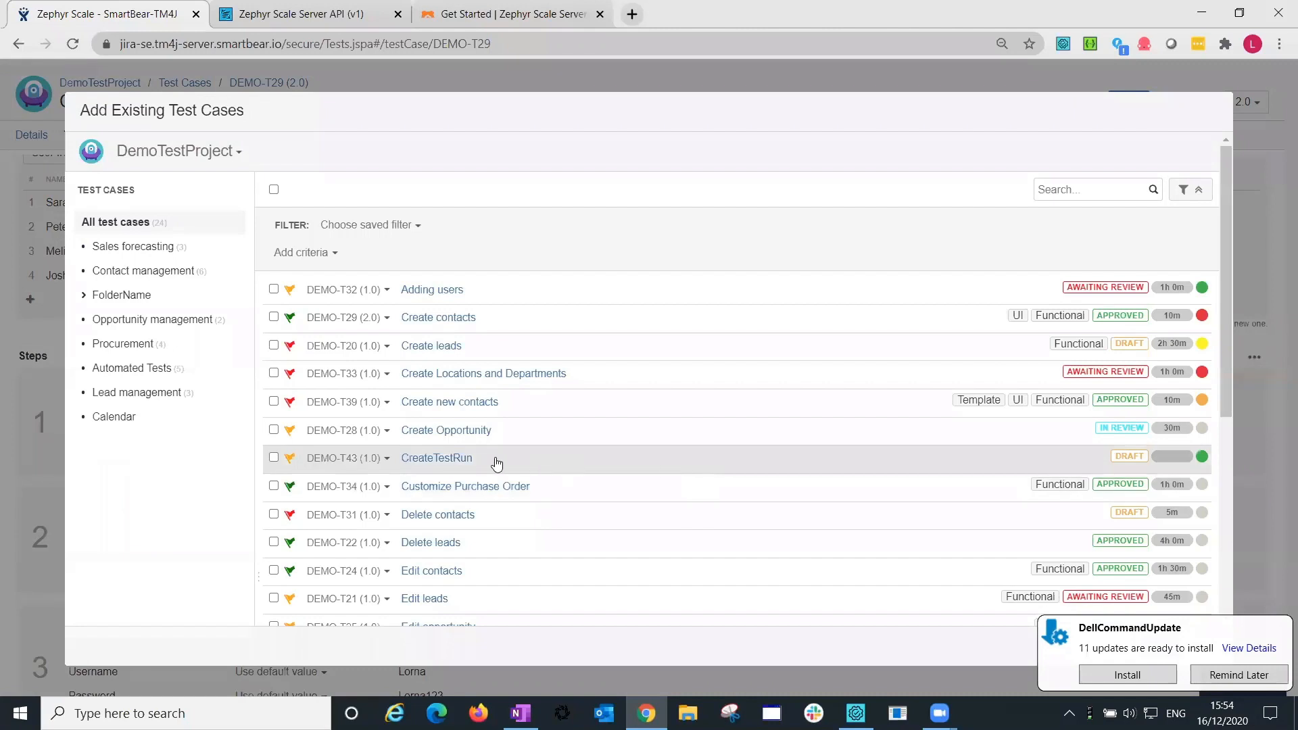
pyautogui.scroll(-2, 497, 462)
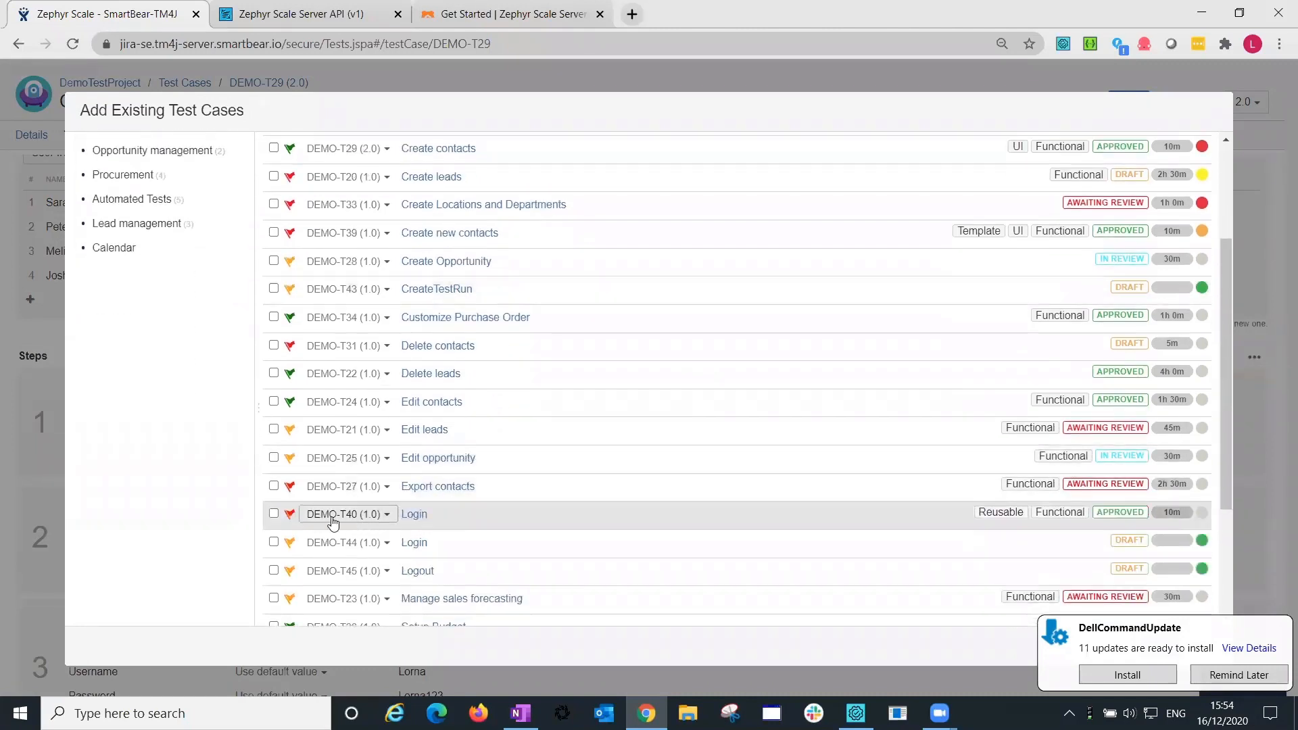
pyautogui.click(273, 514)
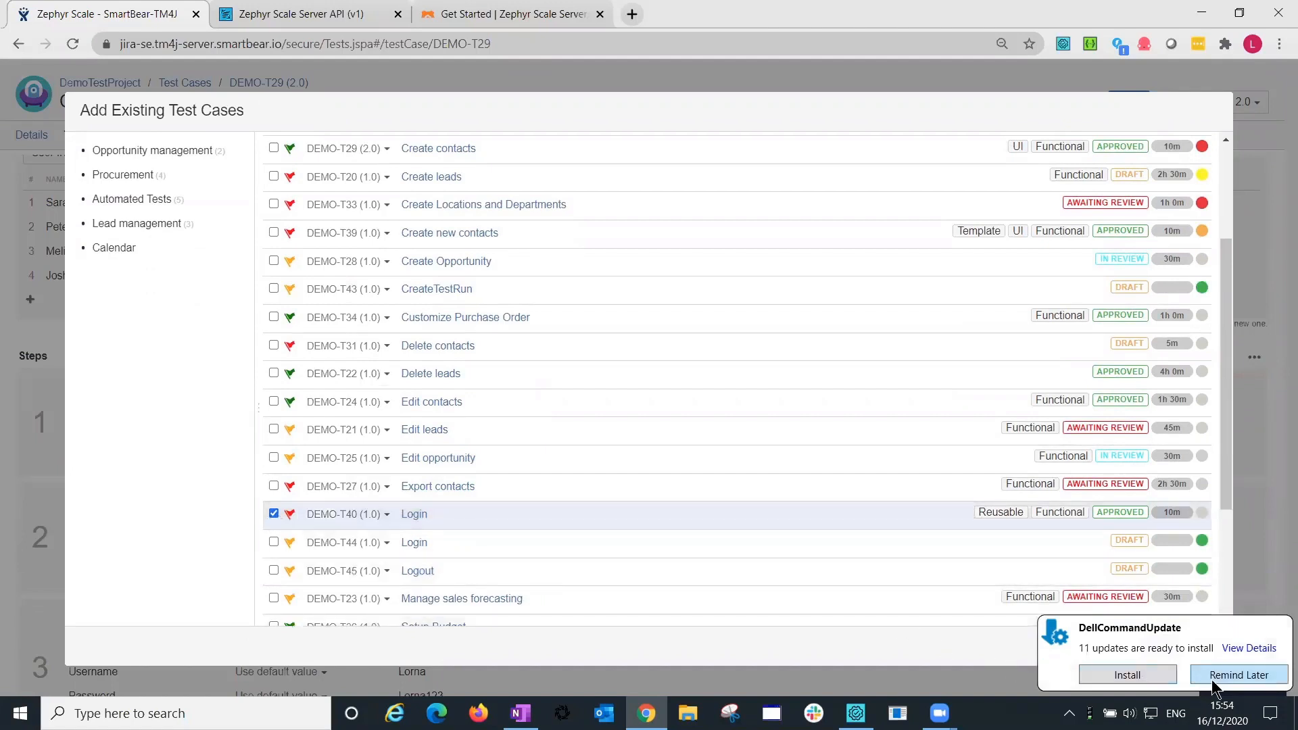
pyautogui.click(1239, 675)
pyautogui.click(1162, 648)
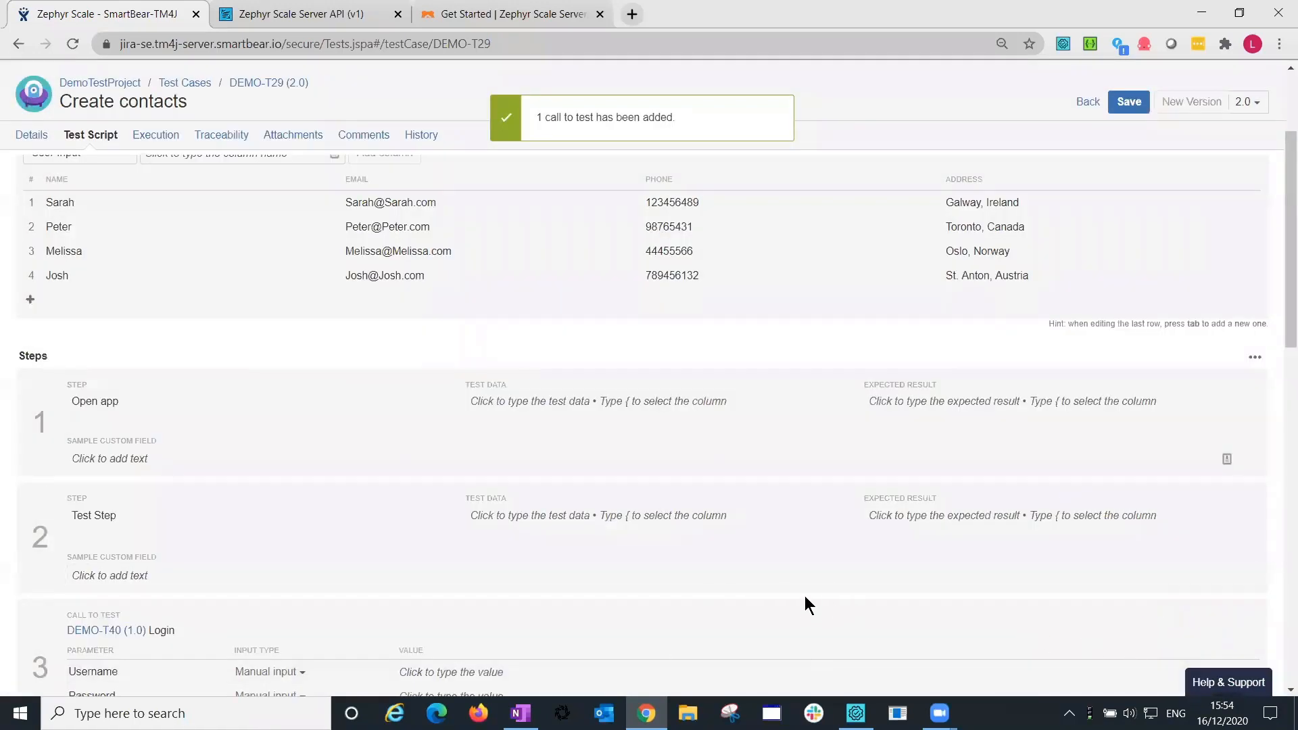
pyautogui.scroll(-3, 804, 595)
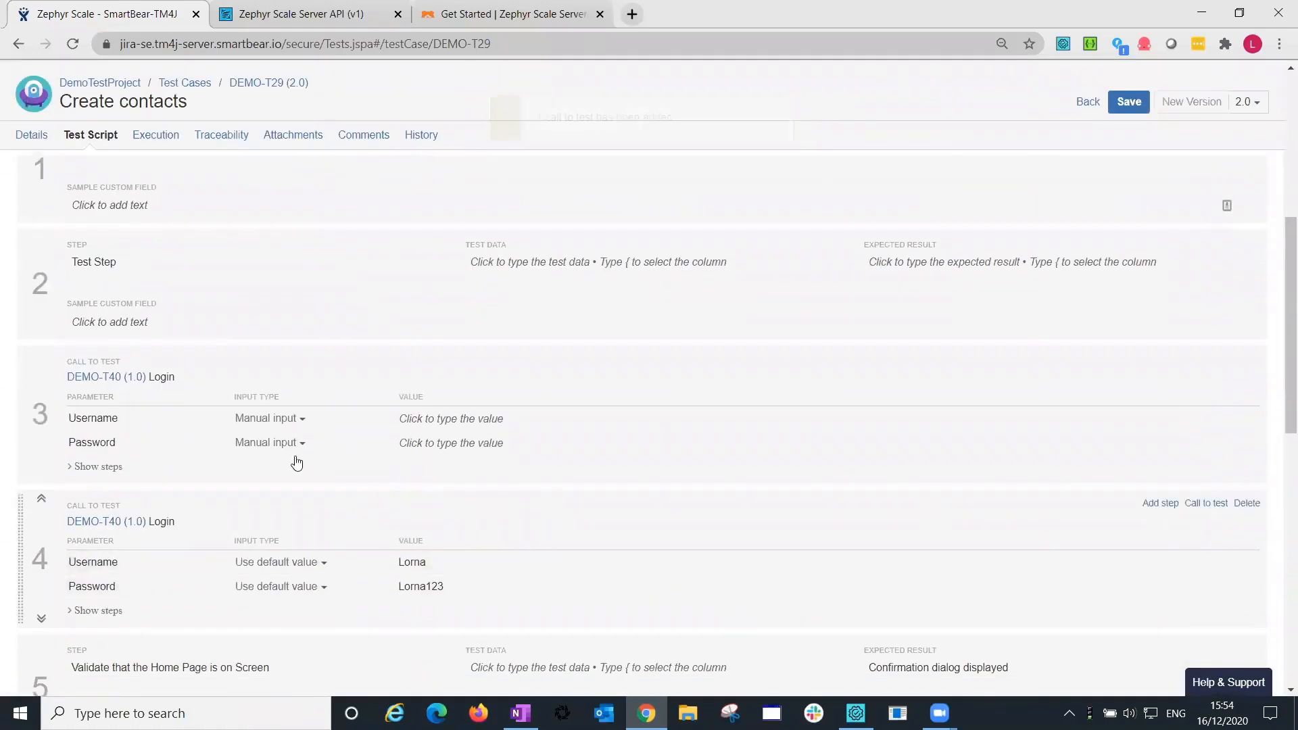
# Point out the two Login calls to test, and review the projects offered for calling another test after the first one without adding any.
pyautogui.click(58, 386)
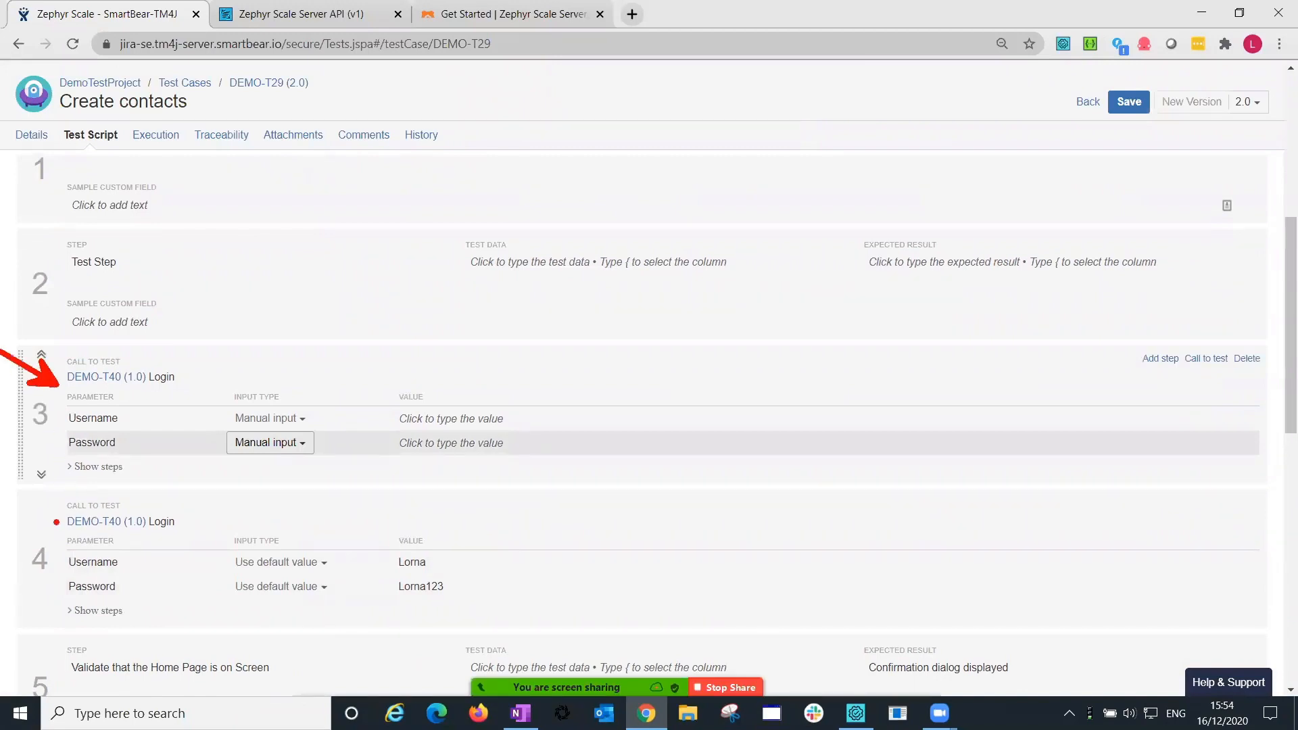
pyautogui.click(56, 521)
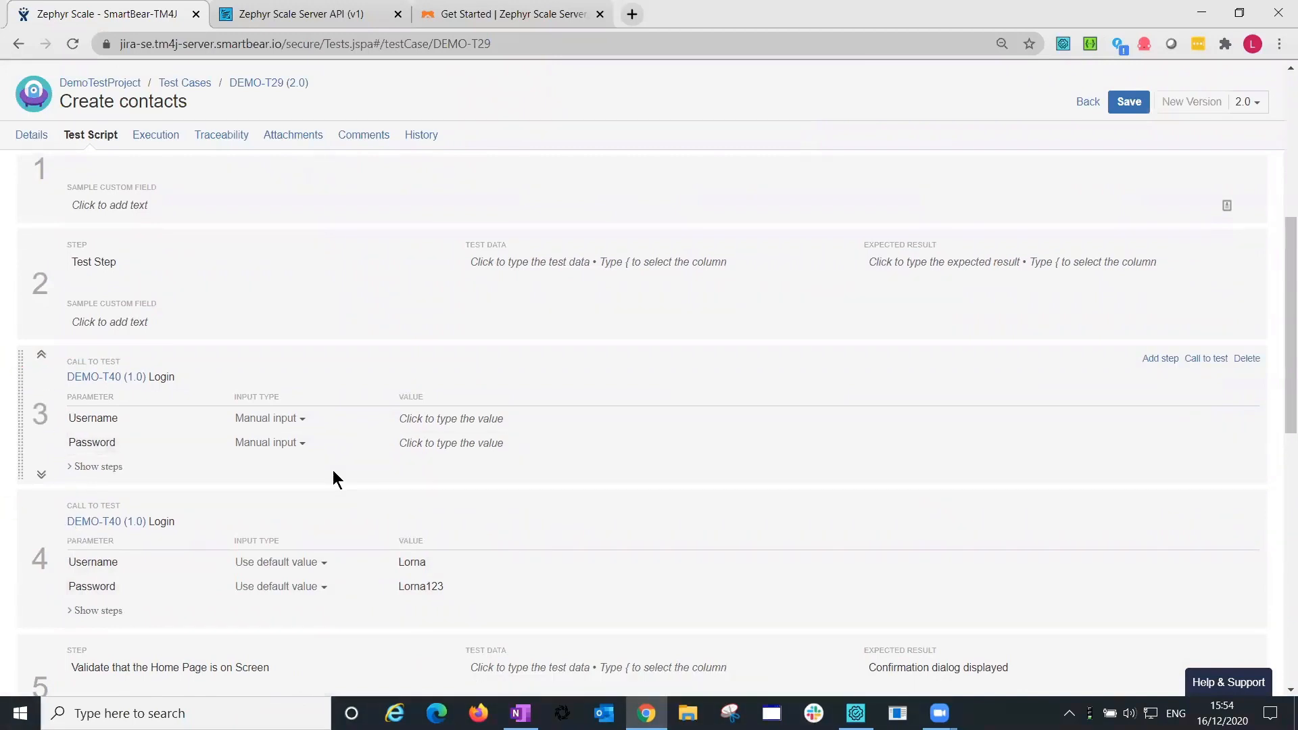
pyautogui.click(1201, 361)
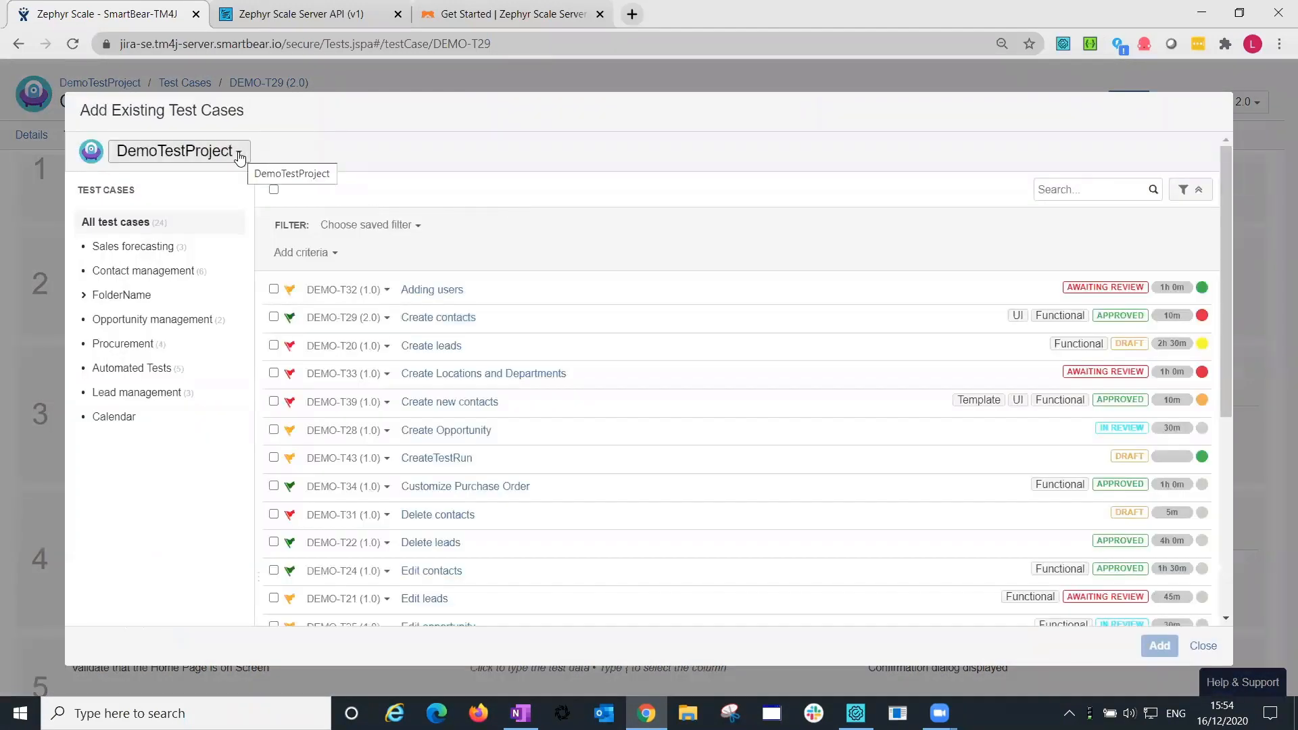
pyautogui.click(239, 156)
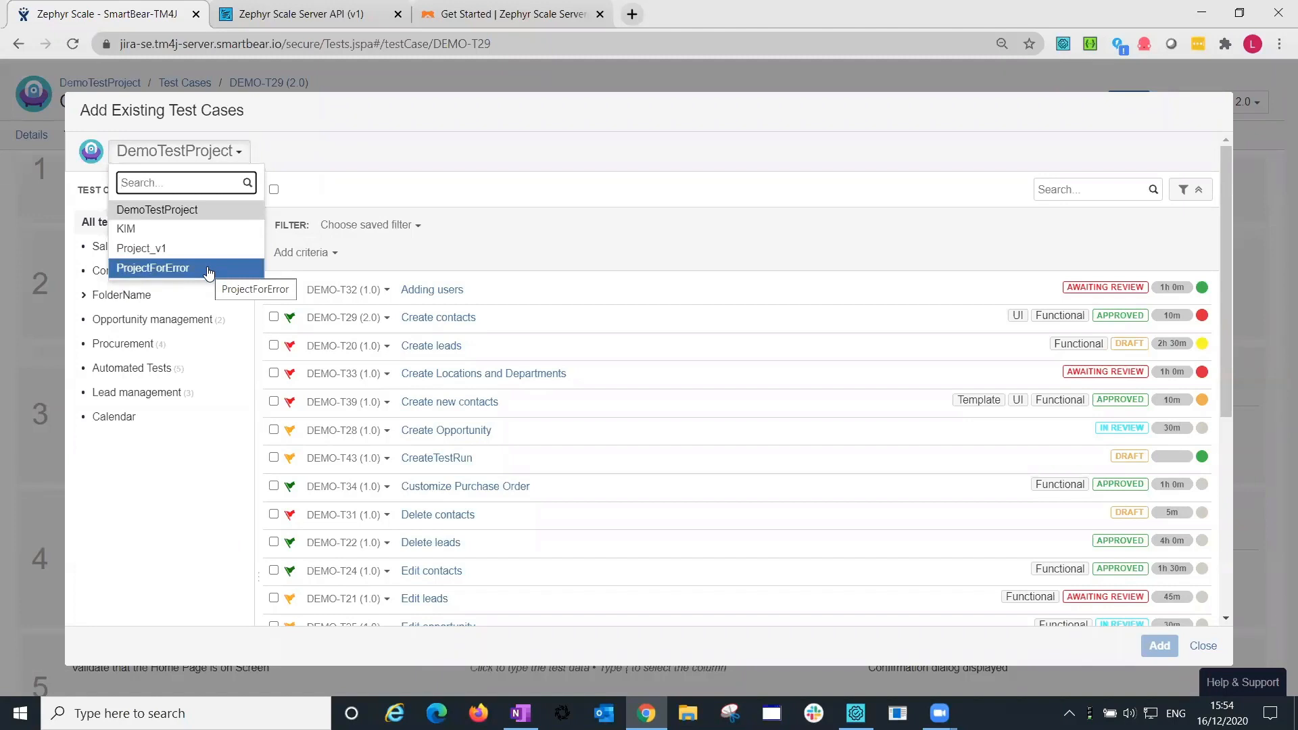
pyautogui.click(282, 135)
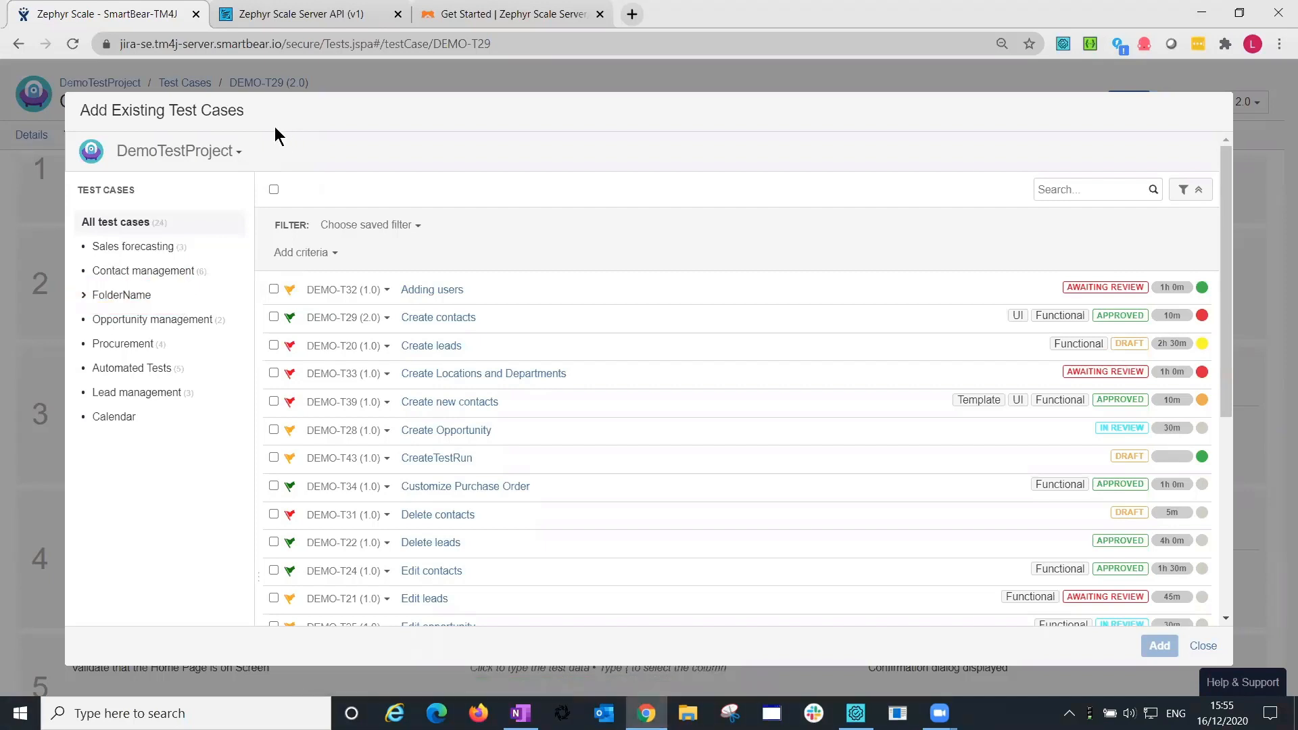
pyautogui.click(224, 151)
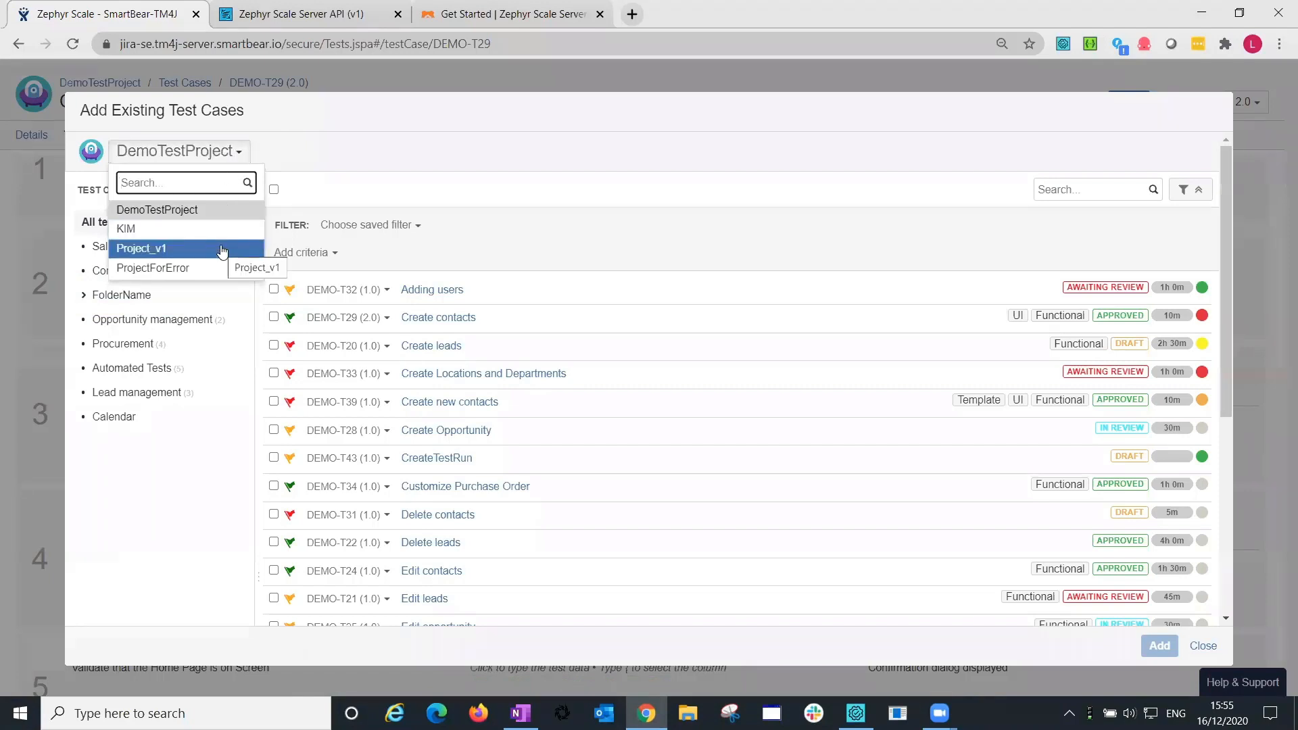
pyautogui.click(307, 171)
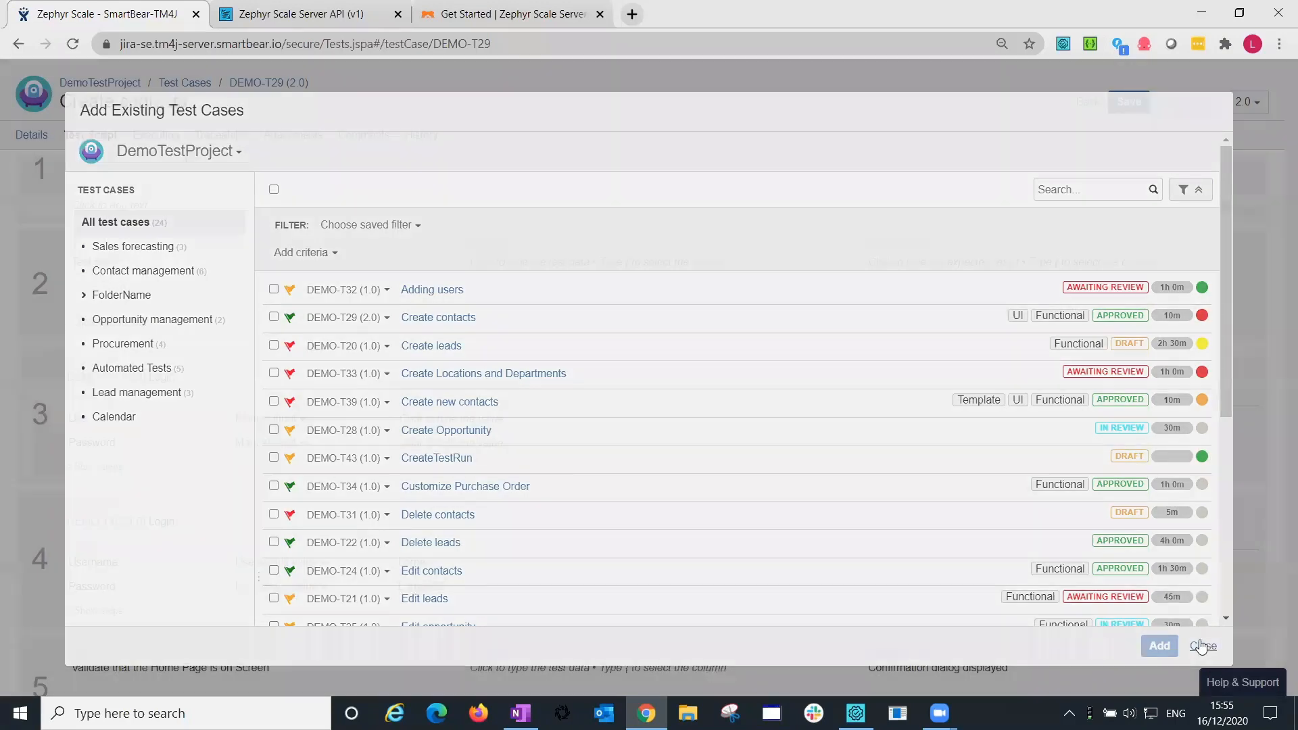
pyautogui.click(1203, 647)
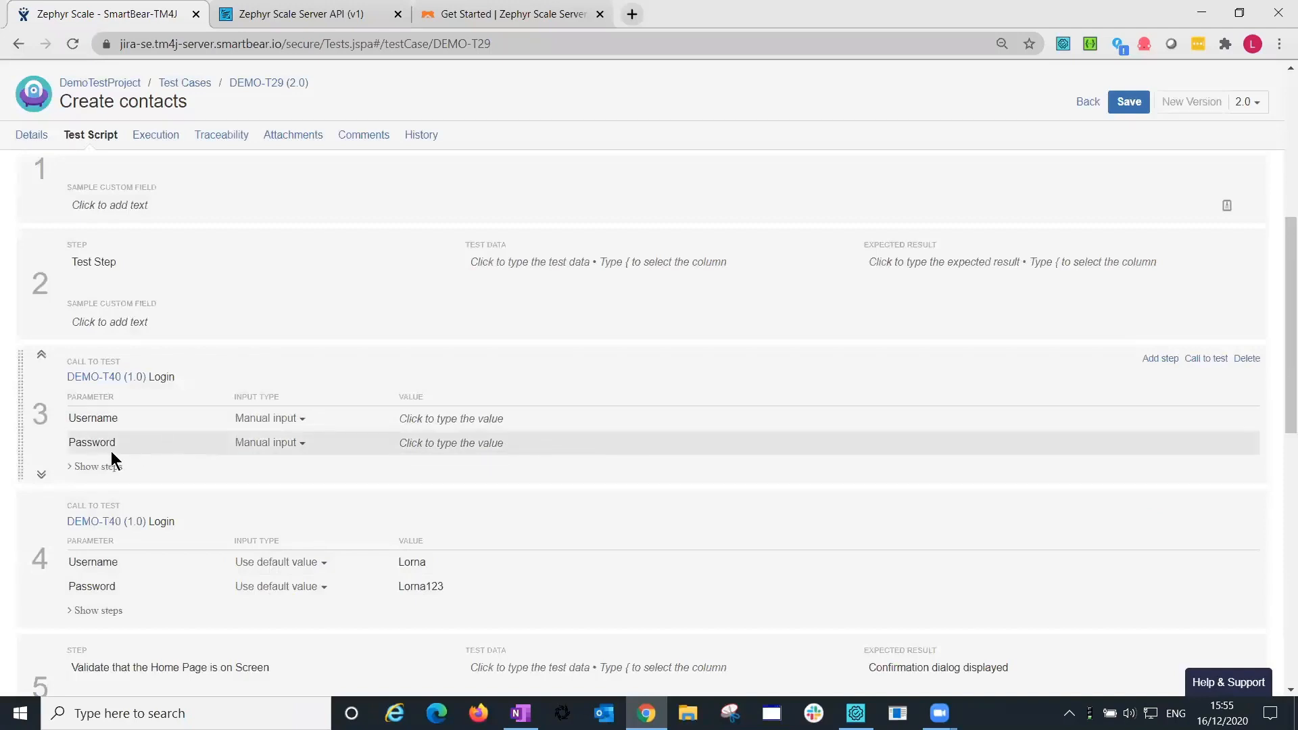
# Expand the nested steps of the Login call in position 3 and move that call above the "Test Step" step.
pyautogui.click(72, 468)
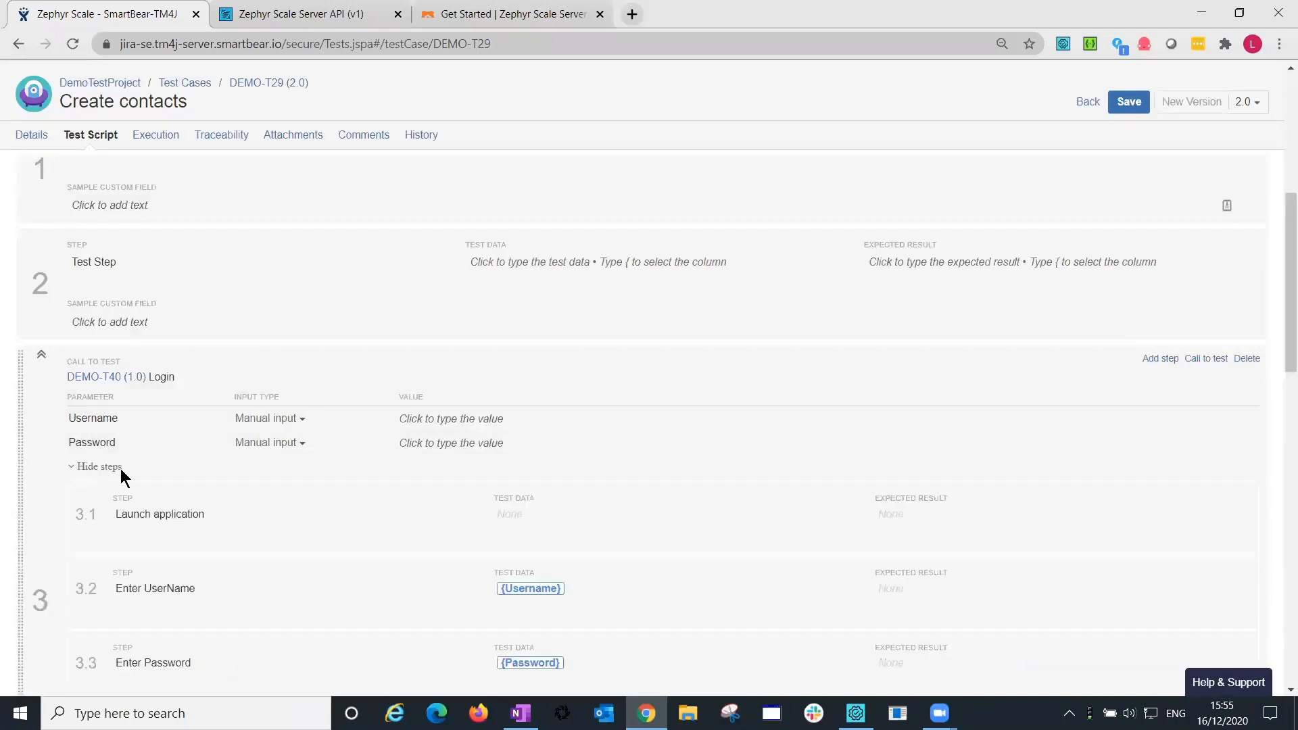
pyautogui.scroll(-3, 191, 612)
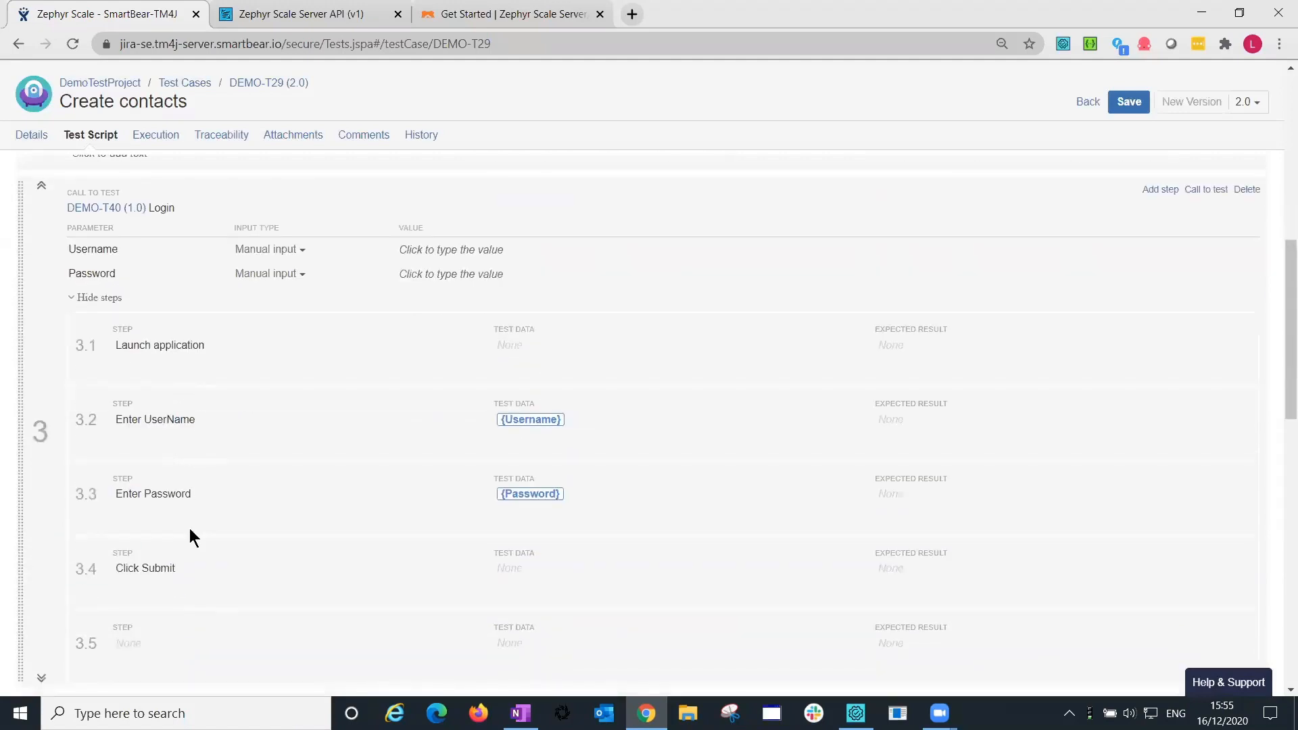
pyautogui.scroll(3, 173, 456)
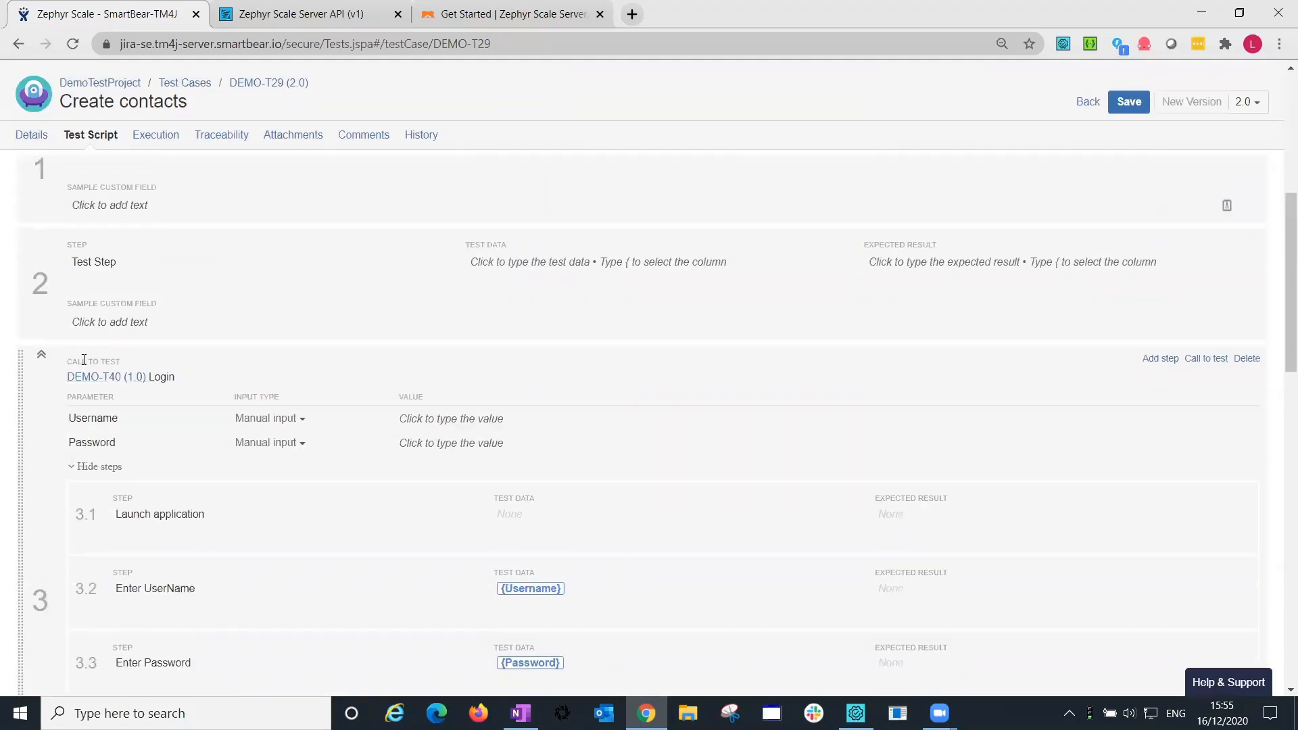
pyautogui.click(42, 357)
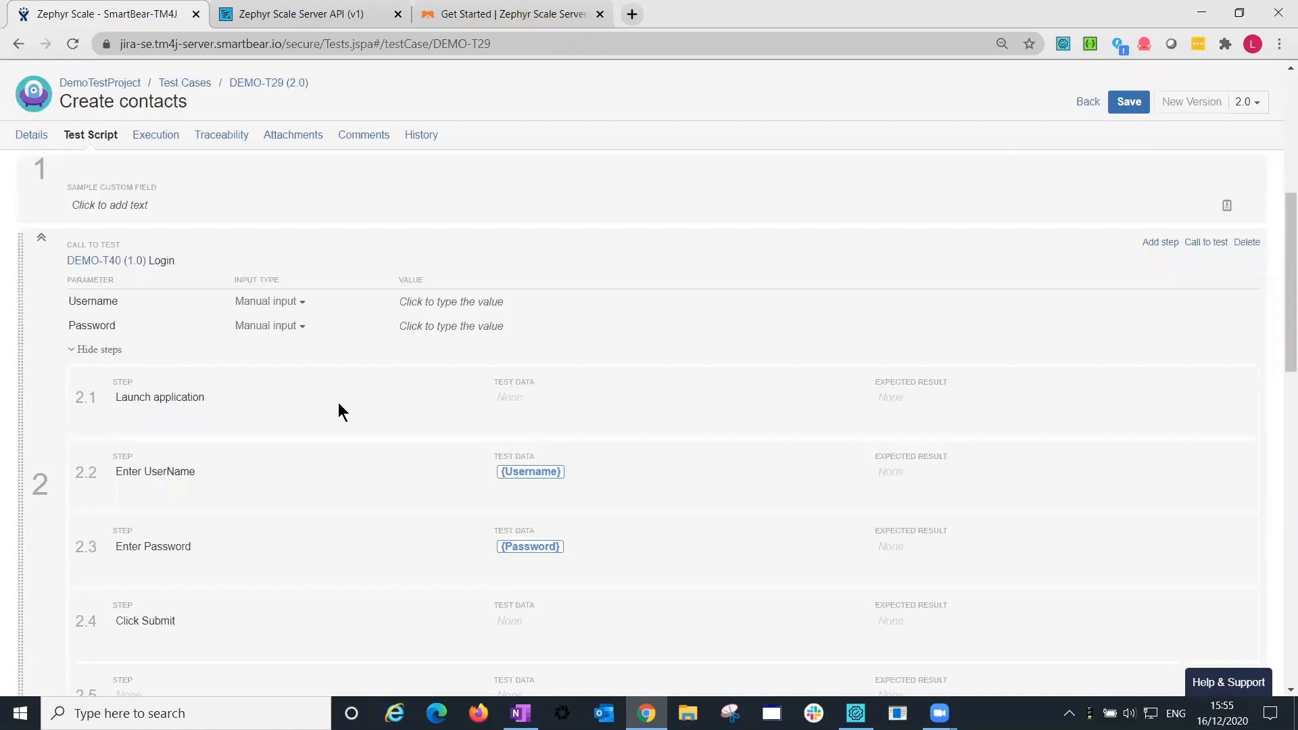
# Delete the {Name} variable from the test data of the "Enter data in fields" step and reinsert it as a reference to the Name column.
pyautogui.scroll(3, 896, 539)
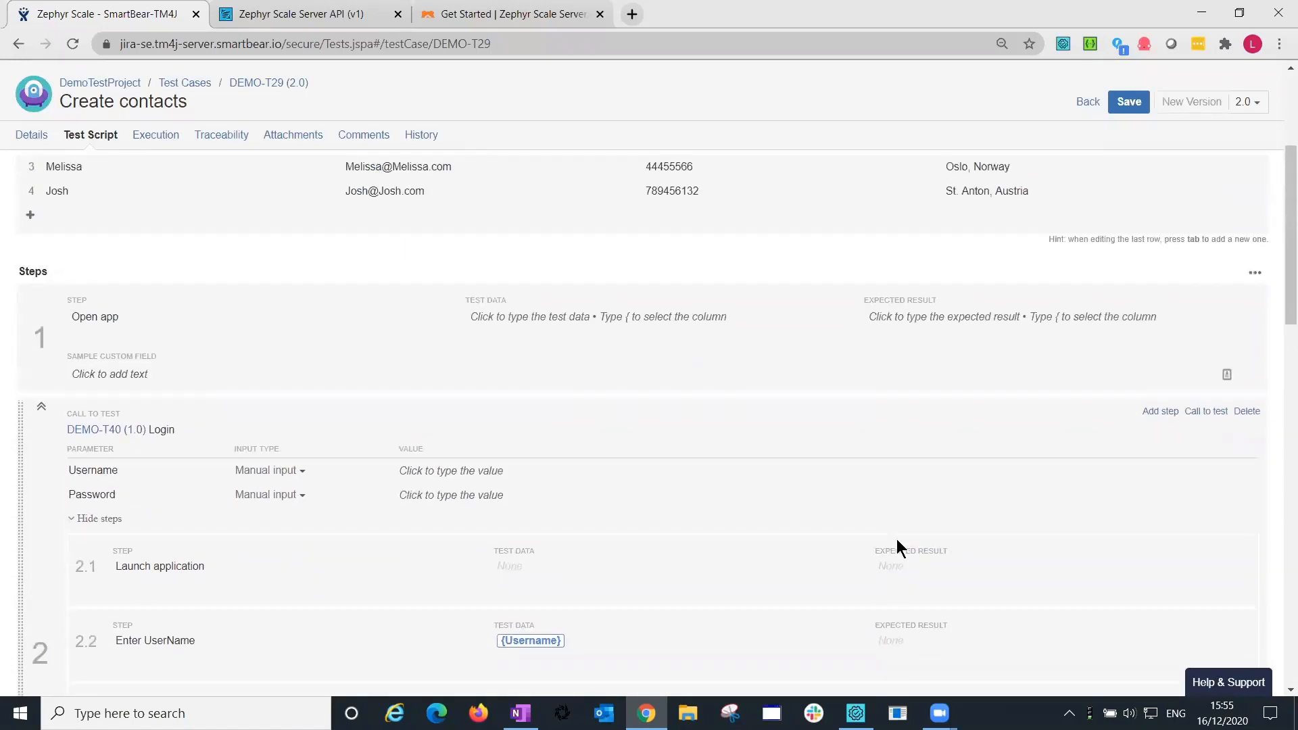
pyautogui.scroll(3, 896, 539)
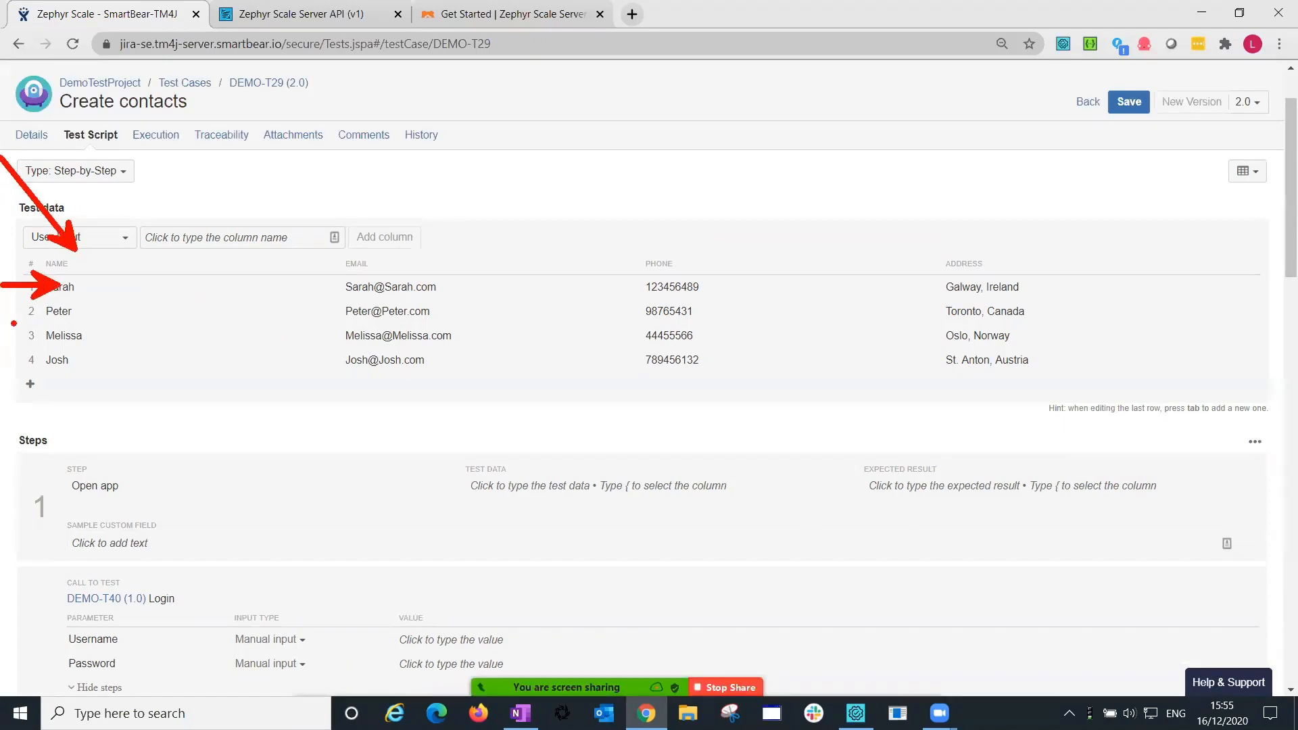
pyautogui.scroll(-8, 749, 574)
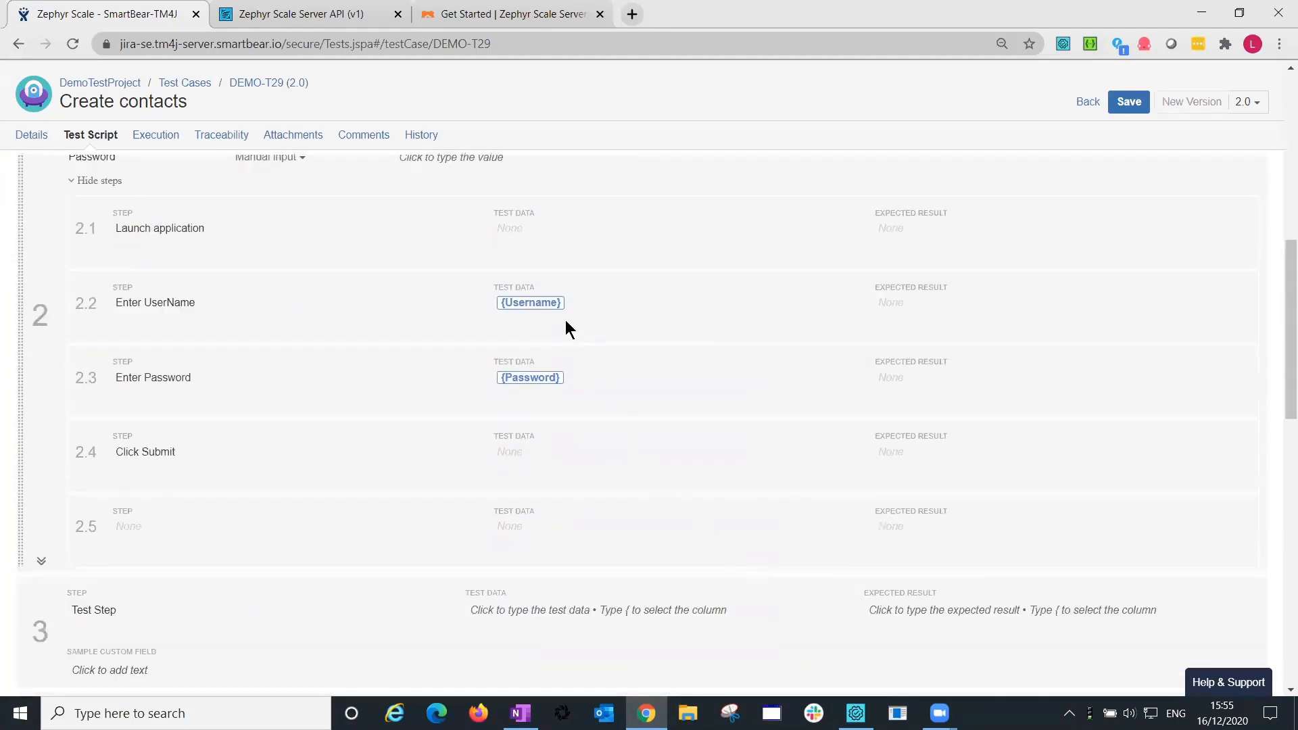
pyautogui.scroll(-10, 565, 319)
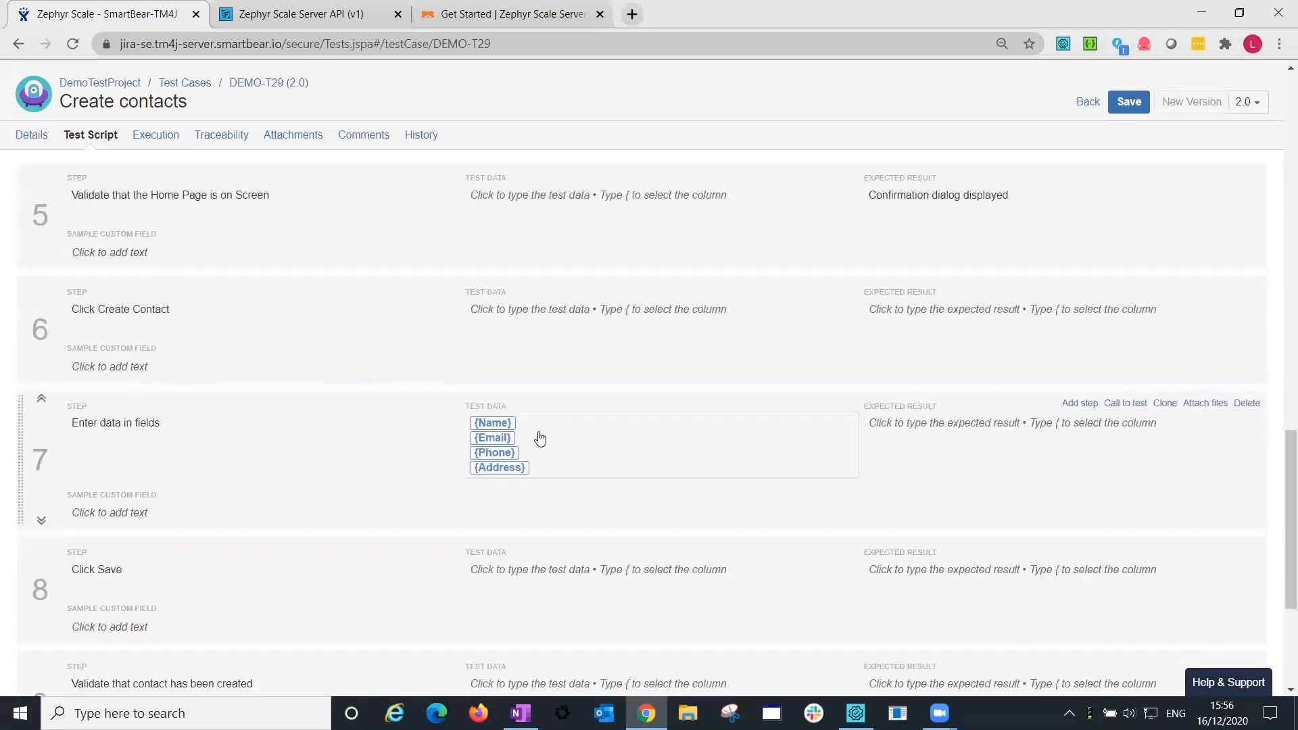
pyautogui.click(540, 438)
pyautogui.moveTo(521, 449); pyautogui.dragTo(457, 449)
pyautogui.press('BackSpace')
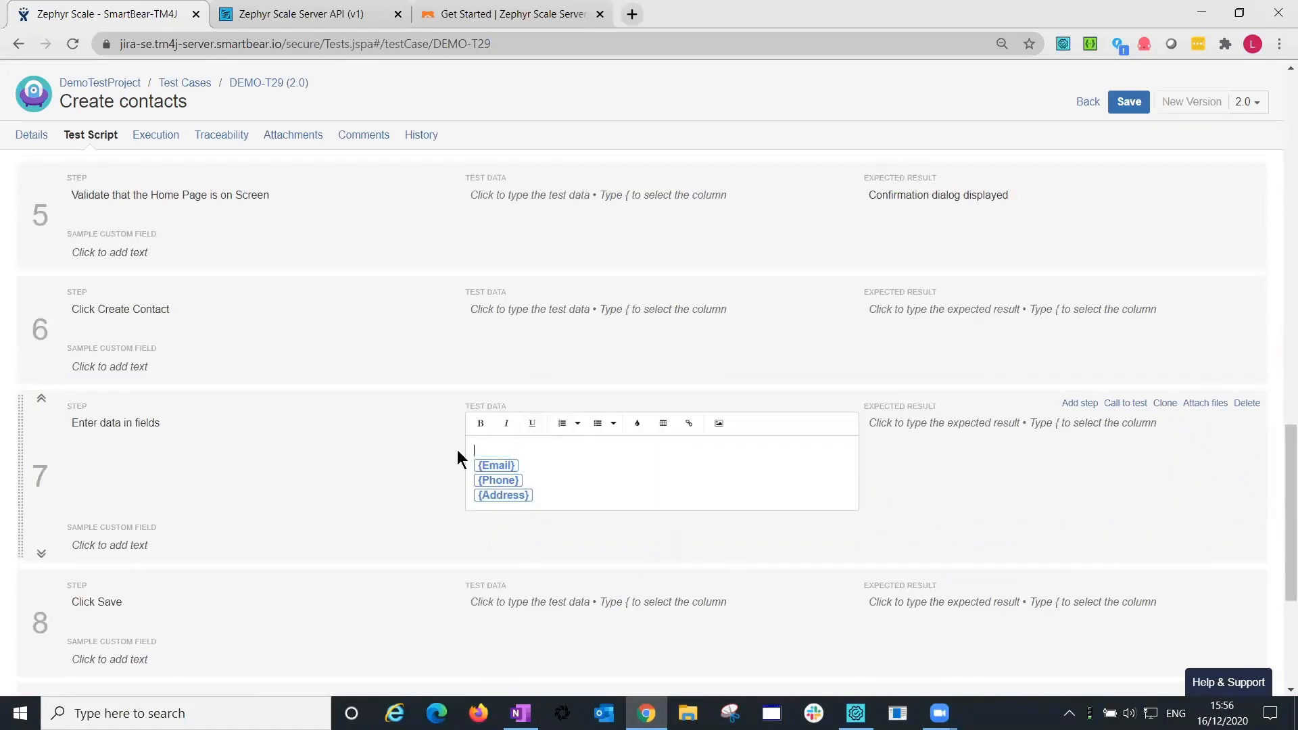
pyautogui.write('{nam')
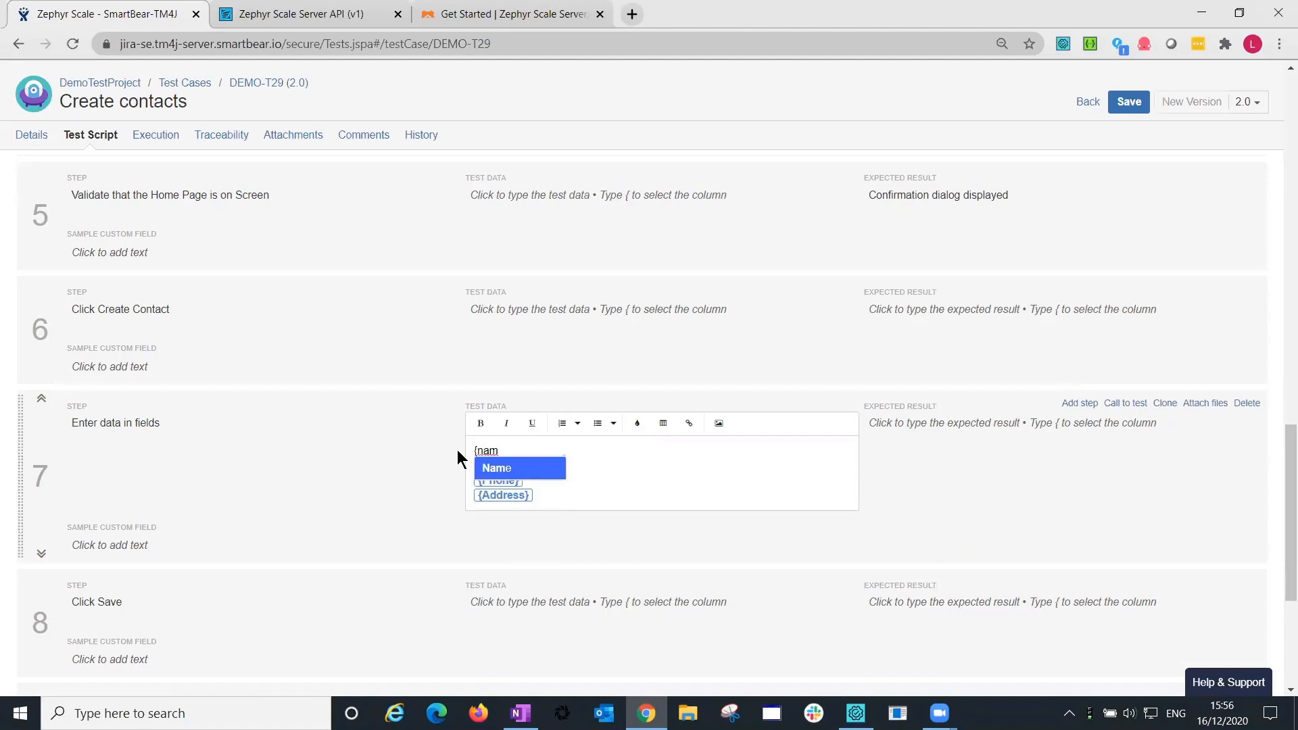
pyautogui.press('Return')
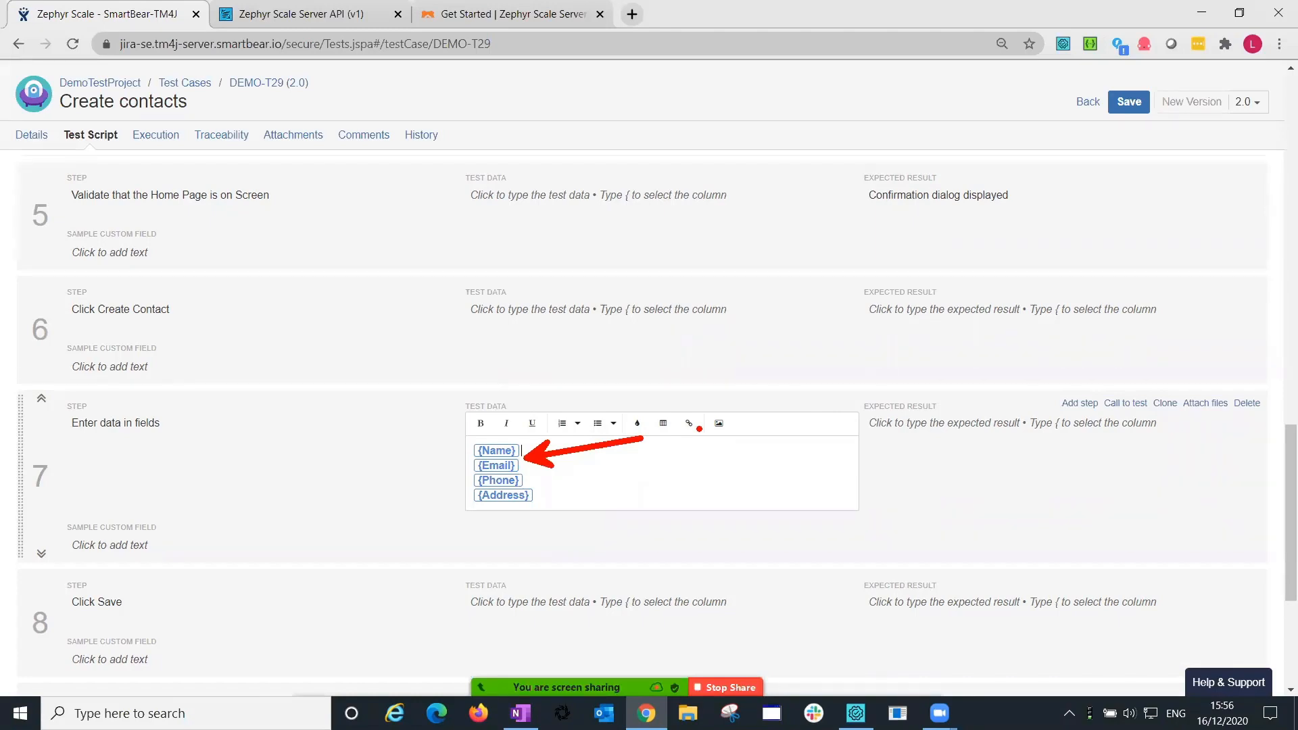
pyautogui.click(457, 449)
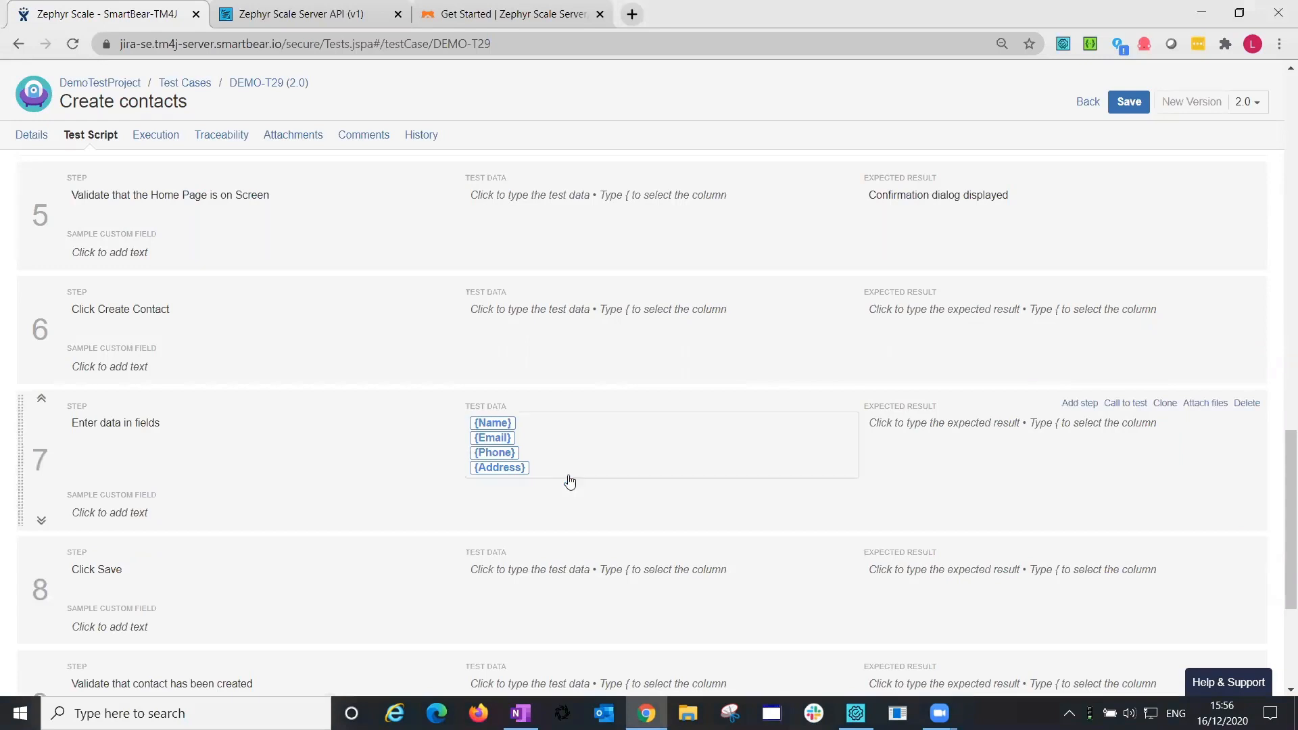
# Point out the name and email entries in the test data table with temporary arrows, and show the available data type options.
pyautogui.scroll(9, 637, 490)
pyautogui.scroll(10, 637, 490)
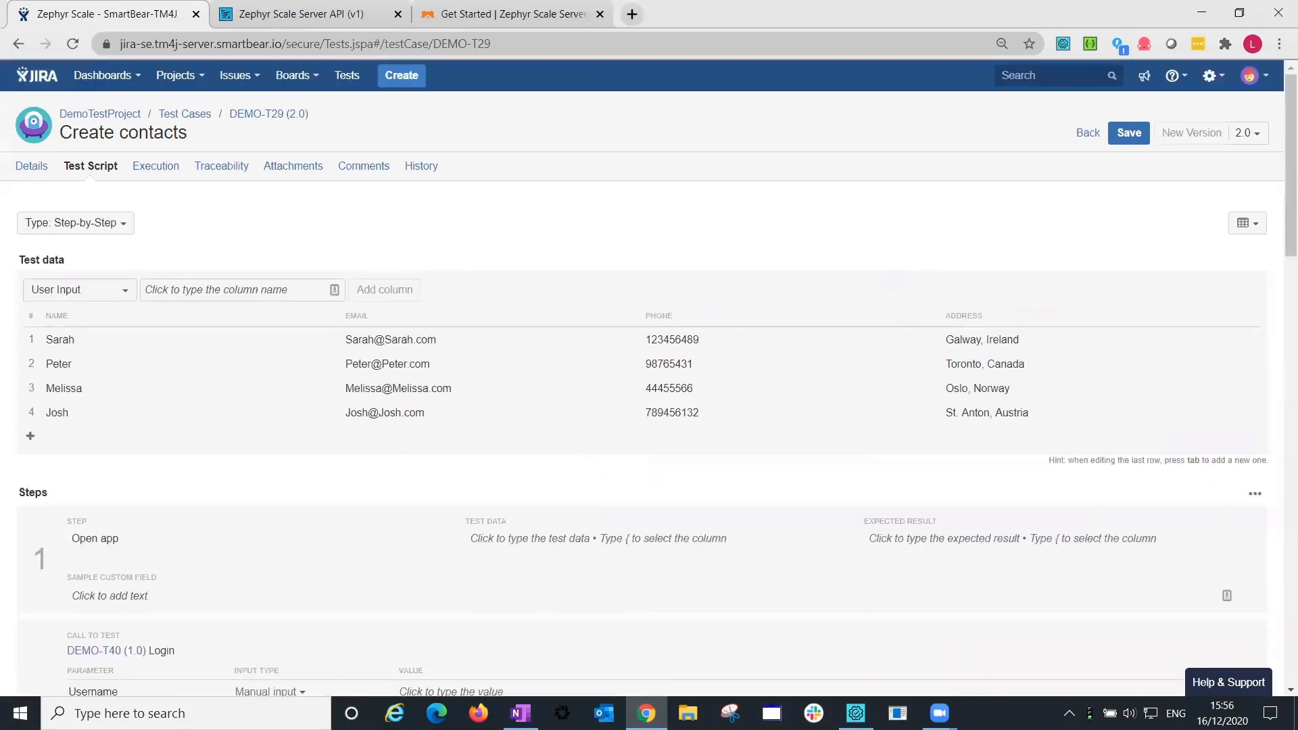
pyautogui.moveTo(103, 324); pyautogui.dragTo(144, 308)
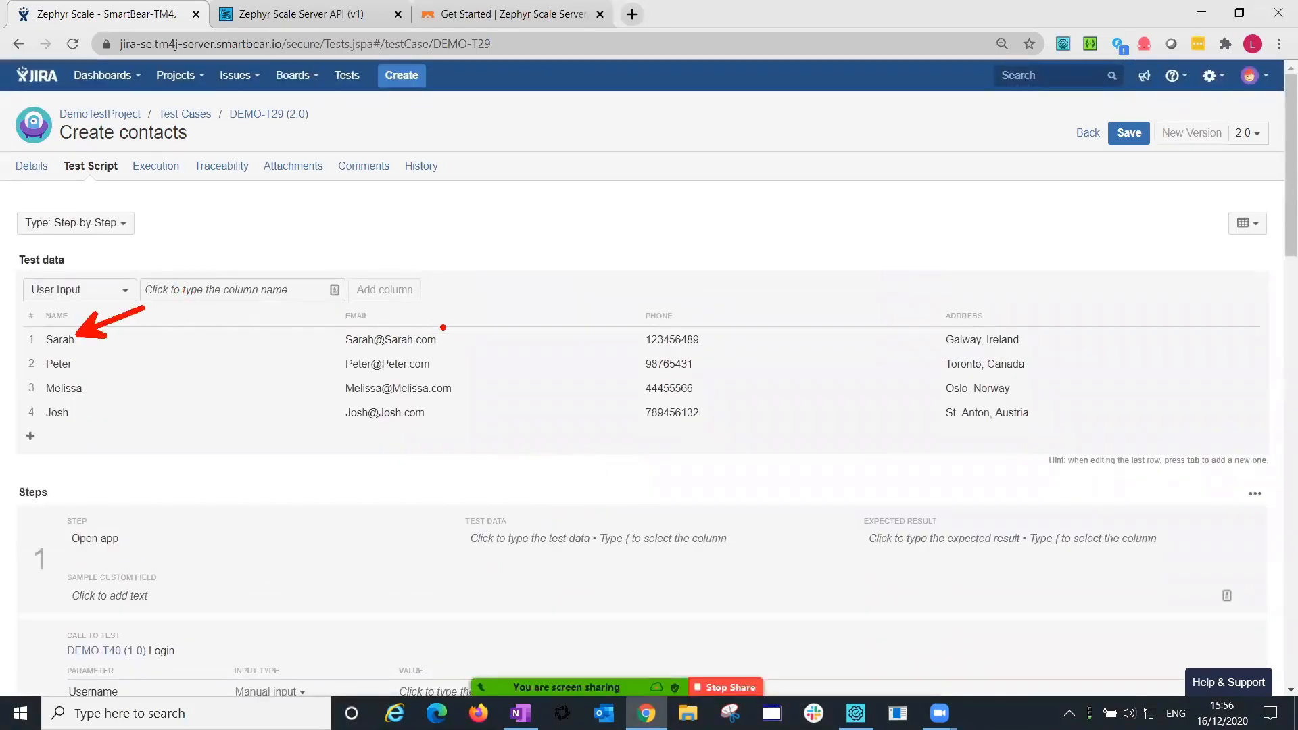
pyautogui.moveTo(437, 341); pyautogui.dragTo(546, 299)
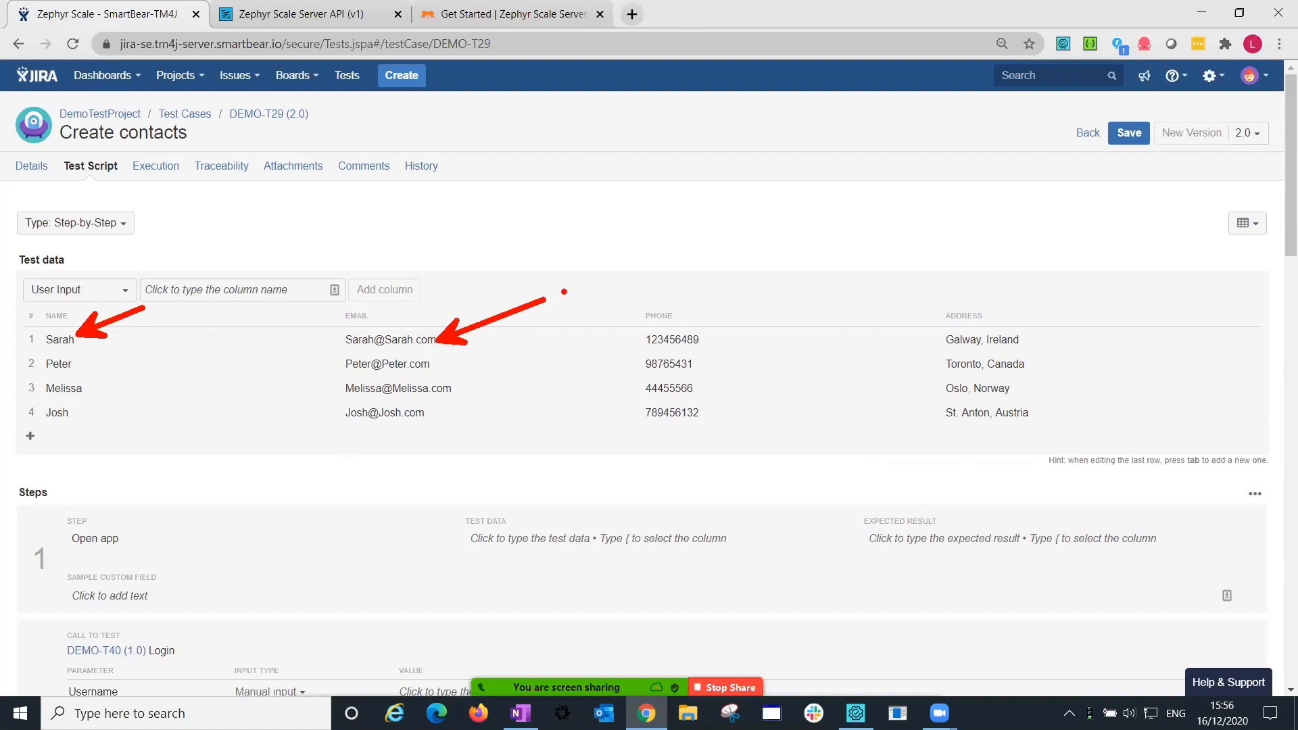
pyautogui.moveTo(76, 364)
pyautogui.mouseDown()
pyautogui.moveTo(127, 350)
pyautogui.moveTo(105, 388)
pyautogui.moveTo(148, 371)
pyautogui.mouseUp()
pyautogui.moveTo(67, 423); pyautogui.dragTo(164, 406)
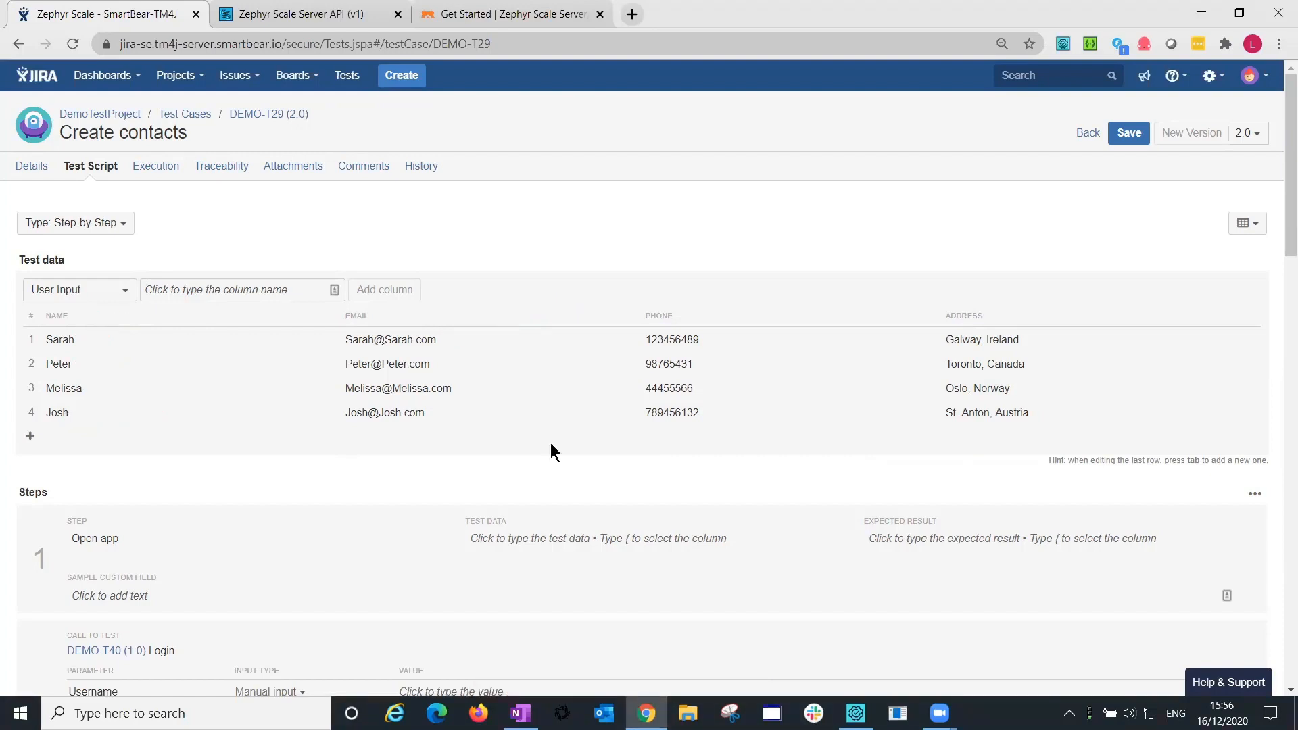
pyautogui.click(1245, 233)
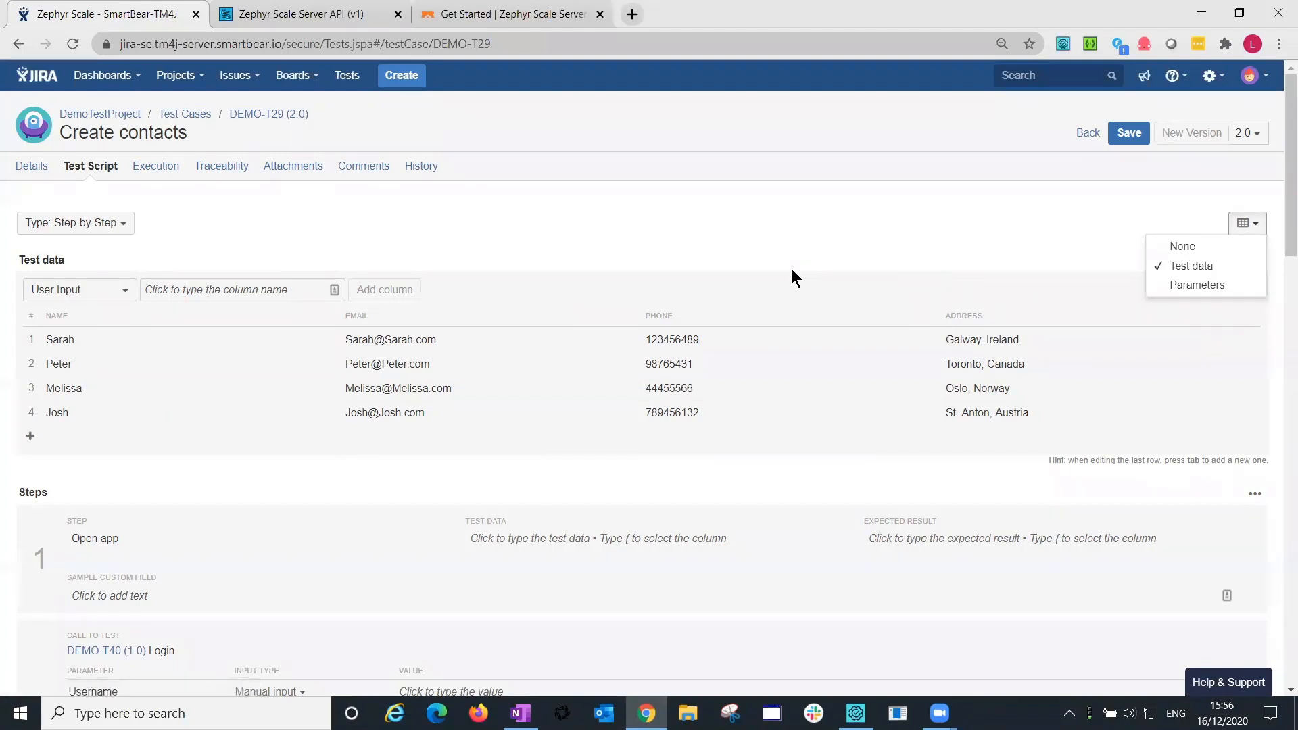
# View the execution history of the test case and point out the status and iteration columns with temporary arrows.
pyautogui.click(156, 173)
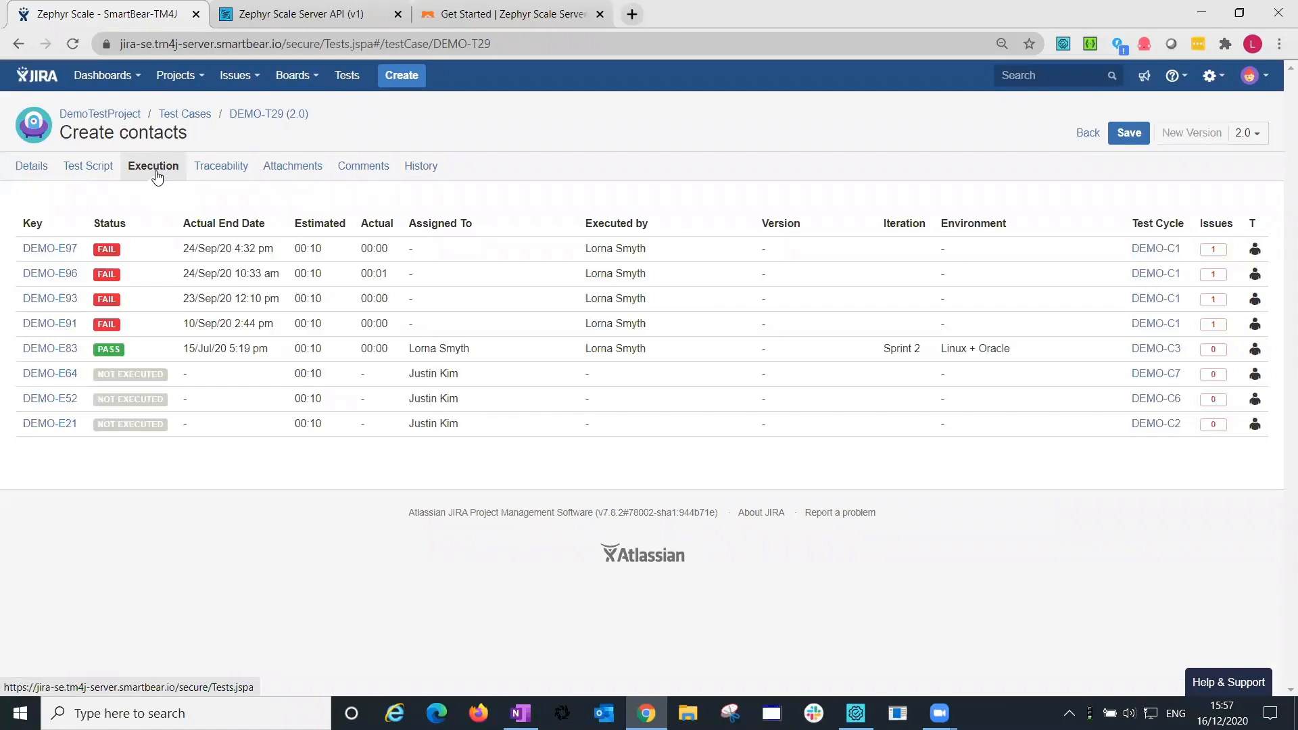
pyautogui.hotkey('ctrl', '2')
pyautogui.moveTo(152, 320); pyautogui.dragTo(245, 228)
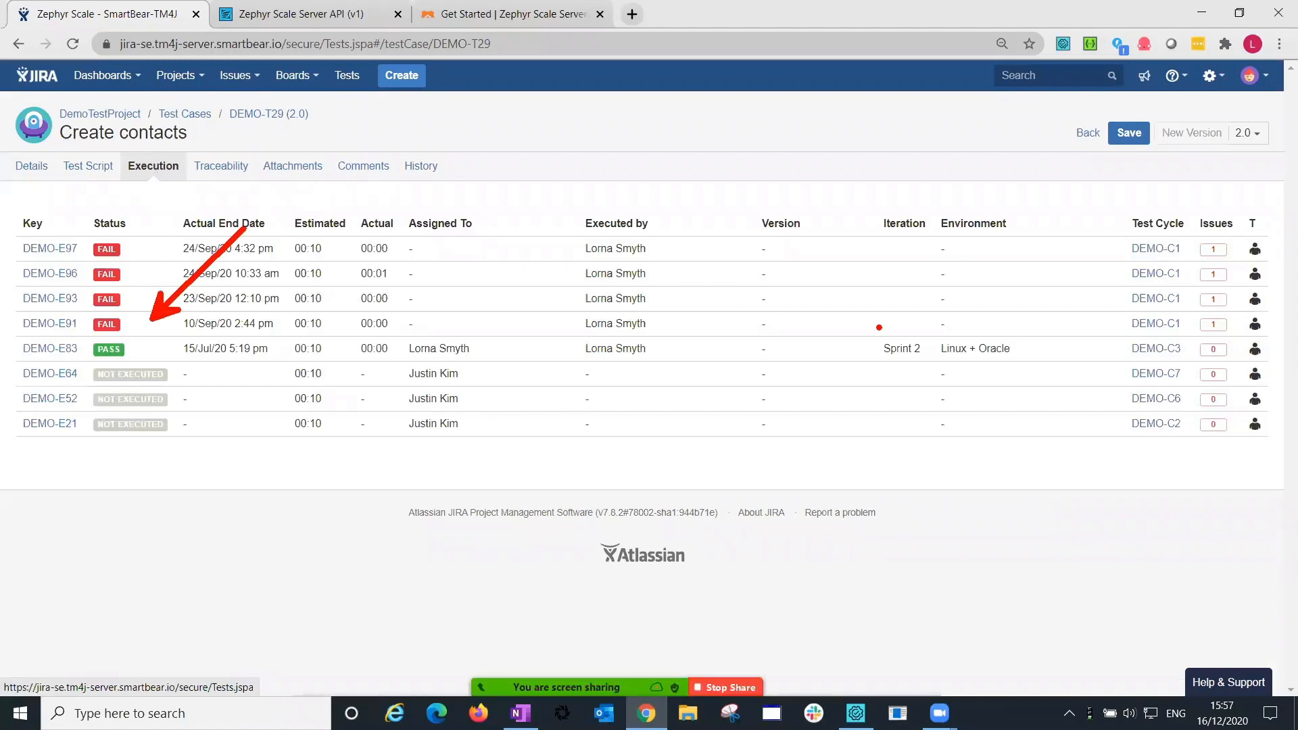
pyautogui.moveTo(931, 346); pyautogui.dragTo(998, 276)
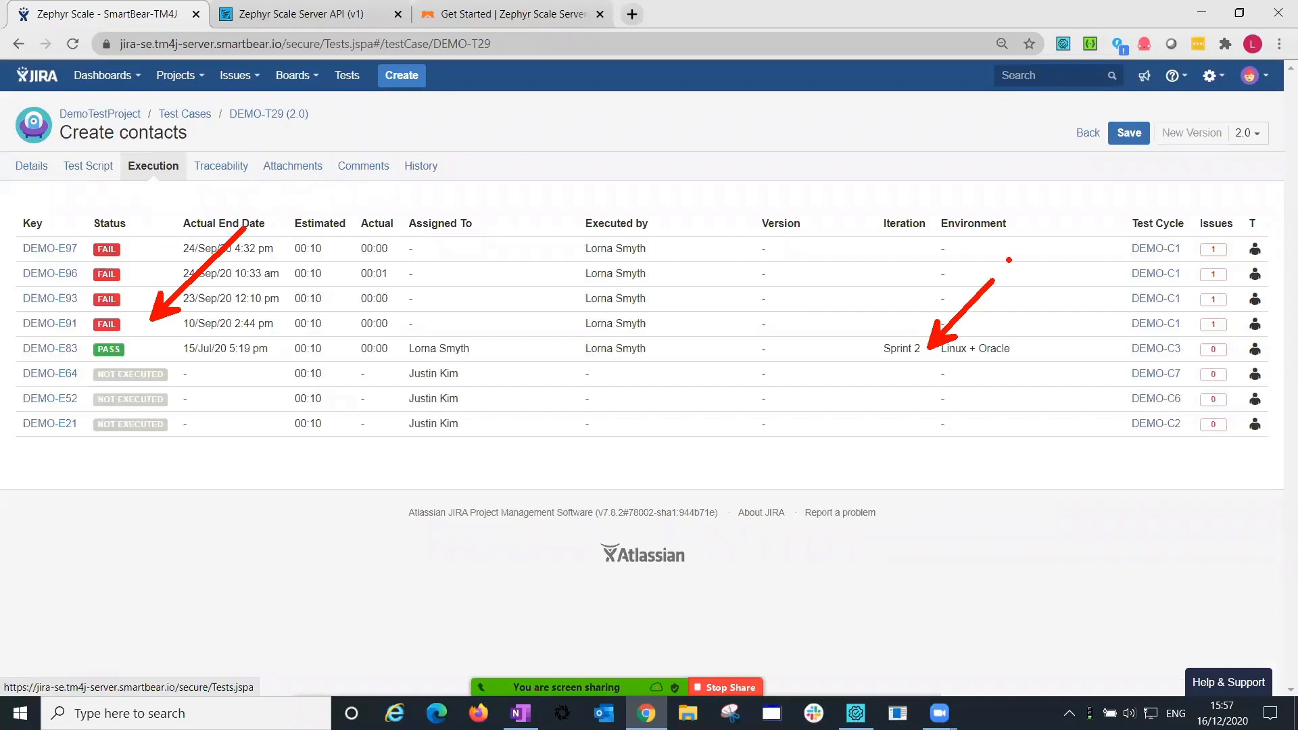
pyautogui.press('Escape')
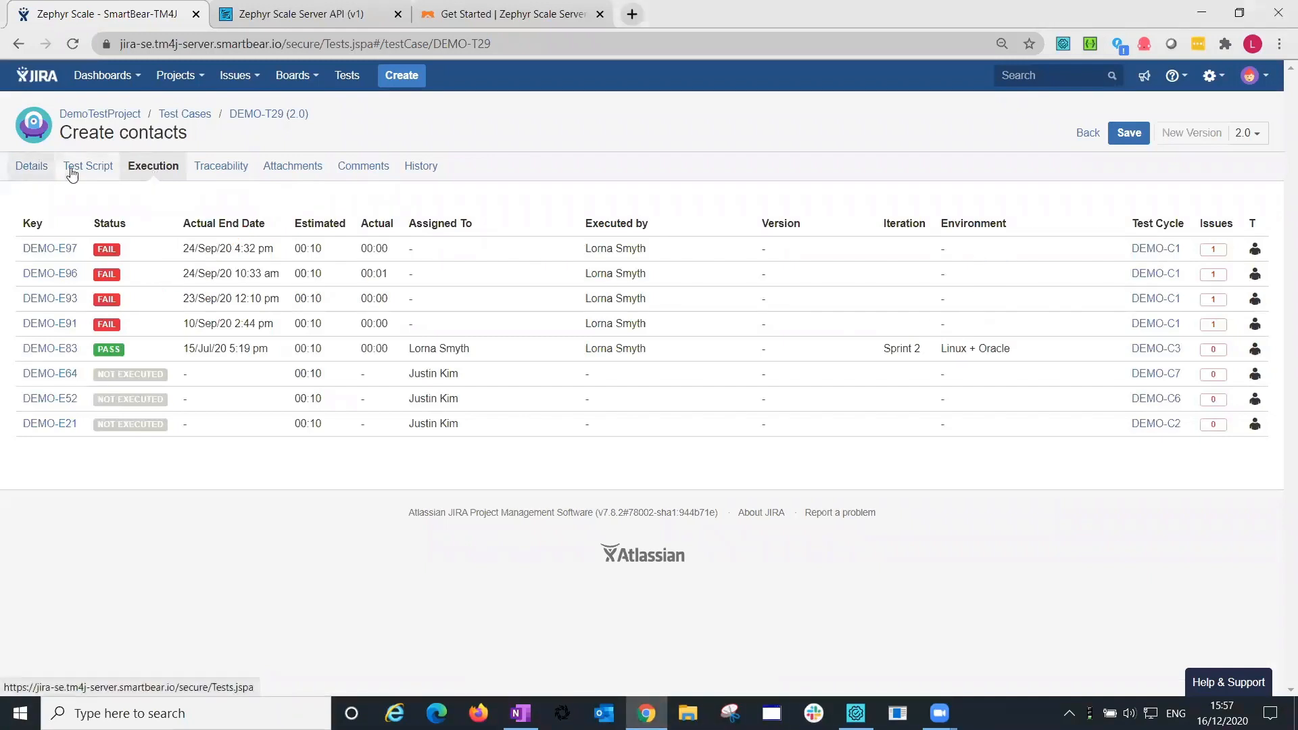
# View the traceability of the test case and point out the linked blocking issues with temporary arrows.
pyautogui.click(245, 174)
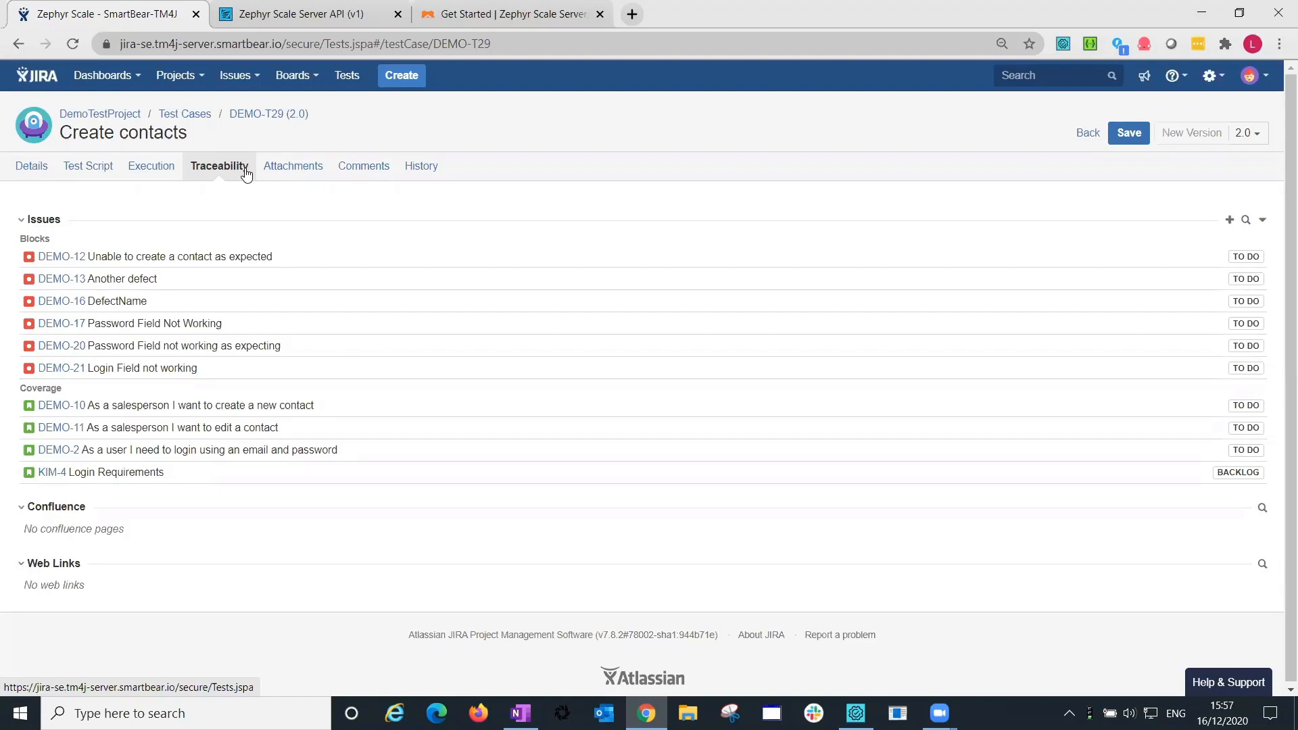
pyautogui.hotkey('ctrl', '2')
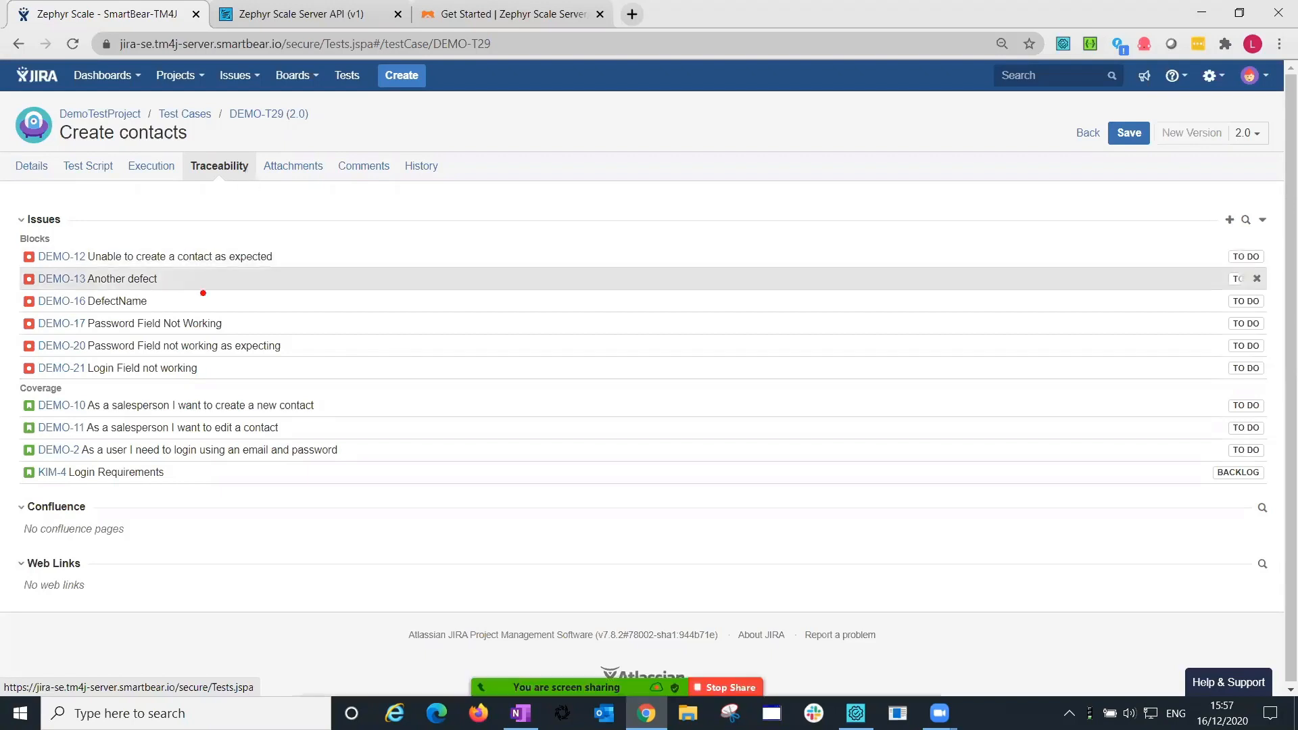
pyautogui.moveTo(188, 300); pyautogui.dragTo(258, 228)
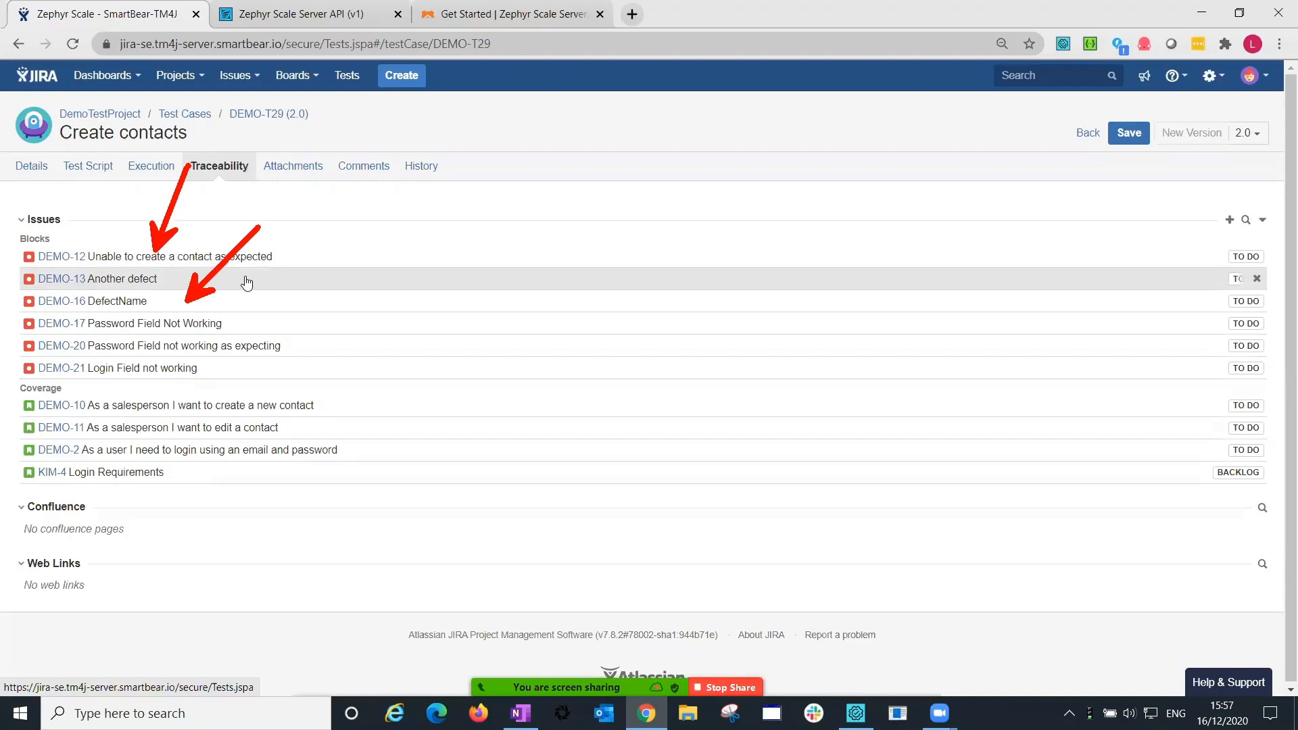
pyautogui.press('Escape')
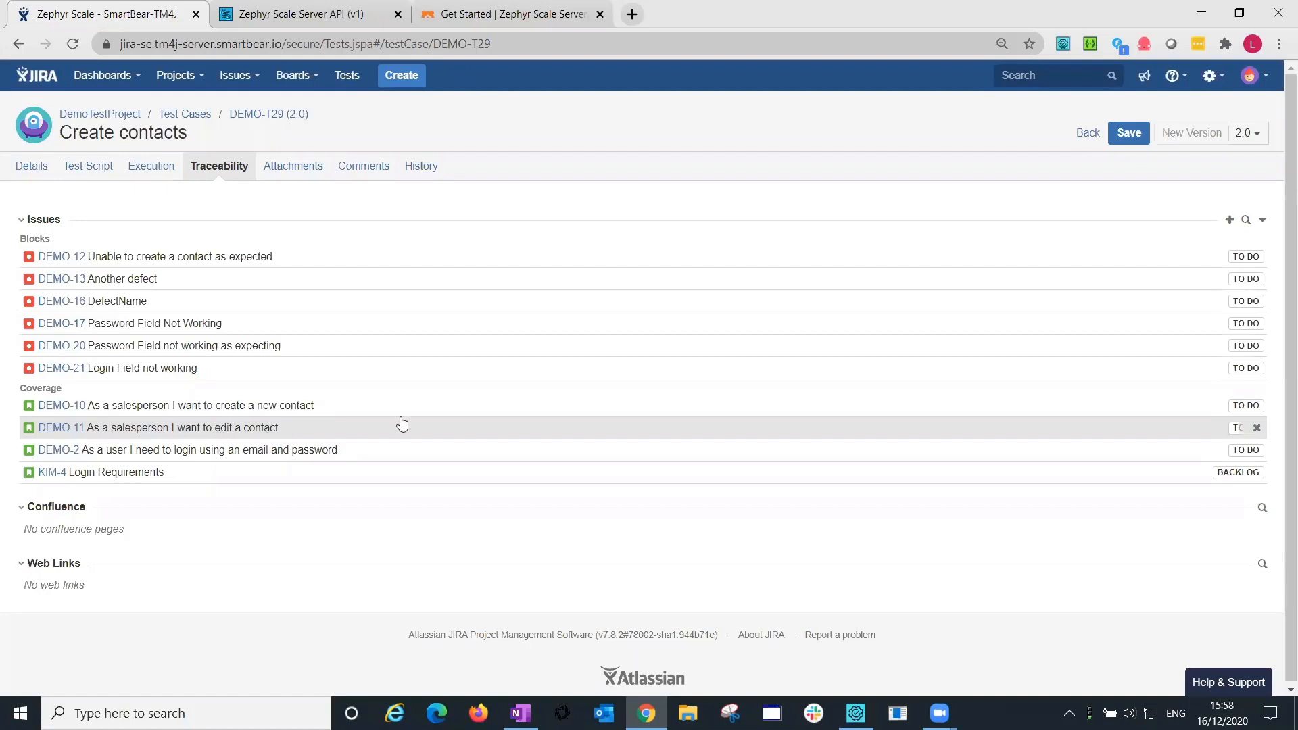
# Search the issues of all projects for "story" and link the KIM-7 Test Plan story to the test case.
pyautogui.click(1249, 223)
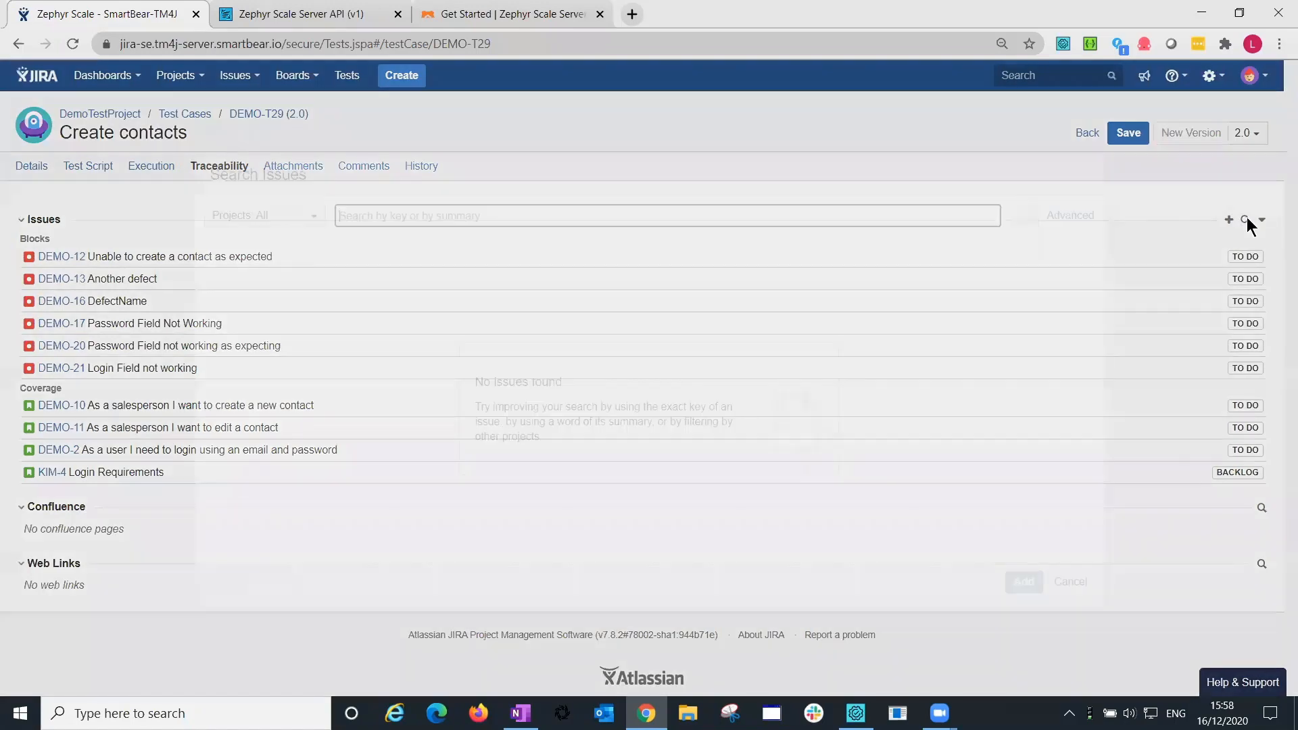
pyautogui.write('story')
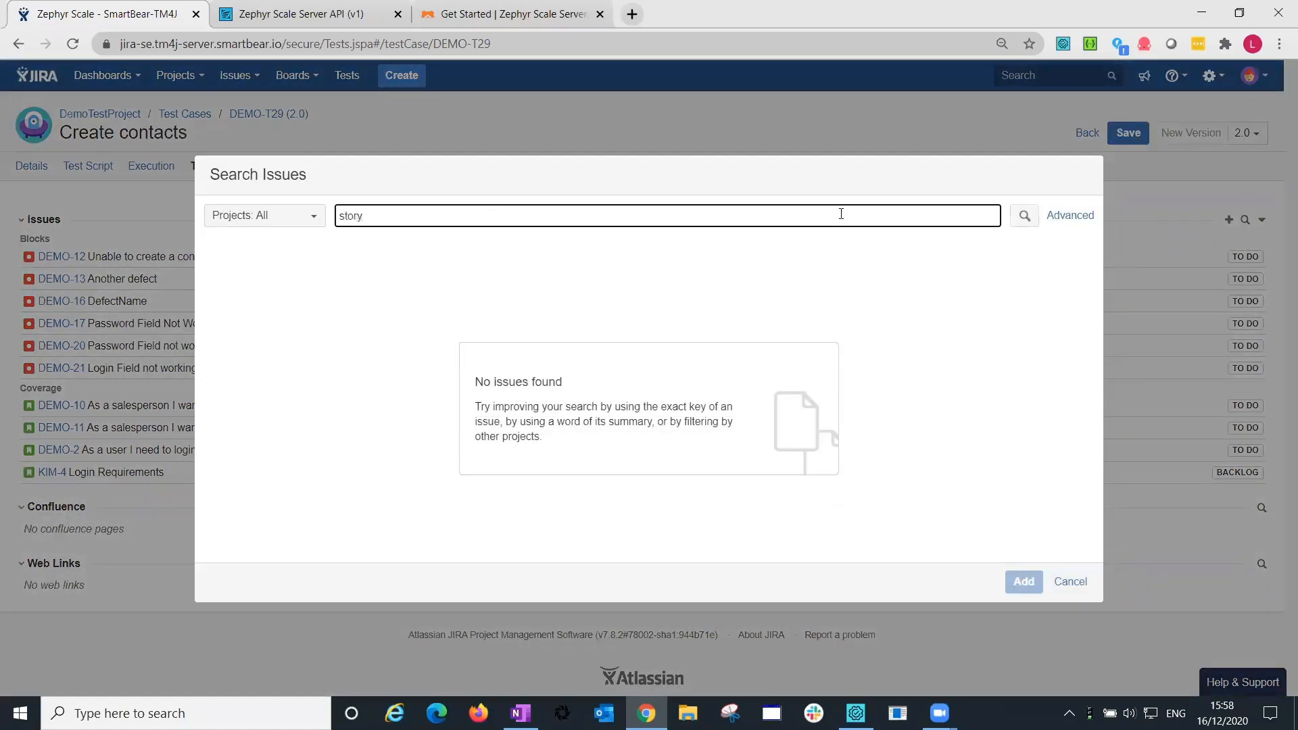
pyautogui.click(1025, 217)
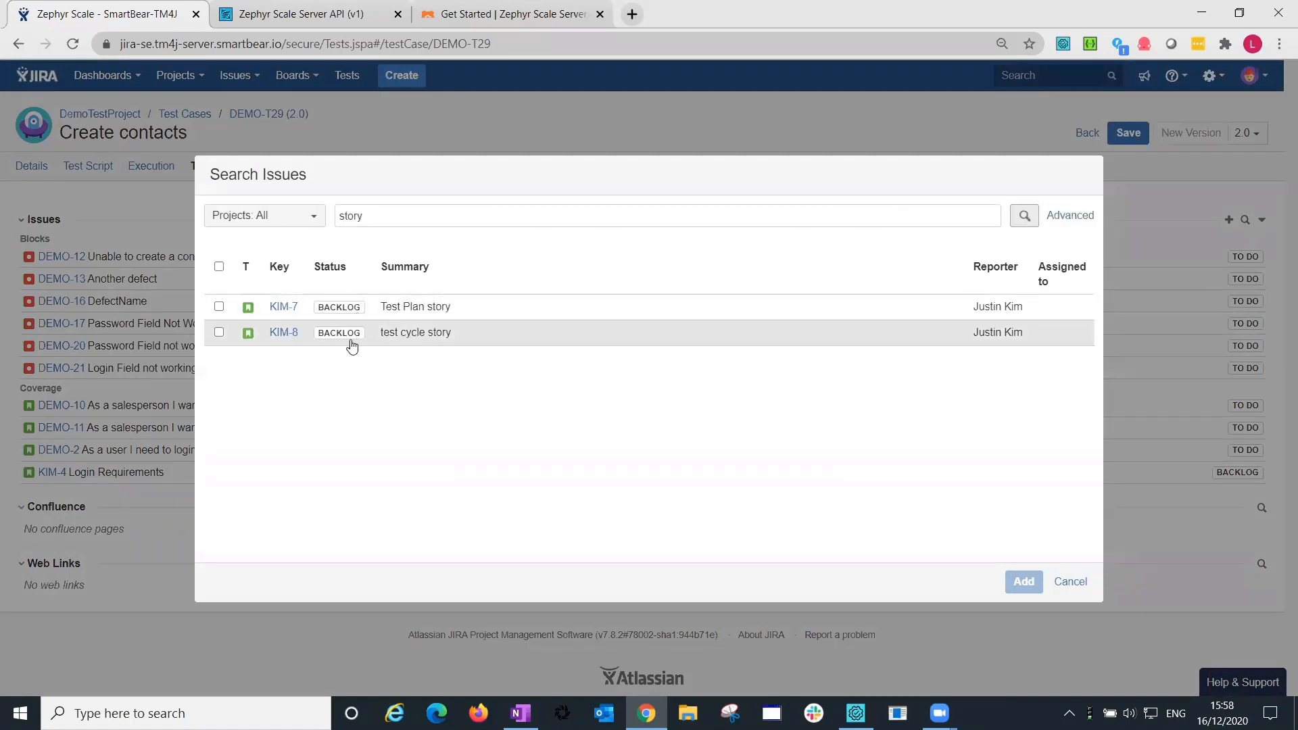
pyautogui.click(219, 307)
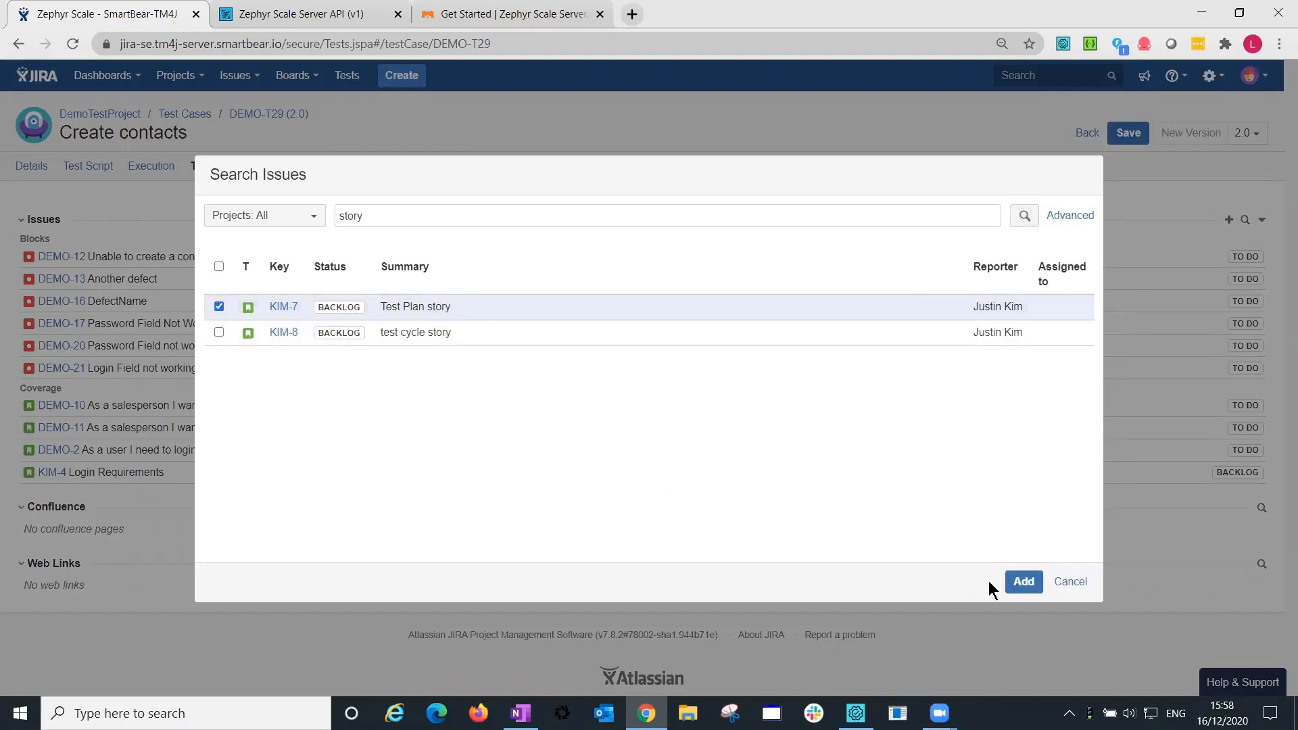
pyautogui.click(1024, 583)
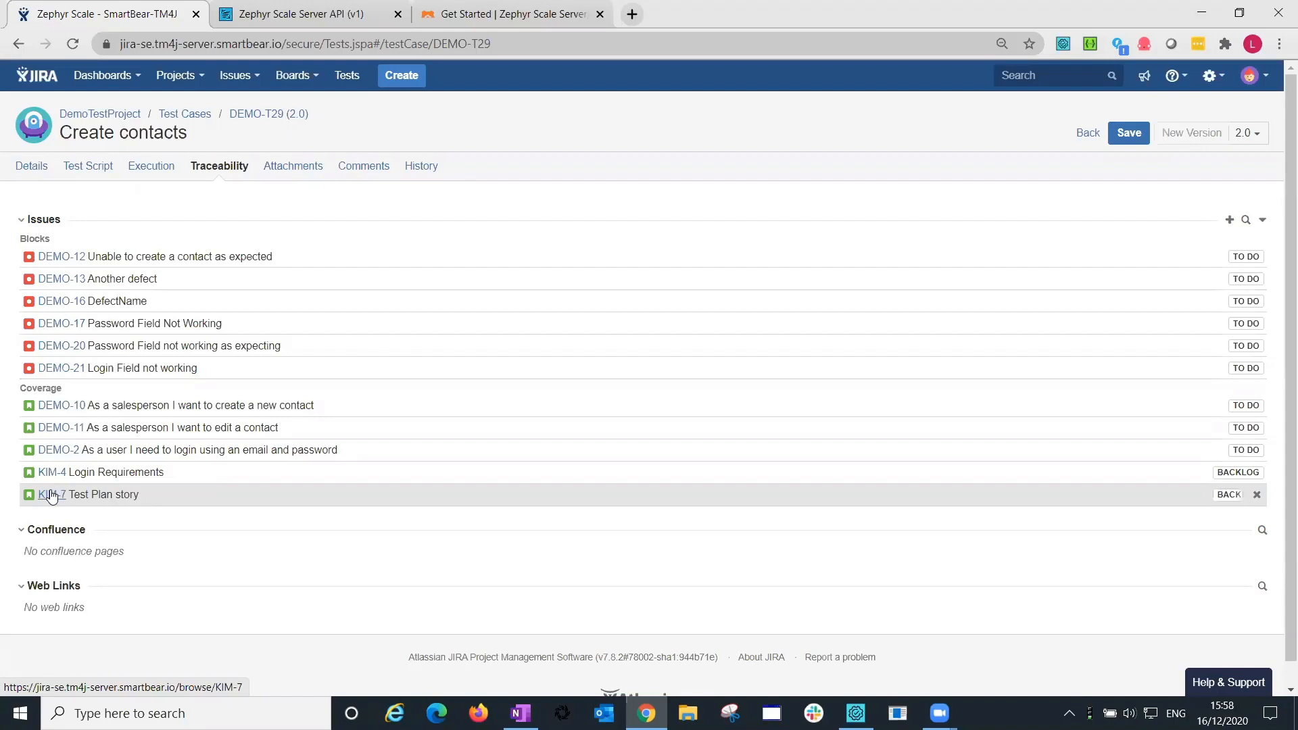
# Open the linked KIM-7 story in a separate browser tab and point out its traceability section with a temporary arrow.
pyautogui.middleClick(51, 495)
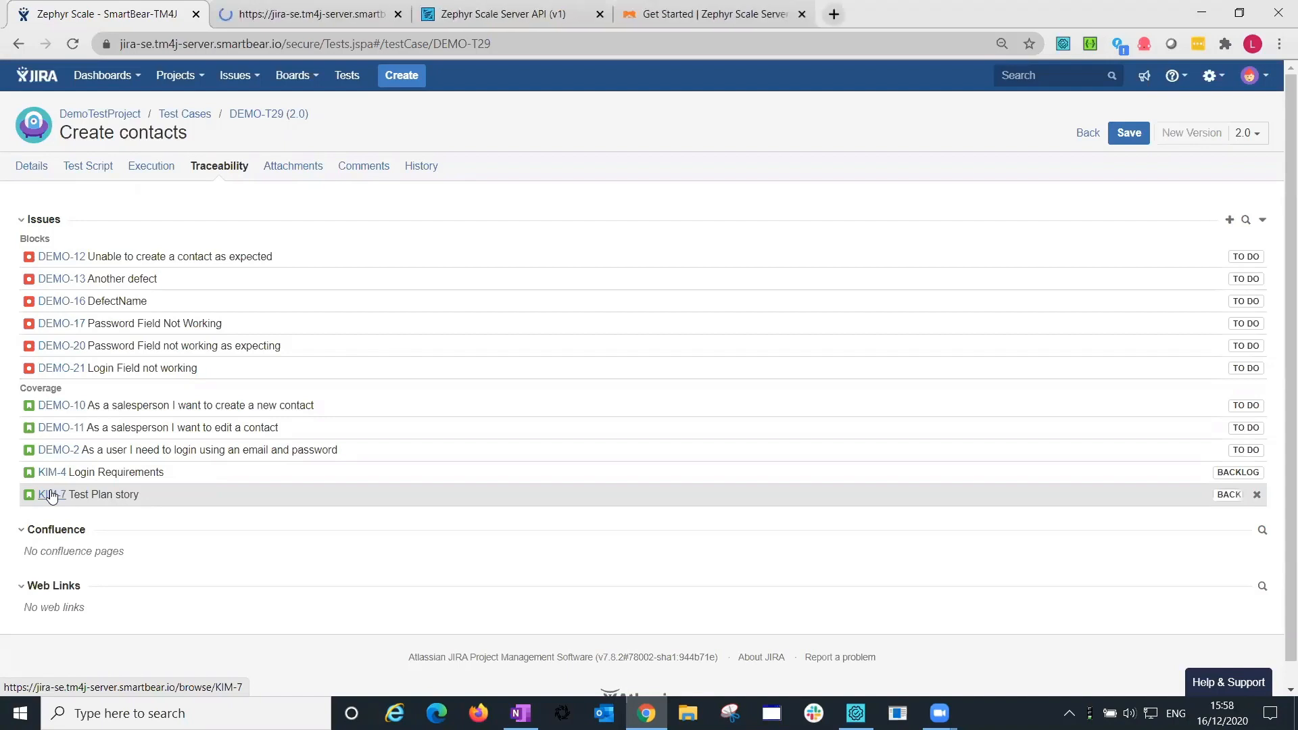
pyautogui.click(280, 11)
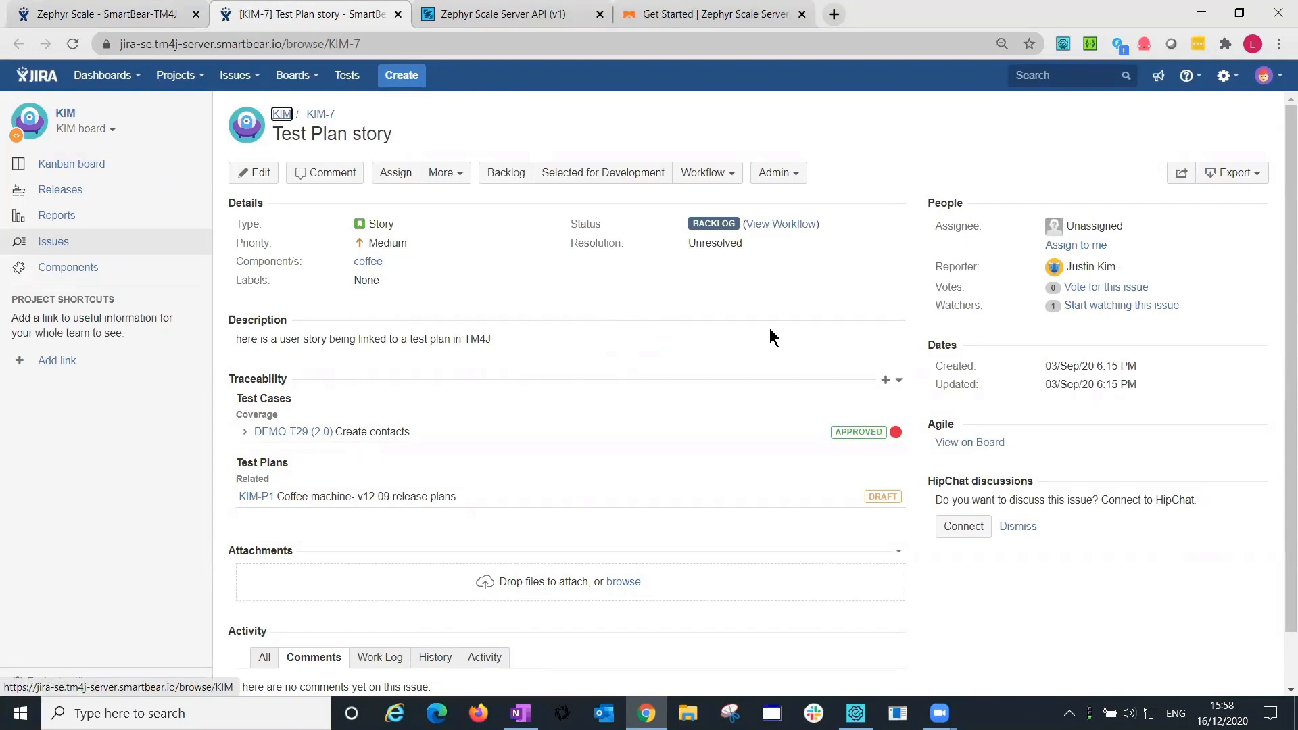
pyautogui.hotkey('ctrl', '2')
pyautogui.moveTo(234, 368); pyautogui.dragTo(163, 312)
pyautogui.press('Escape')
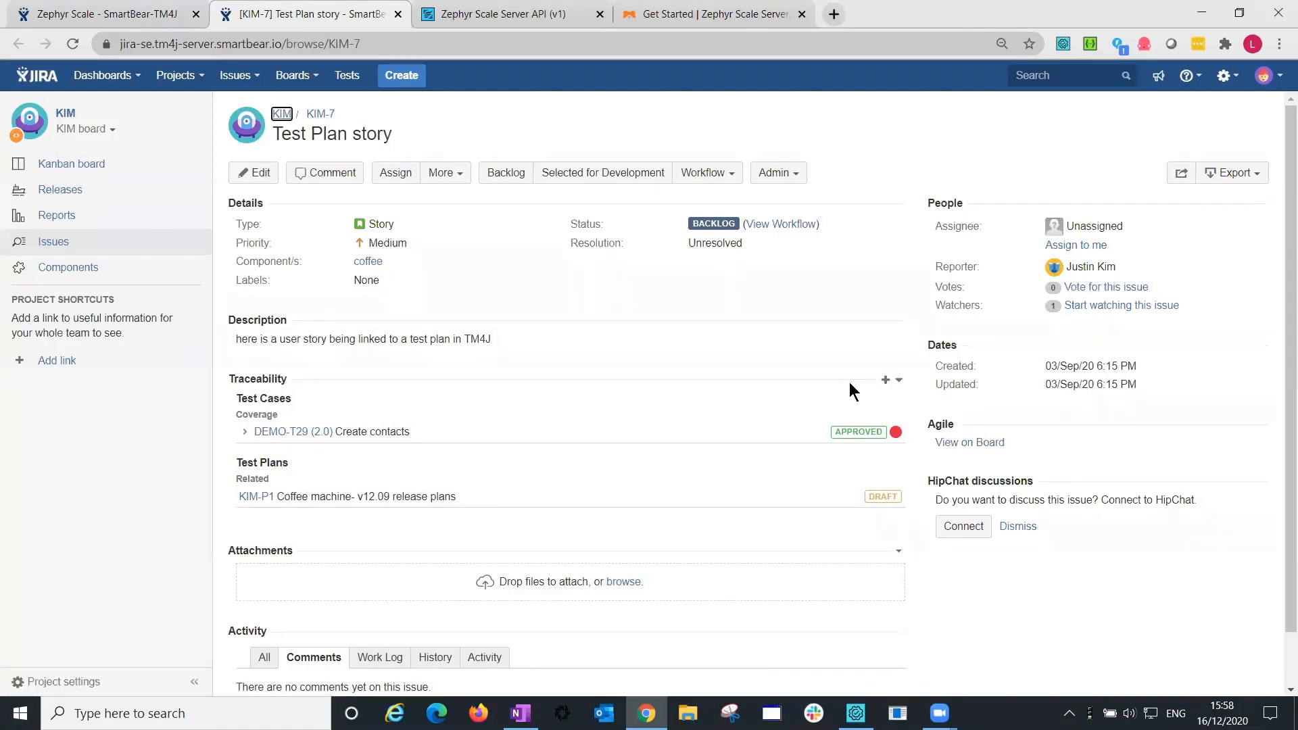
# Preview linking the existing DemoTestProject test cases Adding users, Create contacts and Create leads to the story, and close without adding them.
pyautogui.click(899, 382)
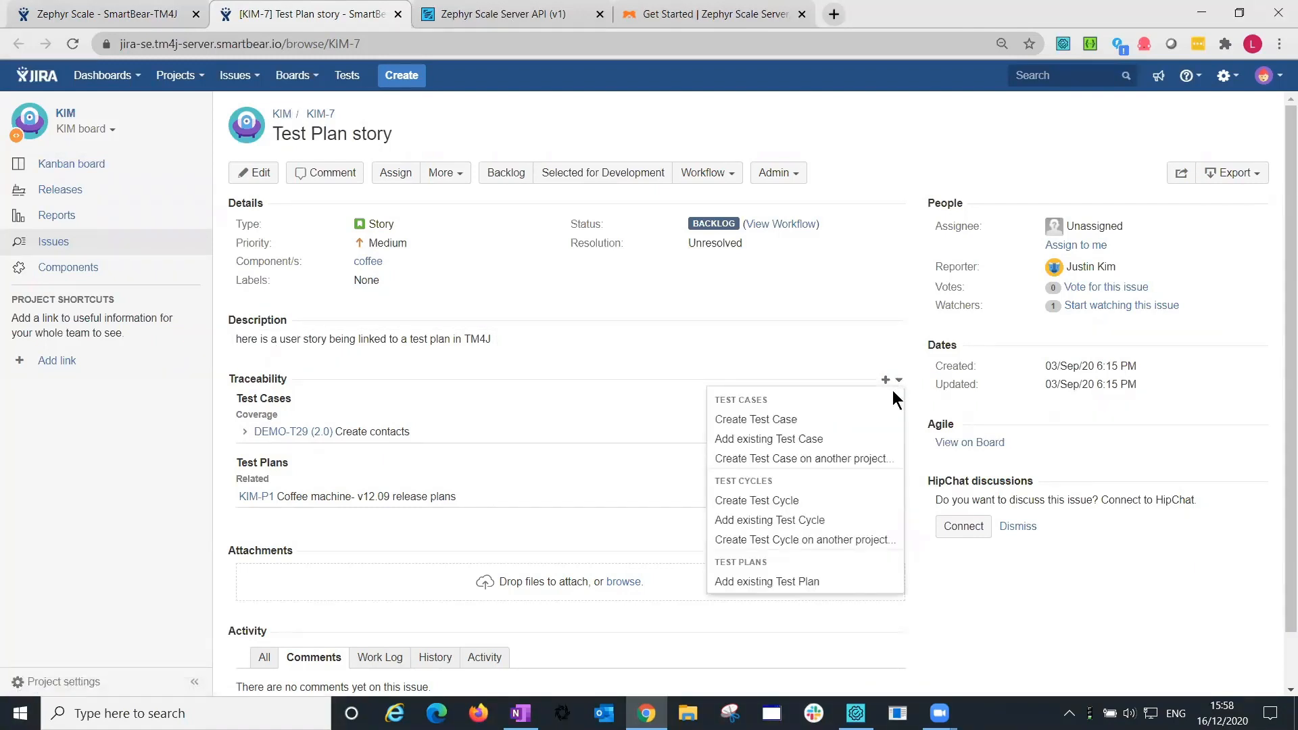
pyautogui.click(853, 441)
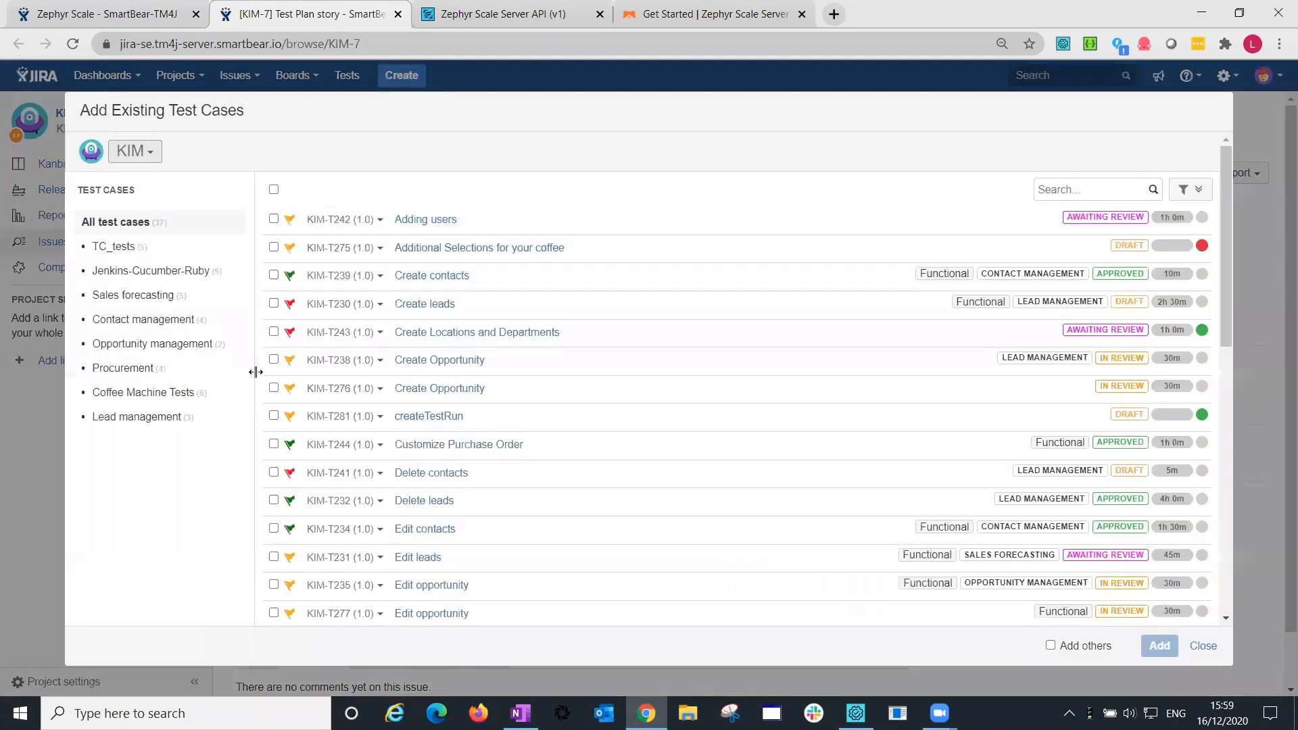
pyautogui.click(135, 151)
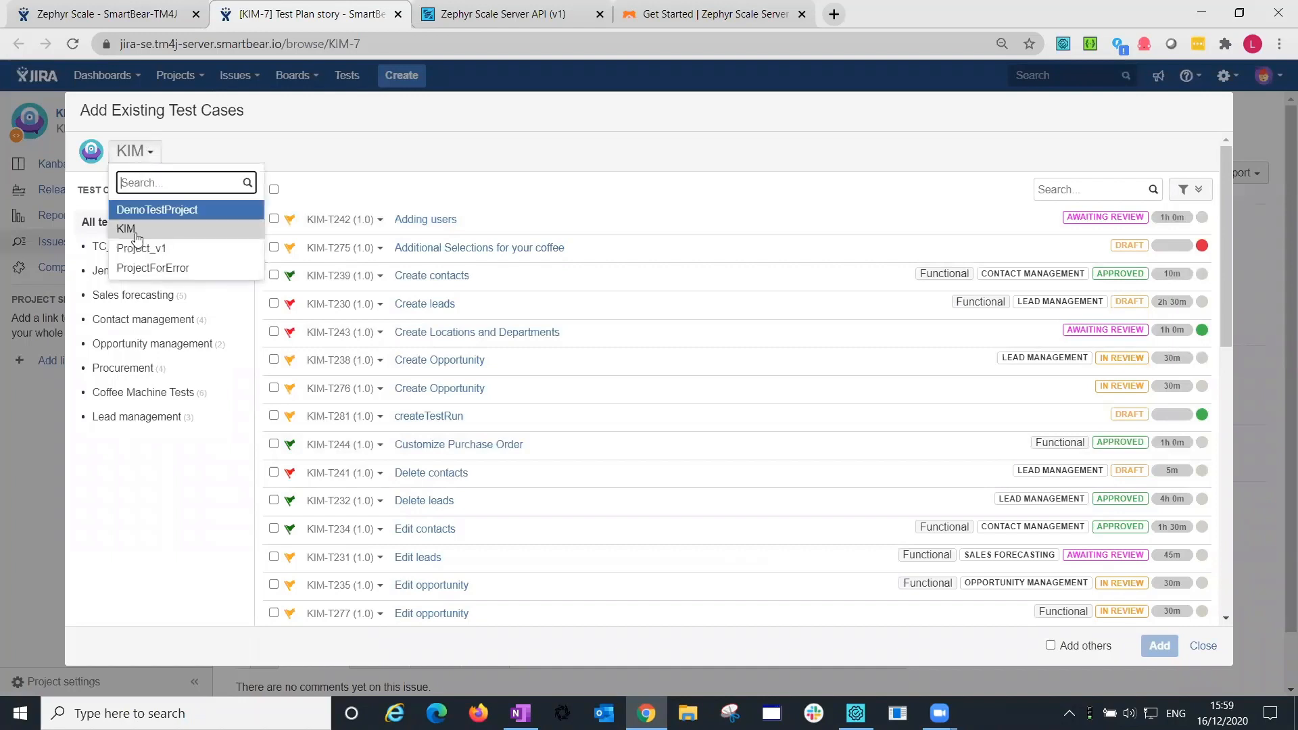
pyautogui.click(151, 212)
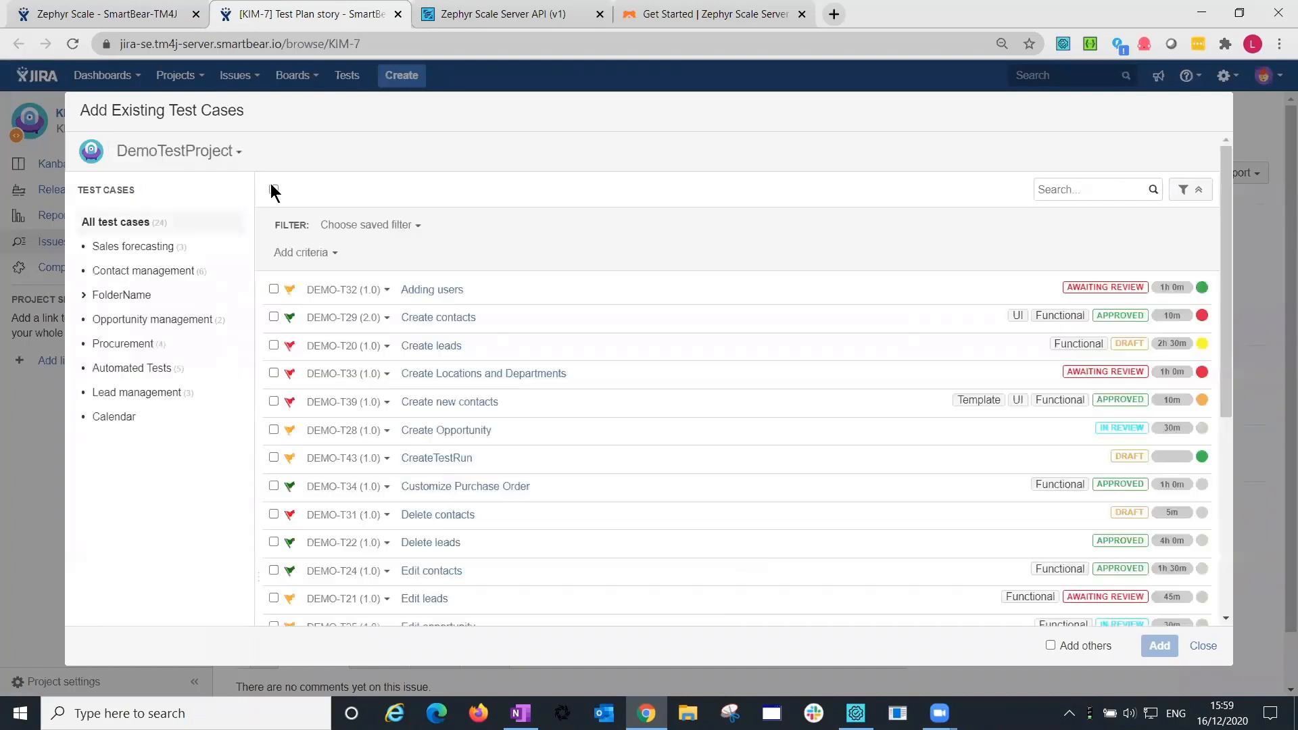
pyautogui.click(274, 289)
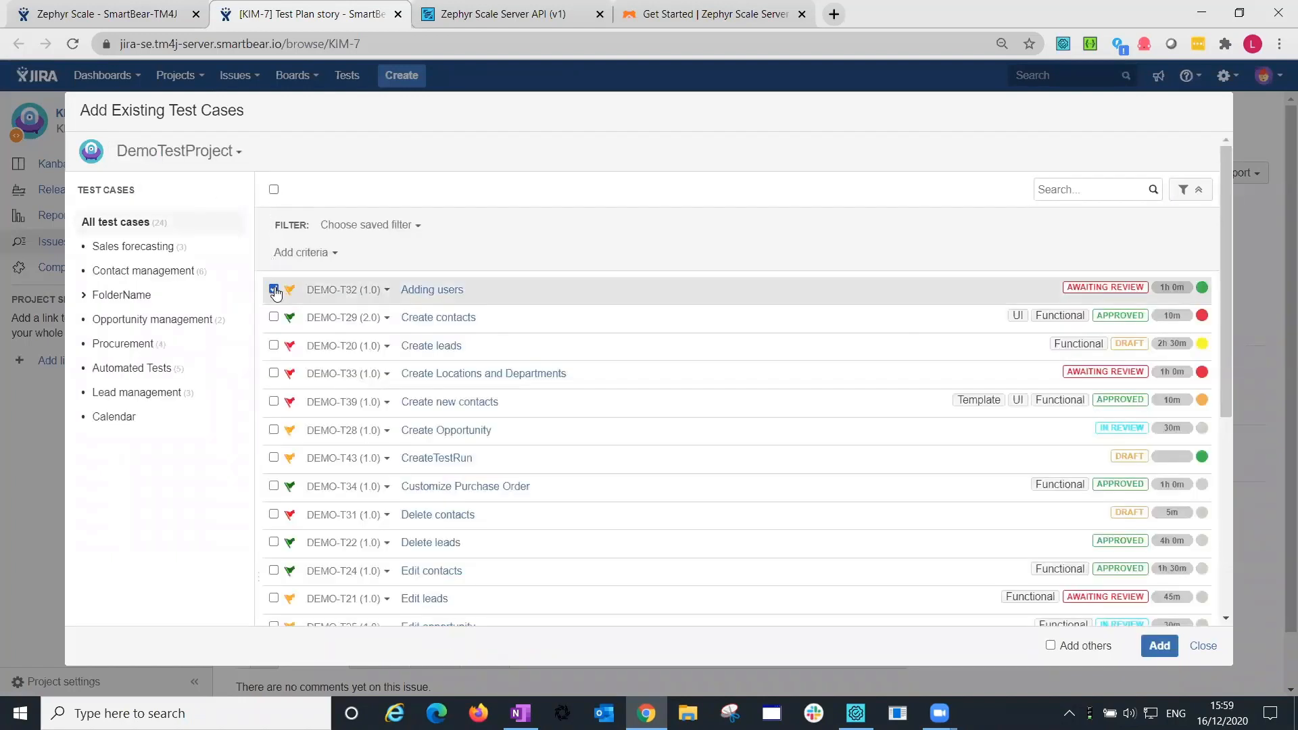
pyautogui.click(274, 318)
pyautogui.click(274, 345)
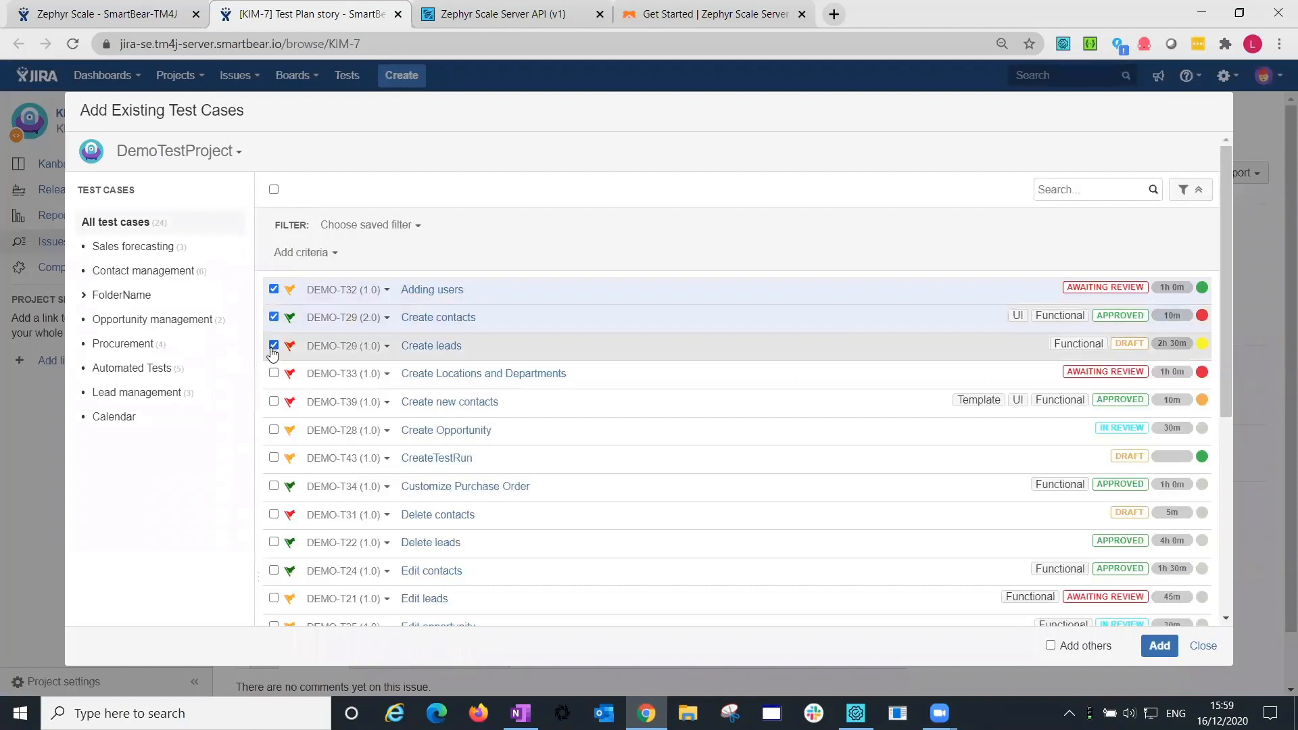
pyautogui.click(1199, 647)
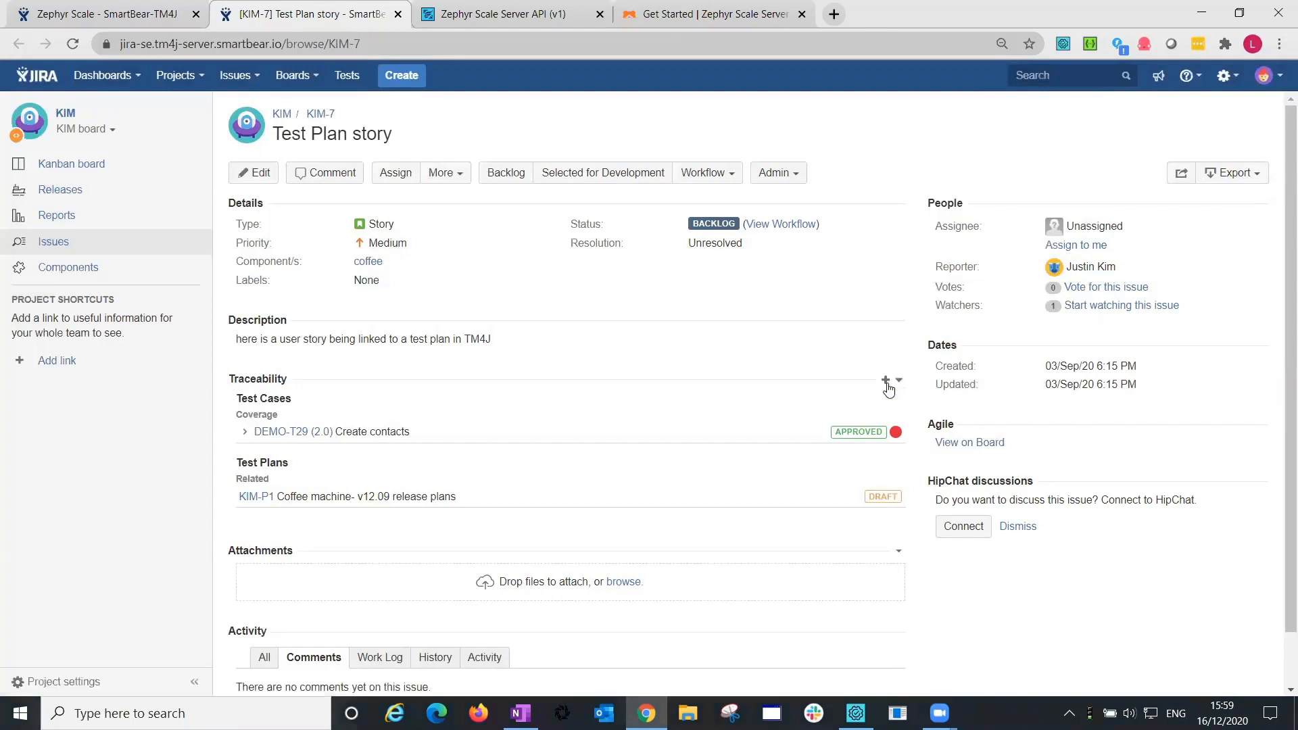
# Return to the Create contacts test case and point out the Confluence and Web Links sections with temporary arrows.
pyautogui.click(88, 9)
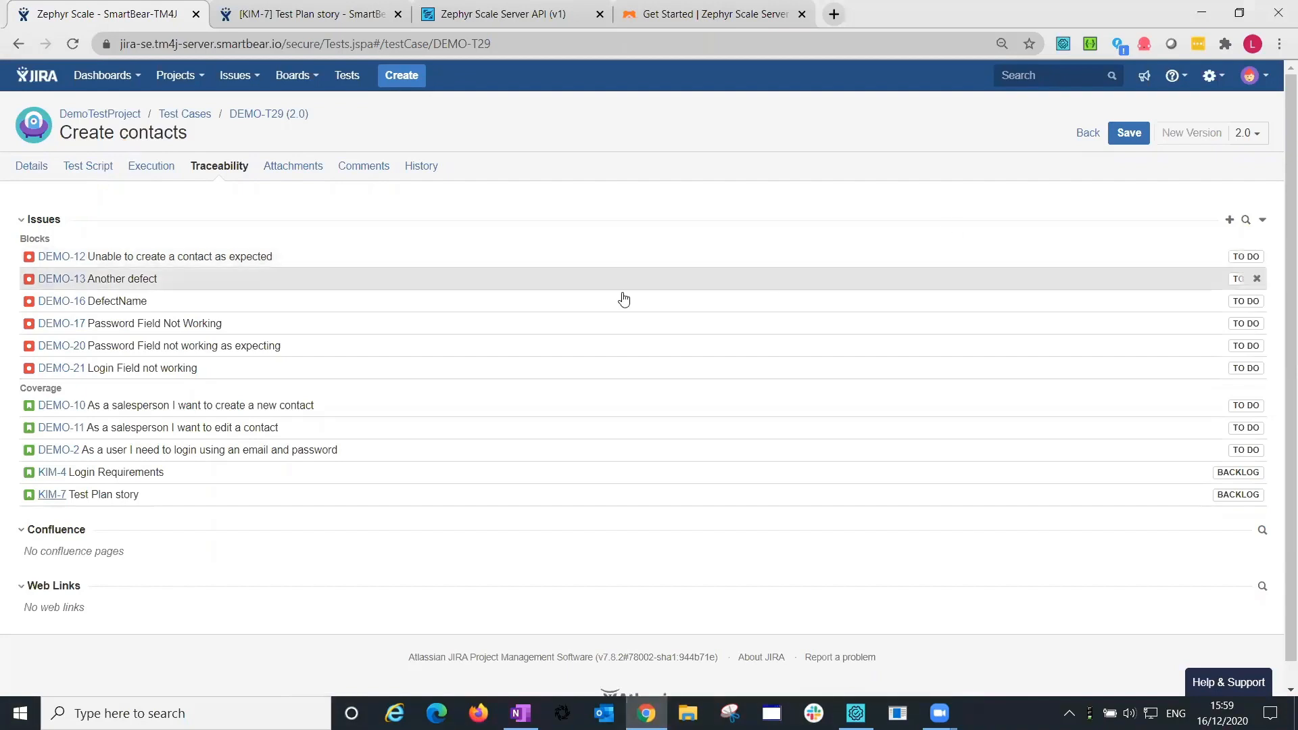
pyautogui.moveTo(157, 471); pyautogui.dragTo(89, 534)
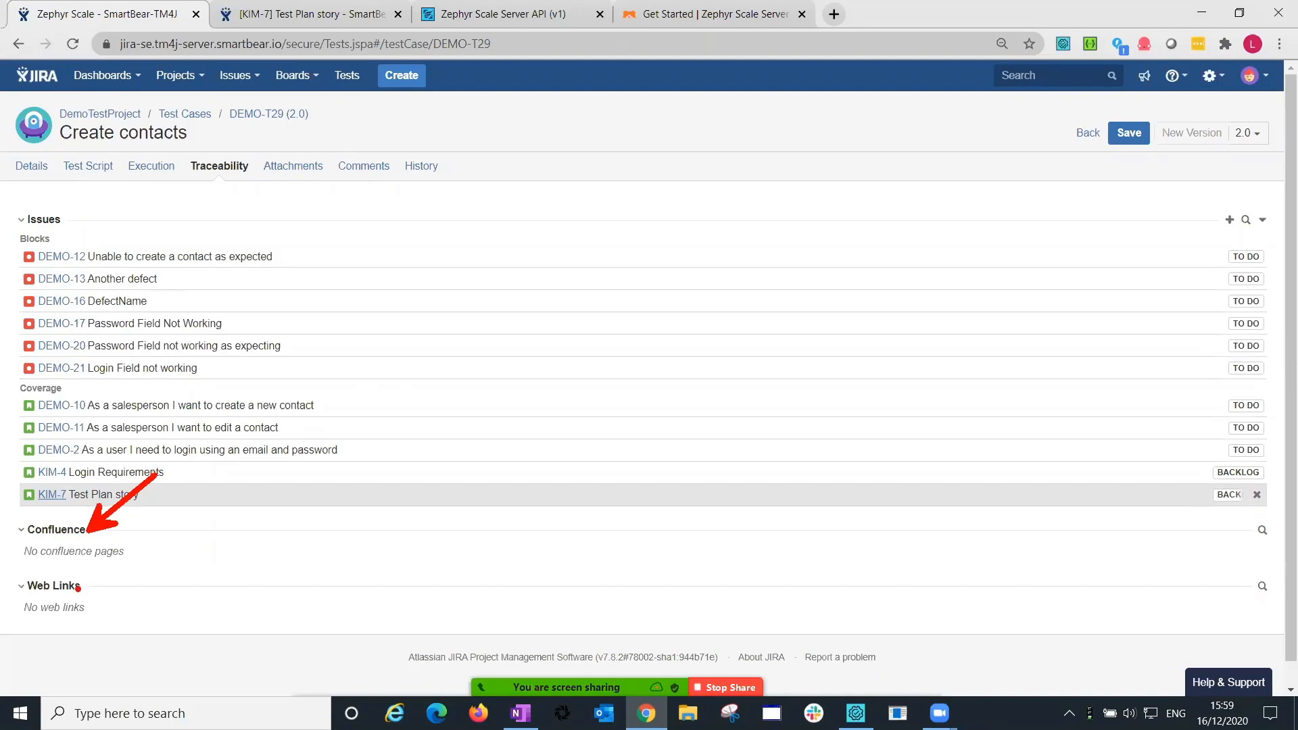
pyautogui.moveTo(120, 565); pyautogui.dragTo(80, 587)
pyautogui.press('Escape')
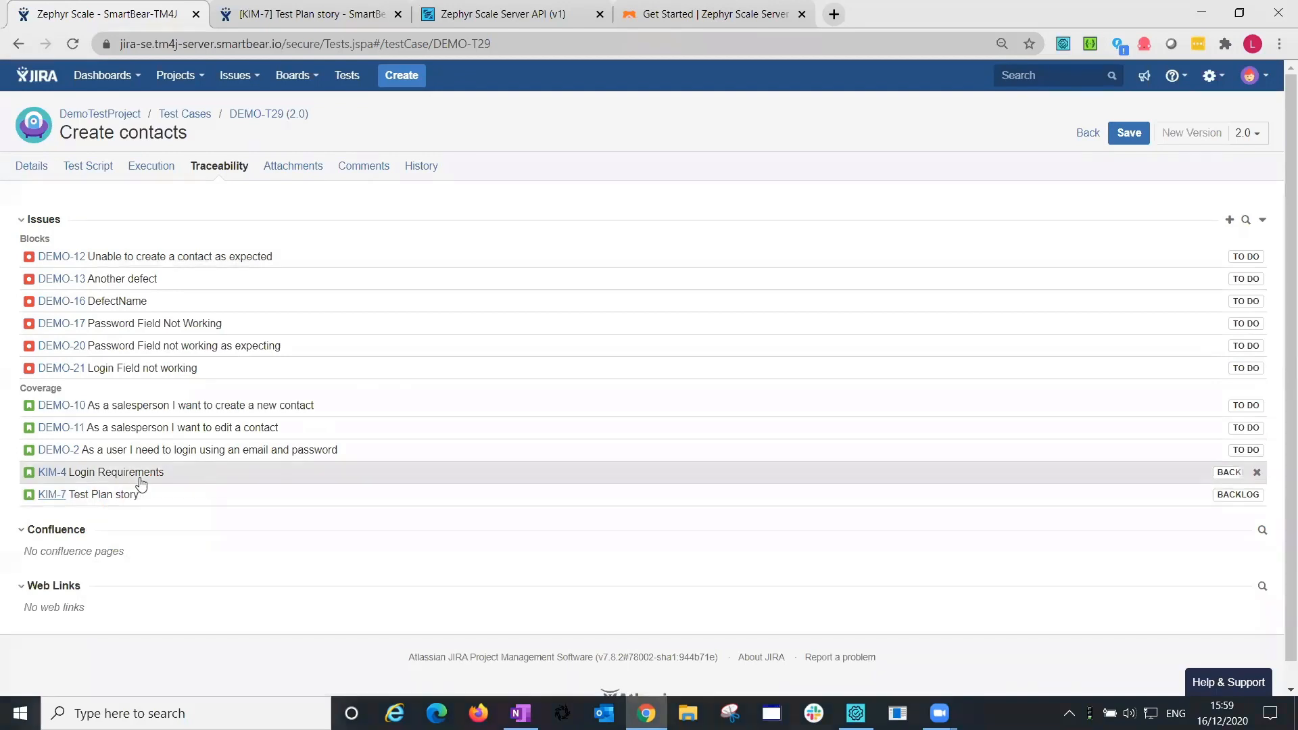
# View the attachments and comments of the test case and point out the existing comment with a temporary arrow.
pyautogui.click(294, 170)
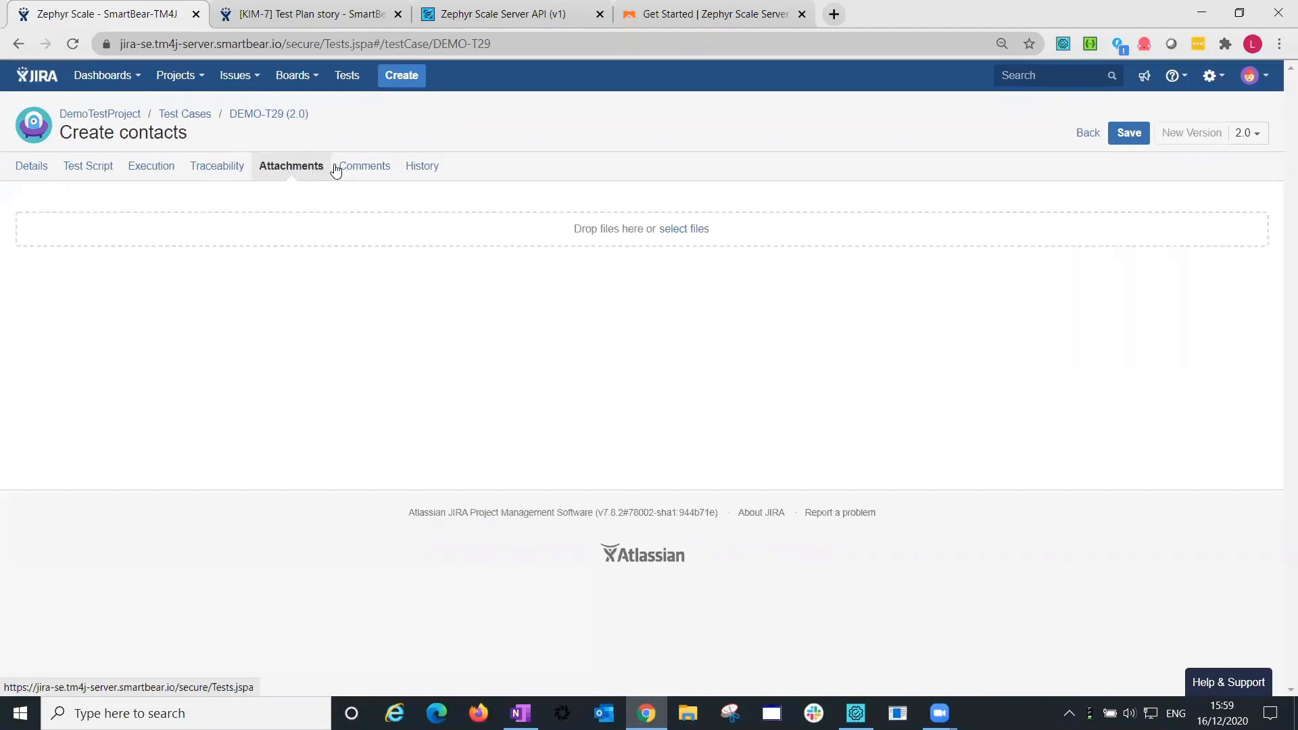
pyautogui.click(361, 169)
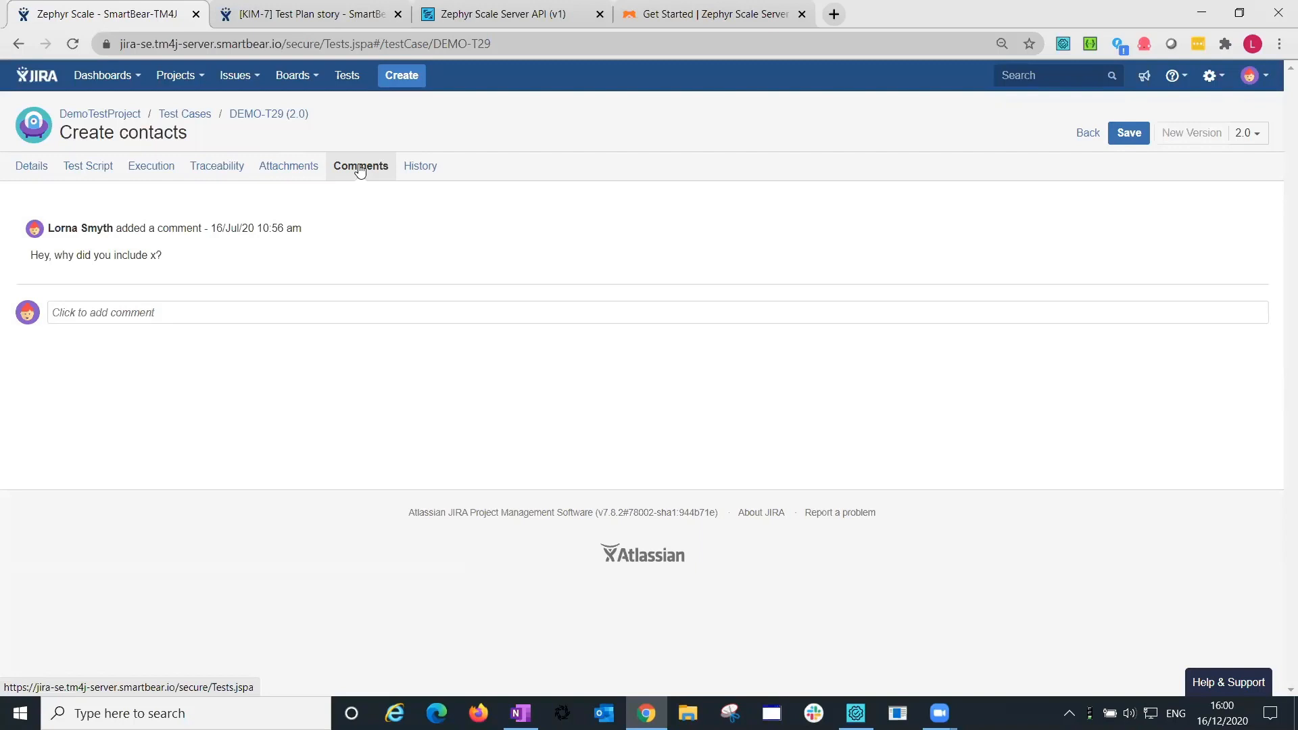
pyautogui.click(169, 251)
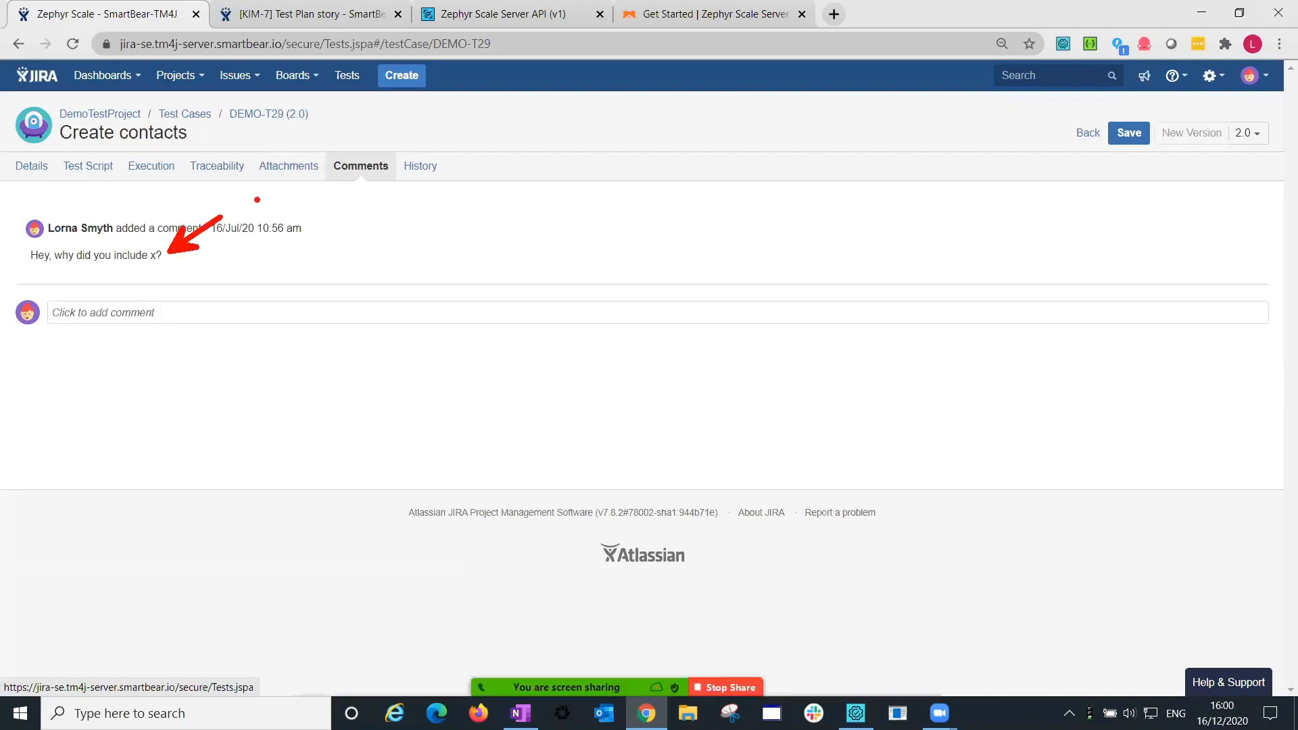
pyautogui.press('Escape')
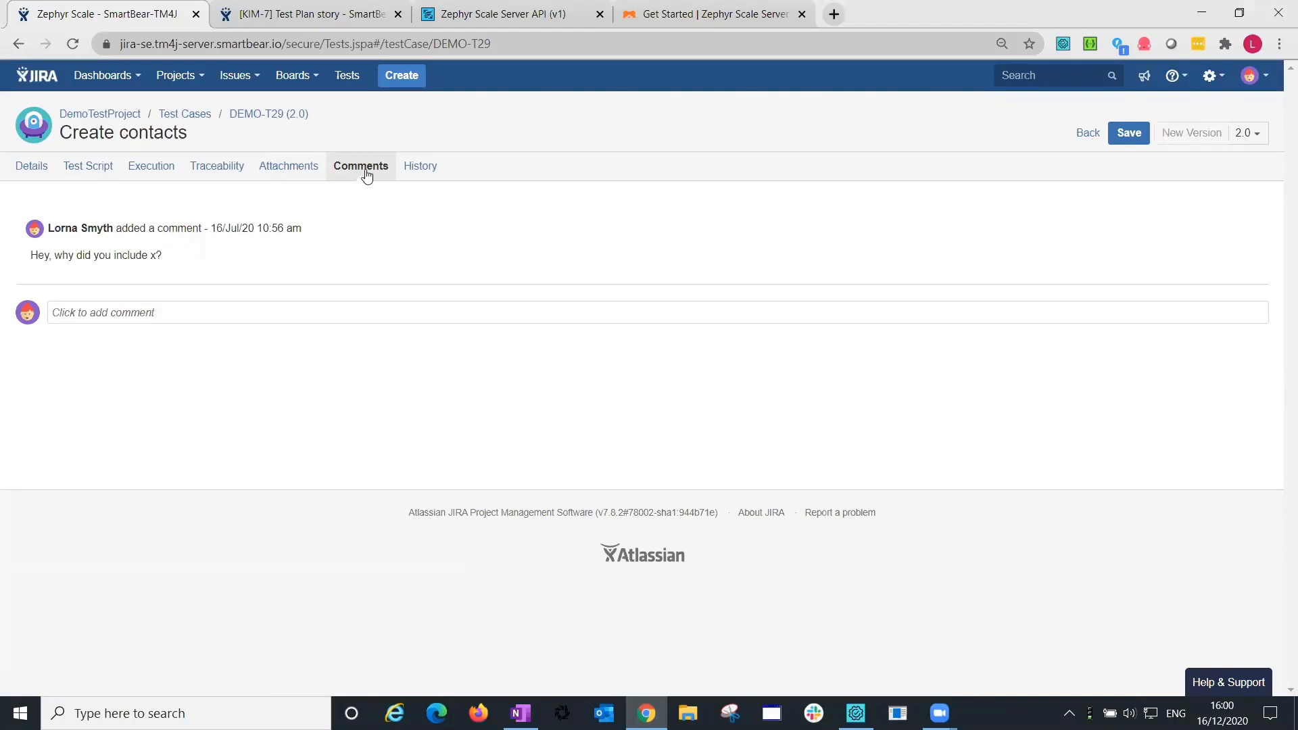
# Expand version 1.0 in the test case history, point out the field, original and new values with temporary arrows, and review the recorded changes.
pyautogui.click(427, 168)
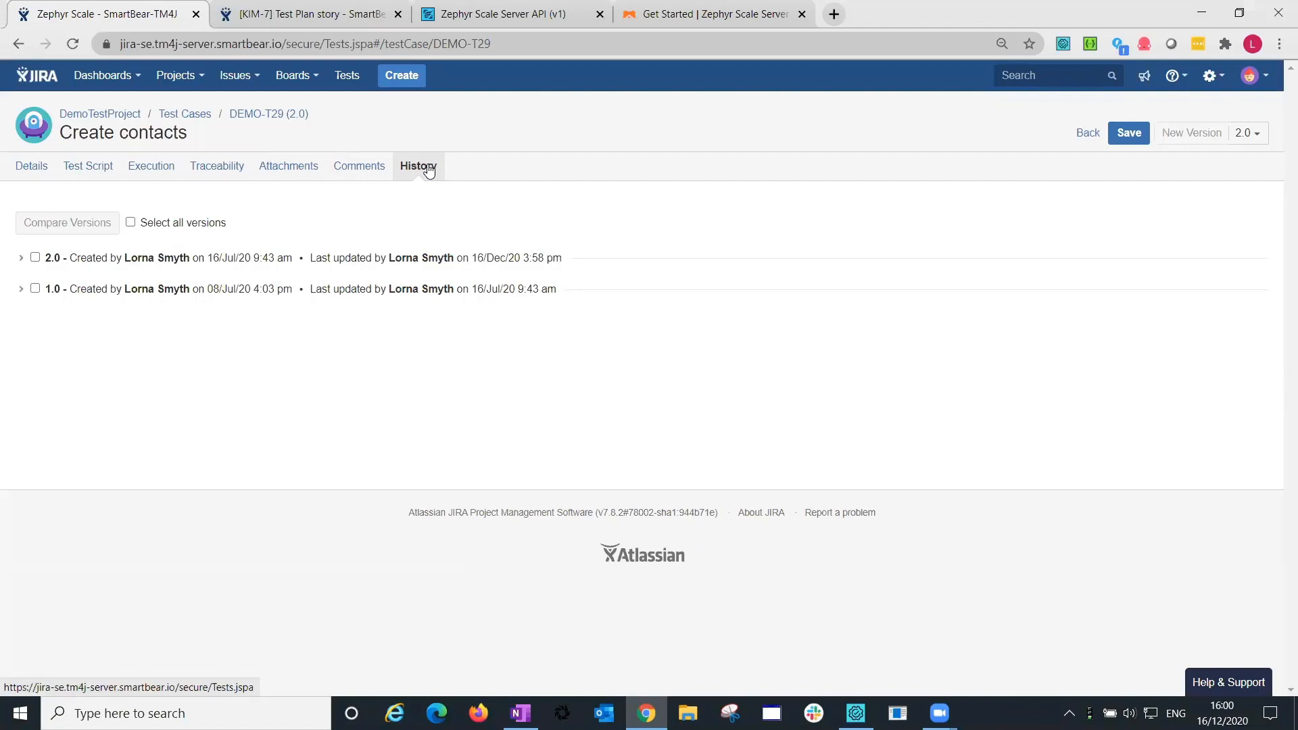
pyautogui.click(21, 291)
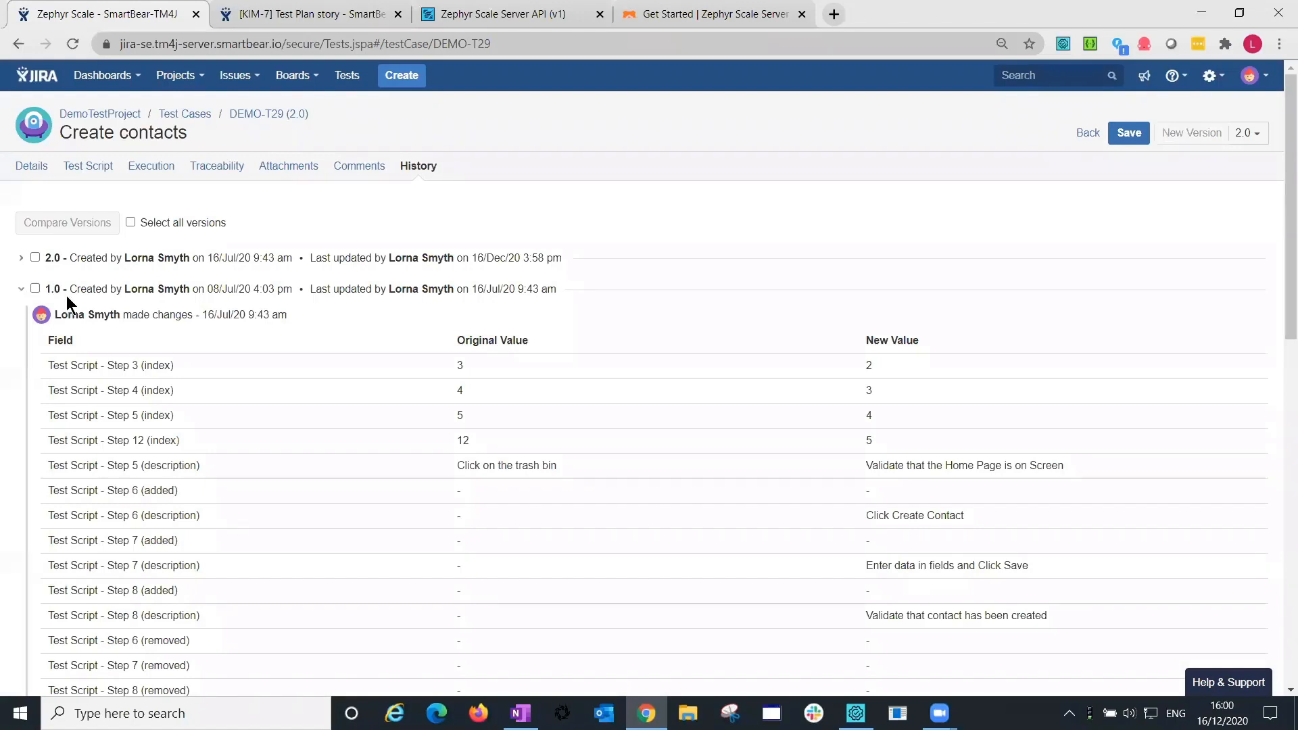
pyautogui.hotkey('ctrl', '2')
pyautogui.moveTo(77, 310); pyautogui.dragTo(15, 236)
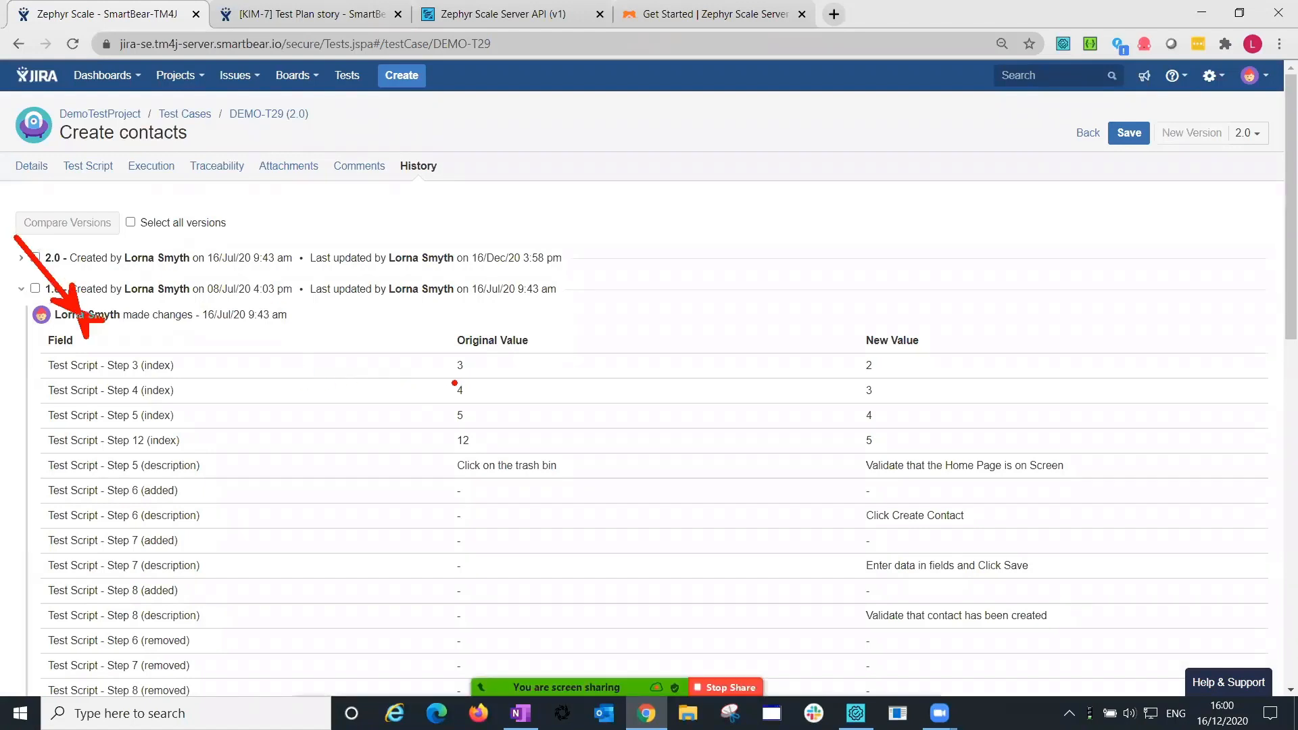
pyautogui.moveTo(457, 366); pyautogui.dragTo(377, 390)
pyautogui.moveTo(779, 401); pyautogui.dragTo(765, 405)
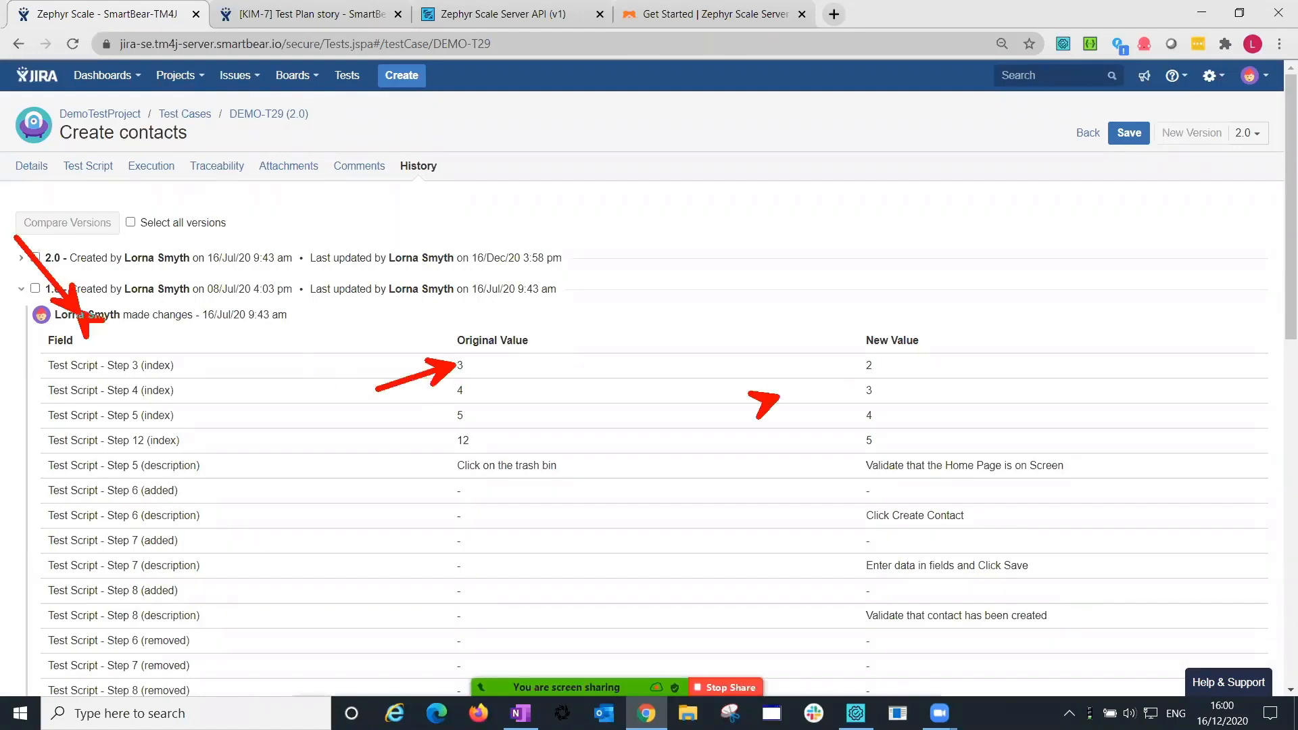
pyautogui.press('Escape')
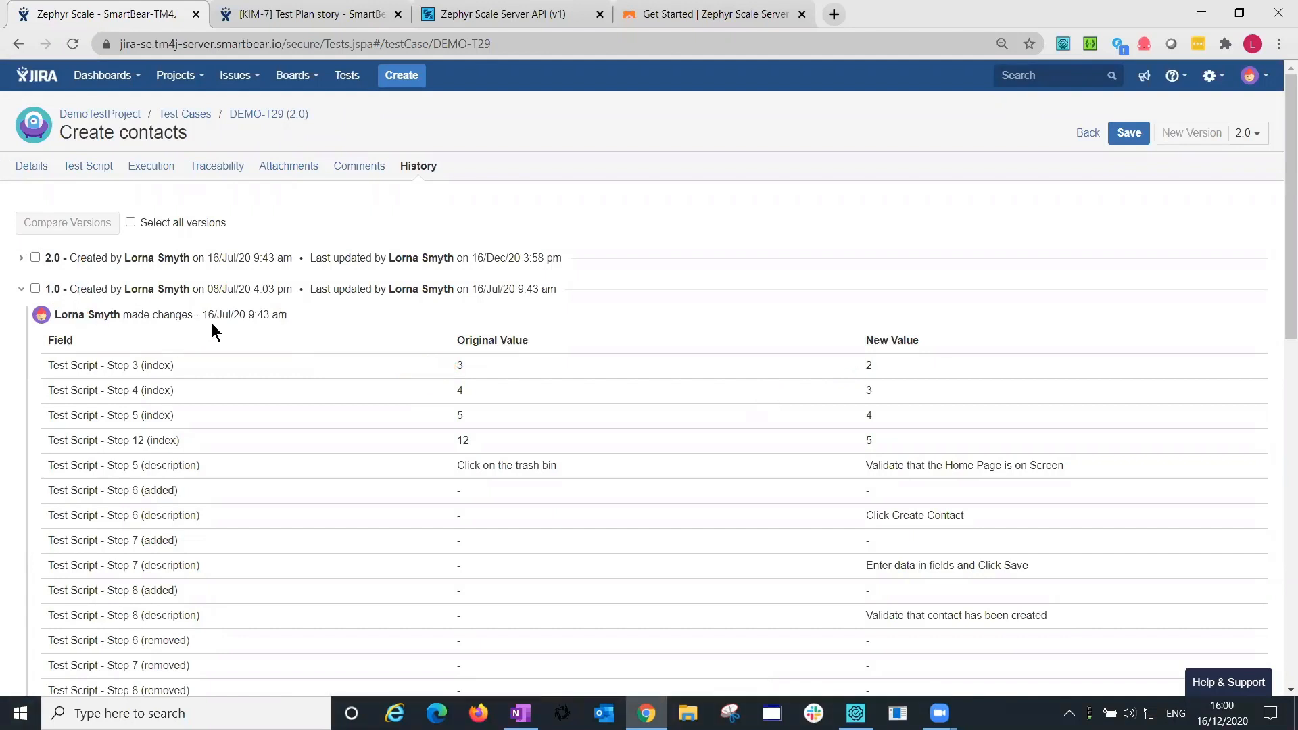
pyautogui.scroll(-12, 211, 322)
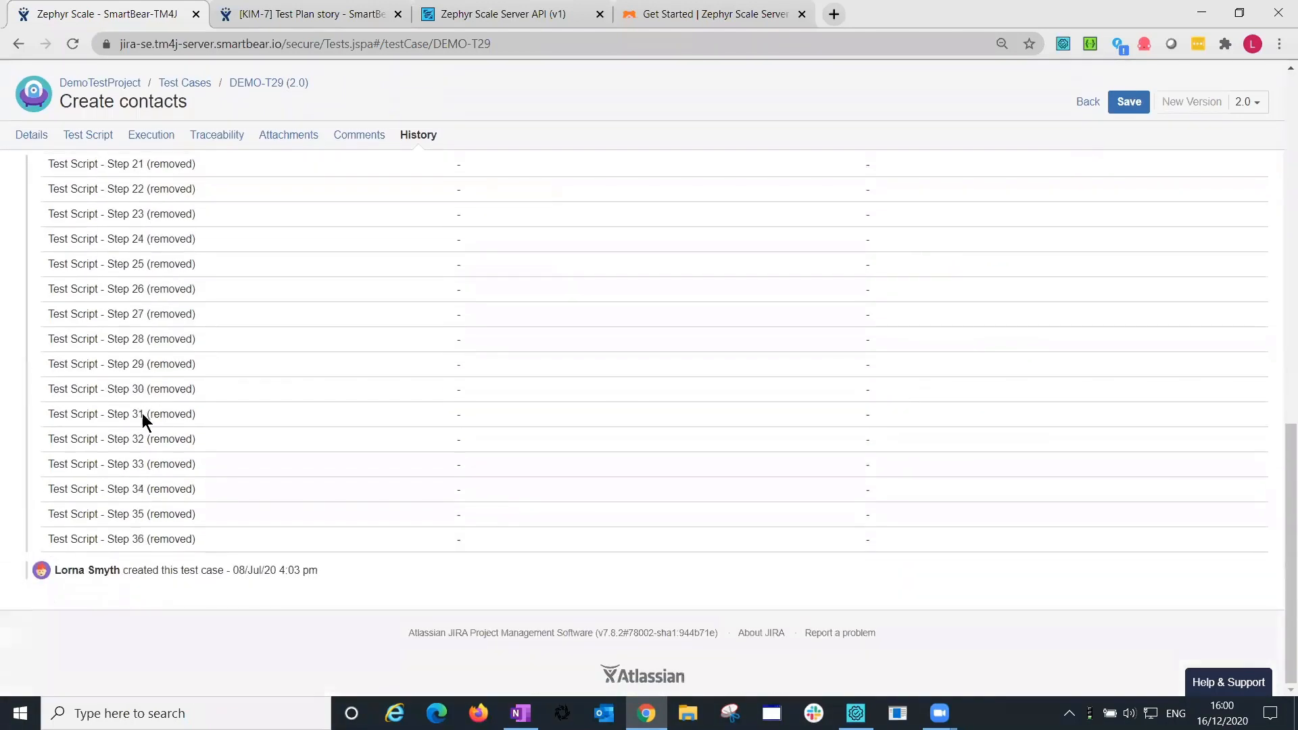
pyautogui.scroll(10, 242, 568)
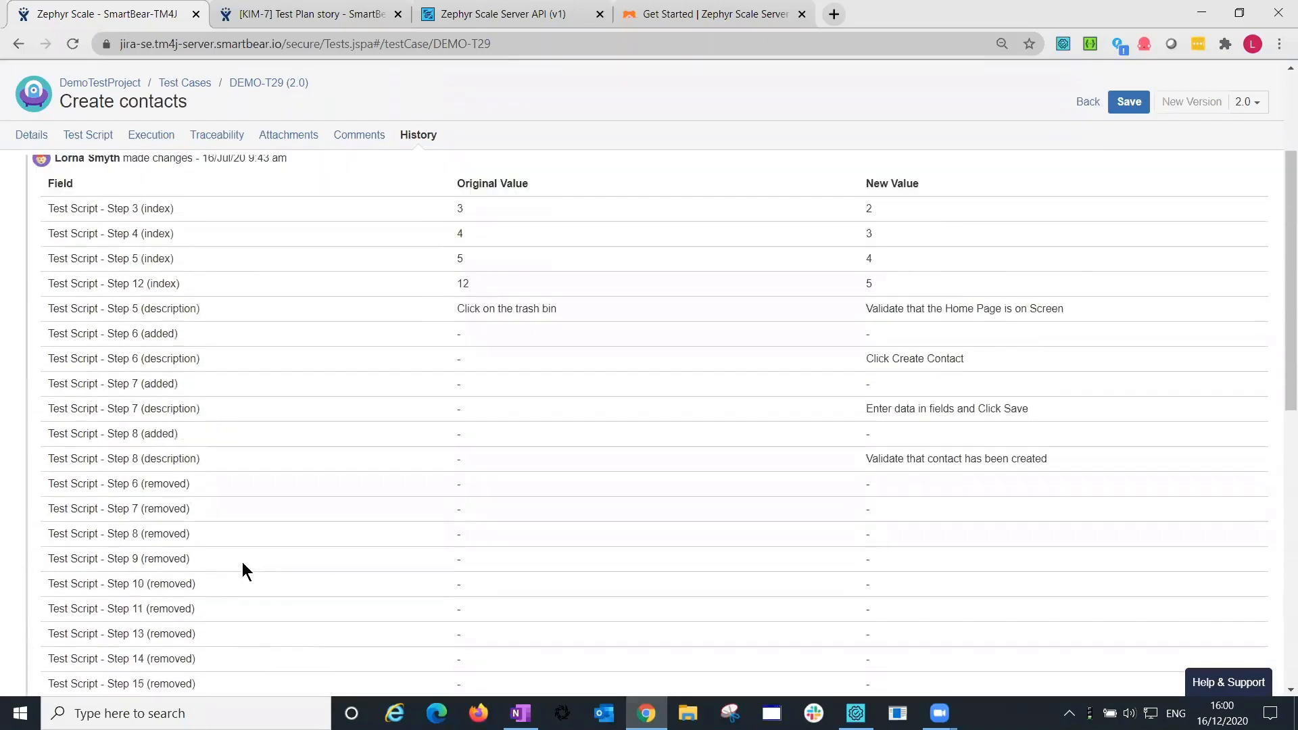
pyautogui.scroll(3, 243, 572)
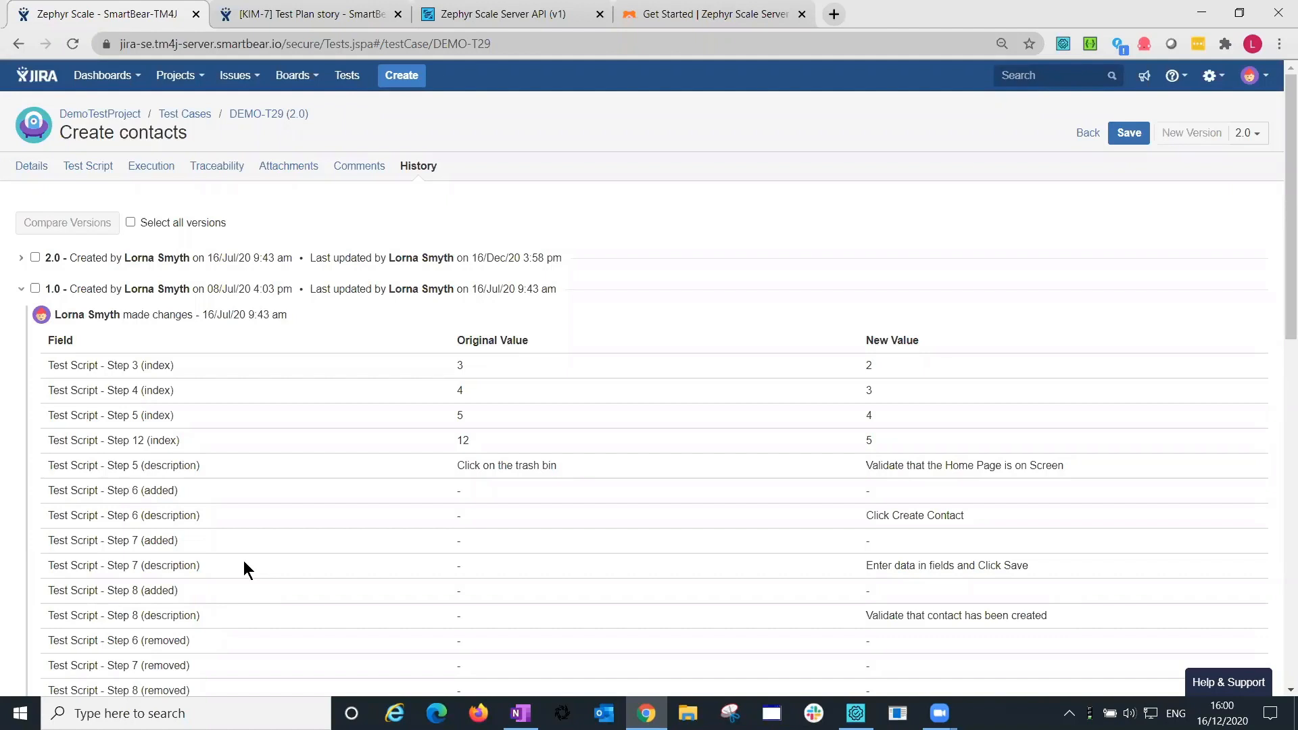
# Save the Create contacts test case and create a new version of it.
pyautogui.click(1129, 139)
pyautogui.click(1193, 137)
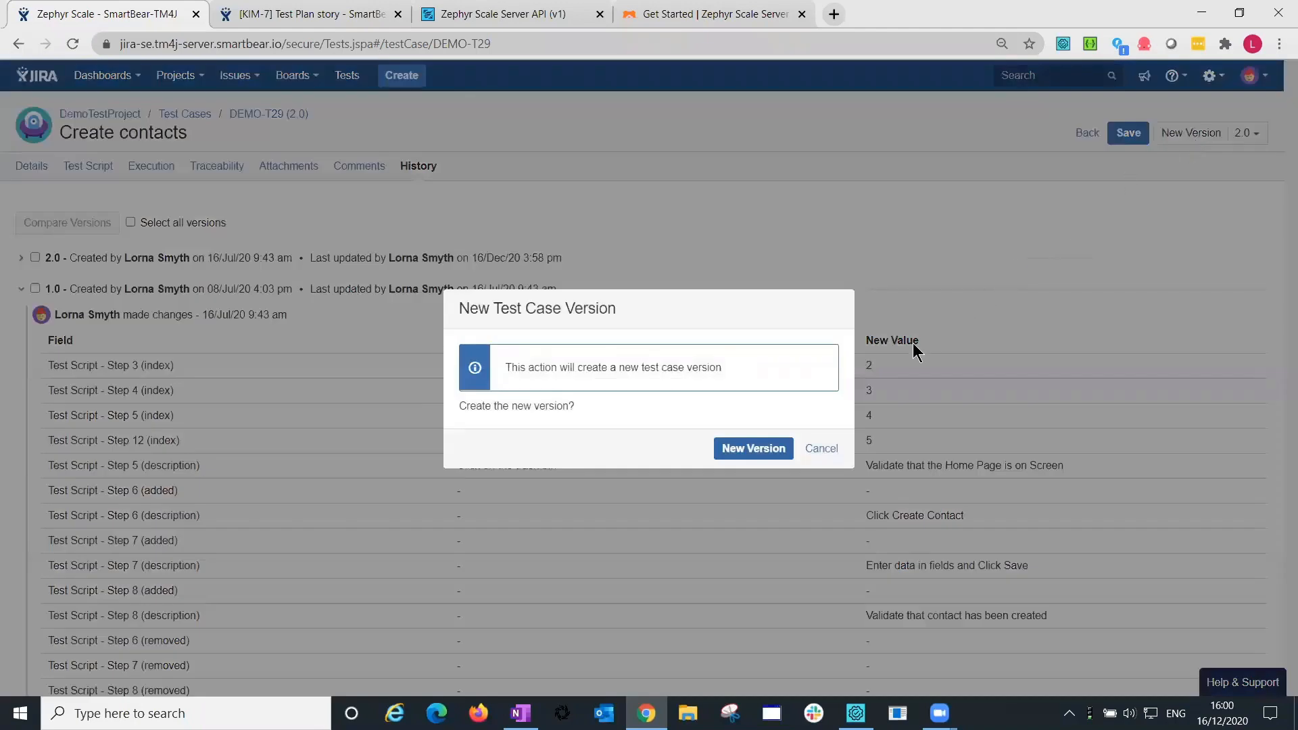
pyautogui.click(772, 446)
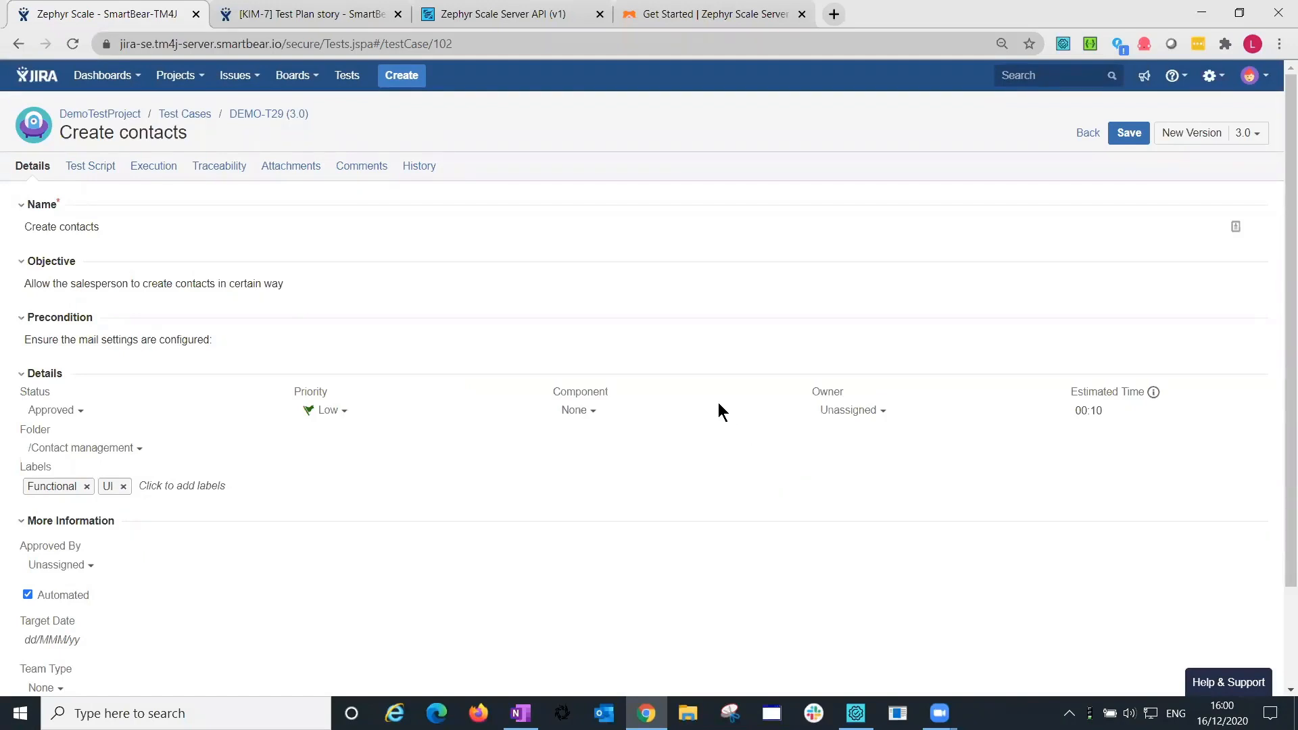
# Compare versions 2.0 and 3.0 of the test case from its history.
pyautogui.click(419, 169)
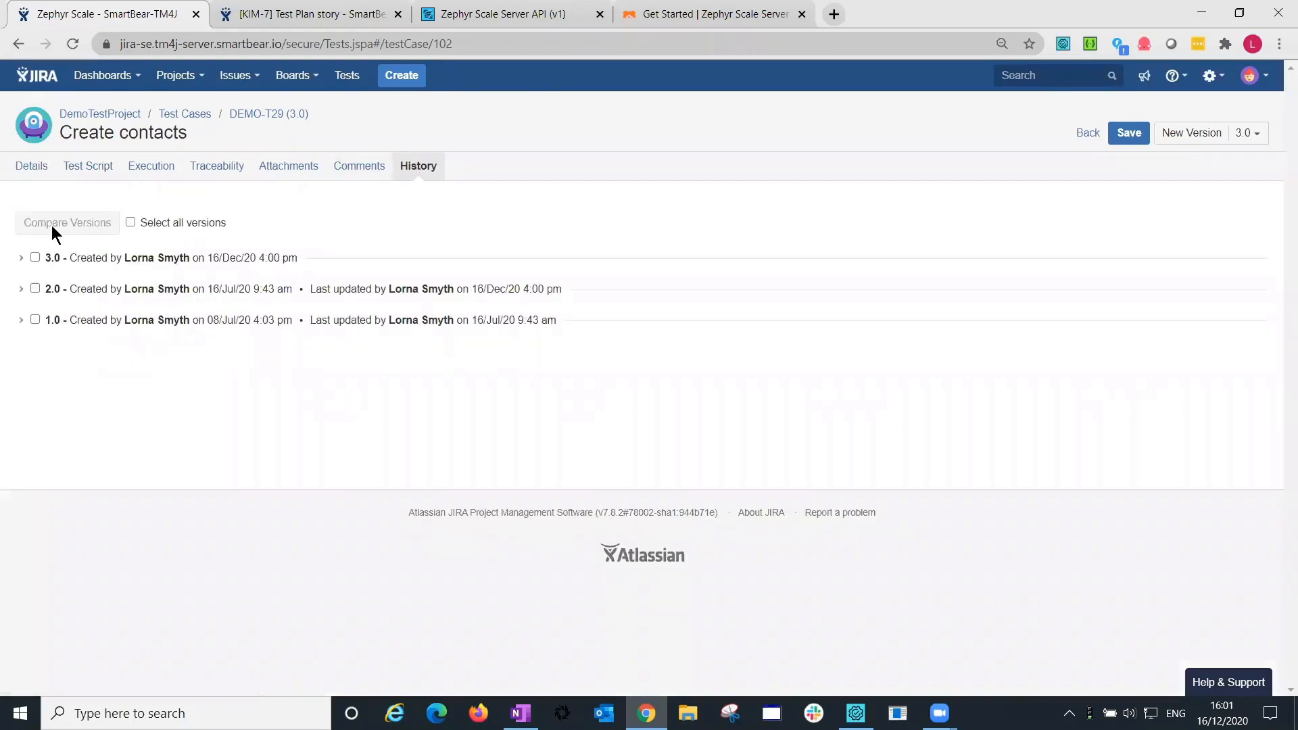
pyautogui.moveTo(41, 252); pyautogui.dragTo(45, 257)
pyautogui.click(35, 290)
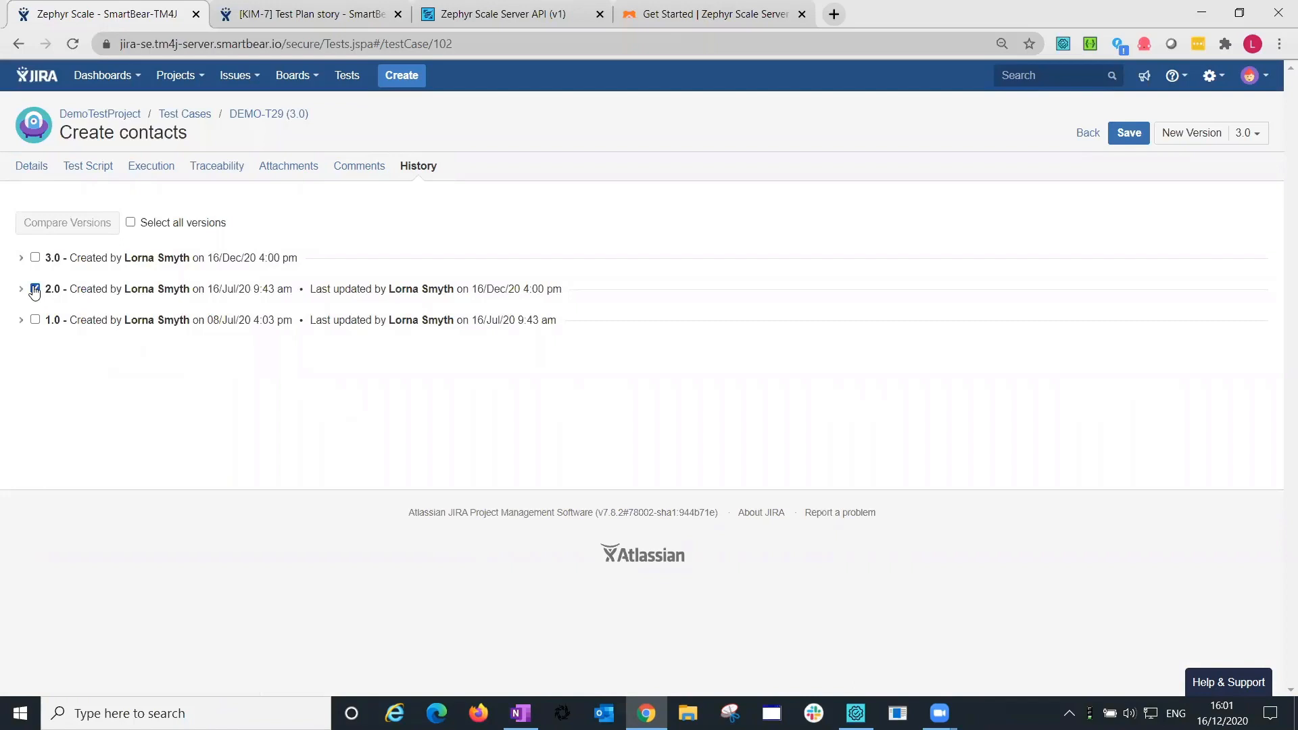
pyautogui.click(35, 259)
pyautogui.click(61, 220)
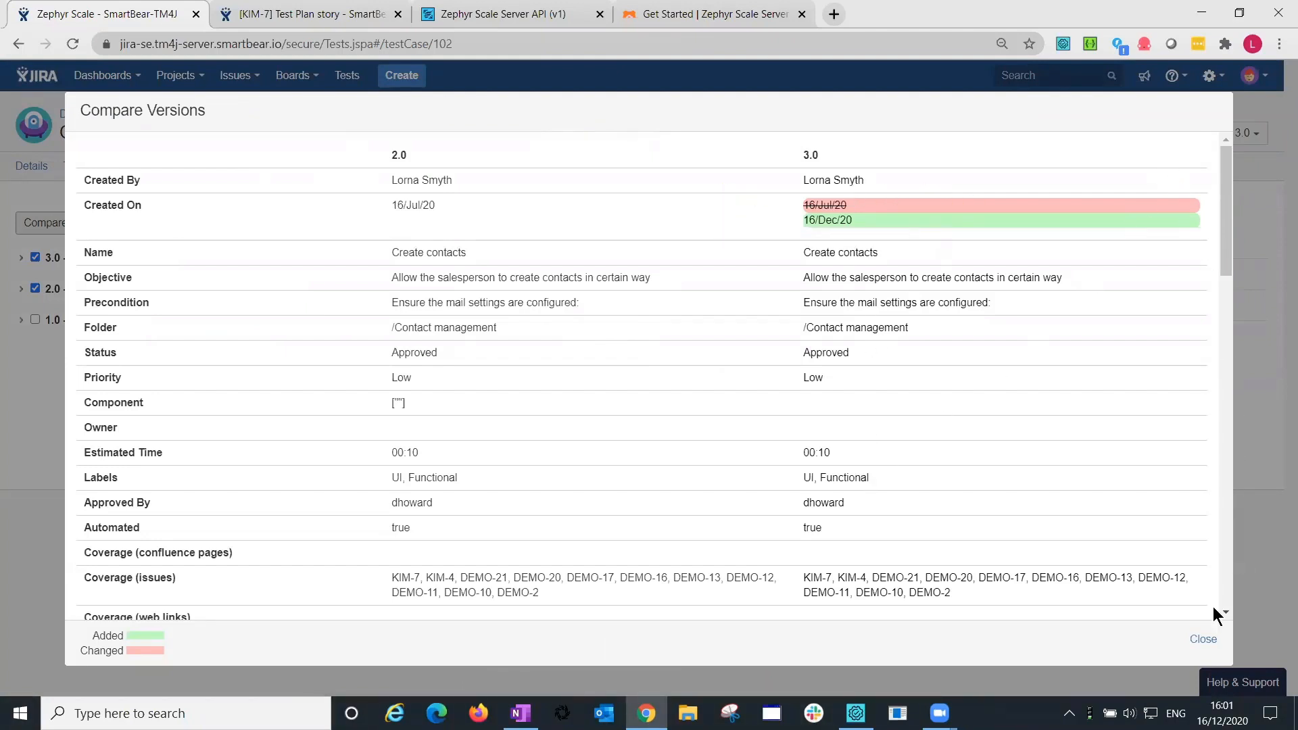
# Close the version comparison, view the test case's details and return to the project's test case list.
pyautogui.click(1202, 640)
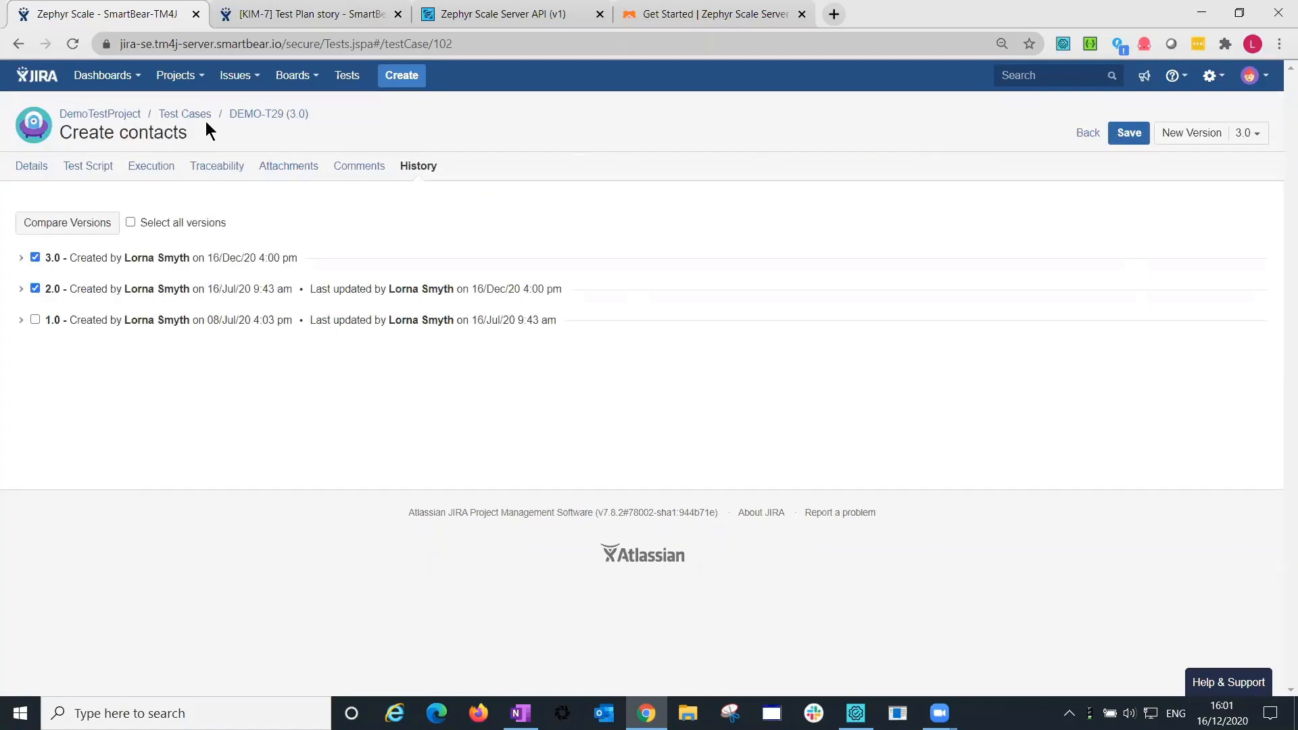
pyautogui.click(42, 174)
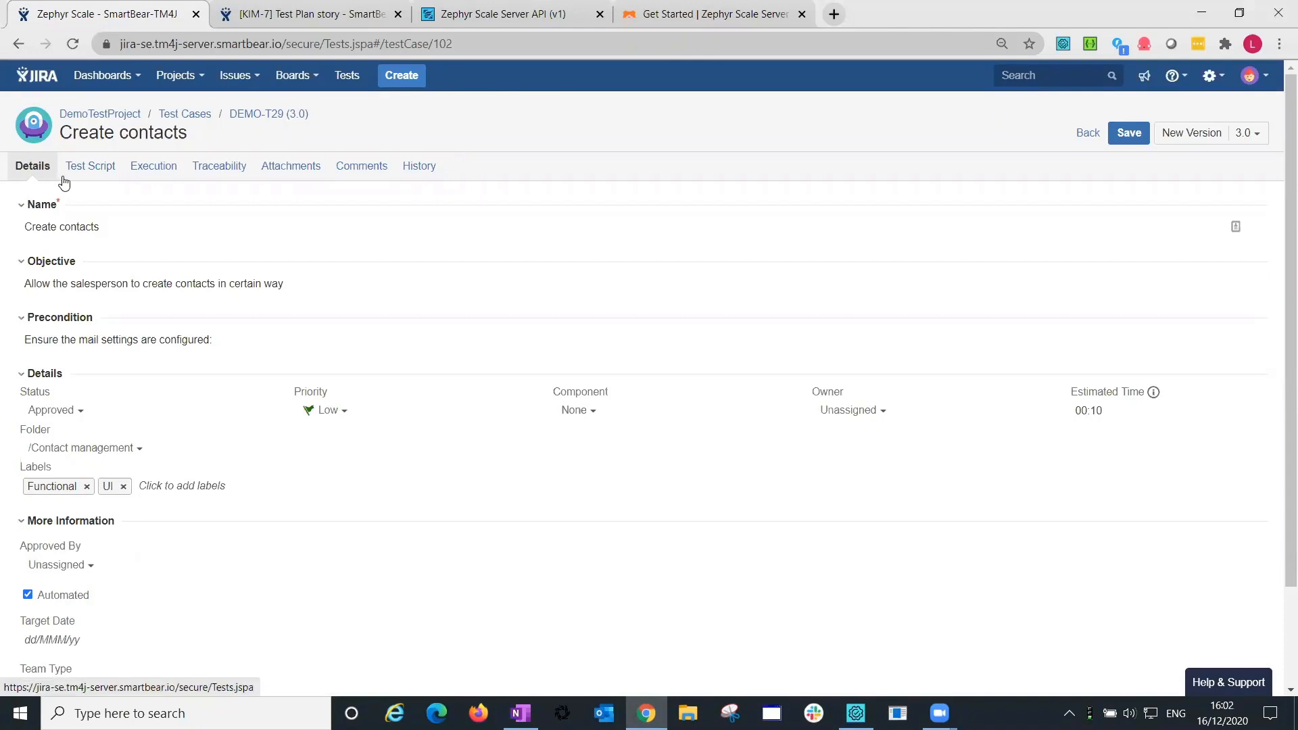
pyautogui.click(1090, 133)
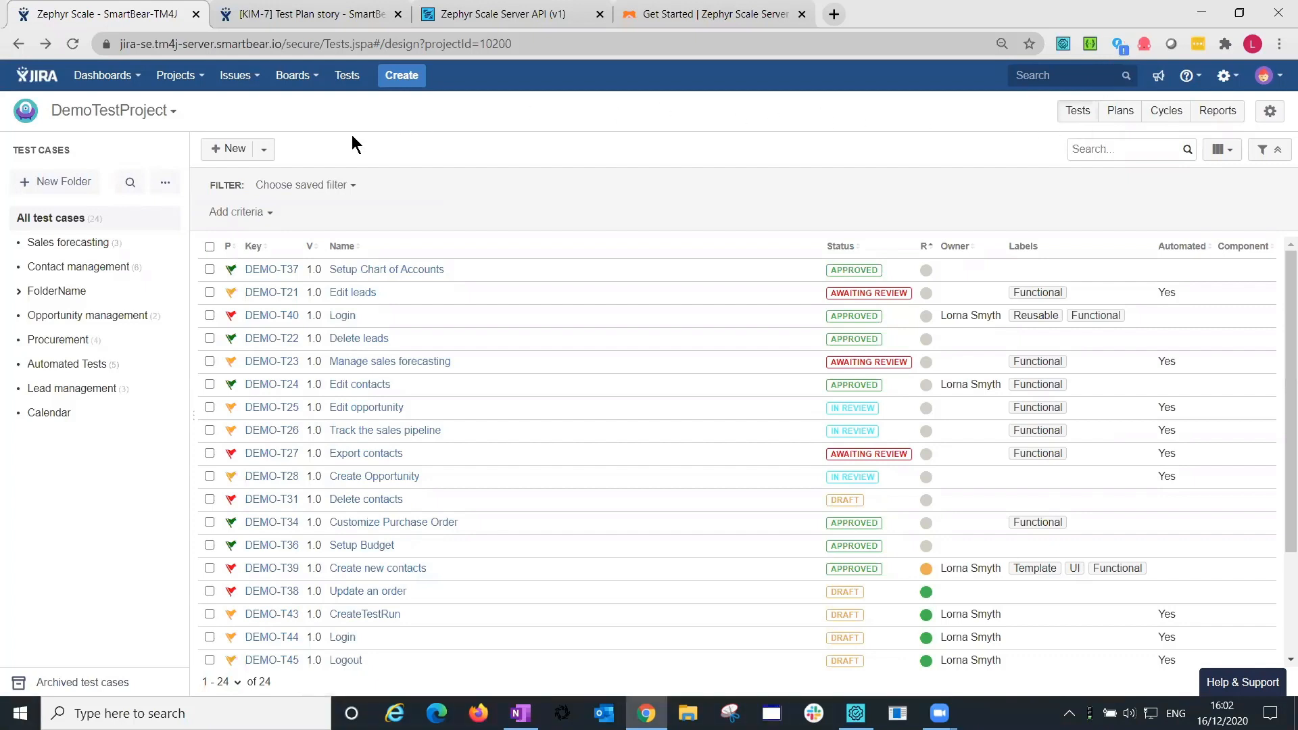
# Review the options for creating and importing test cases, and the bulk actions for Setup Chart of Accounts and Edit leads.
pyautogui.click(264, 149)
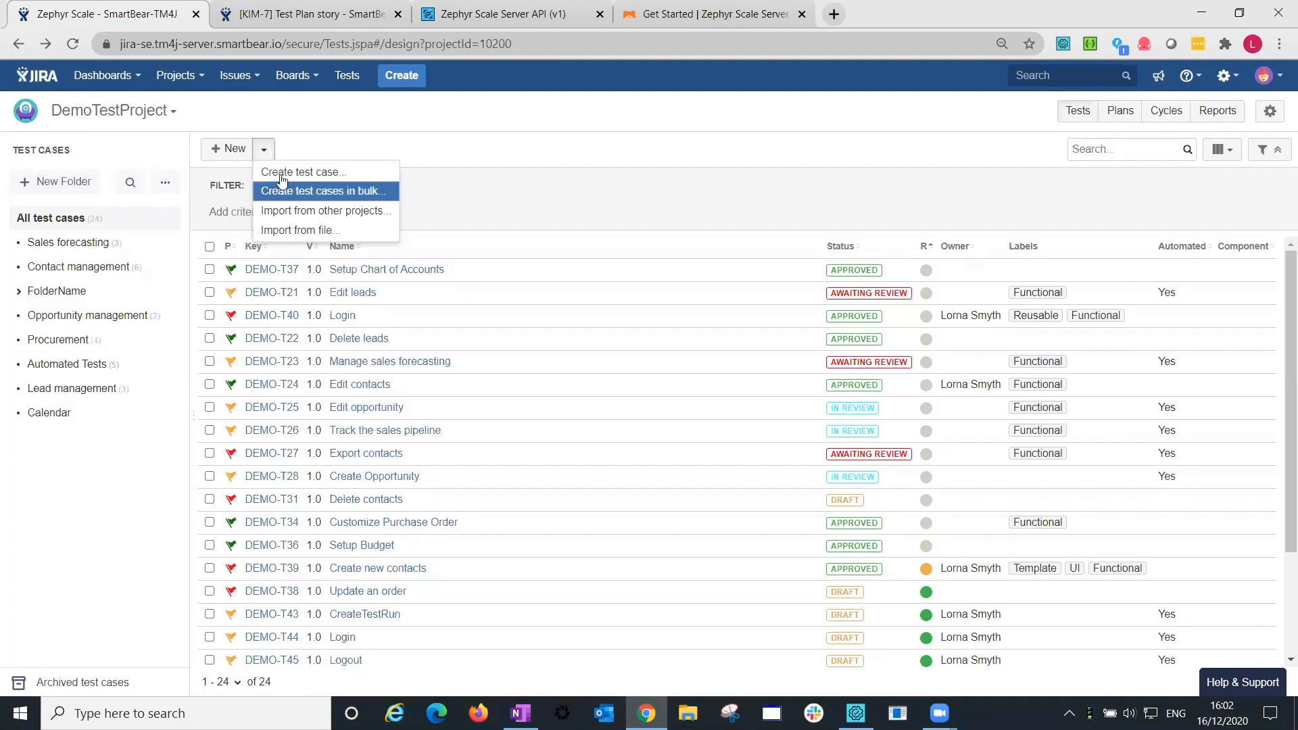
pyautogui.click(301, 140)
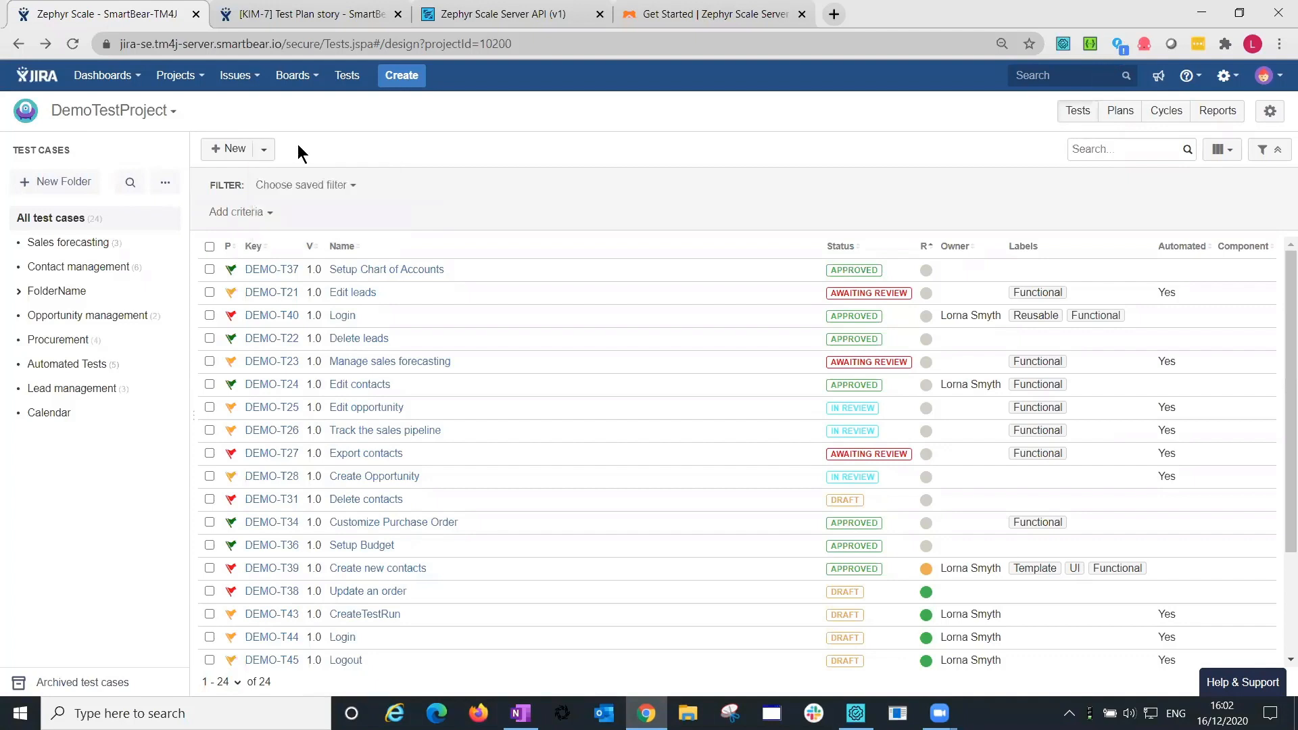
pyautogui.click(210, 270)
pyautogui.click(209, 292)
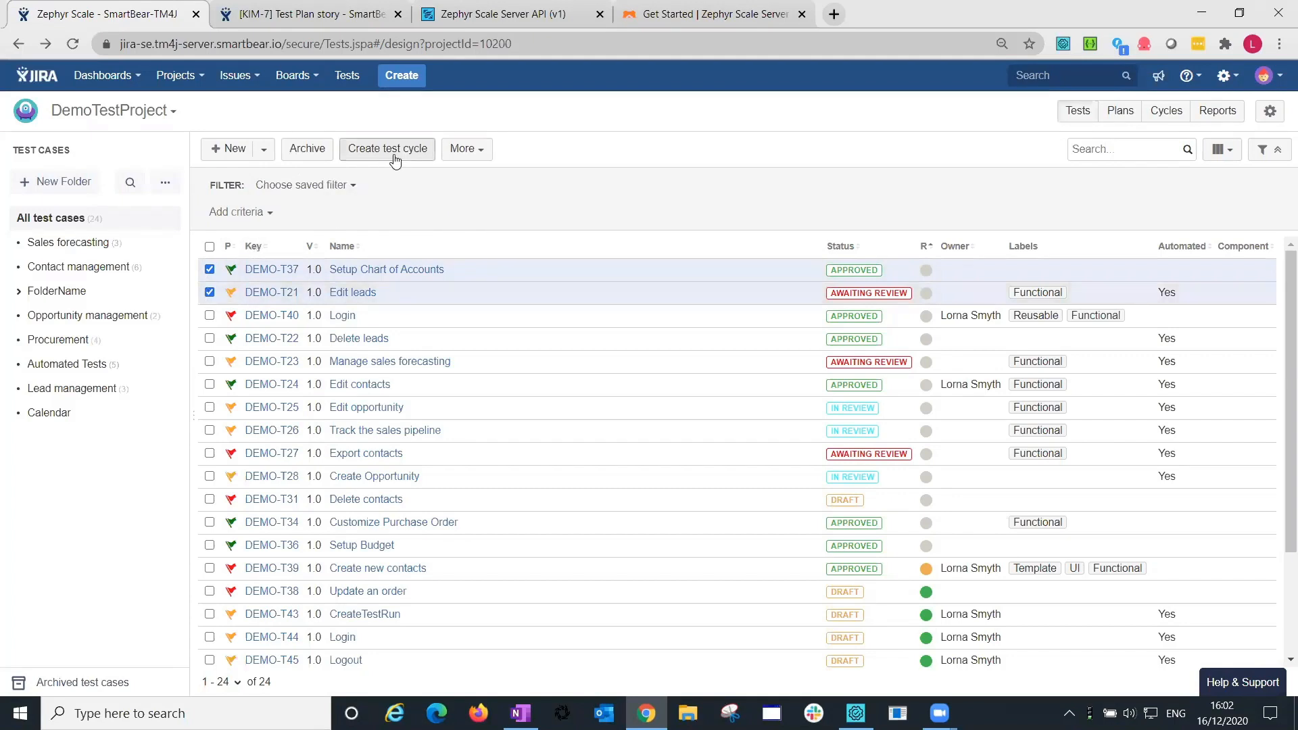
pyautogui.click(465, 149)
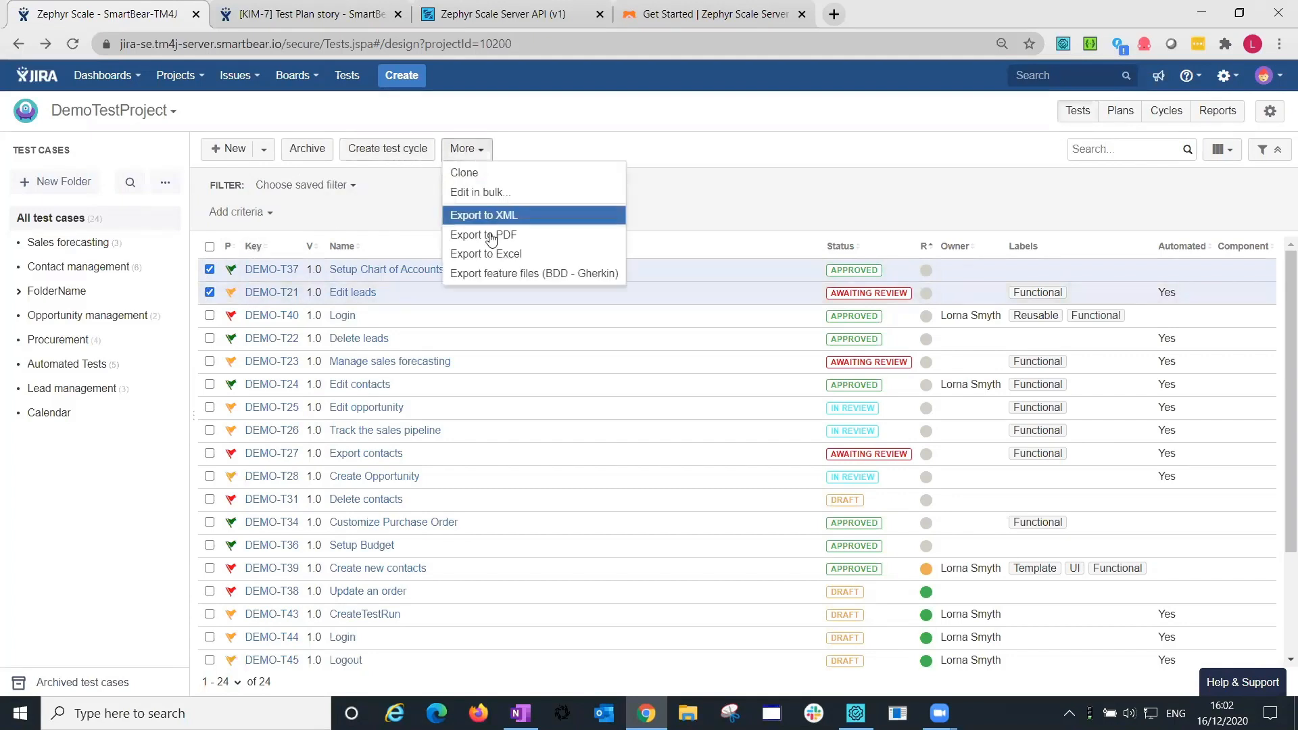
pyautogui.click(485, 151)
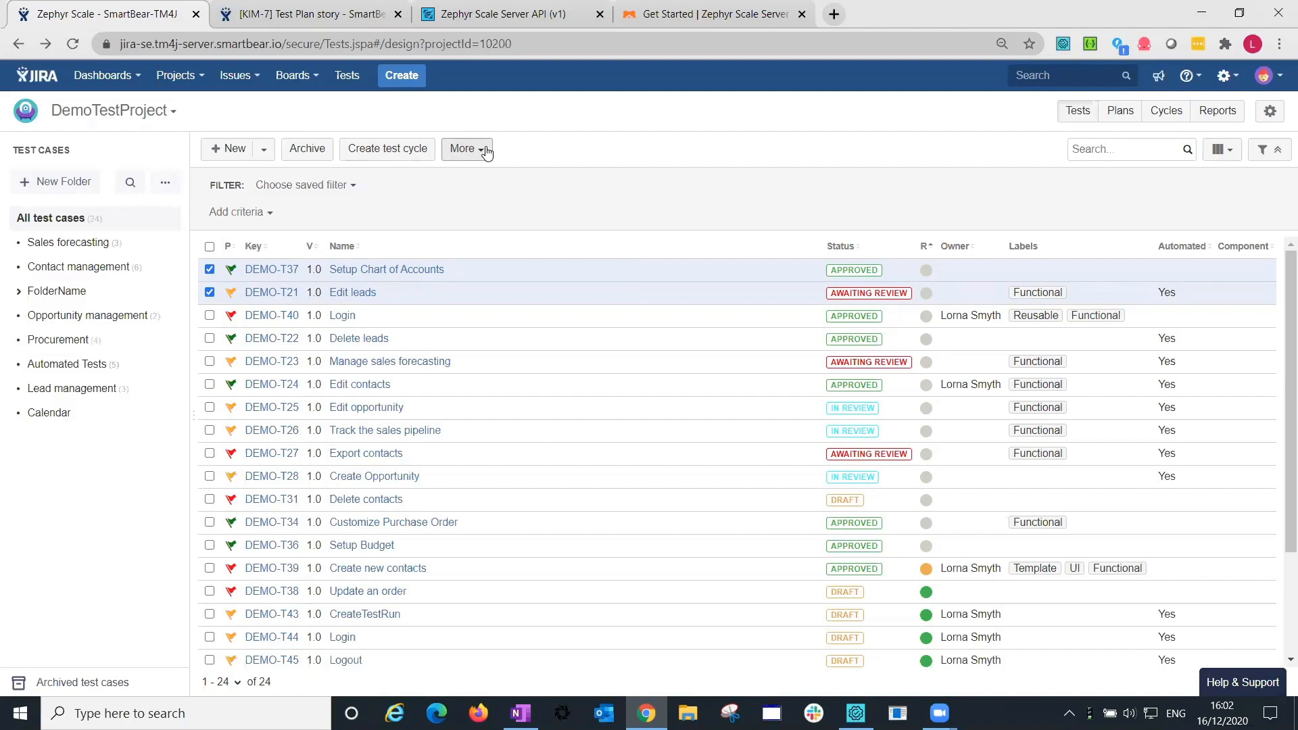
# View the project's test cycles and point out the progress, planned start date and planned end date columns with temporary arrows.
pyautogui.click(1167, 114)
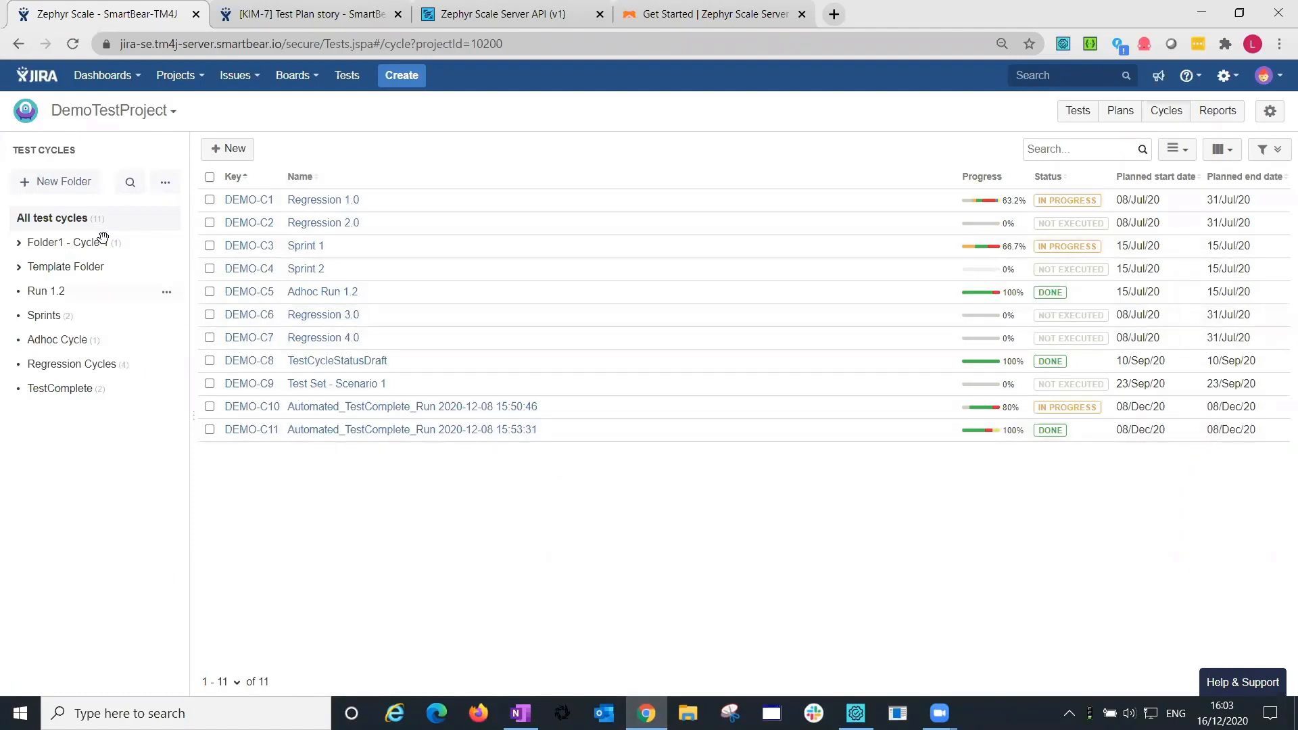
pyautogui.hotkey('ctrl', '2')
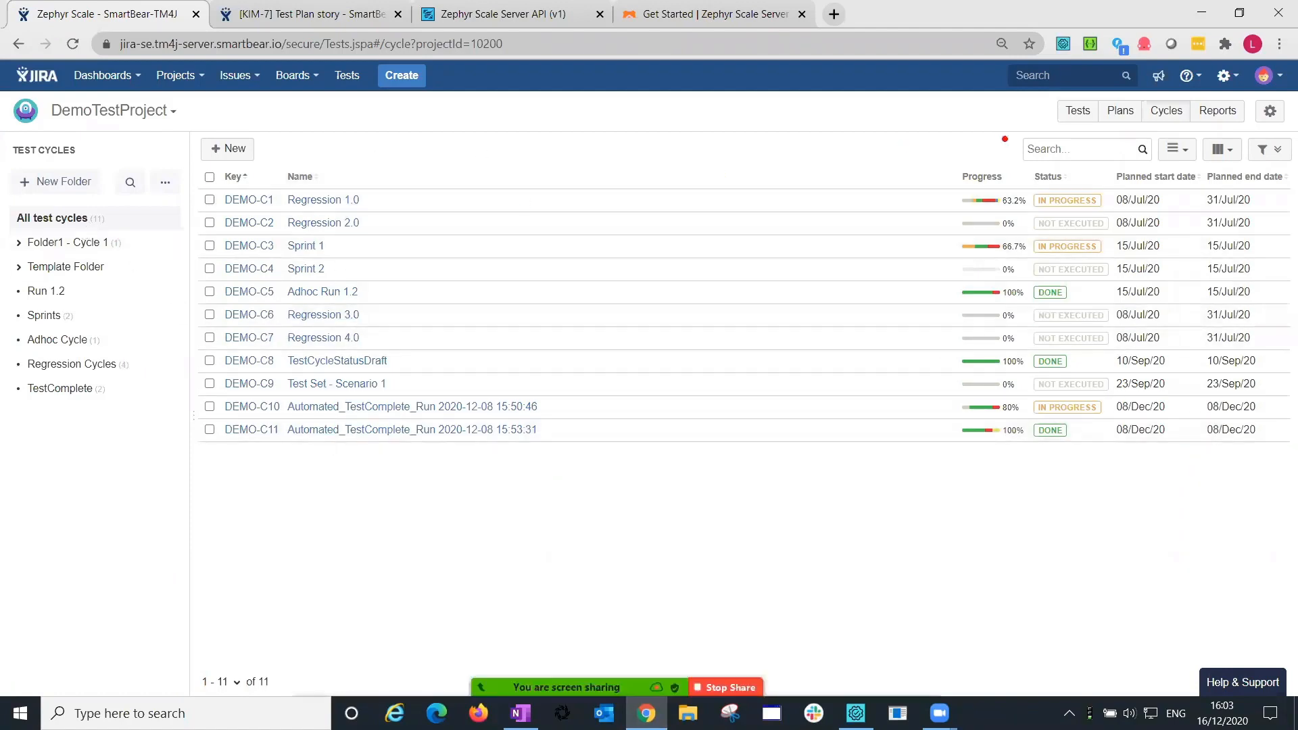
pyautogui.moveTo(1006, 192); pyautogui.dragTo(1070, 100)
pyautogui.moveTo(1168, 189); pyautogui.dragTo(1243, 114)
pyautogui.moveTo(1251, 195); pyautogui.dragTo(1297, 93)
pyautogui.press('Escape')
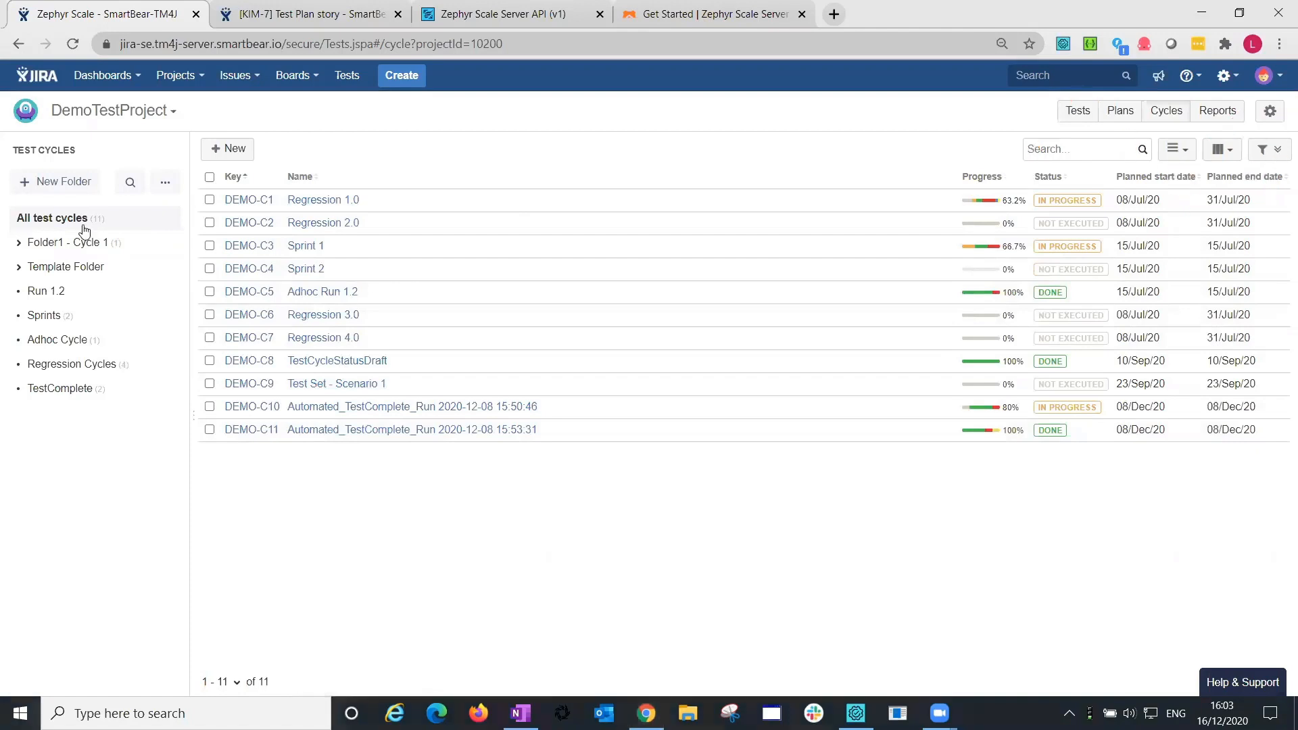
# Review the available columns for the test cycle list and select the Regression 1.0 cycle to see its actions.
pyautogui.click(1222, 149)
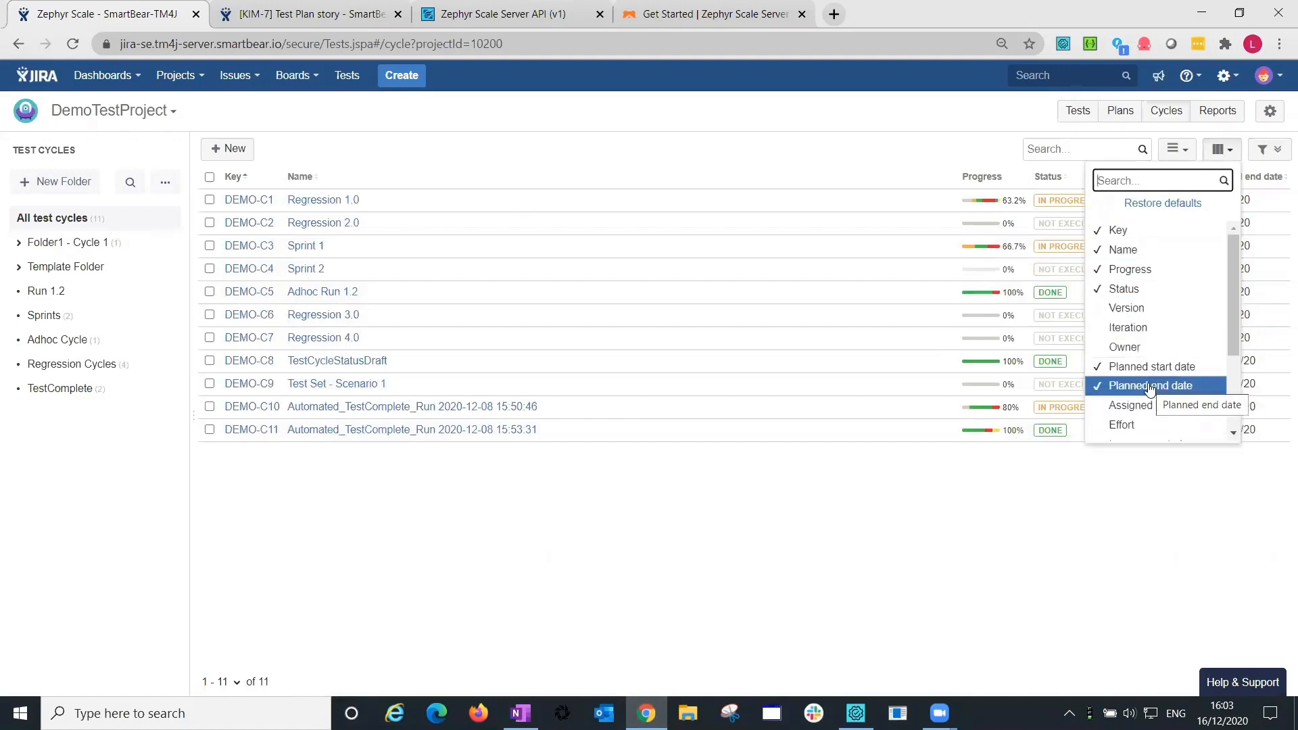
pyautogui.click(624, 144)
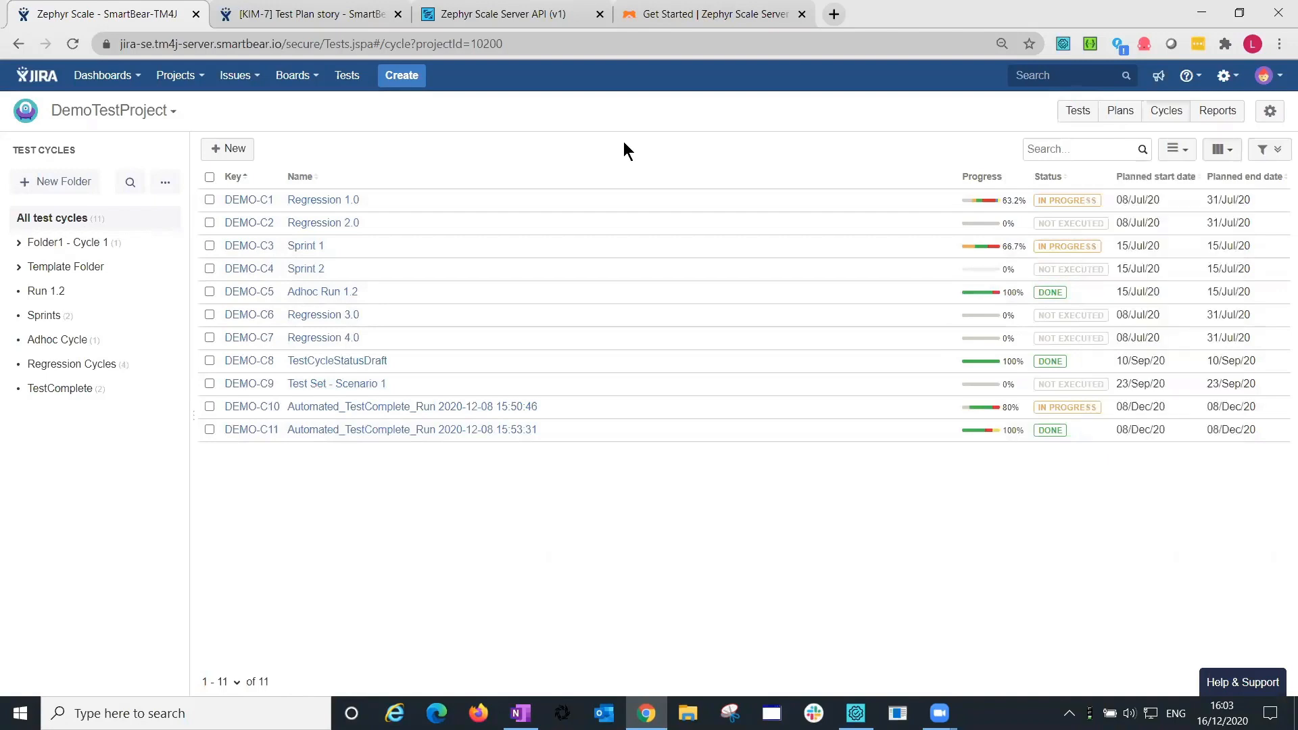
pyautogui.click(209, 199)
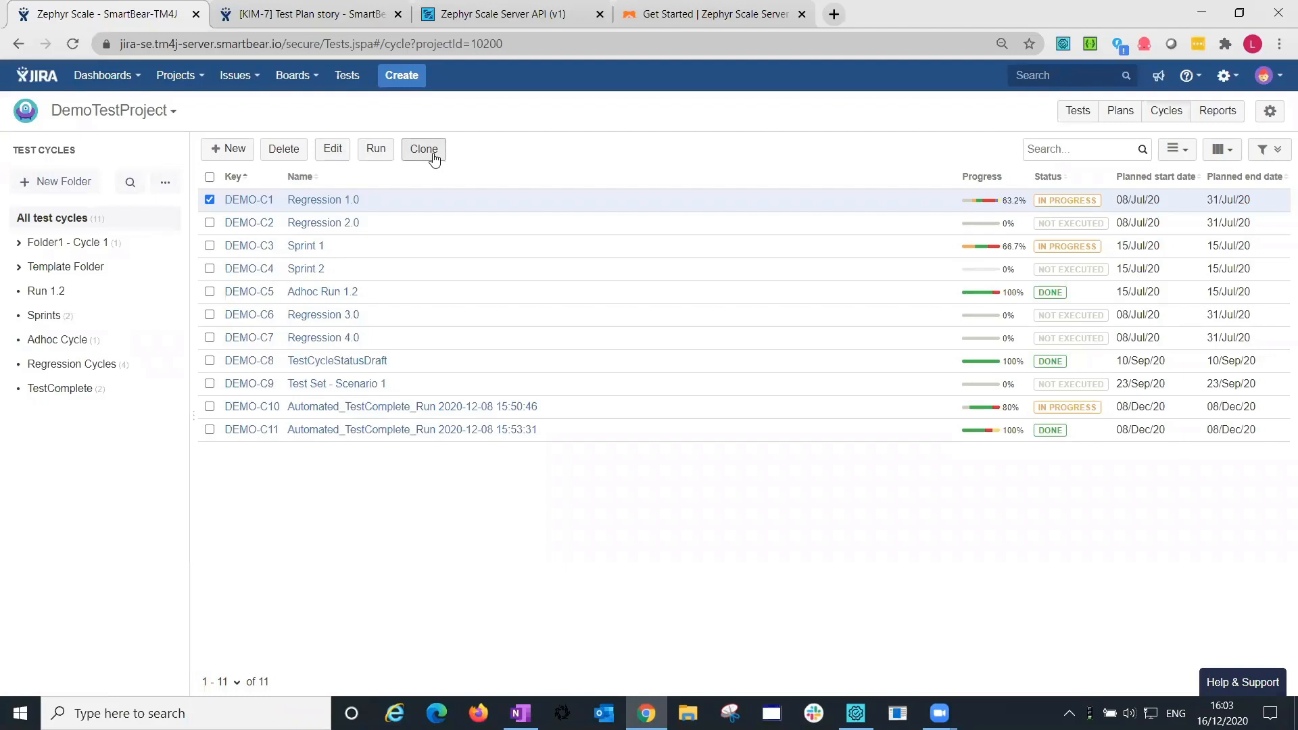
# Open a new test cycle form, point out its Details, Test Cases and Traceability sections with temporary arrows, and leave without saving.
pyautogui.click(233, 155)
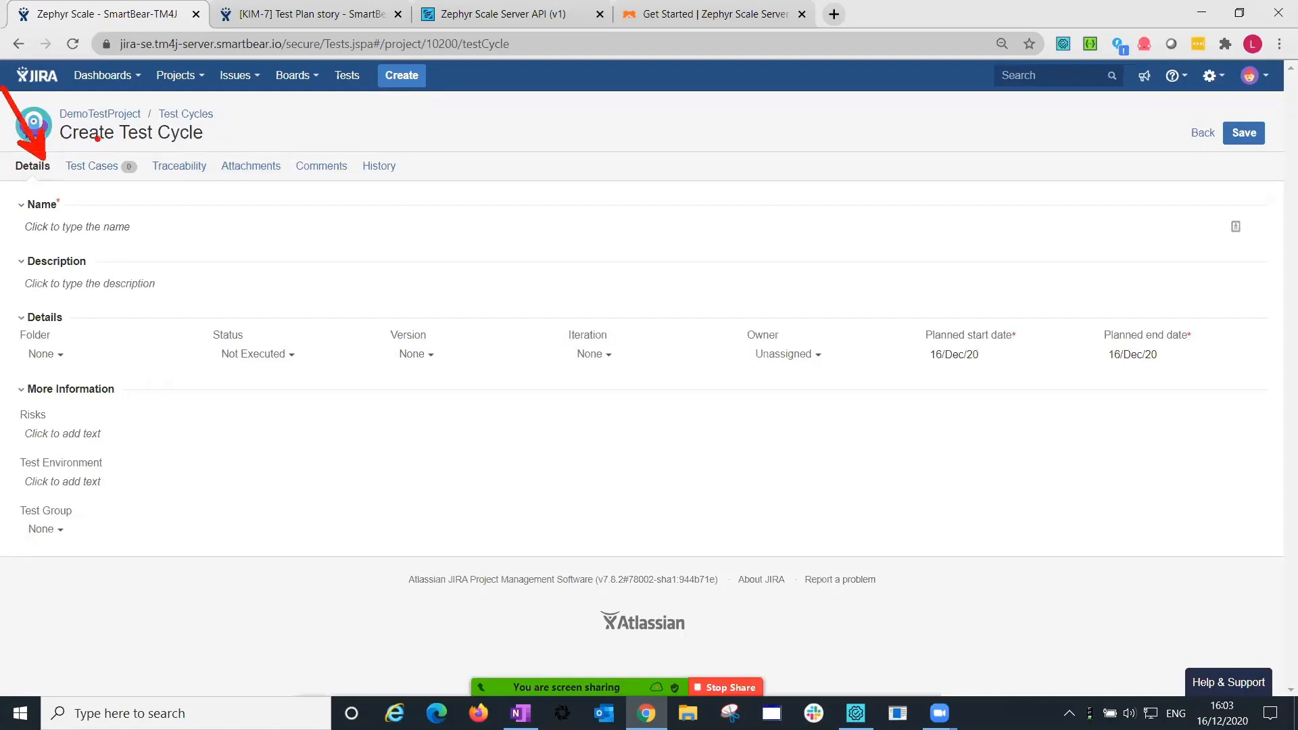
pyautogui.click(106, 150)
pyautogui.click(202, 155)
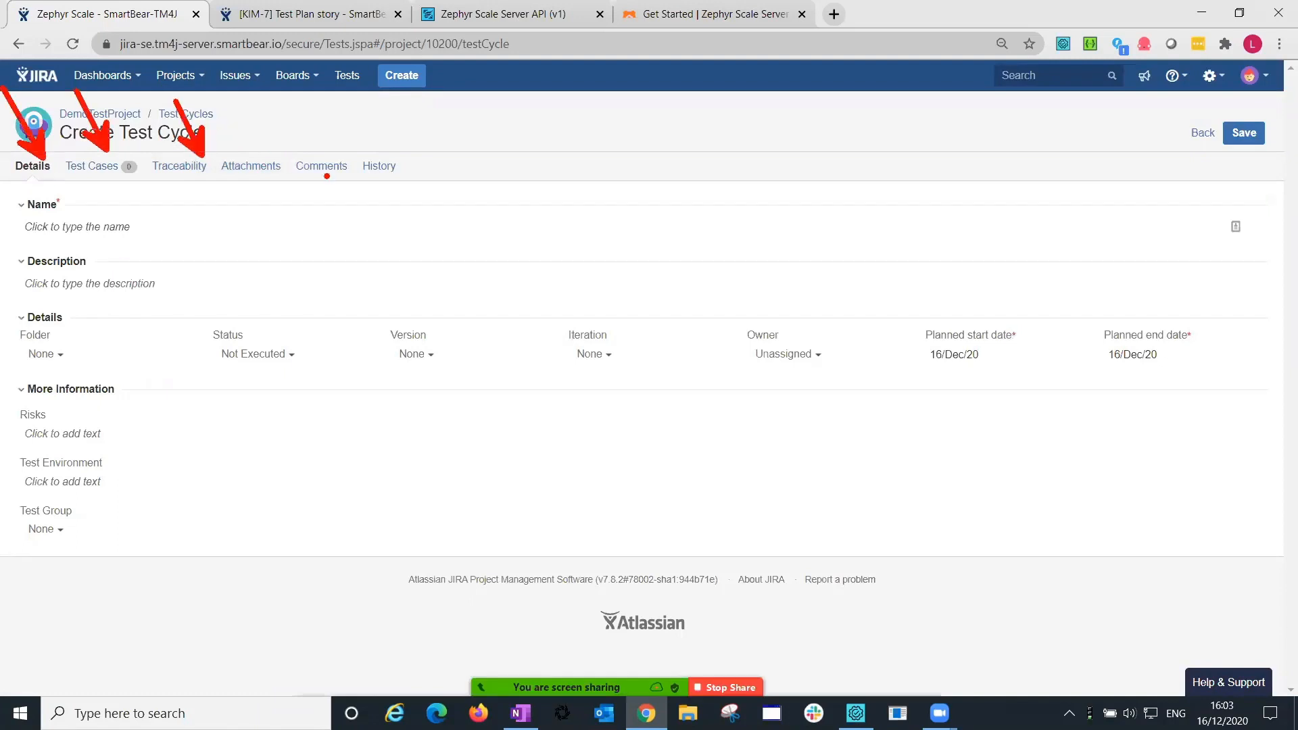
pyautogui.press('Escape')
pyautogui.click(1204, 138)
pyautogui.click(734, 158)
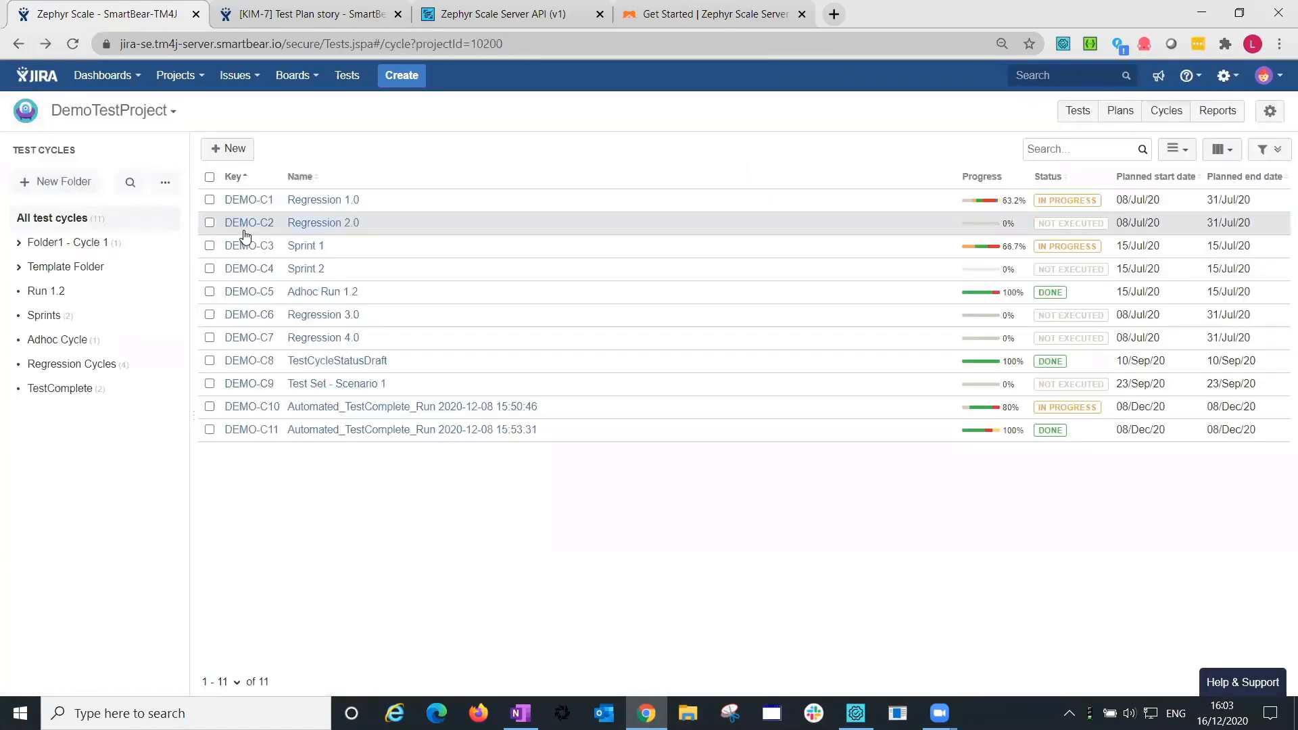
# Open the Regression 1.0 cycle for editing and point out its name, description, folder, planned dates and risks with temporary arrows.
pyautogui.click(208, 199)
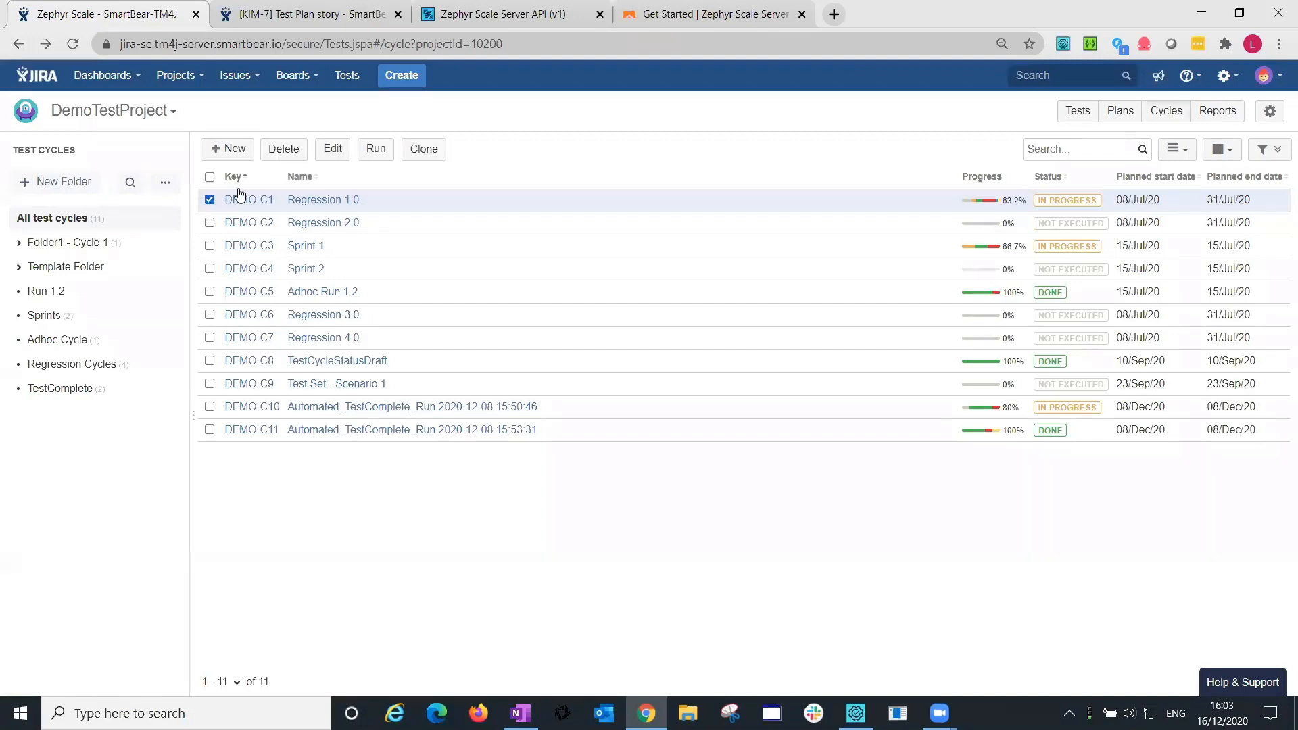
pyautogui.click(328, 148)
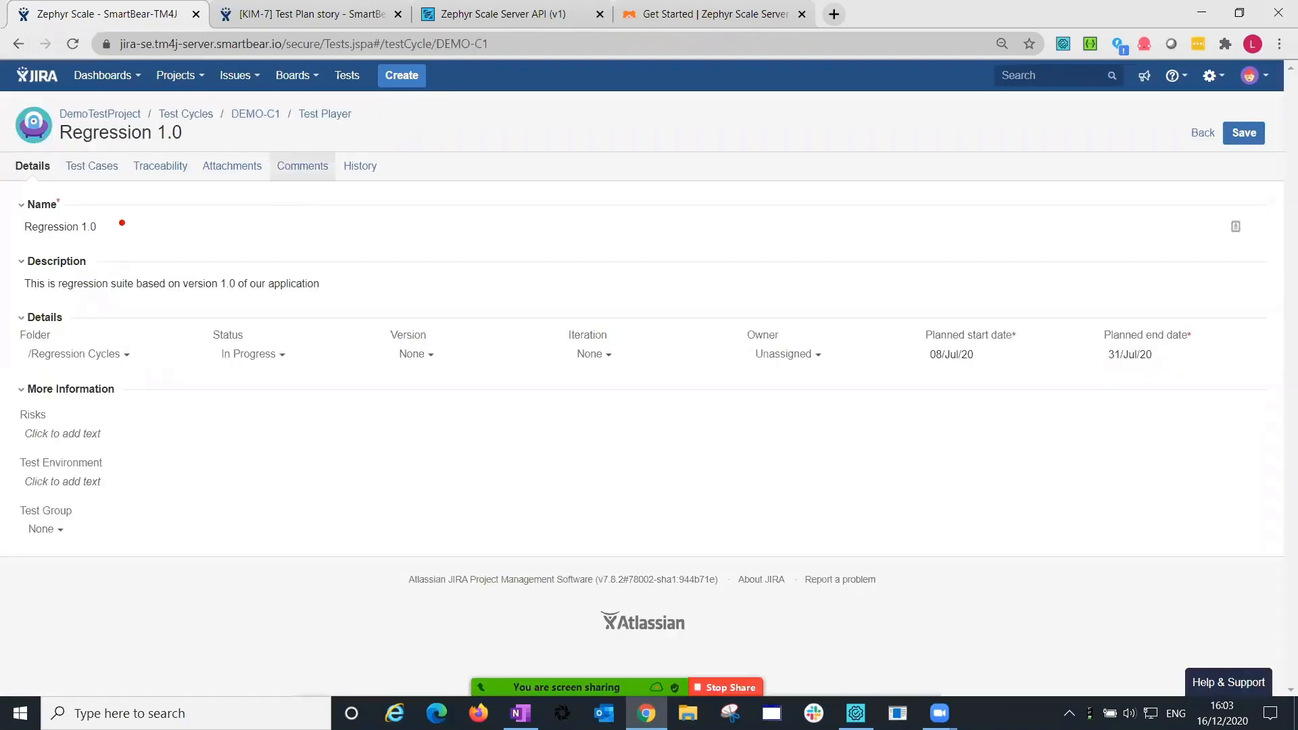
pyautogui.moveTo(112, 226); pyautogui.dragTo(229, 181)
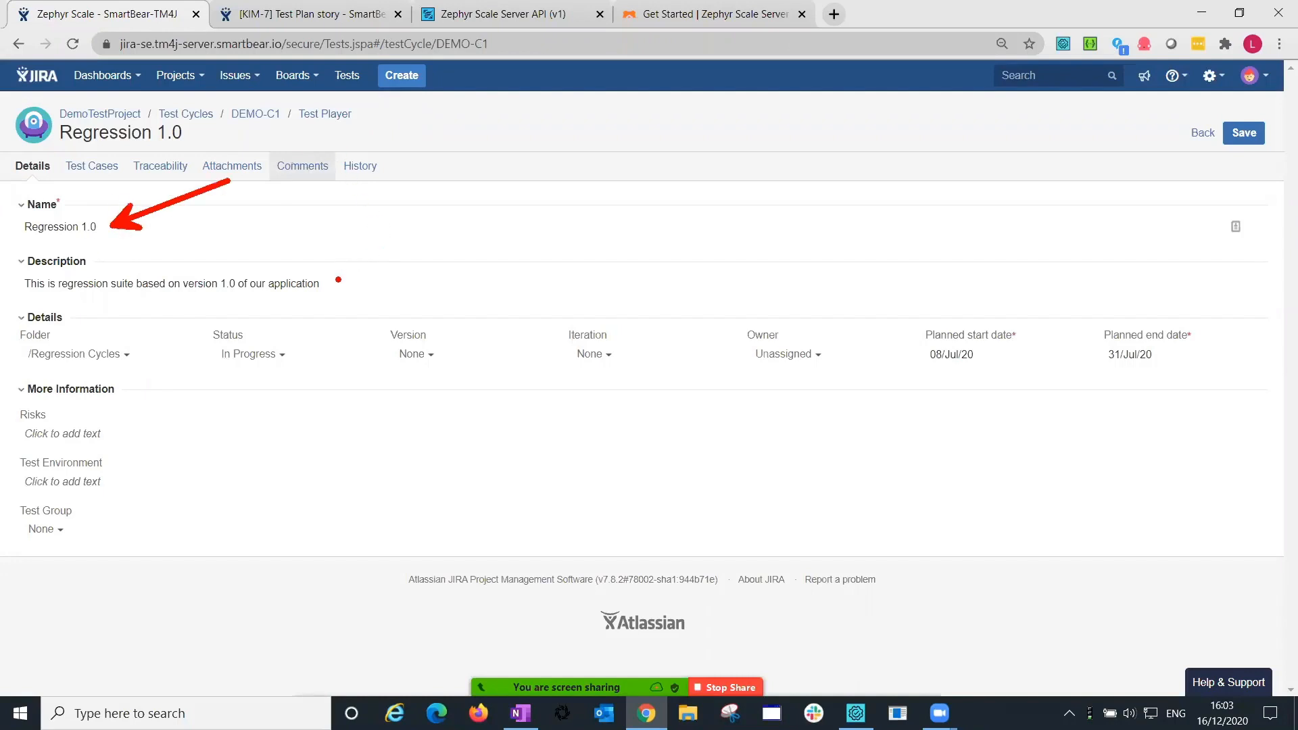
pyautogui.moveTo(339, 279); pyautogui.dragTo(501, 213)
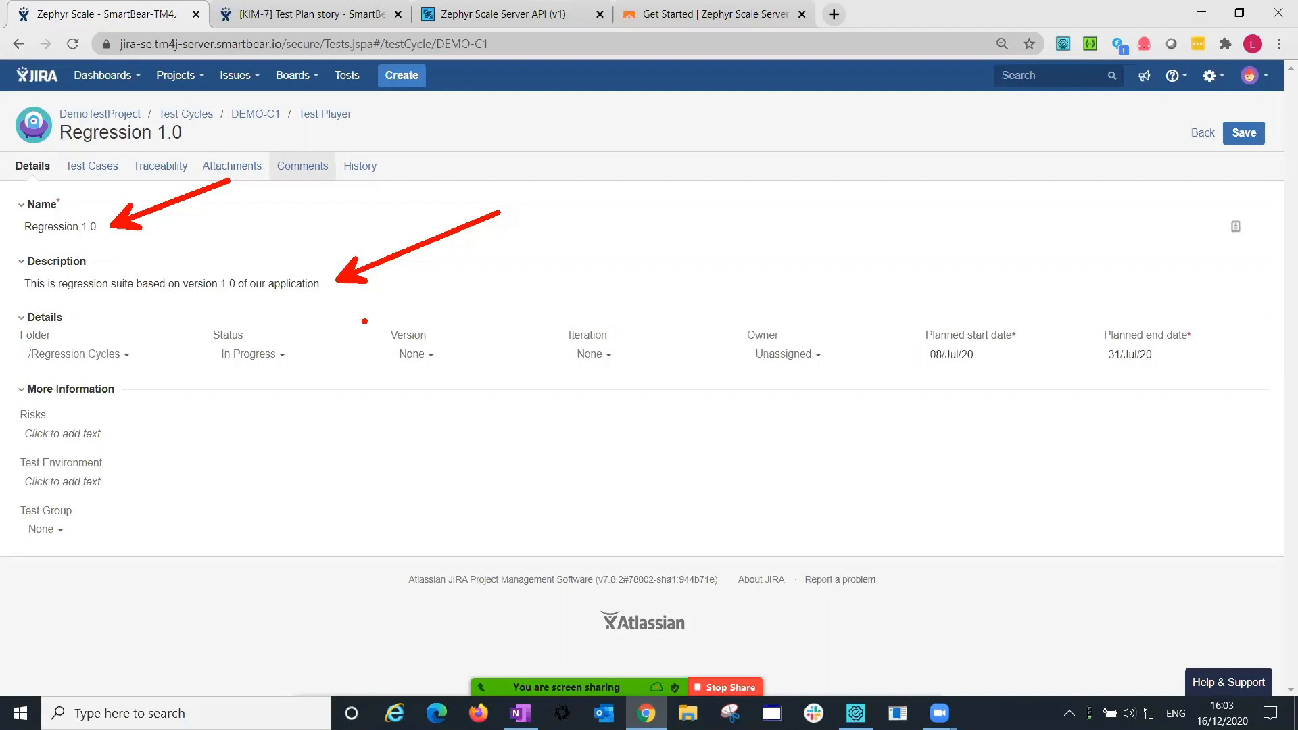
pyautogui.moveTo(123, 343); pyautogui.dragTo(191, 279)
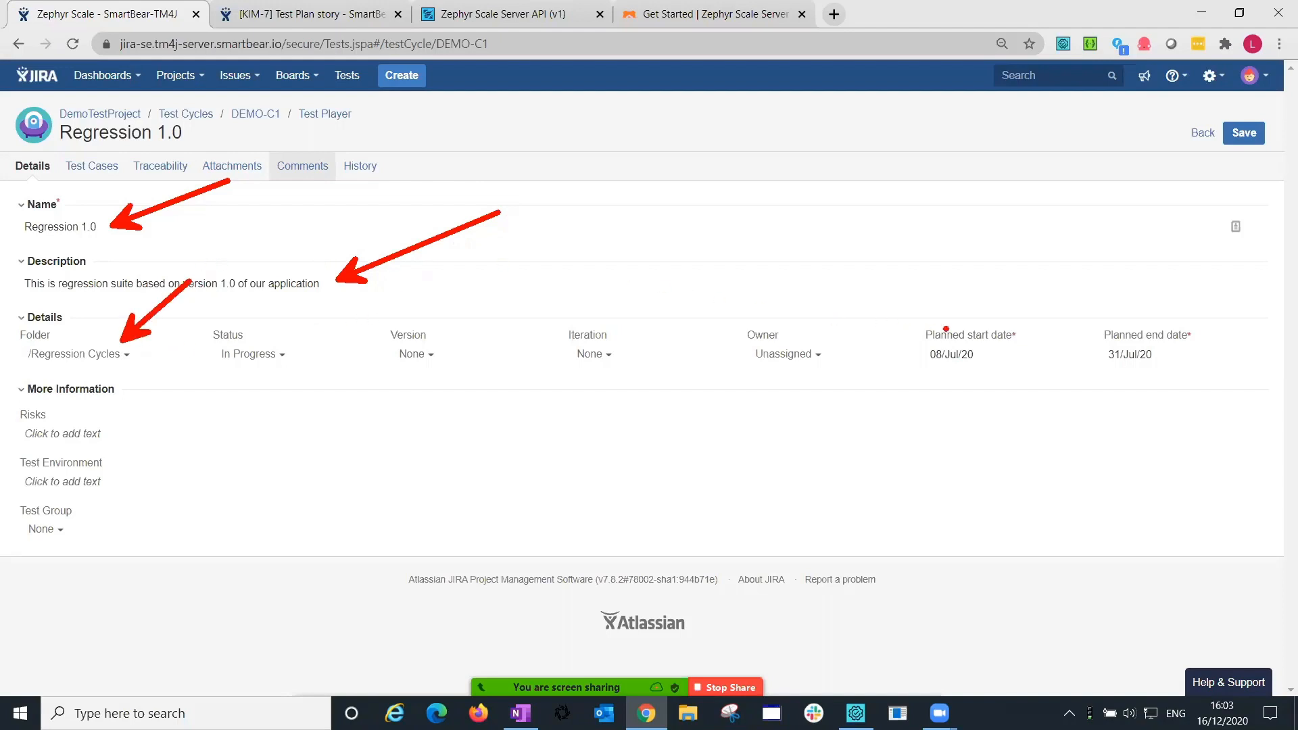
pyautogui.moveTo(975, 334); pyautogui.dragTo(1053, 287)
pyautogui.moveTo(1180, 342); pyautogui.dragTo(1225, 306)
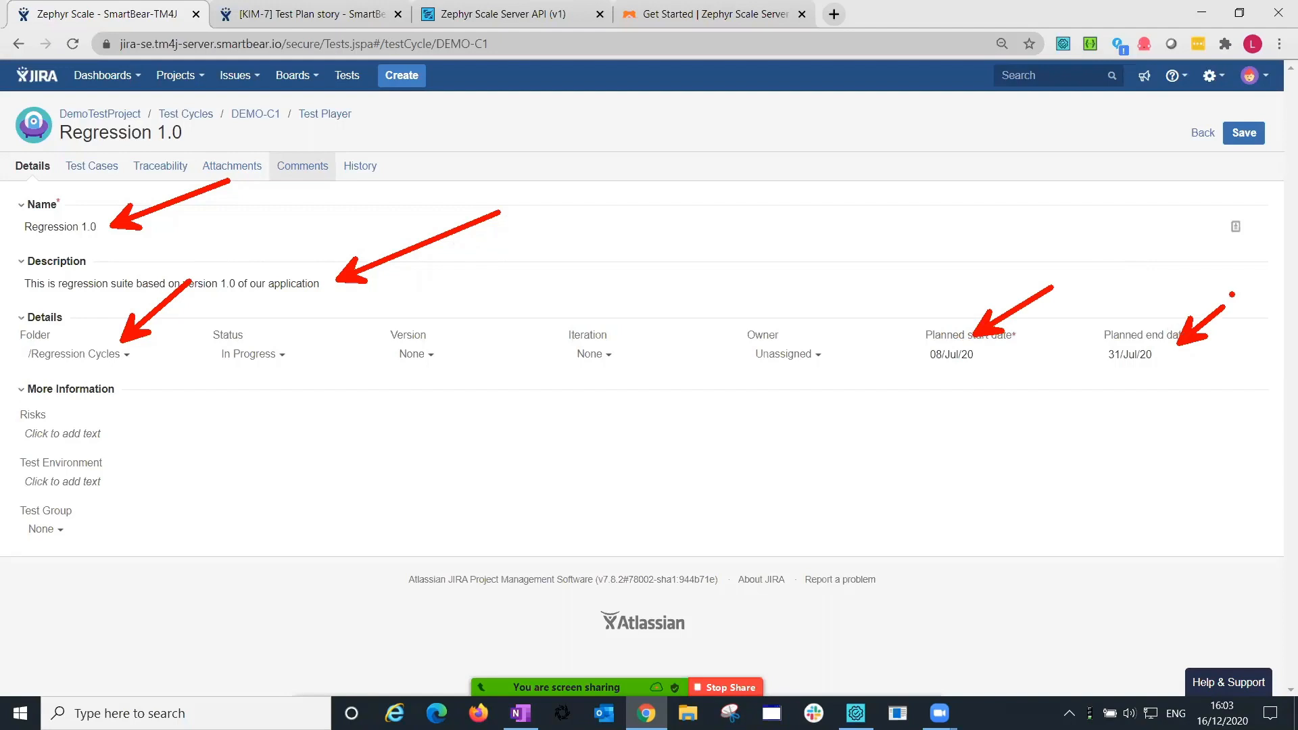
pyautogui.moveTo(101, 433); pyautogui.dragTo(213, 380)
pyautogui.press('Escape')
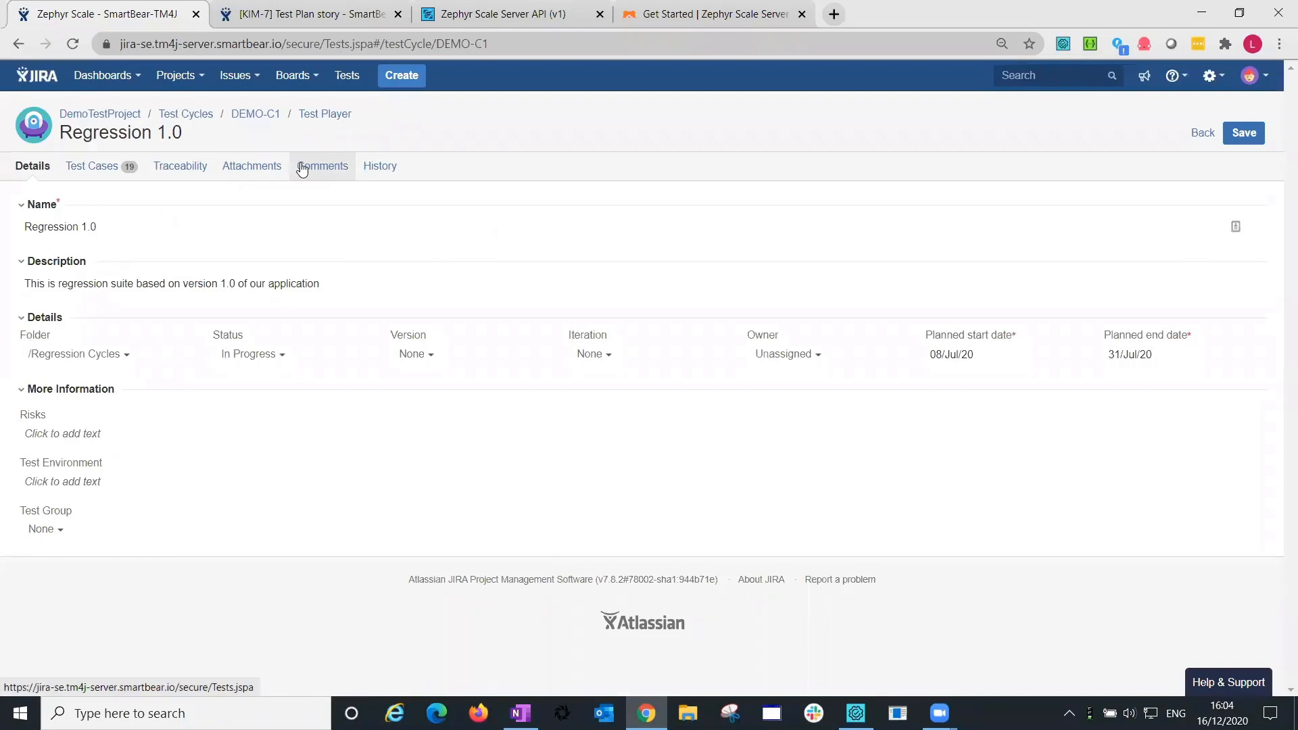
# View the cycle's test cases and browse the Sales forecasting folder among the existing test cases that can be added.
pyautogui.click(98, 165)
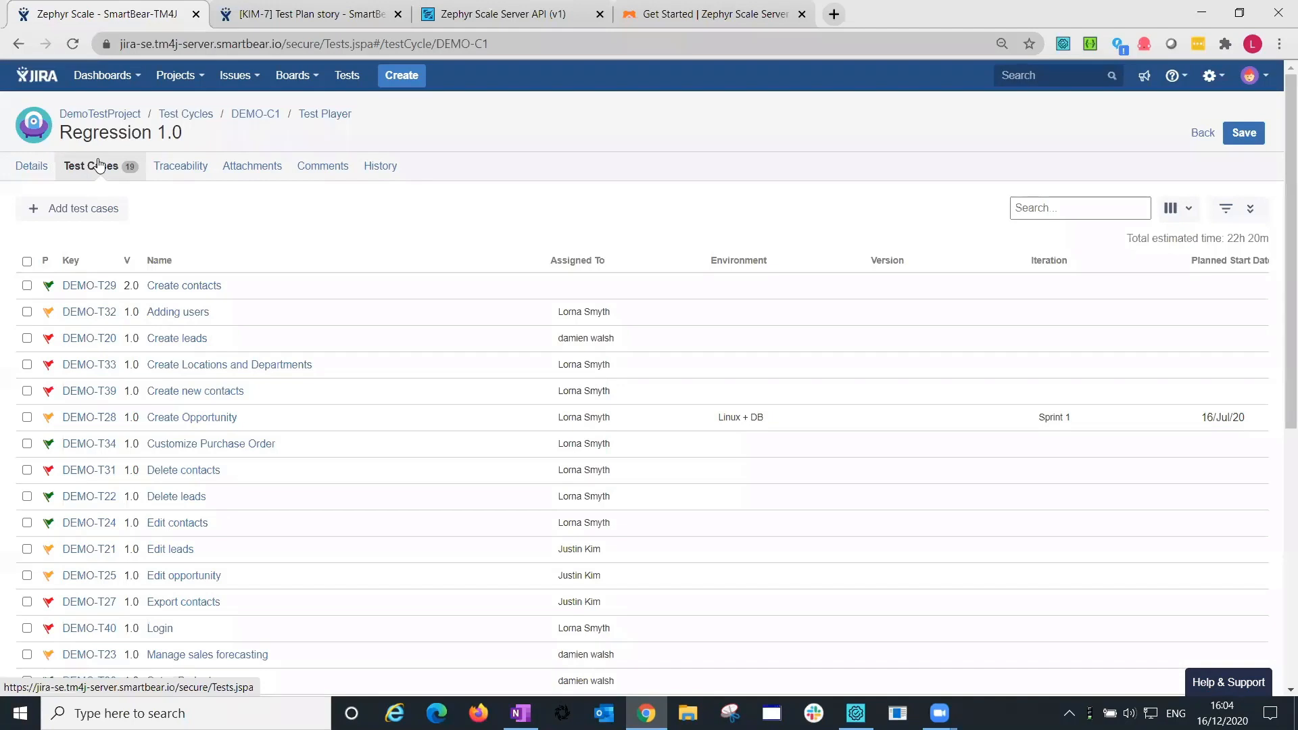
pyautogui.click(79, 210)
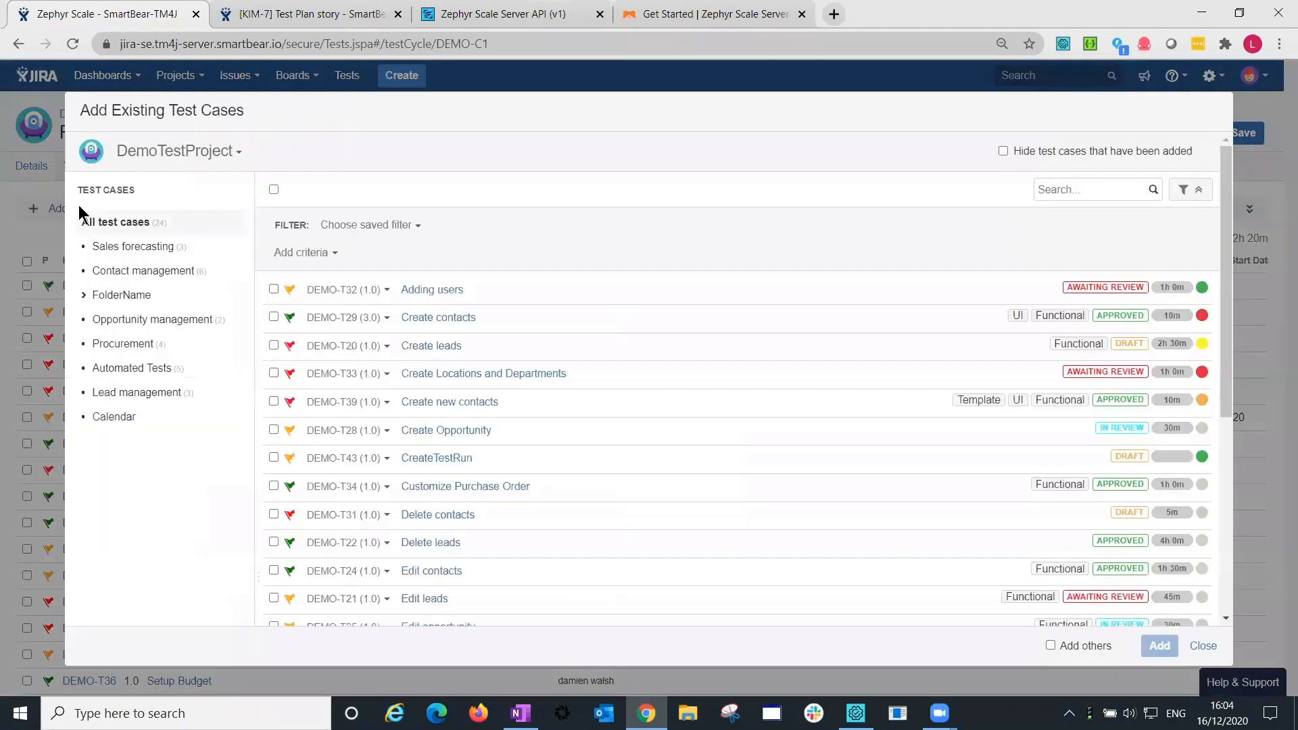
pyautogui.click(151, 248)
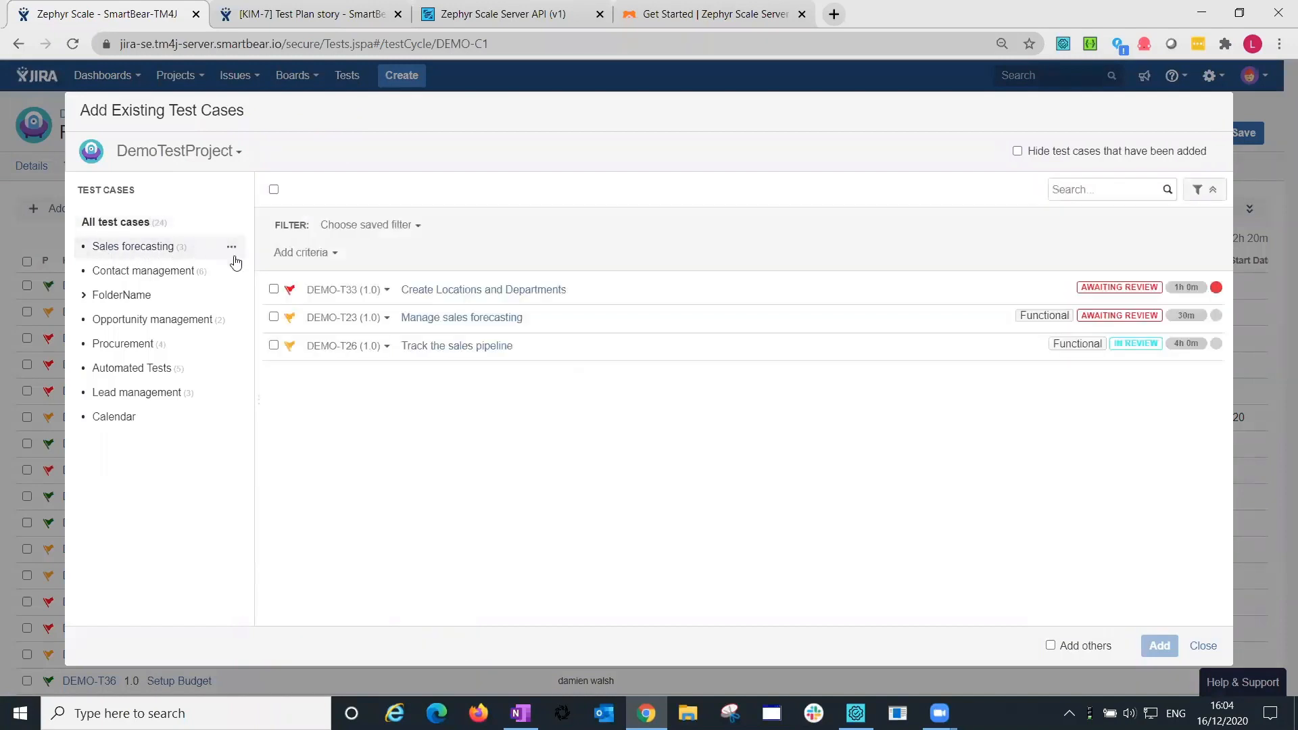
# Try selecting individual Sales forecasting test cases and the whole list of test cases, clearing each selection.
pyautogui.click(273, 289)
pyautogui.click(273, 317)
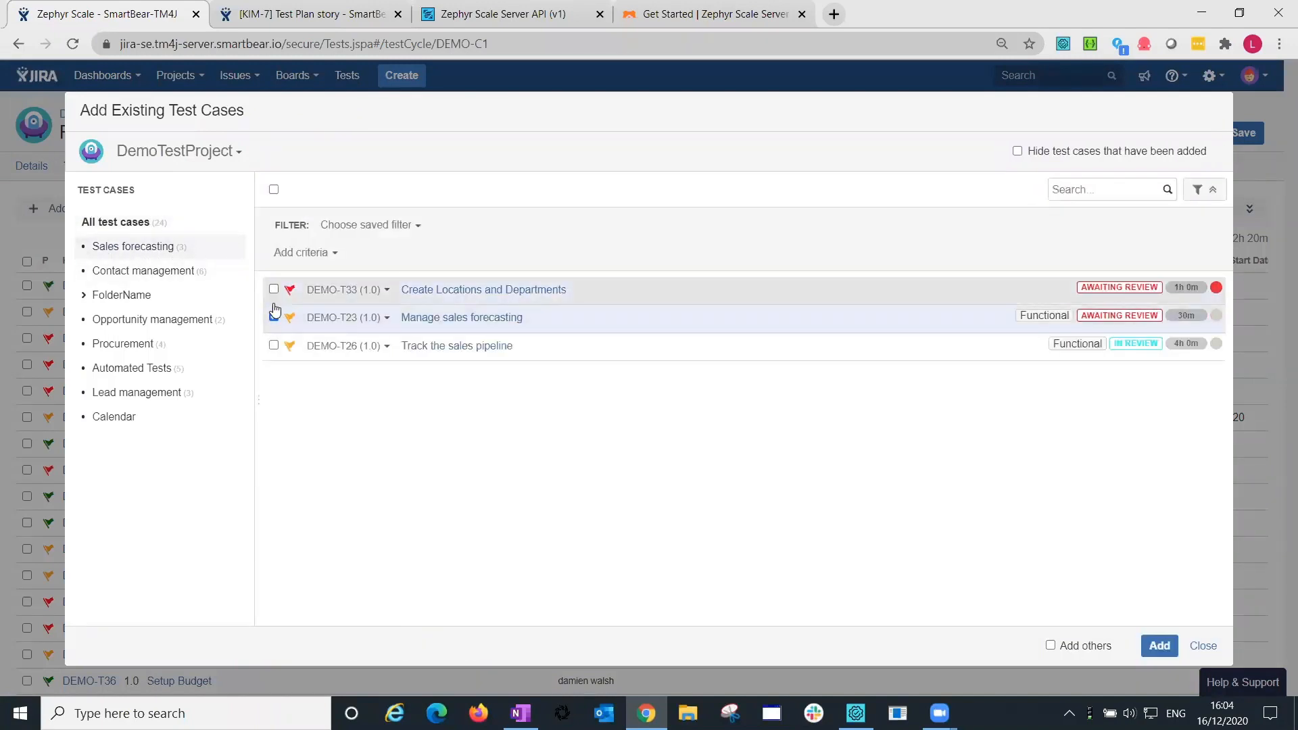
pyautogui.click(274, 289)
pyautogui.click(274, 317)
pyautogui.click(144, 223)
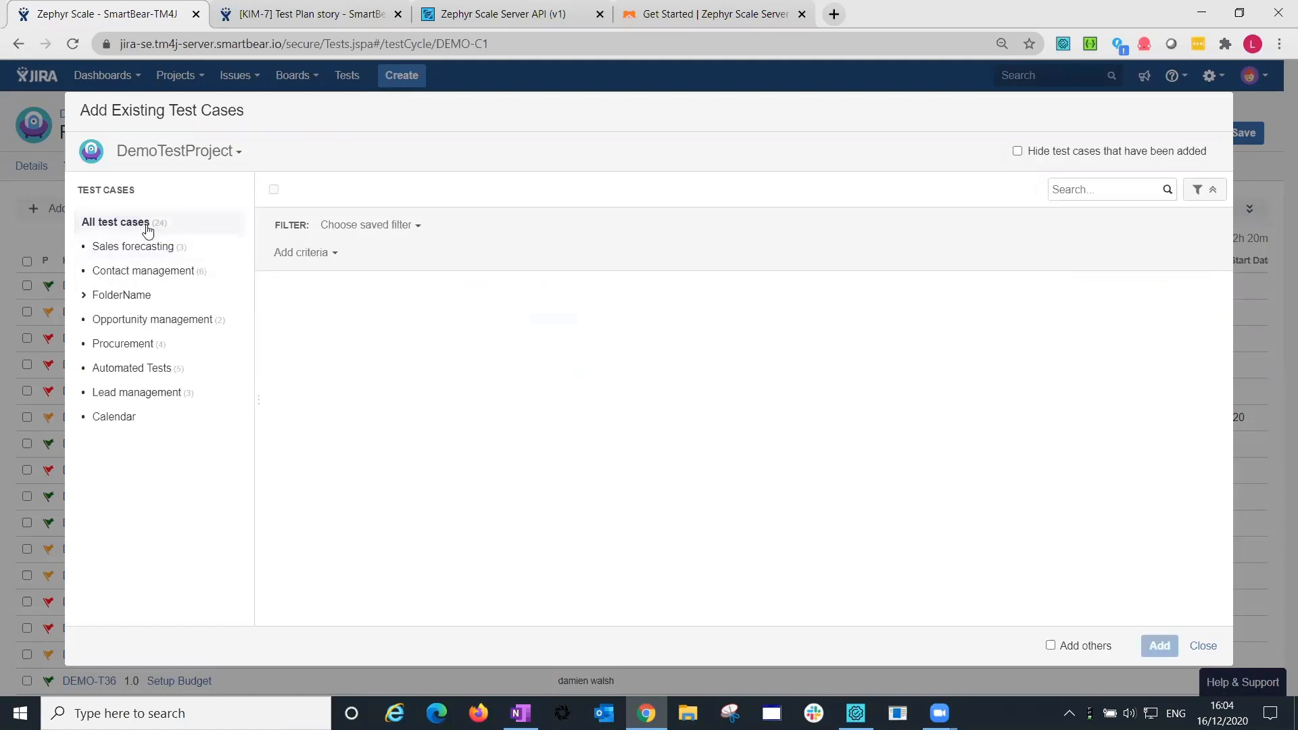
pyautogui.click(274, 189)
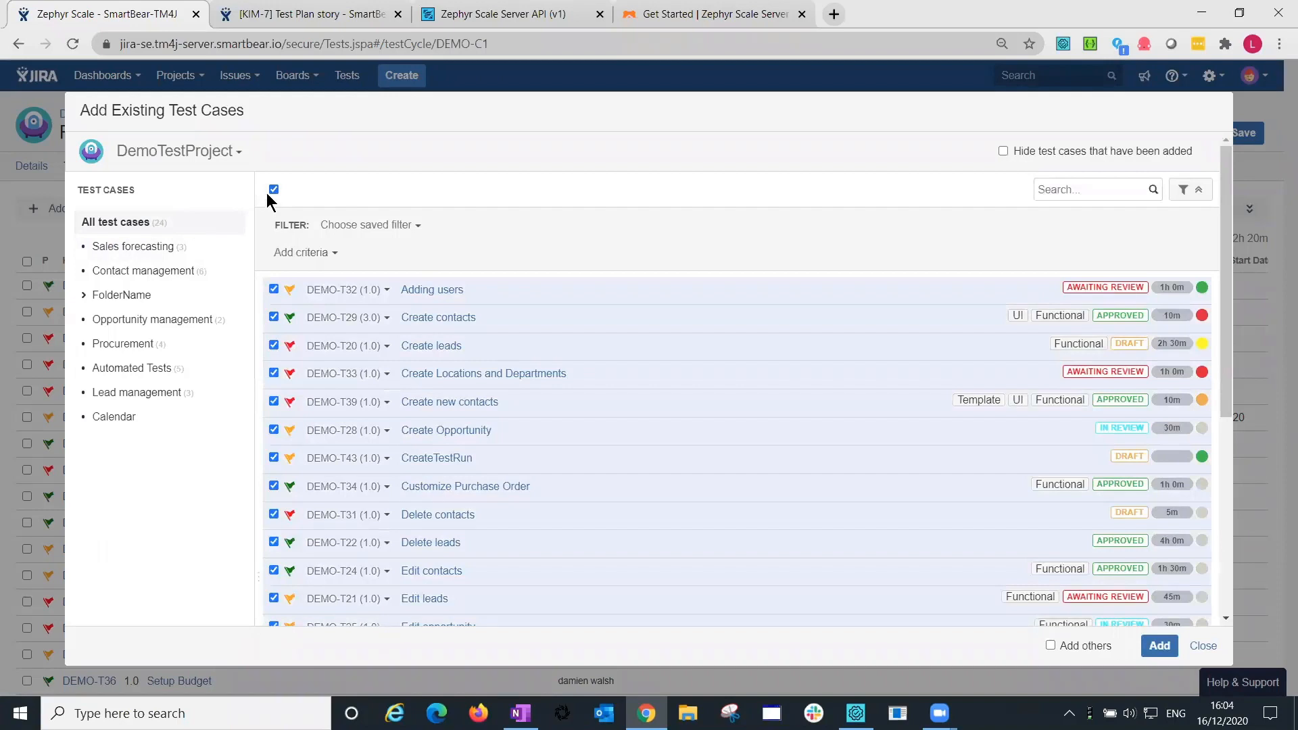
pyautogui.click(273, 190)
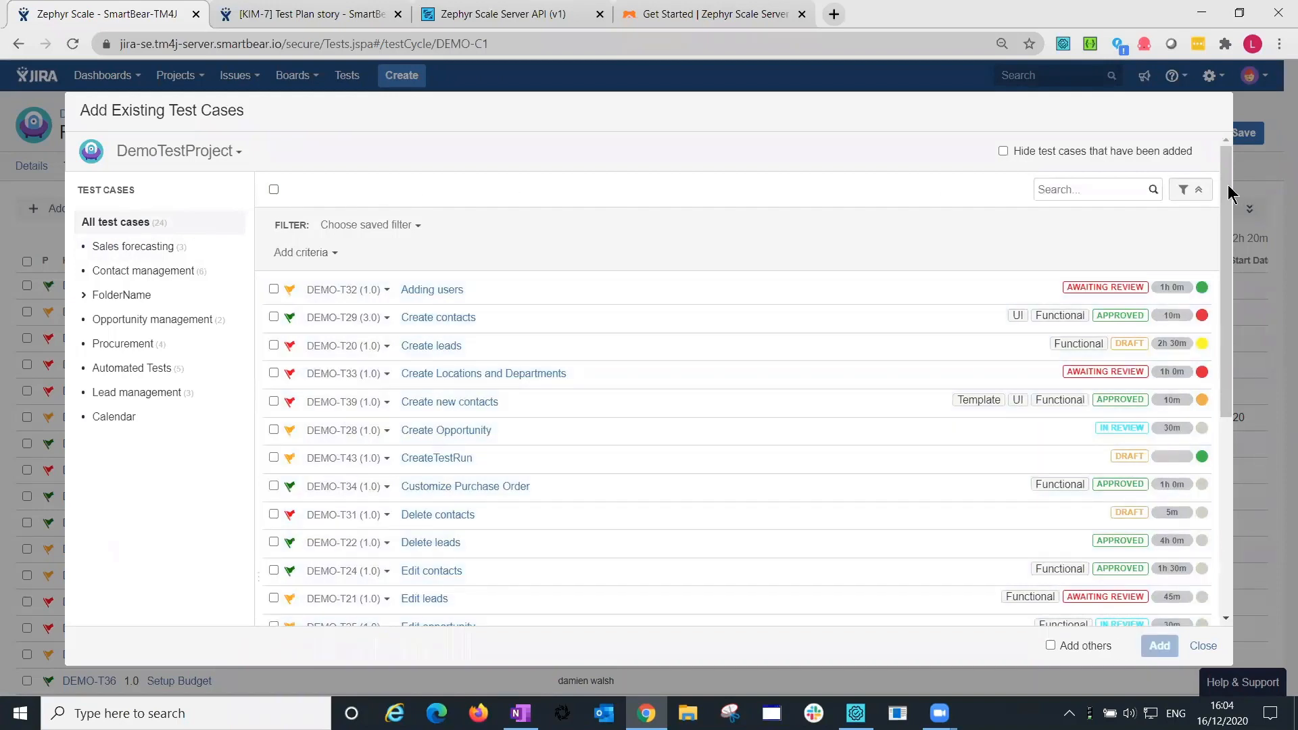
# Check the filter and the choice of source projects for existing test cases, and close the dialog without adding any.
pyautogui.click(1201, 192)
pyautogui.click(1201, 193)
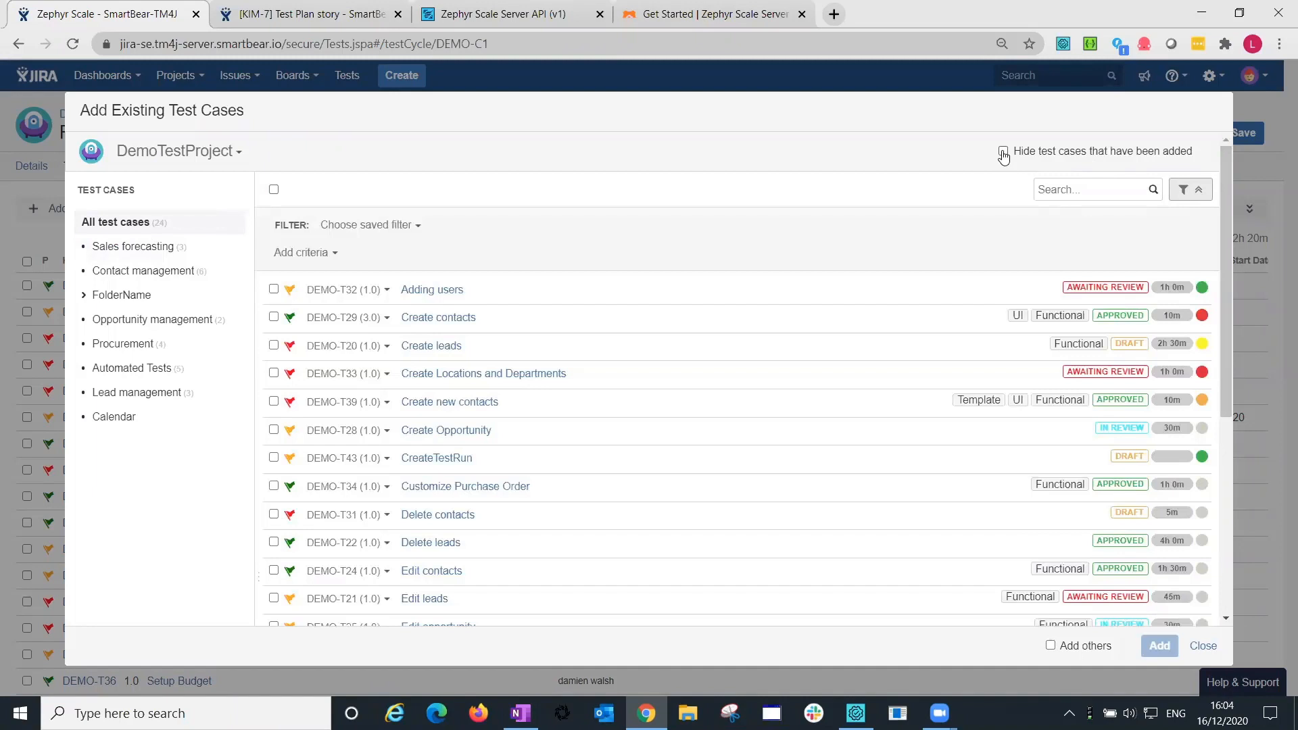
pyautogui.click(211, 154)
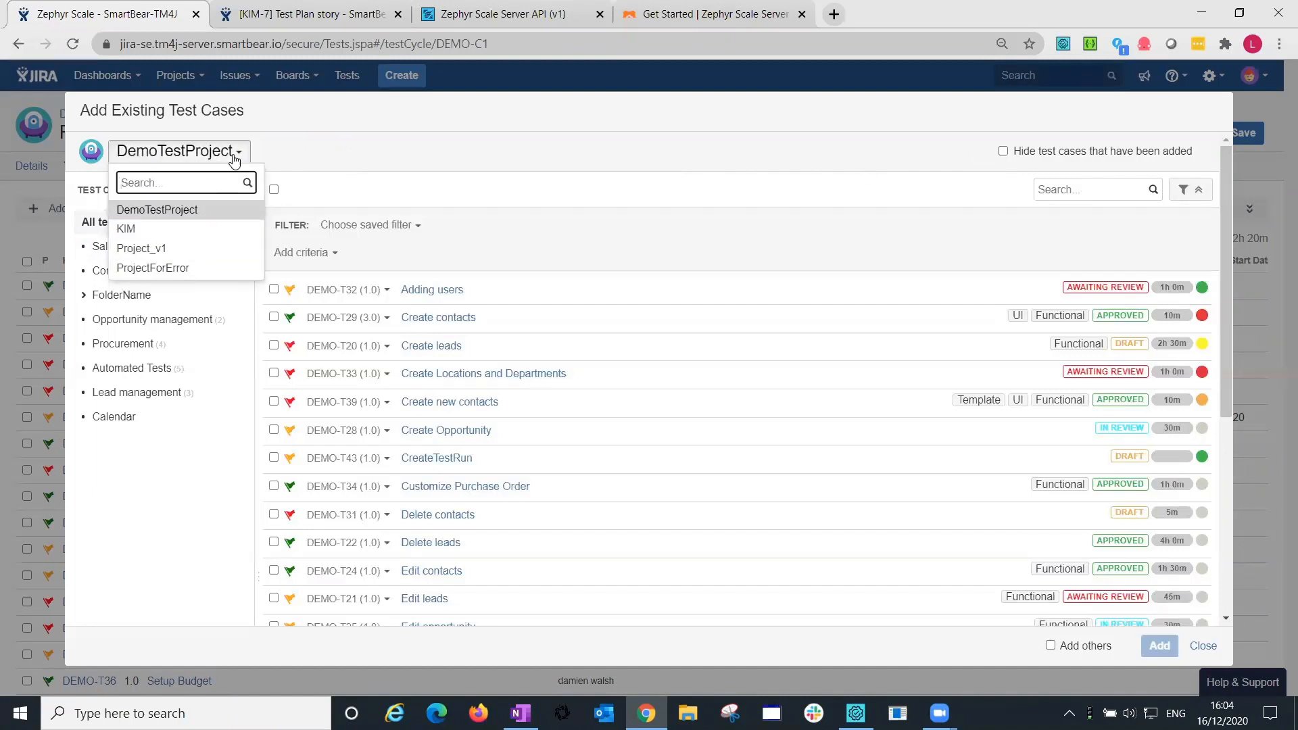
pyautogui.click(236, 160)
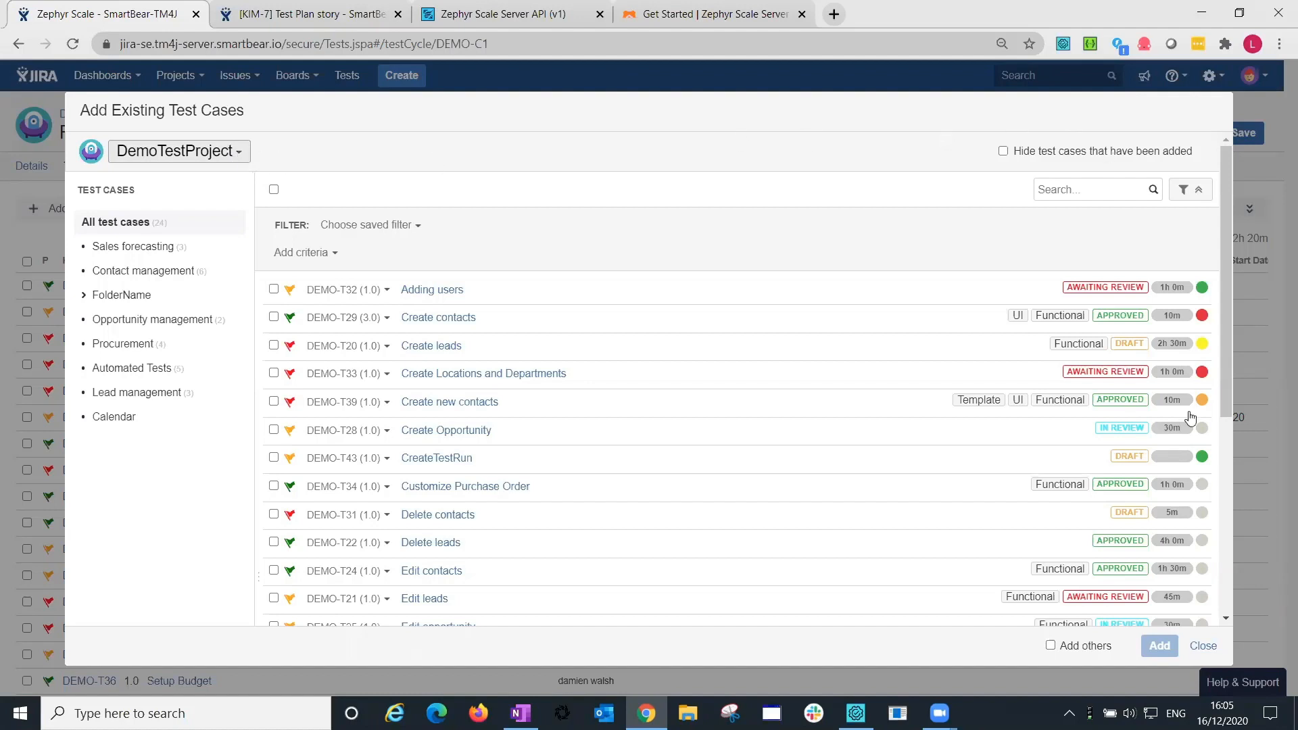
pyautogui.click(1203, 647)
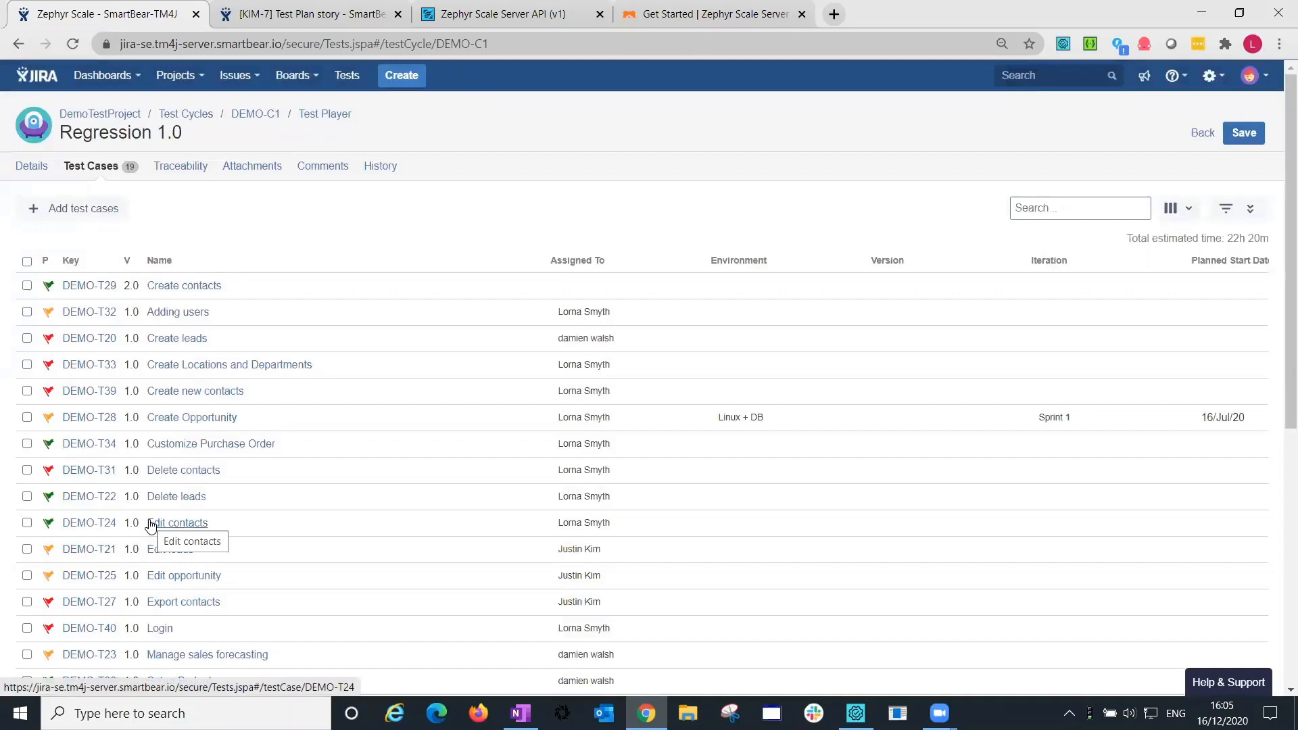
# Point out the Assigned To column with temporary markings and check the assignee choices for the Create contacts test case.
pyautogui.moveTo(507, 194); pyautogui.dragTo(669, 704)
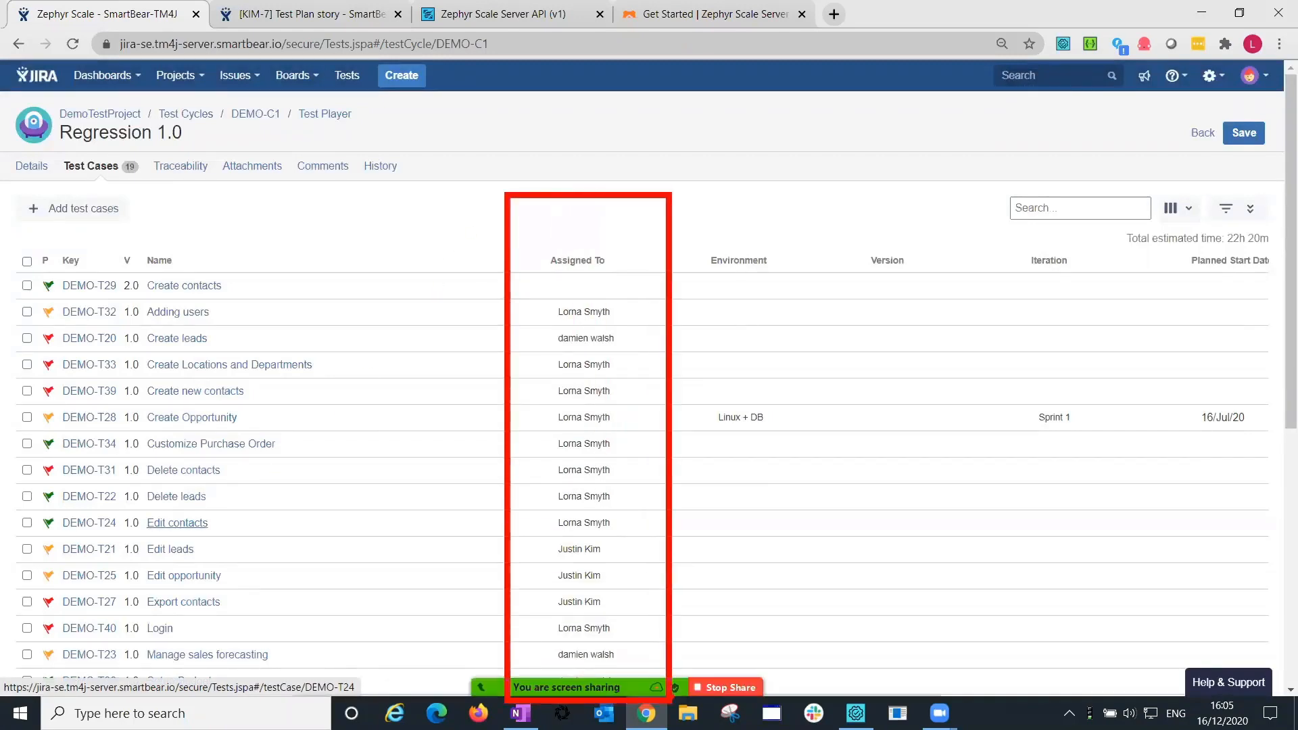
pyautogui.moveTo(651, 308); pyautogui.dragTo(614, 340)
pyautogui.moveTo(651, 388); pyautogui.dragTo(606, 413)
pyautogui.moveTo(664, 450); pyautogui.dragTo(598, 474)
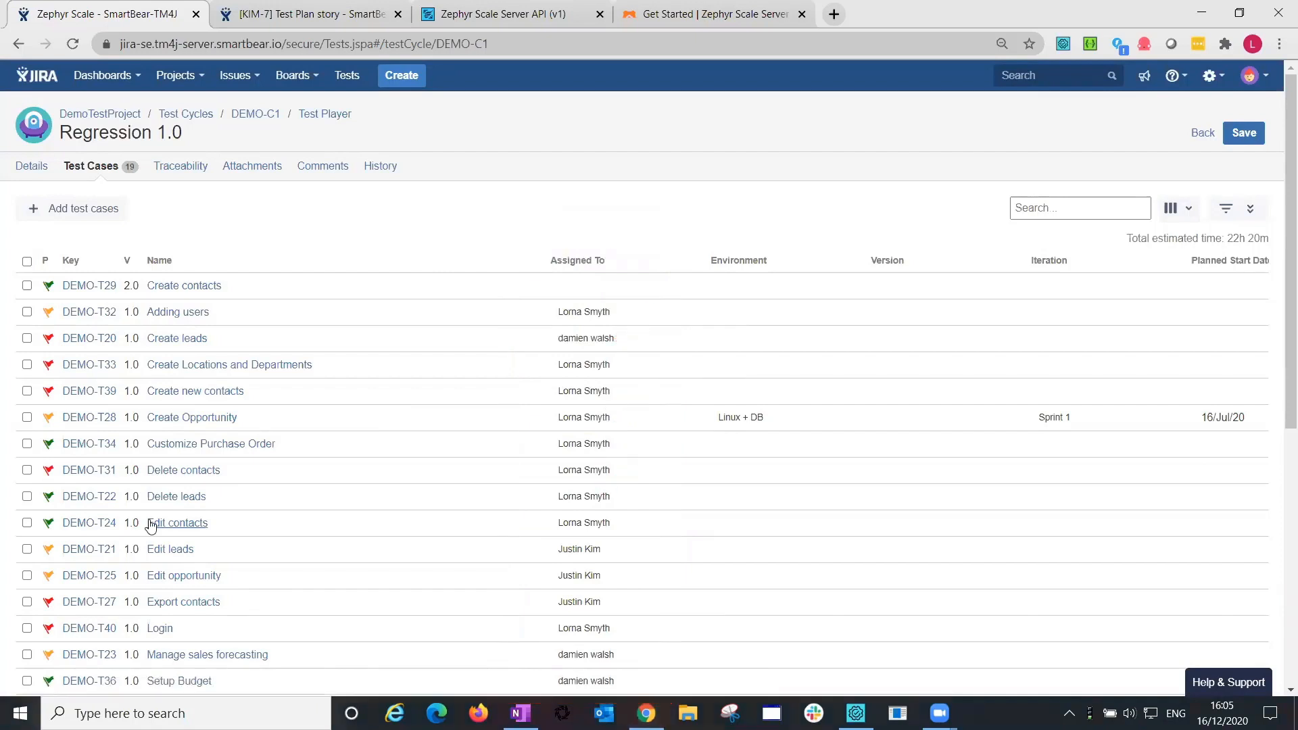
pyautogui.click(591, 289)
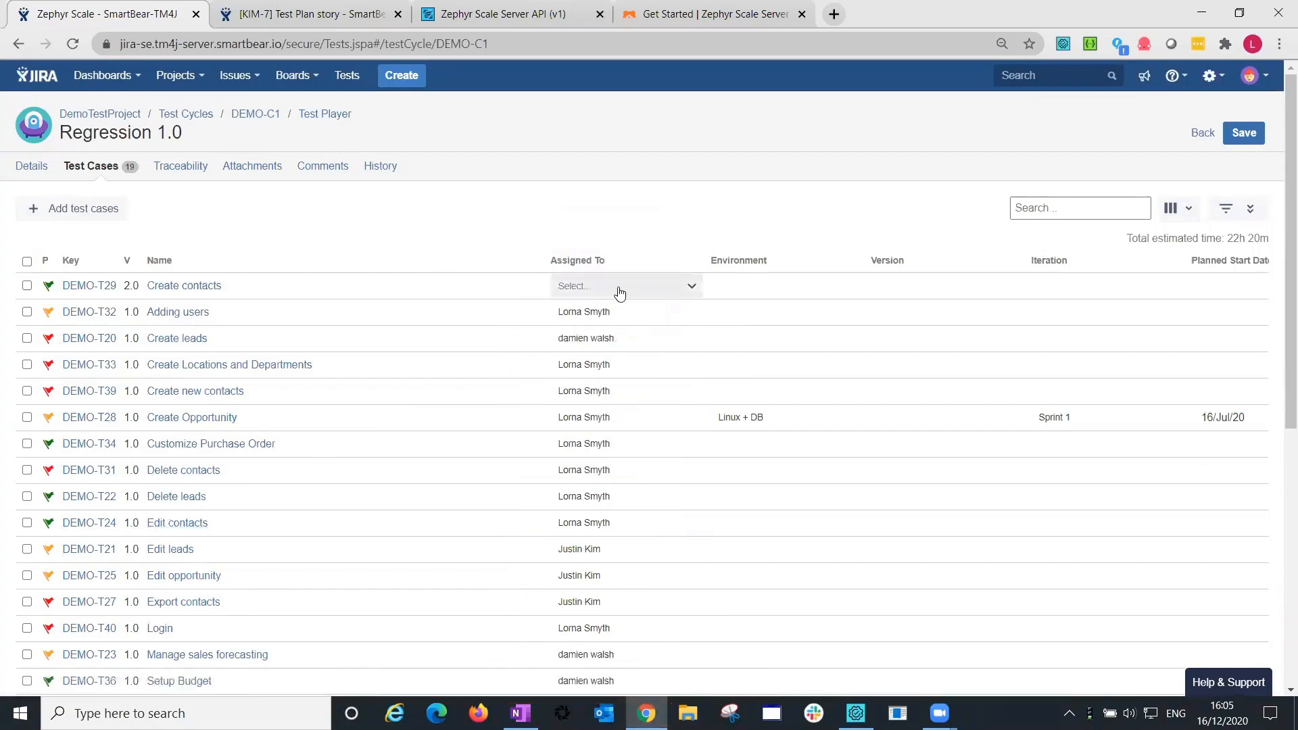
pyautogui.click(618, 292)
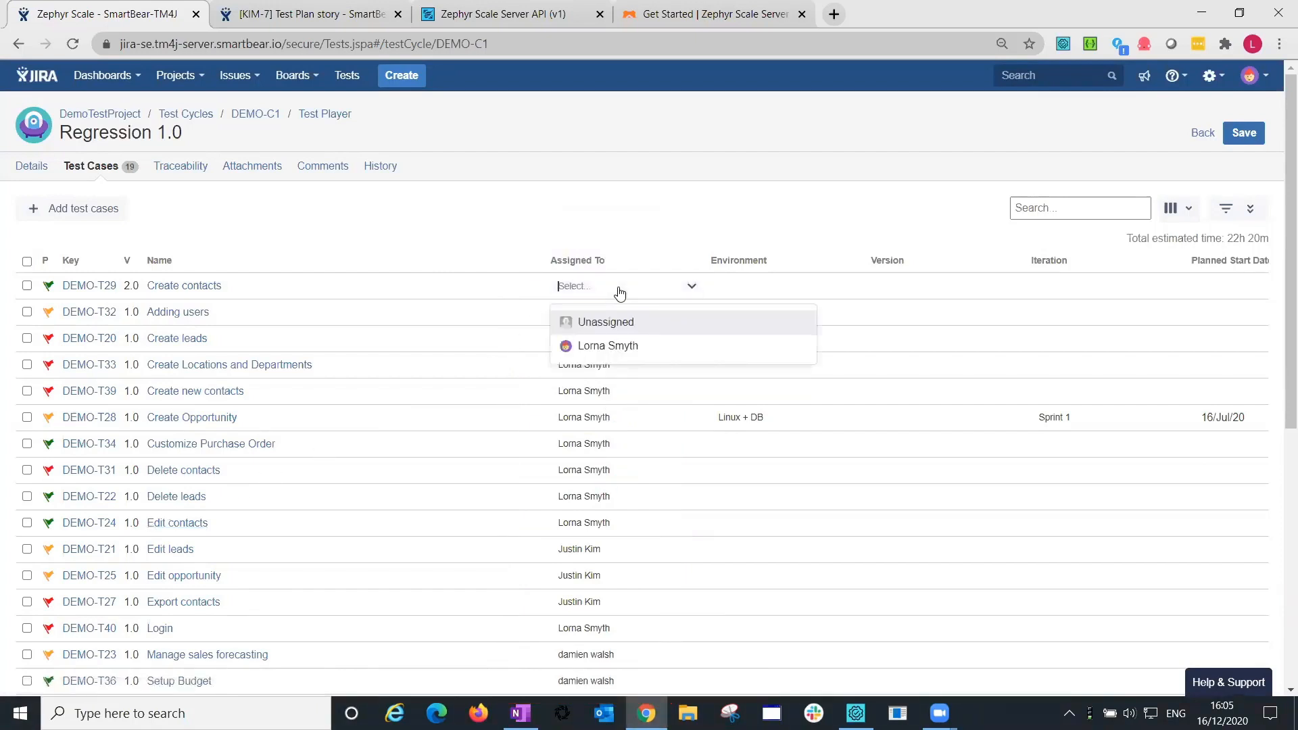
pyautogui.click(471, 260)
# Try assigning the Windows + Firefox environment to the Create contacts, Adding users and Create leads test cases together.
pyautogui.click(28, 286)
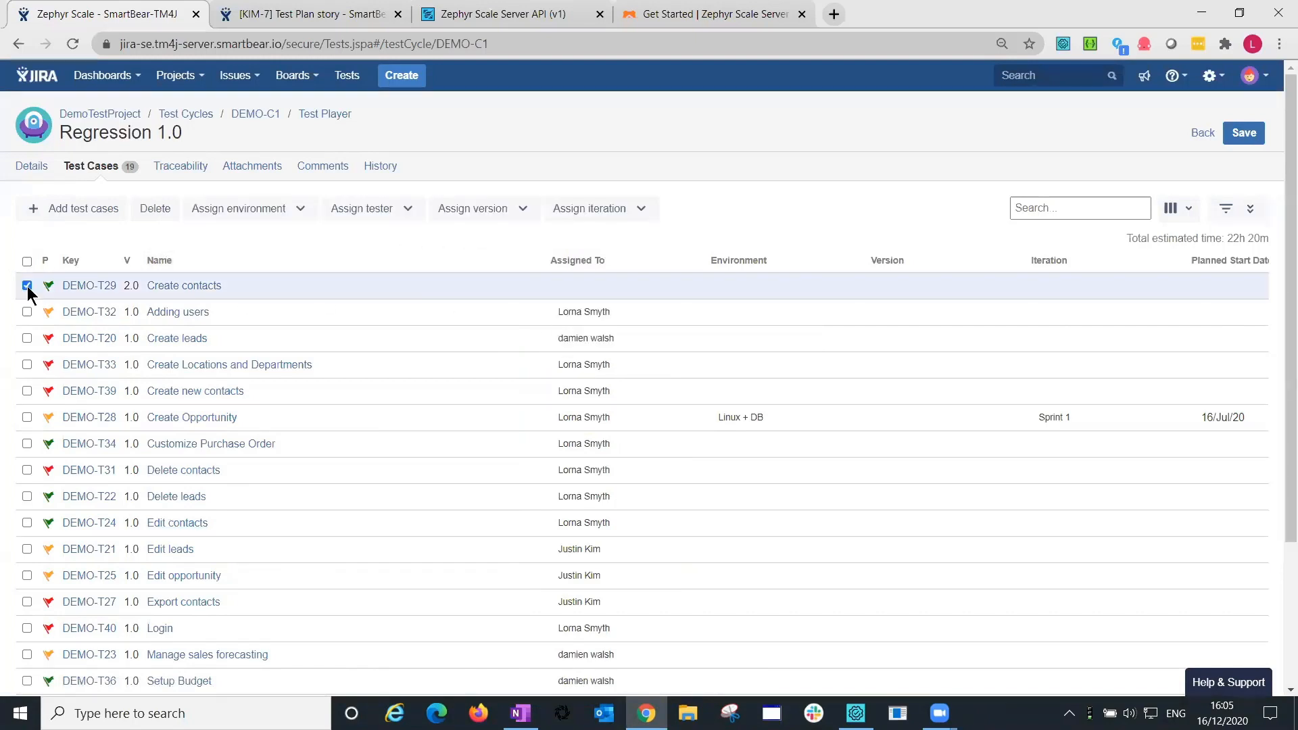
pyautogui.click(27, 312)
pyautogui.click(27, 338)
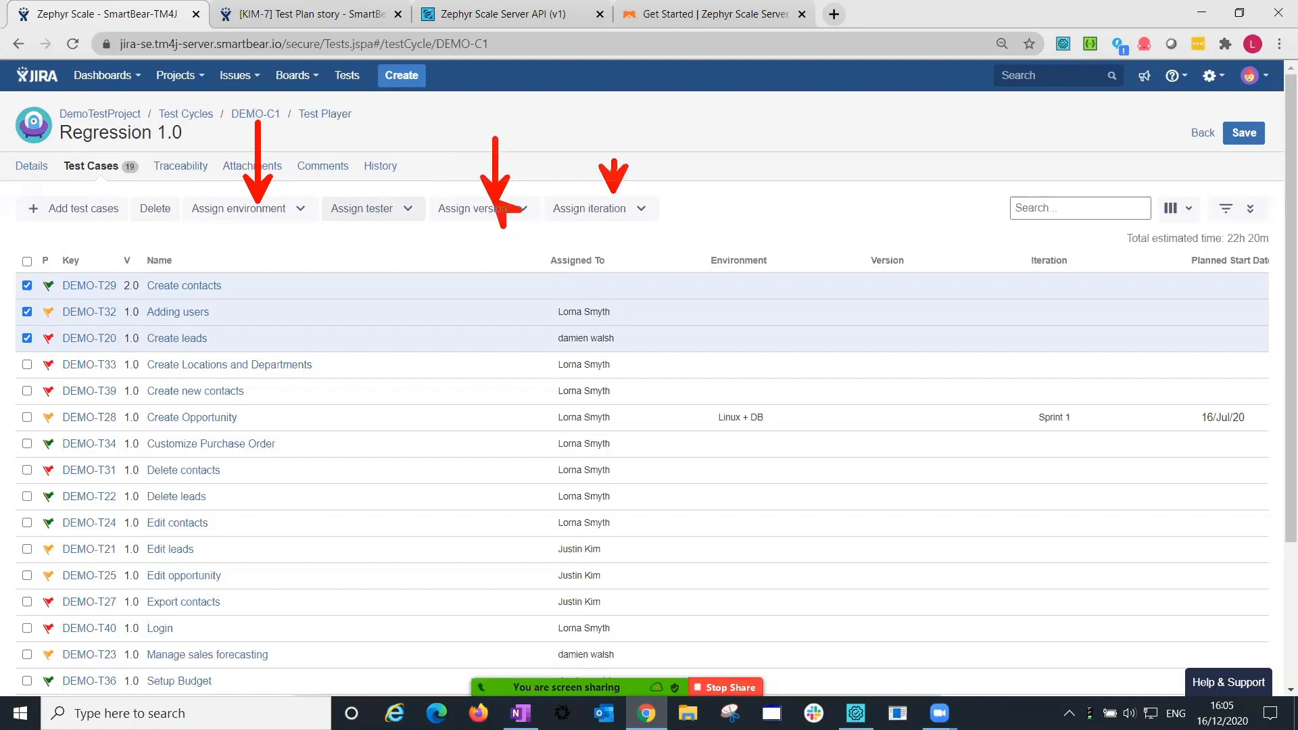
pyautogui.click(280, 215)
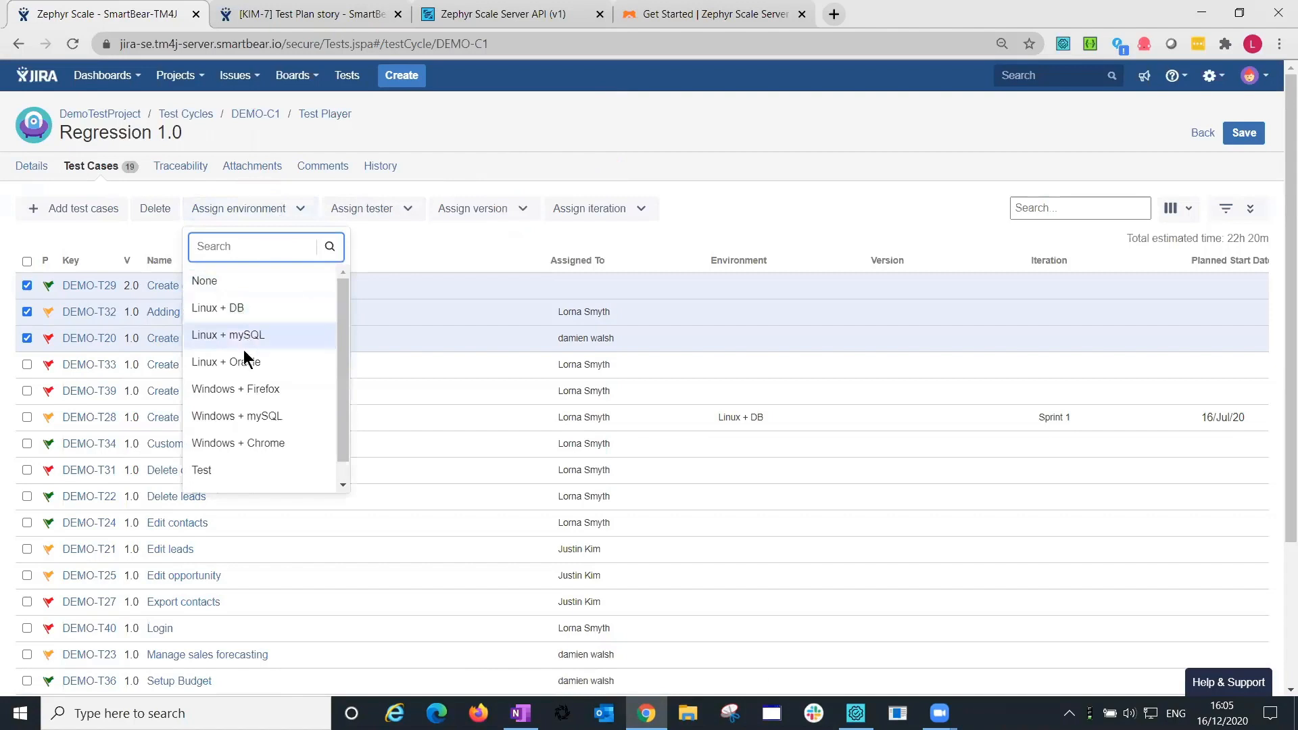
pyautogui.click(243, 389)
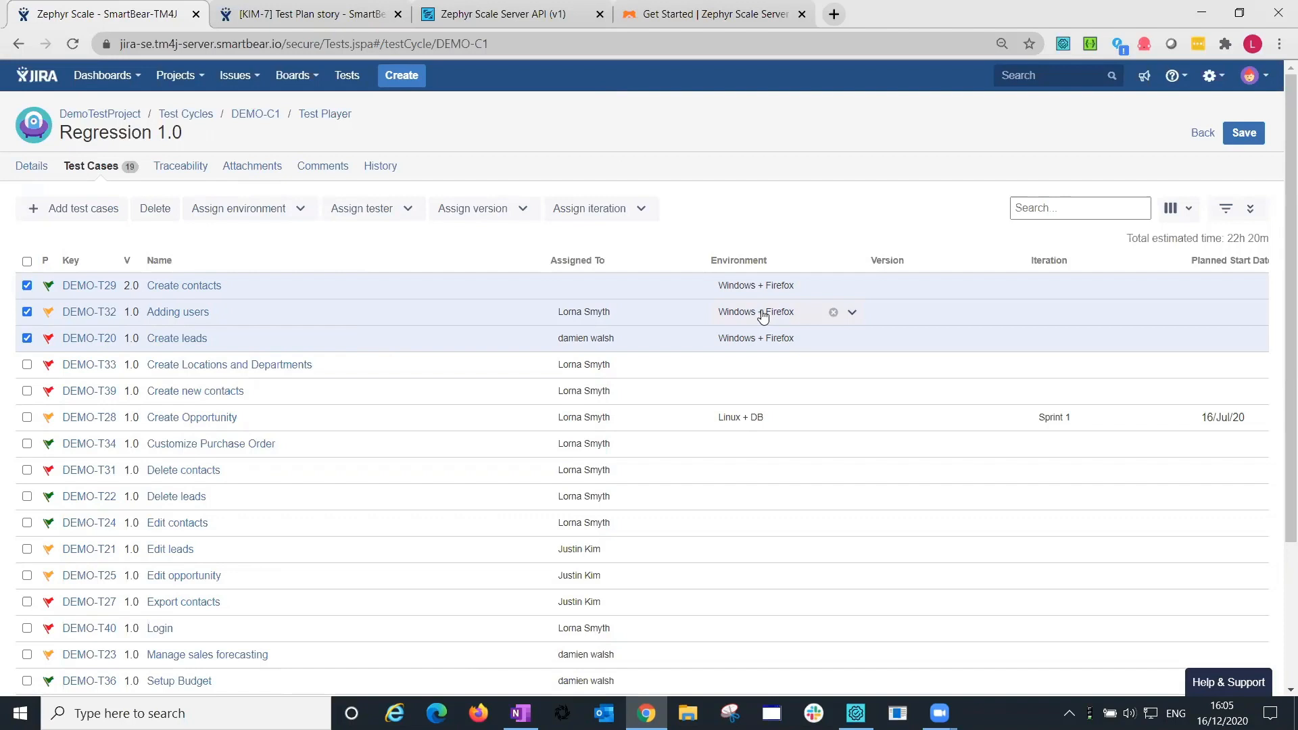
# Review the Regression 1.0 cycle's traceability, attachments, comments and history, and return to the test cycles without saving.
pyautogui.click(192, 171)
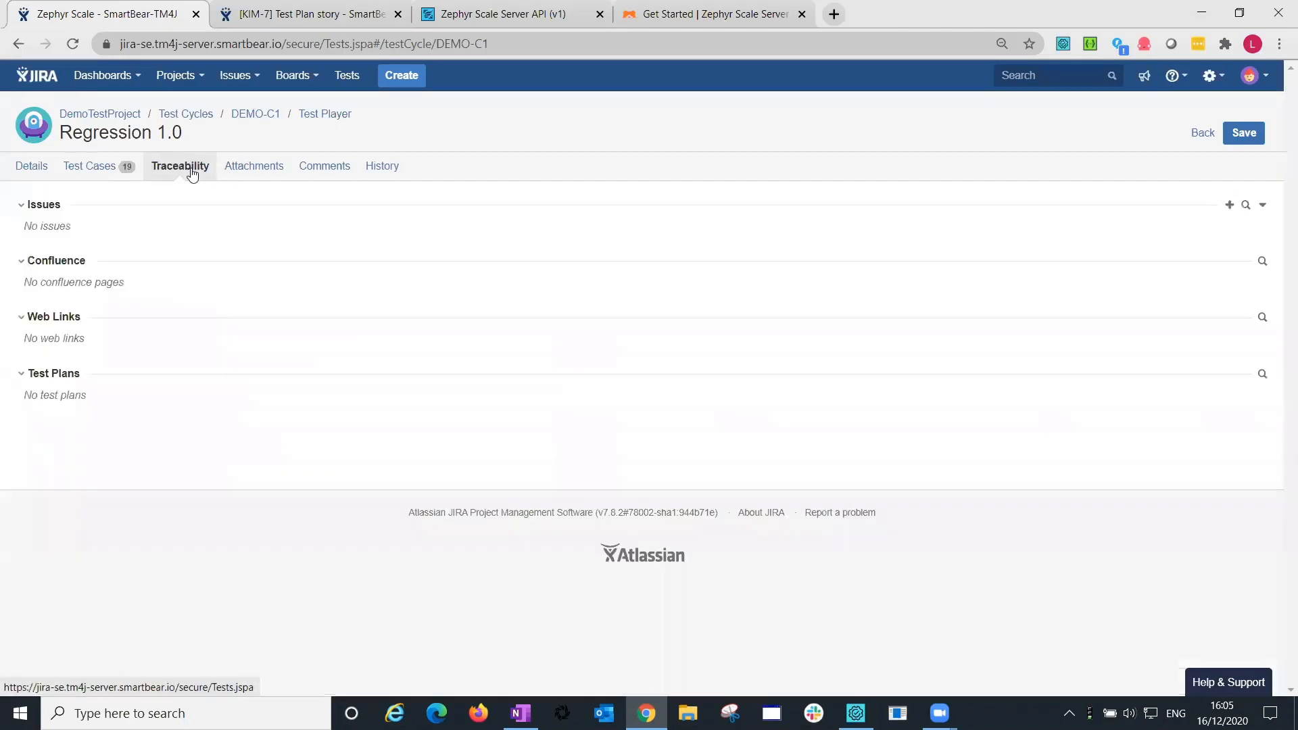
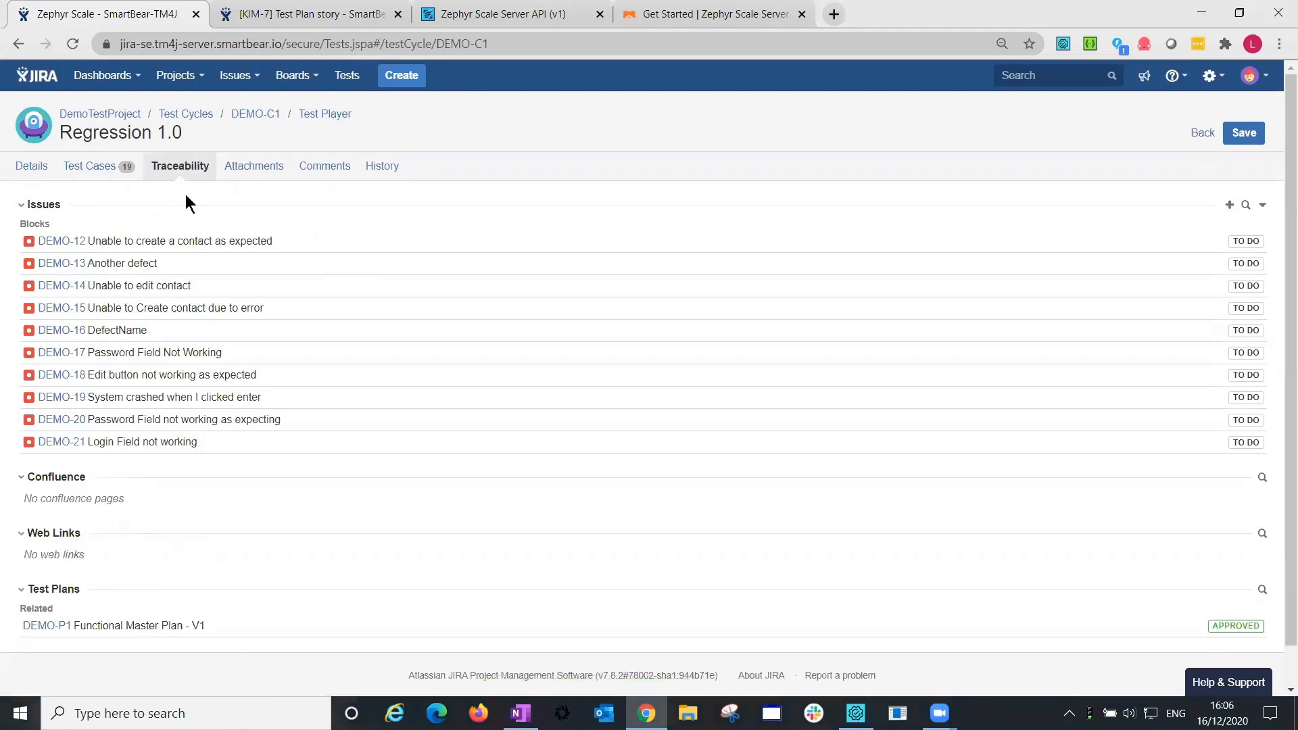
pyautogui.click(249, 174)
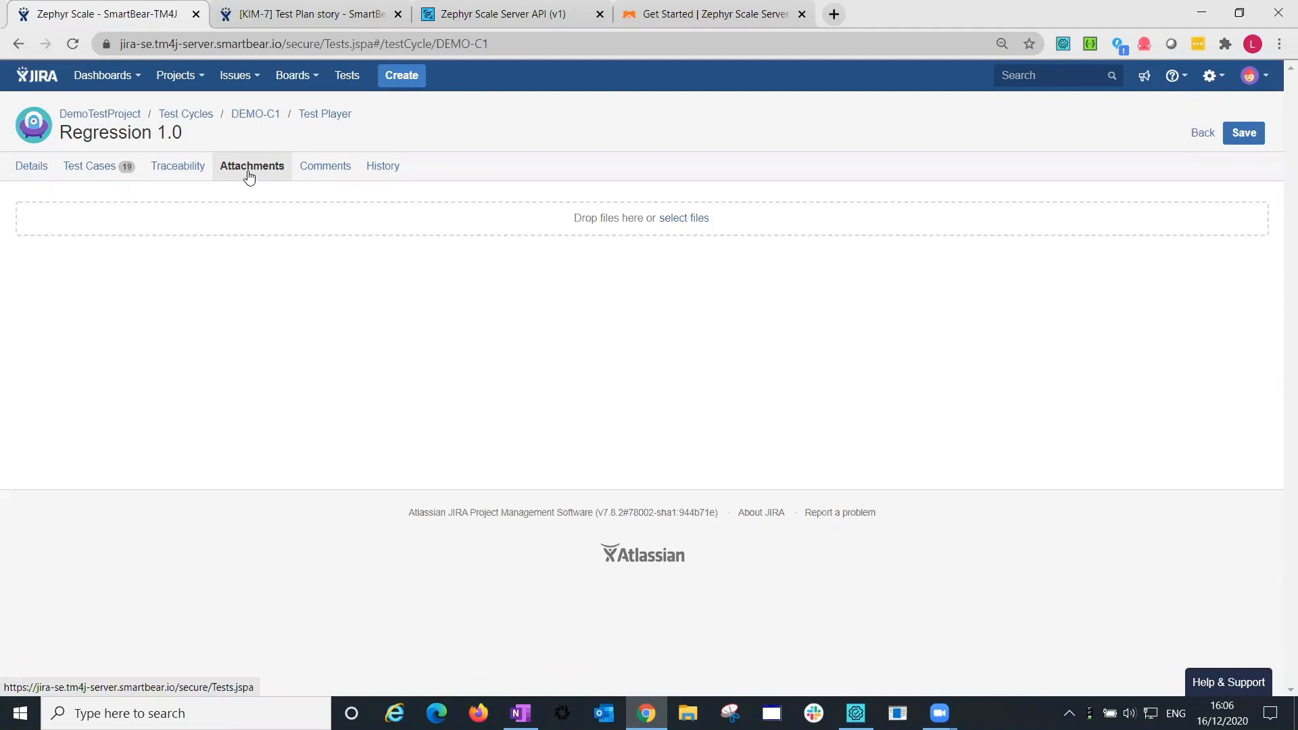
pyautogui.click(333, 167)
pyautogui.click(380, 167)
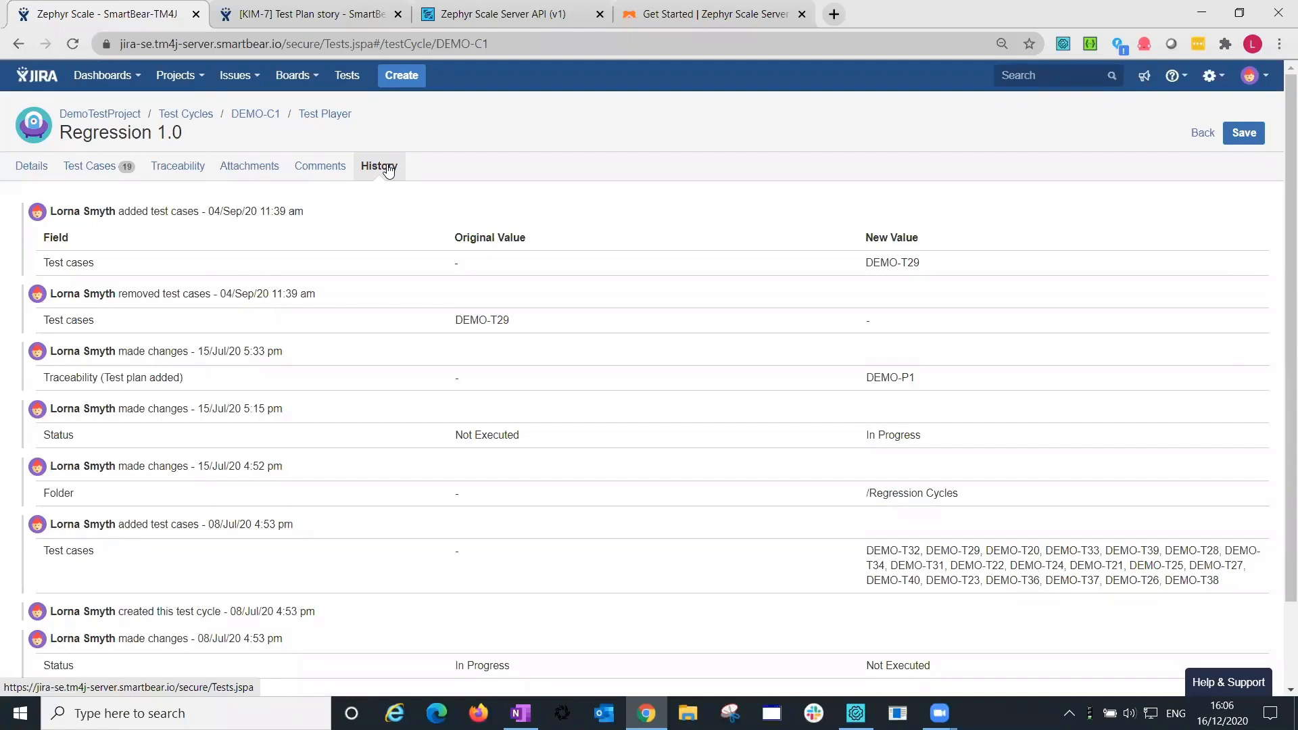
pyautogui.click(1203, 132)
pyautogui.click(752, 156)
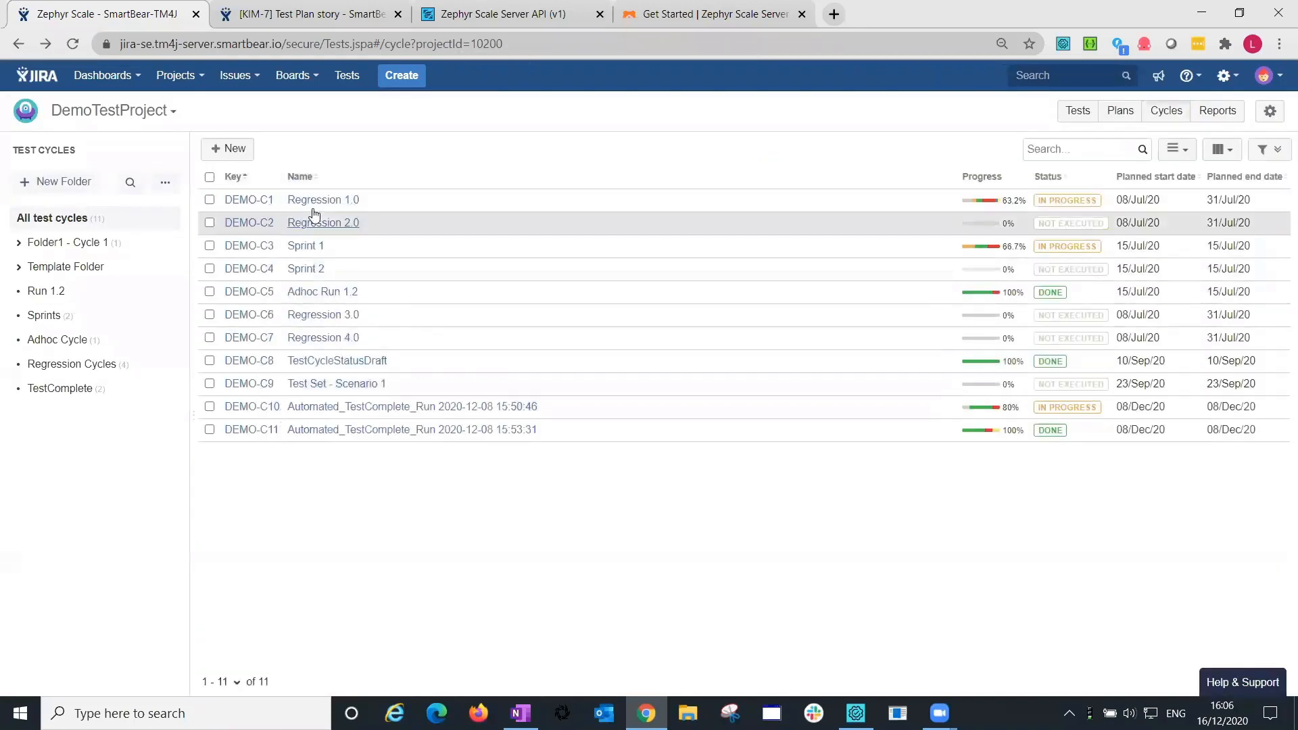
# Open the Regression Cycles folder and run the Regression 1.0 cycle.
pyautogui.click(61, 369)
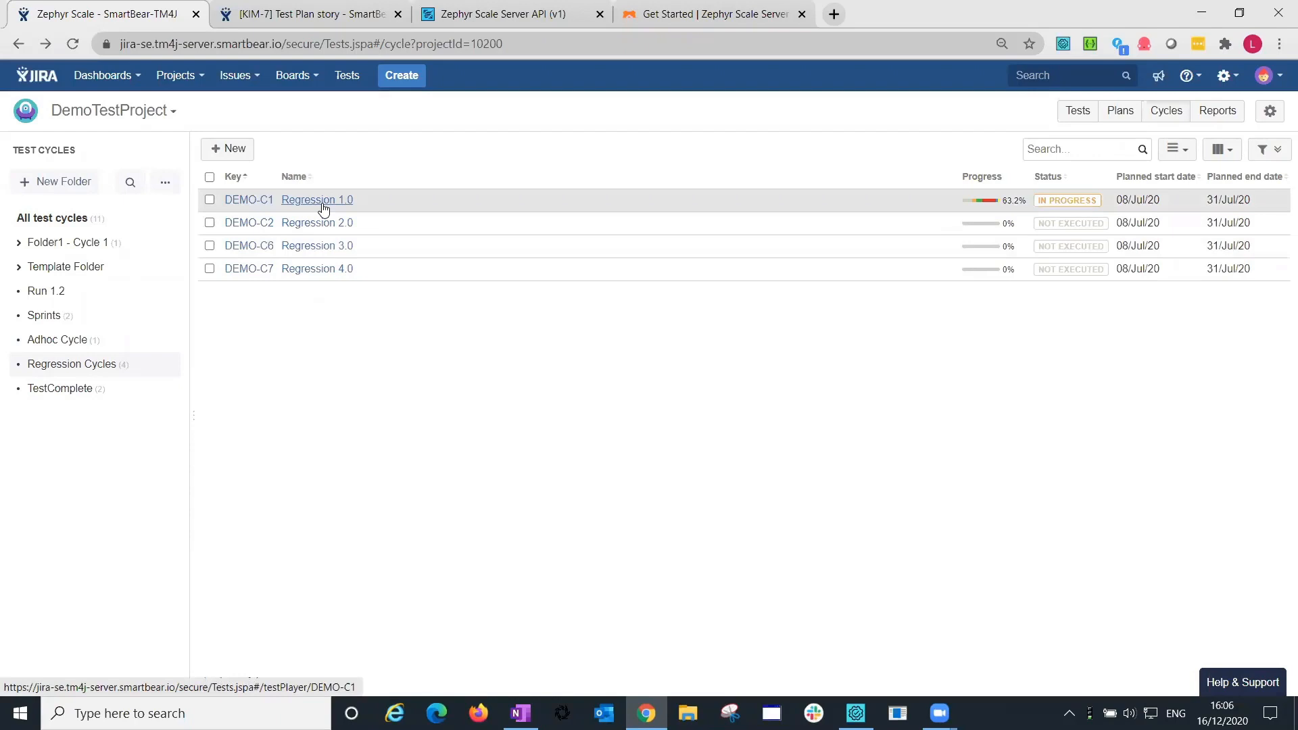
pyautogui.click(209, 200)
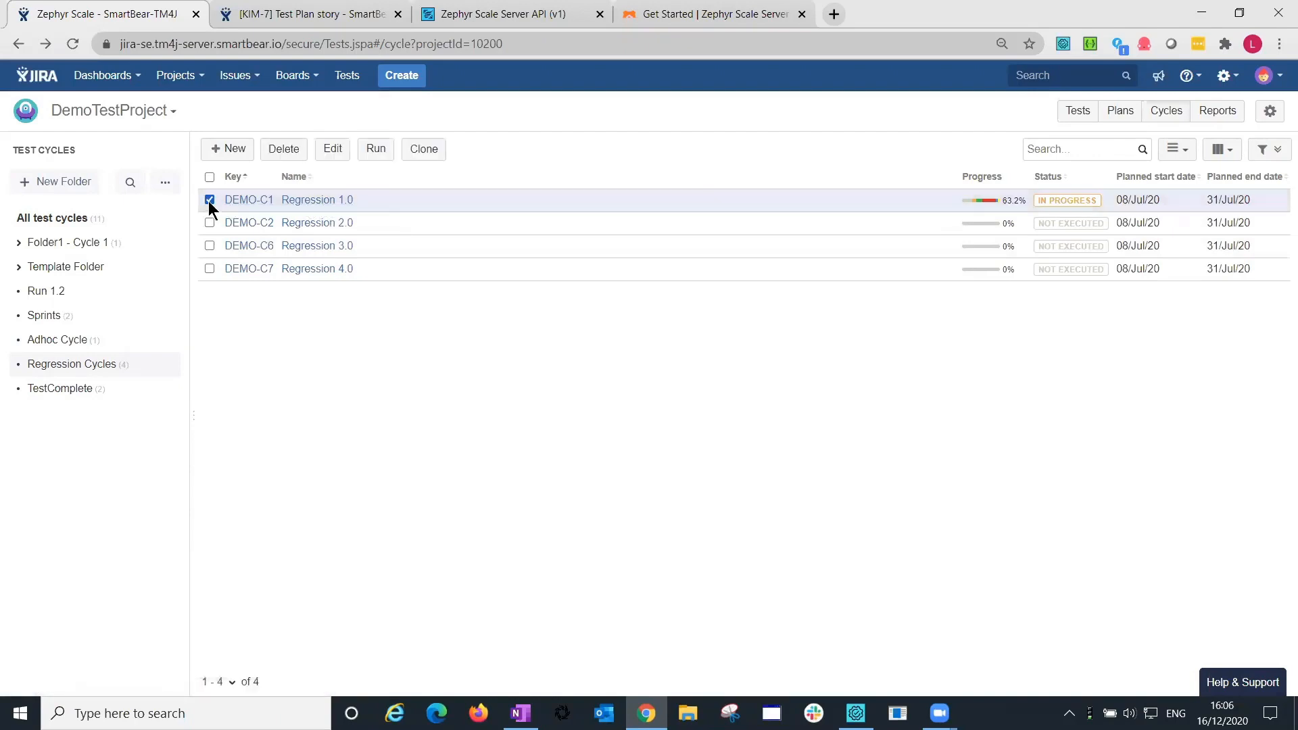
pyautogui.click(376, 150)
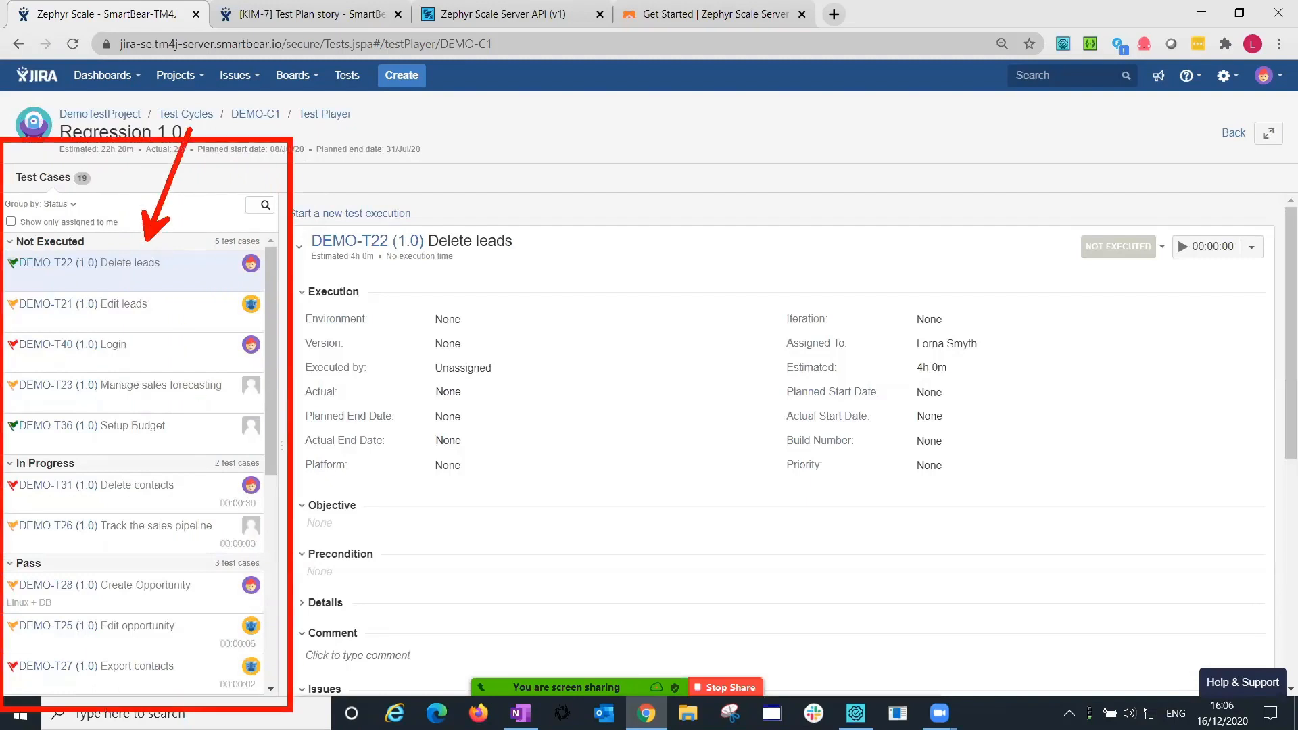
# Try grouping the cycle's test cases by priority and temporarily limiting them to those assigned to the current account.
pyautogui.click(73, 205)
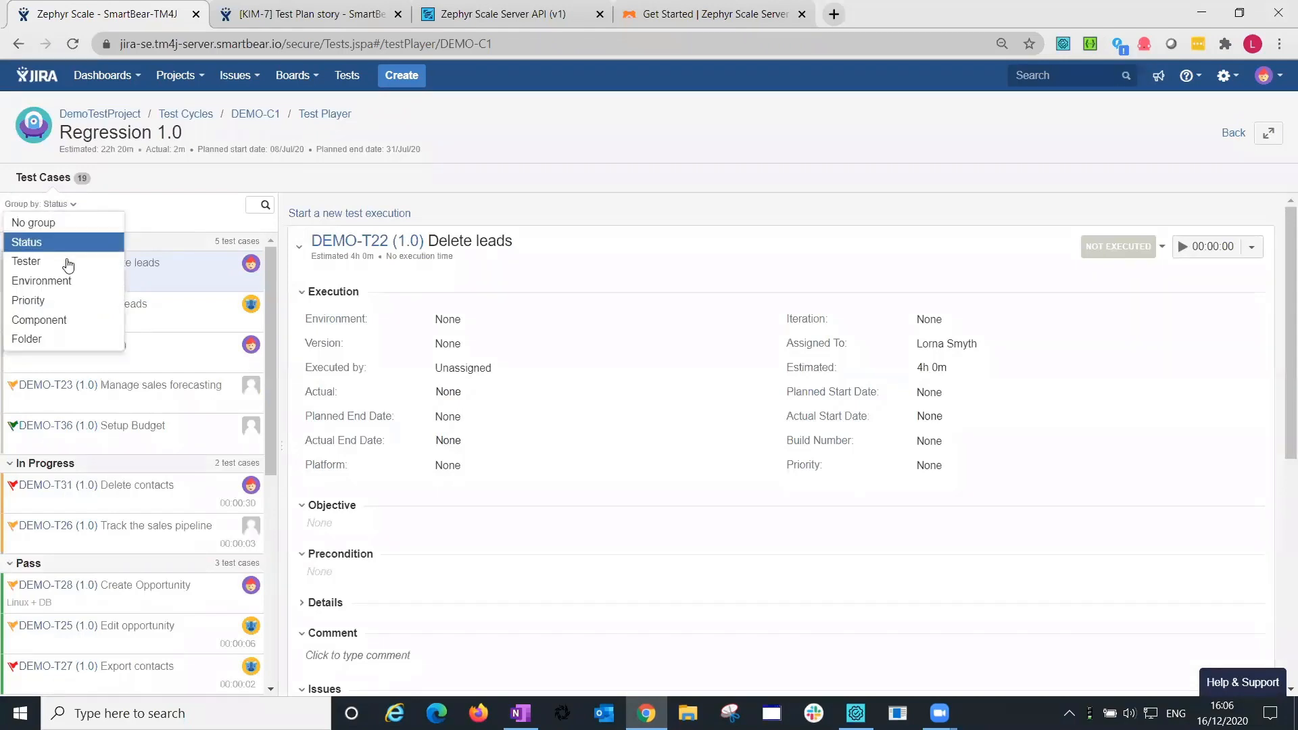
pyautogui.click(70, 300)
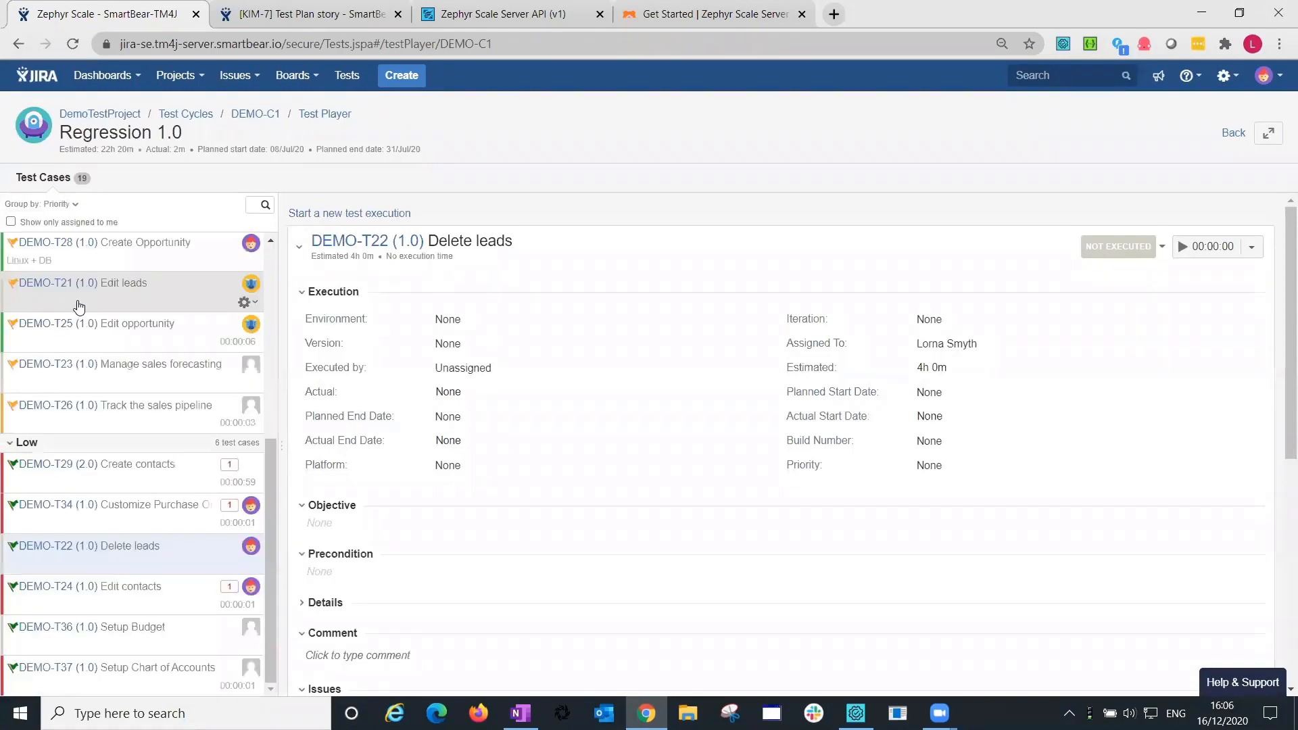
pyautogui.moveTo(274, 498); pyautogui.dragTo(275, 288)
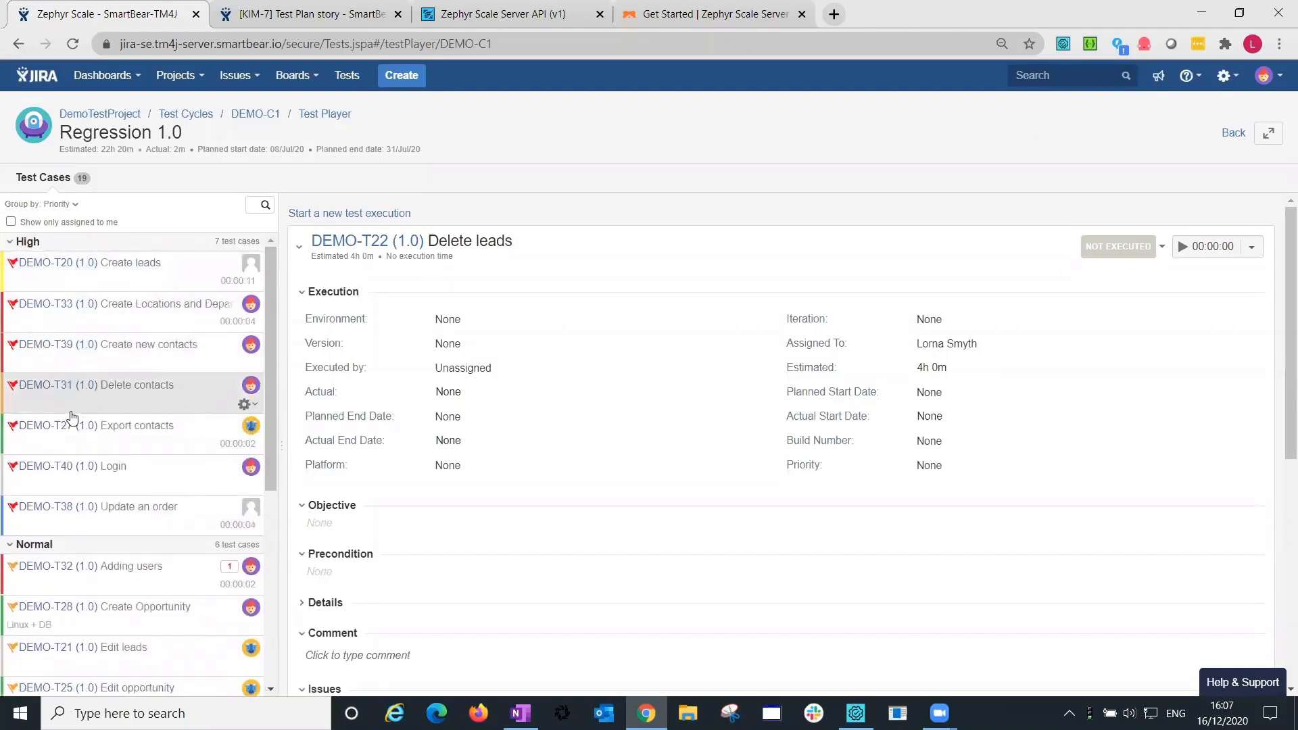
pyautogui.click(10, 222)
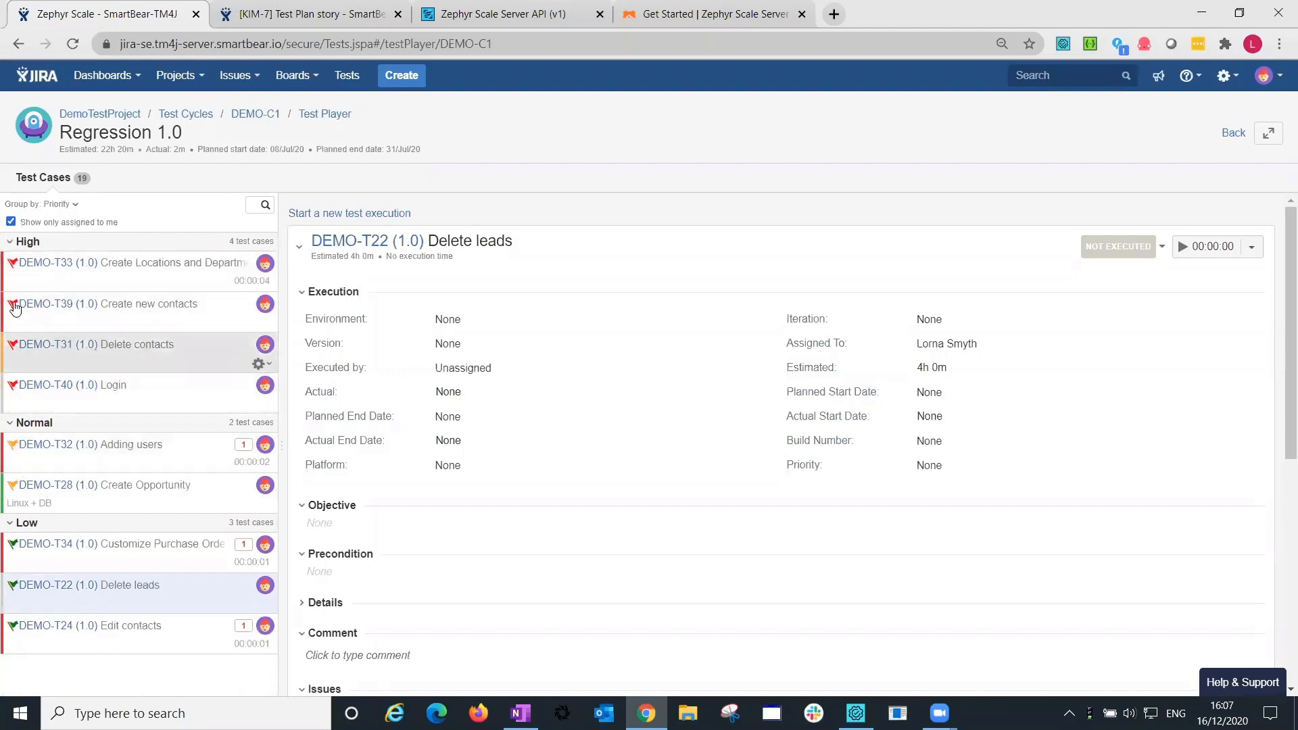
pyautogui.click(11, 222)
# Group the cycle's test cases by tester and point out the tester groups with temporary arrows.
pyautogui.click(60, 203)
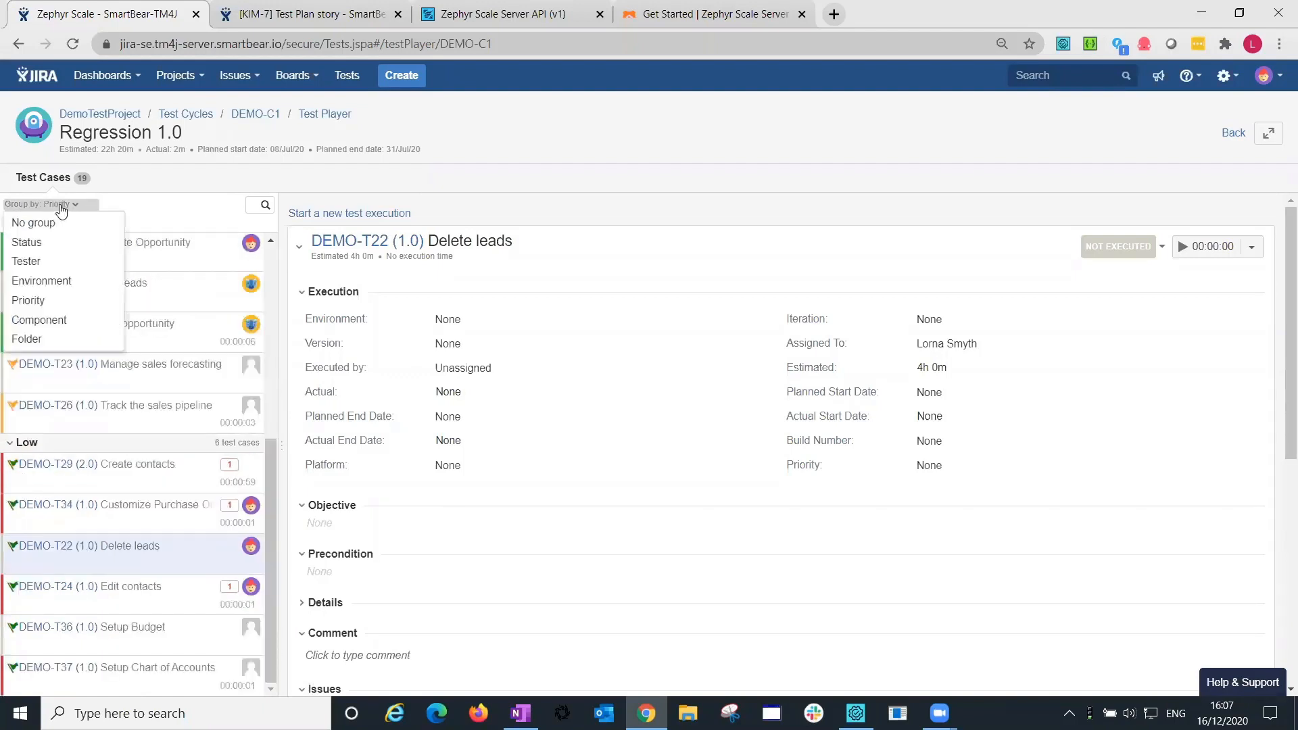
pyautogui.click(30, 261)
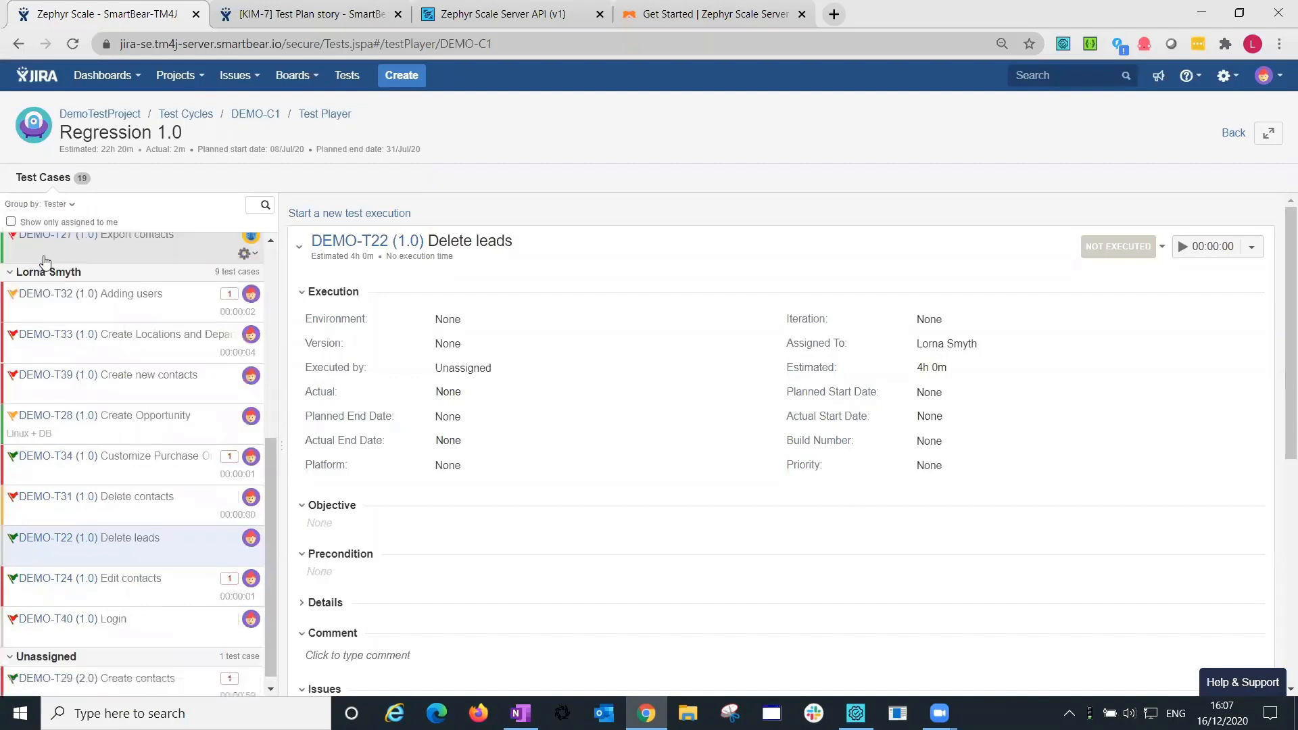
pyautogui.scroll(4, 156, 416)
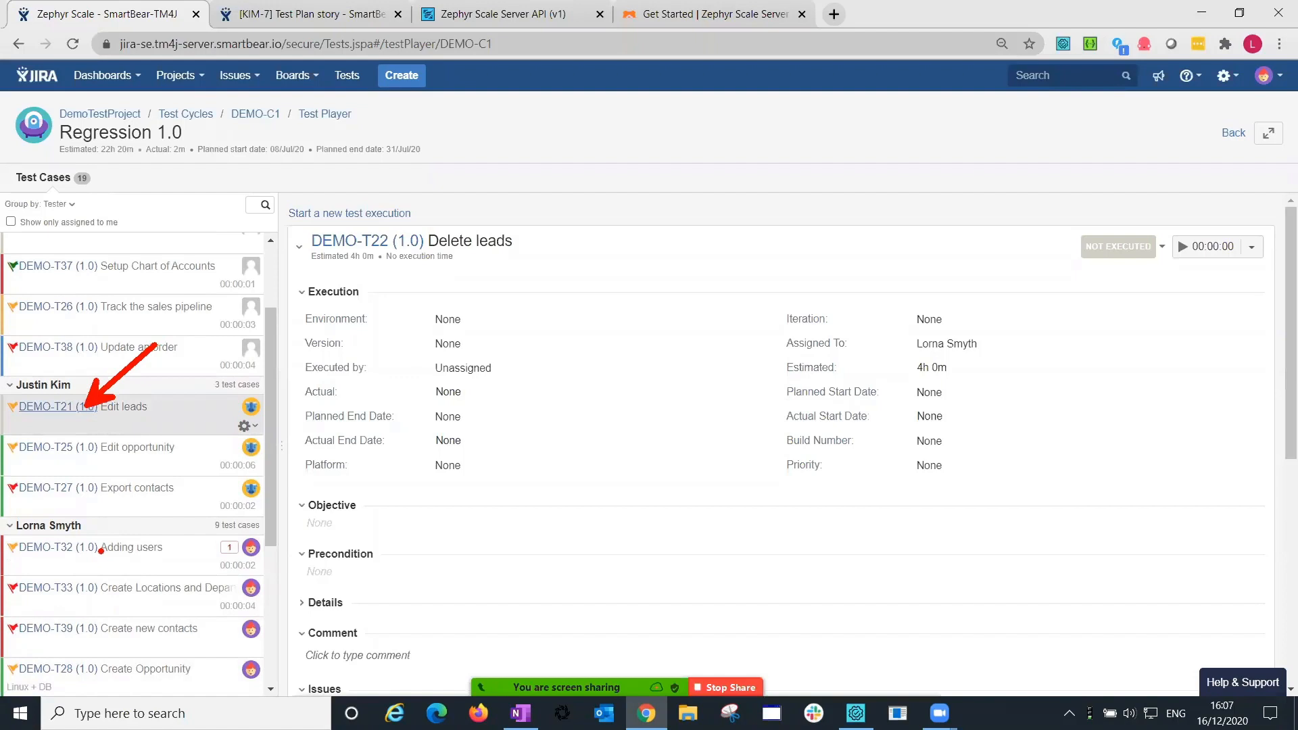
pyautogui.moveTo(84, 553); pyautogui.dragTo(179, 532)
pyautogui.press('Escape')
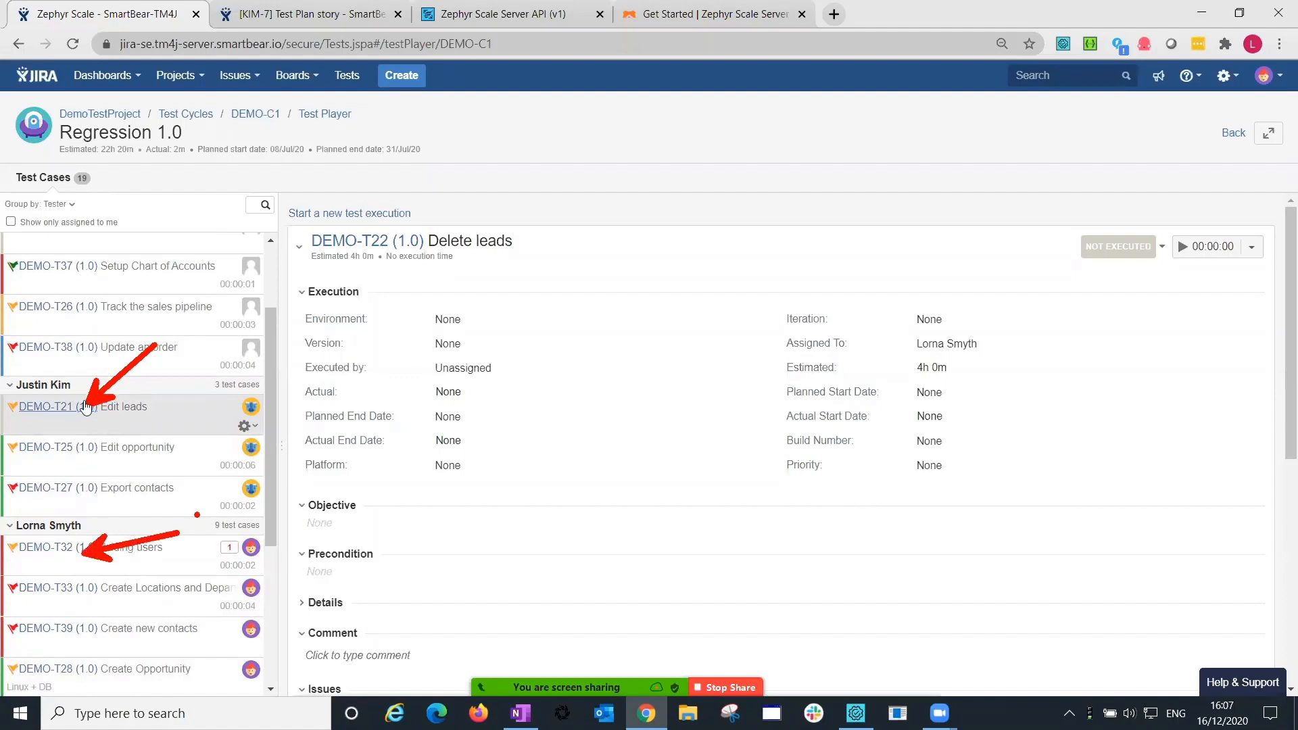
pyautogui.scroll(-3, 132, 471)
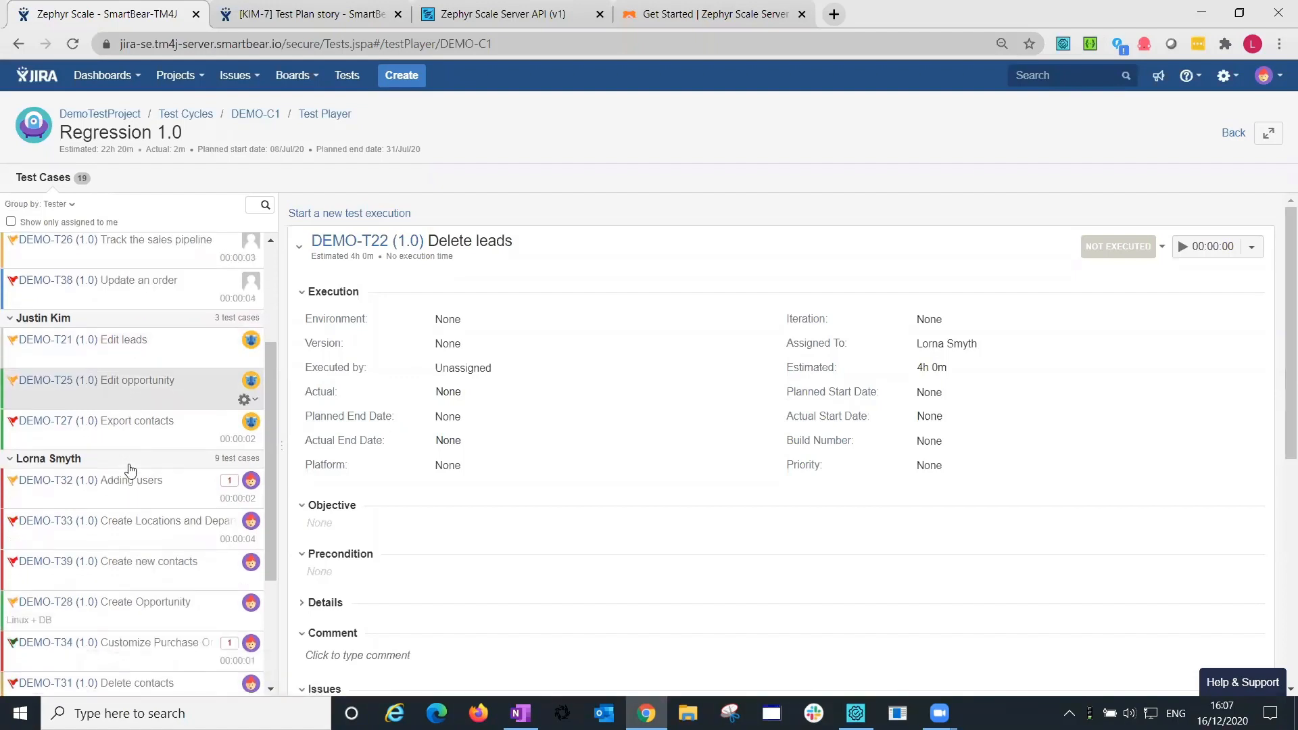
pyautogui.scroll(-1, 132, 472)
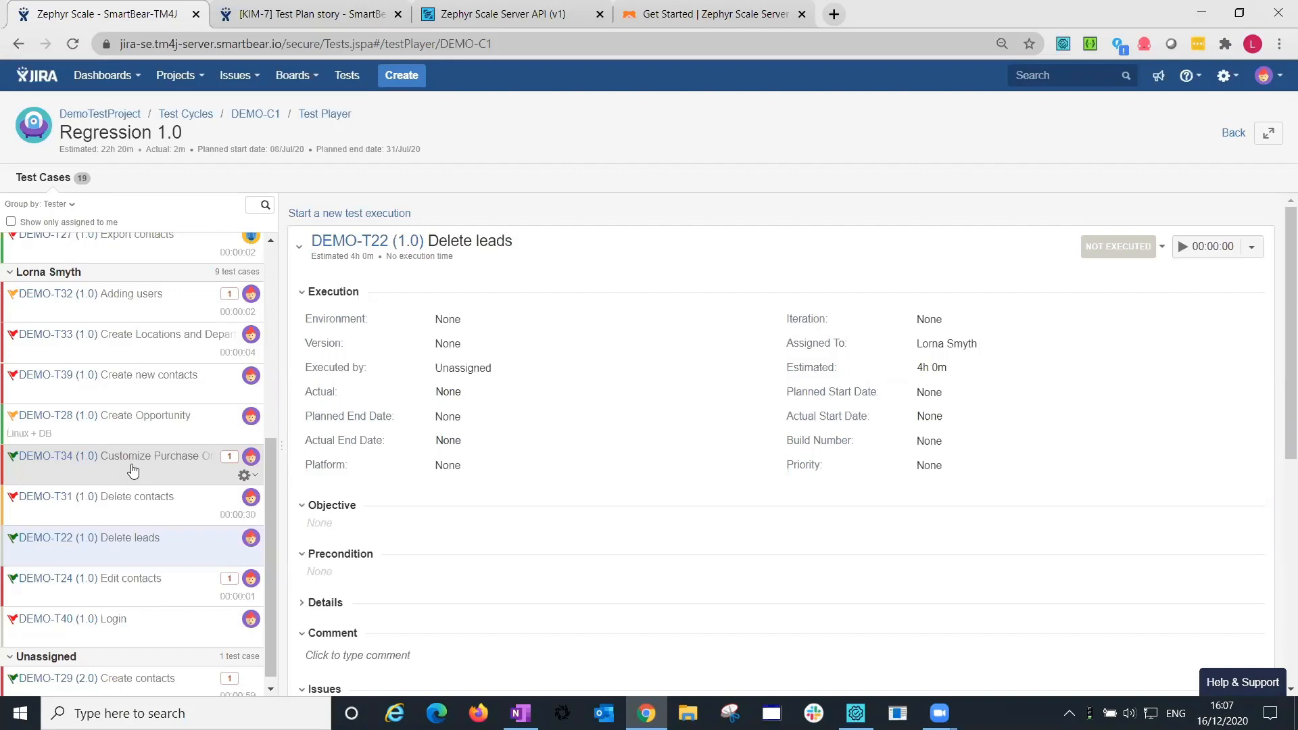
pyautogui.scroll(-1, 115, 513)
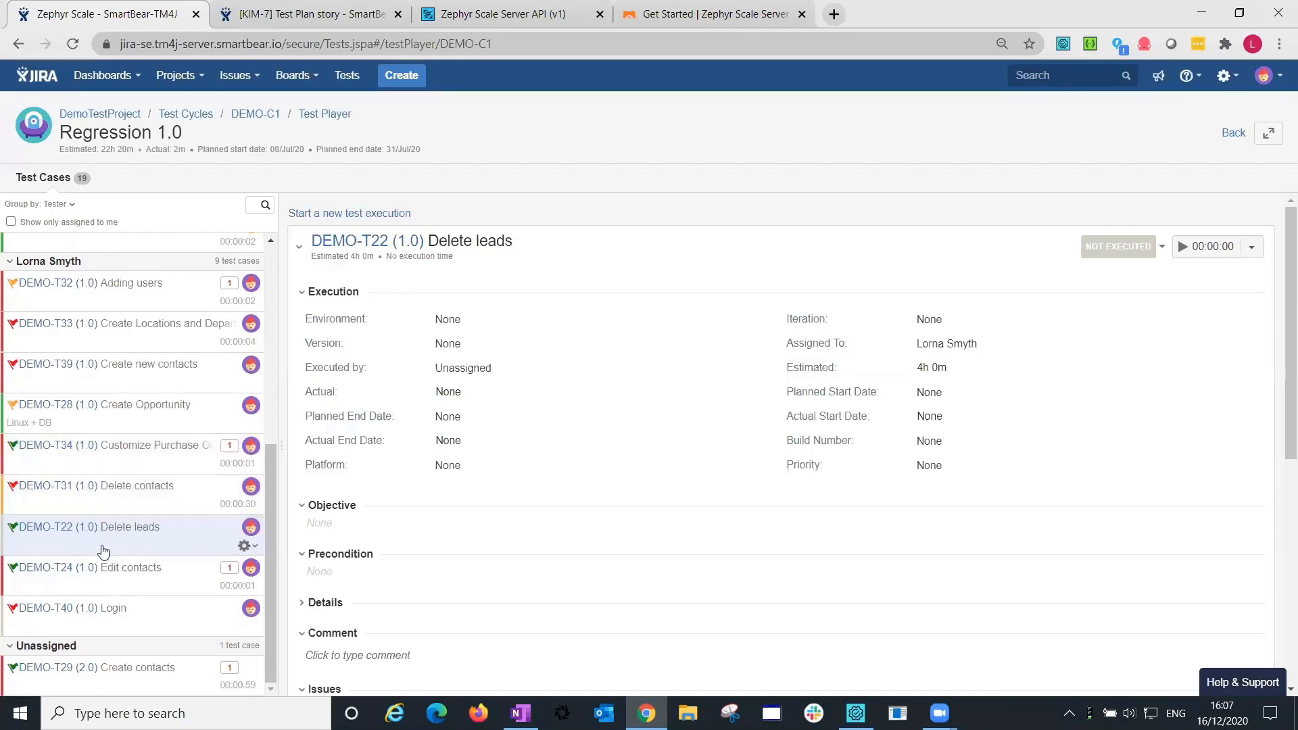
# Open the unassigned Create contacts test case, point out its earlier executions and start a new test execution.
pyautogui.click(121, 690)
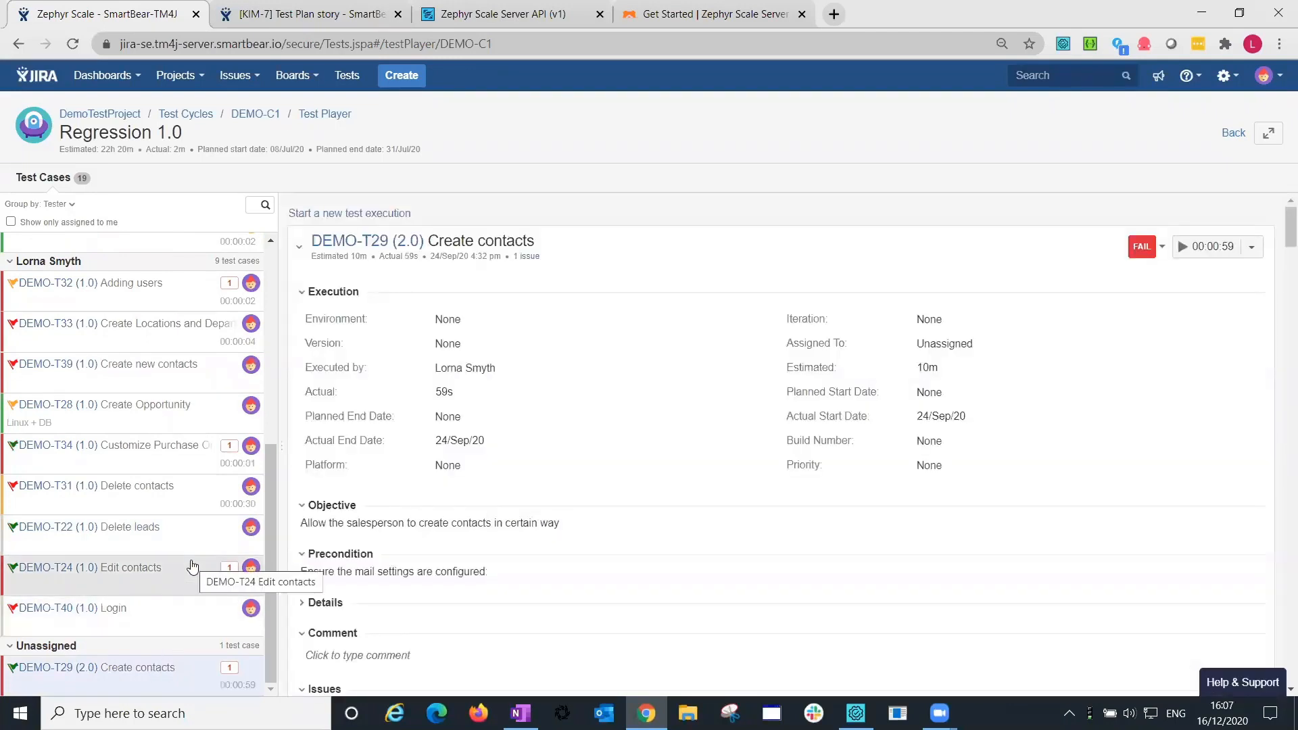
pyautogui.click(298, 248)
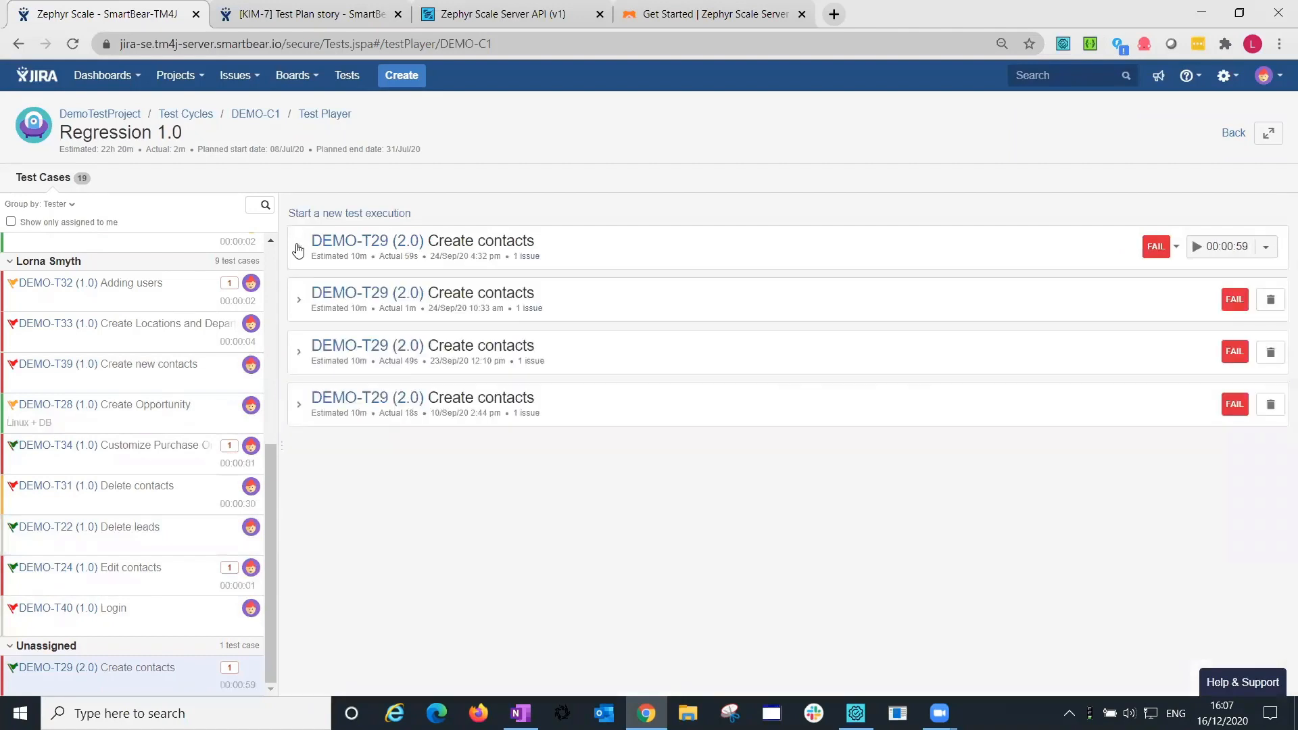
pyautogui.moveTo(308, 306); pyautogui.dragTo(227, 315)
pyautogui.moveTo(308, 357); pyautogui.dragTo(252, 373)
pyautogui.click(332, 218)
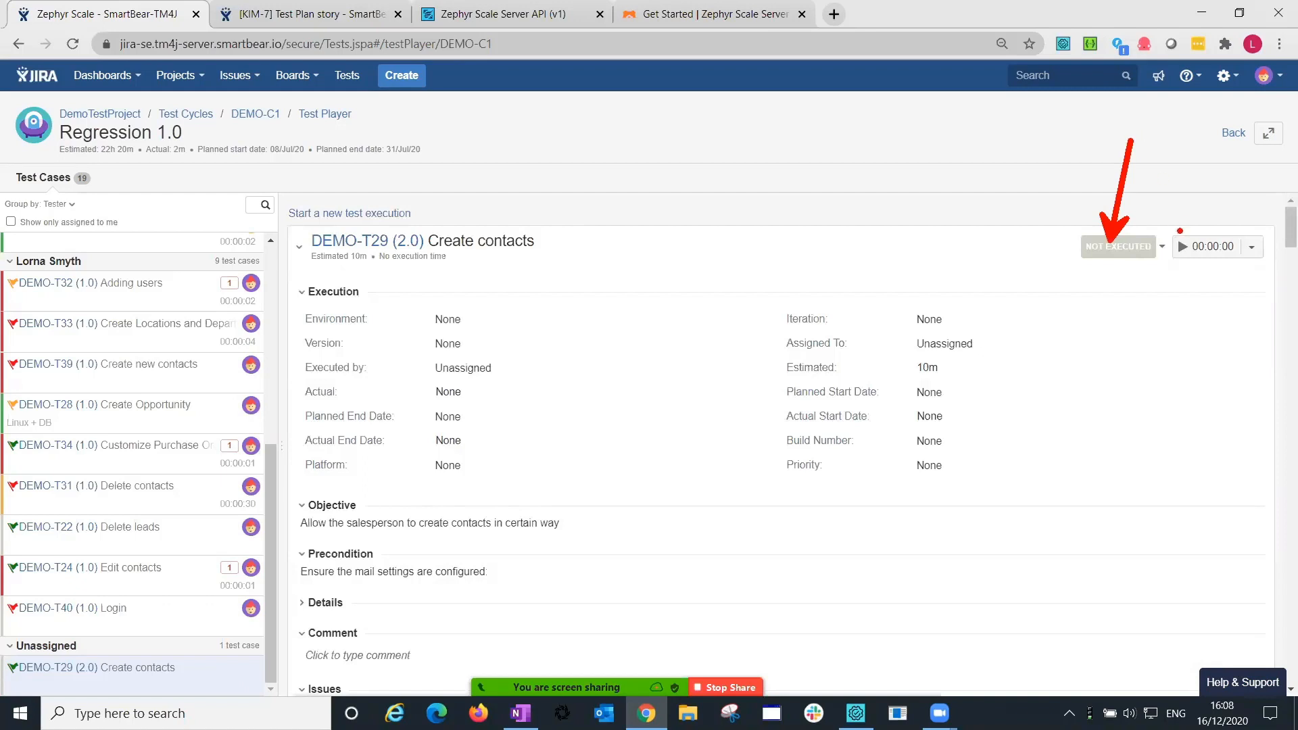
# Point out the new execution's status and timer with temporary arrows and look over its test script.
pyautogui.moveTo(1209, 189)
pyautogui.mouseDown()
pyautogui.moveTo(1197, 239)
pyautogui.moveTo(1233, 113)
pyautogui.mouseUp()
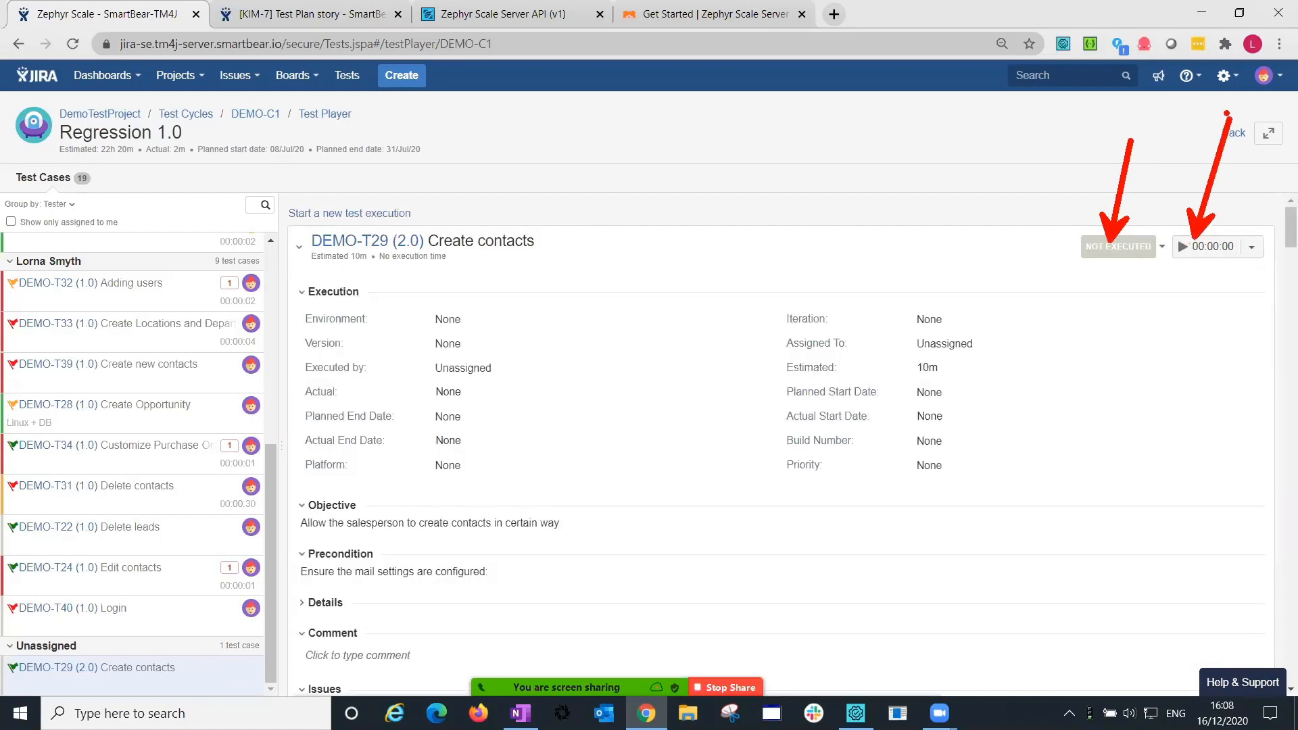
pyautogui.press('Escape')
pyautogui.scroll(-9, 973, 420)
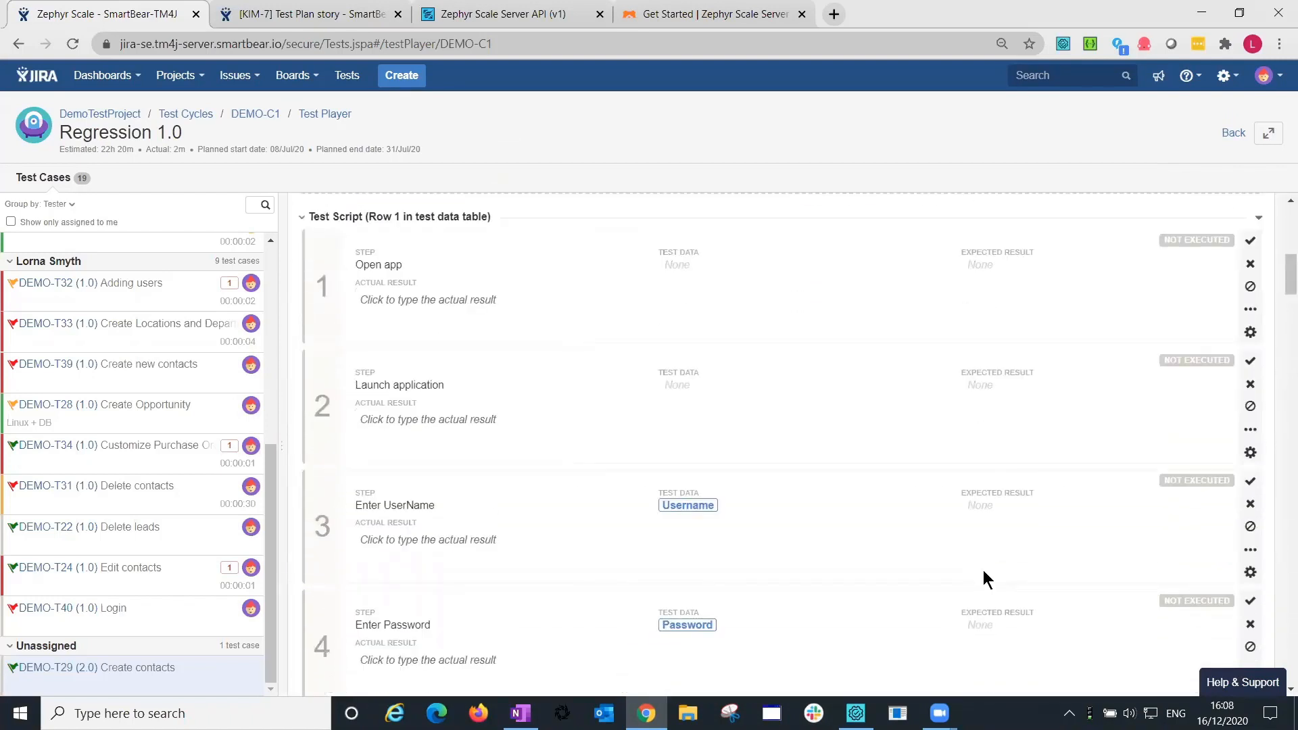
pyautogui.scroll(10, 983, 576)
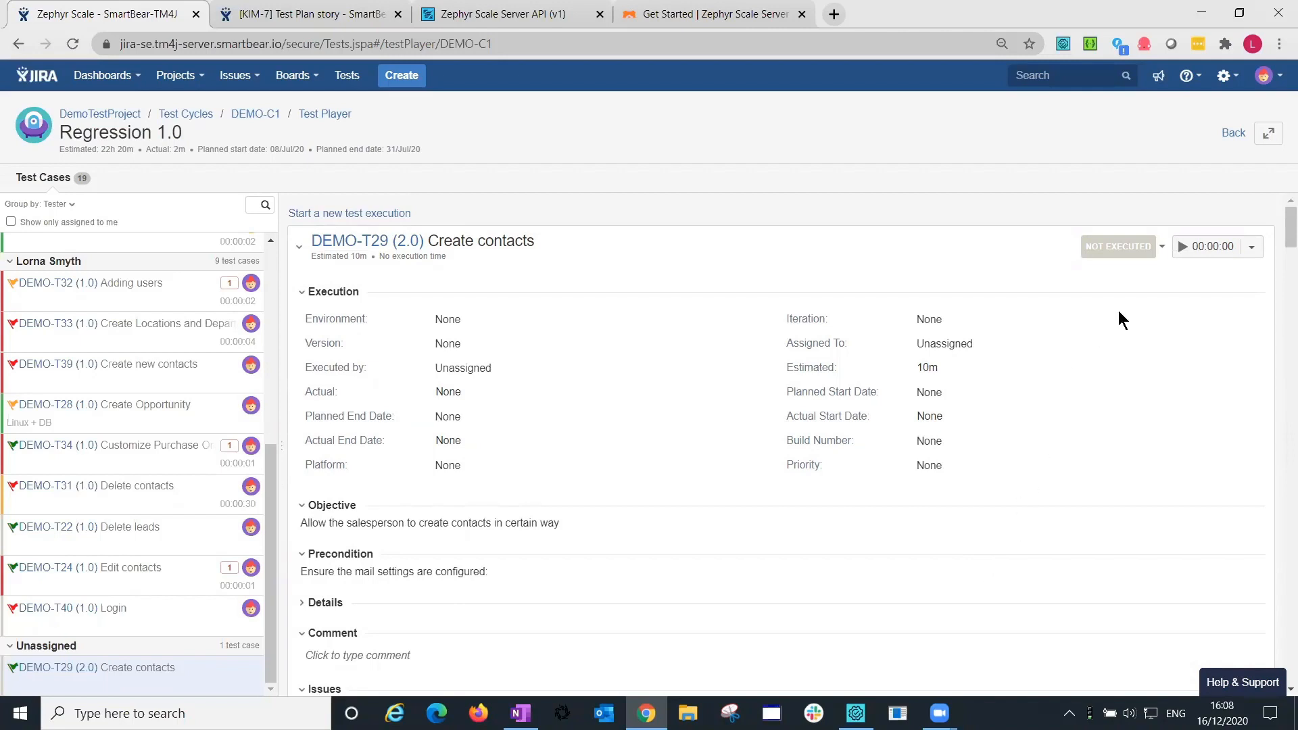
# Start the timer for the new Create contacts execution.
pyautogui.click(1183, 248)
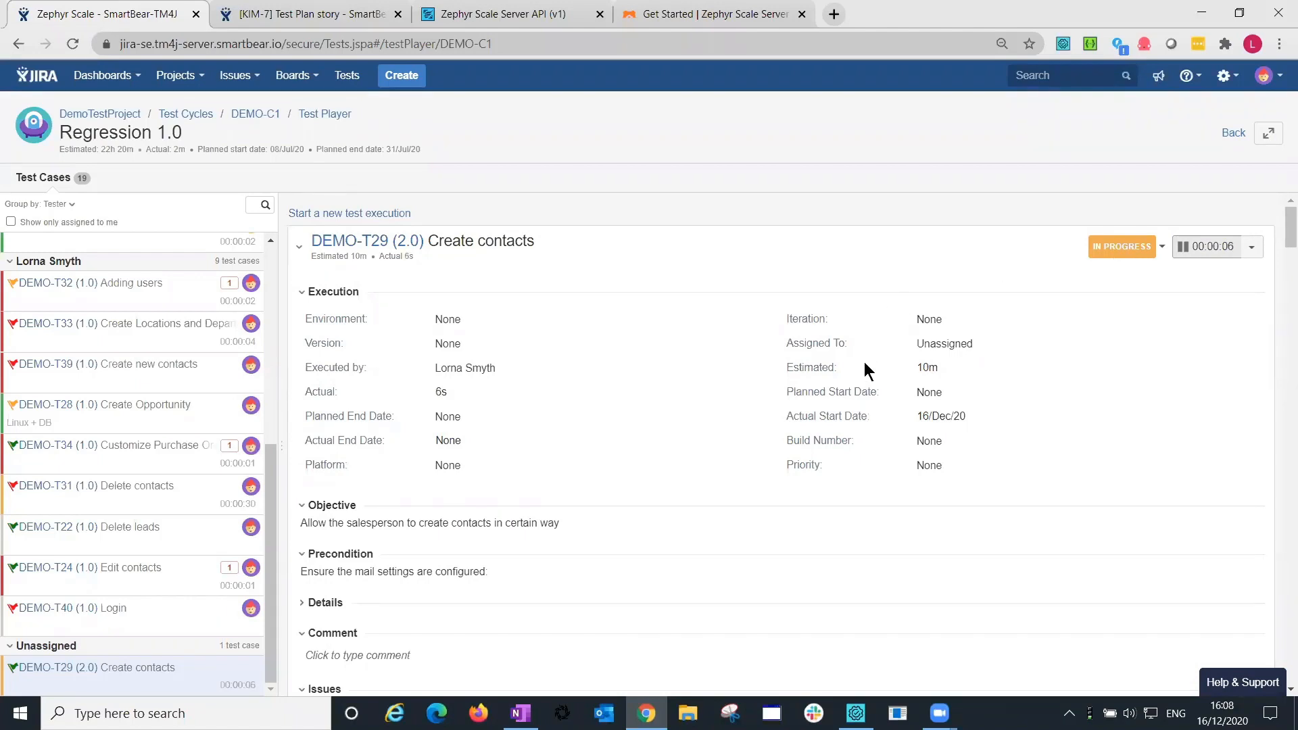
pyautogui.scroll(-5, 865, 362)
pyautogui.scroll(-2, 865, 364)
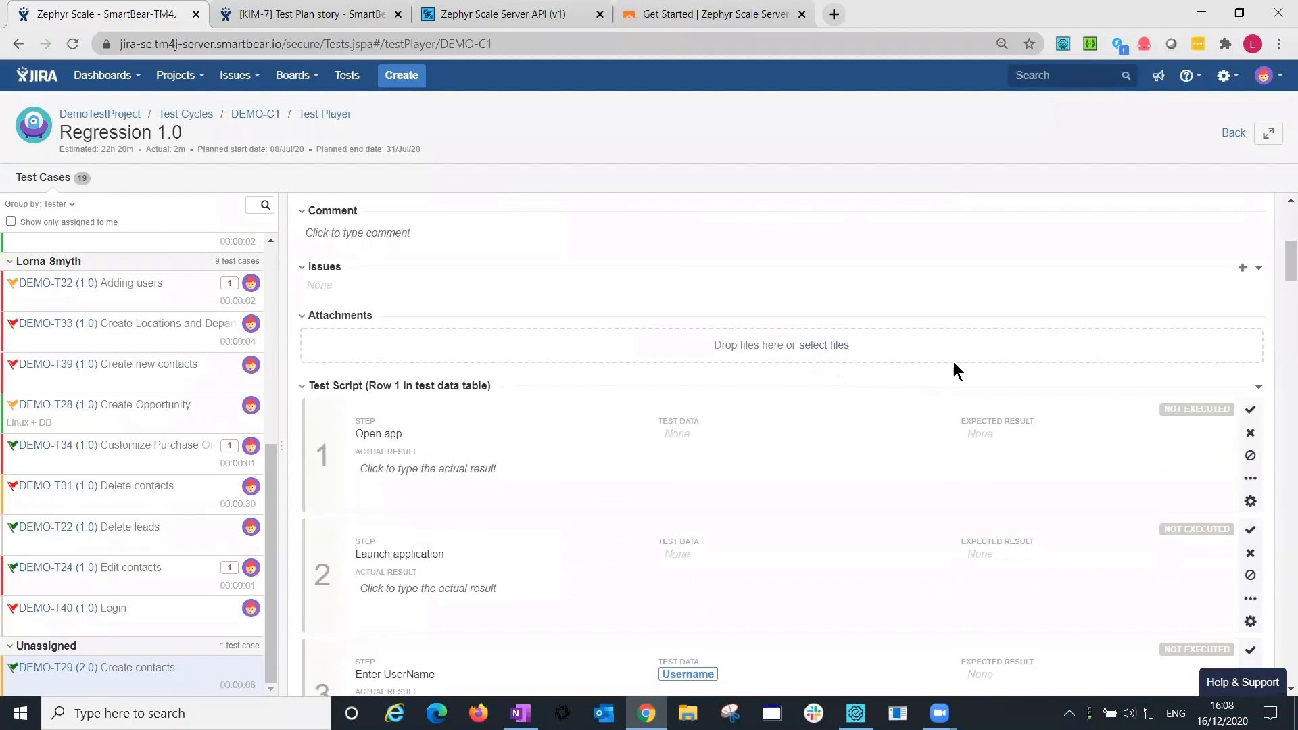
# Mark the Open app, Launch application and first Enter UserName steps in the row 1 test script as Pass.
pyautogui.click(1249, 411)
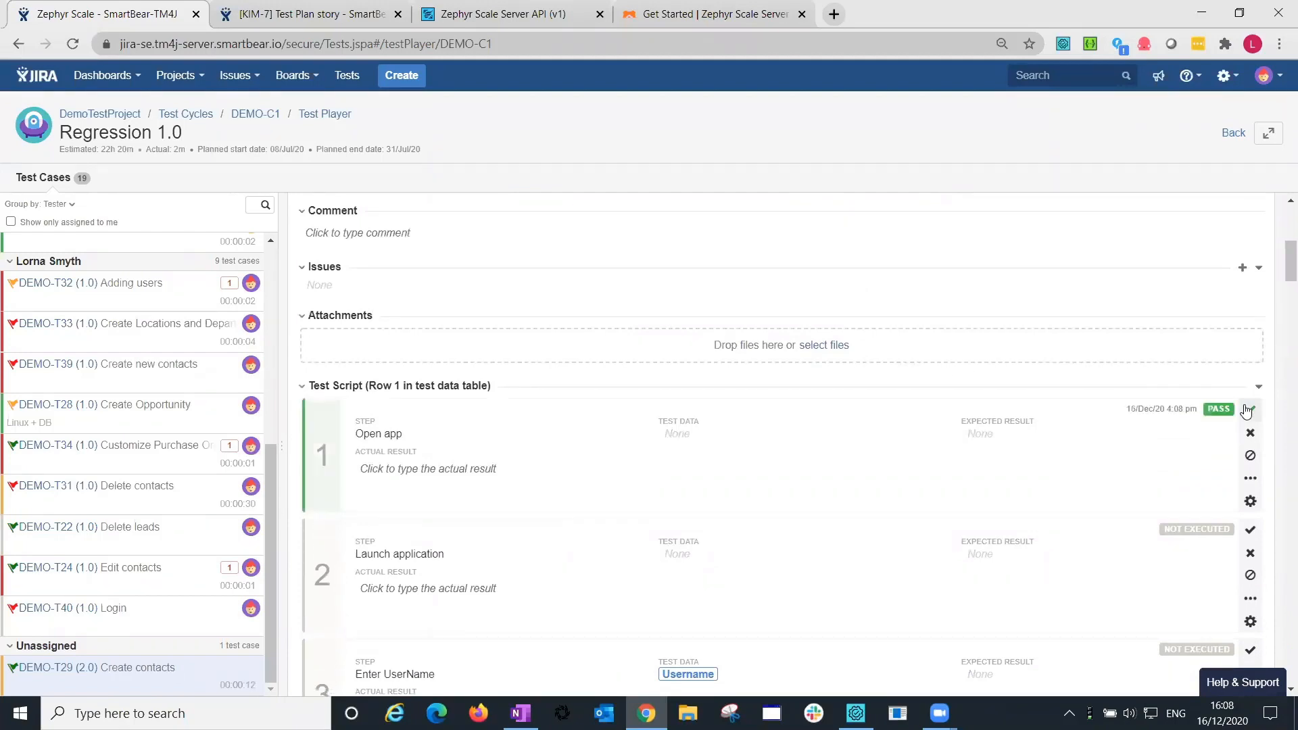
pyautogui.scroll(-2, 1249, 412)
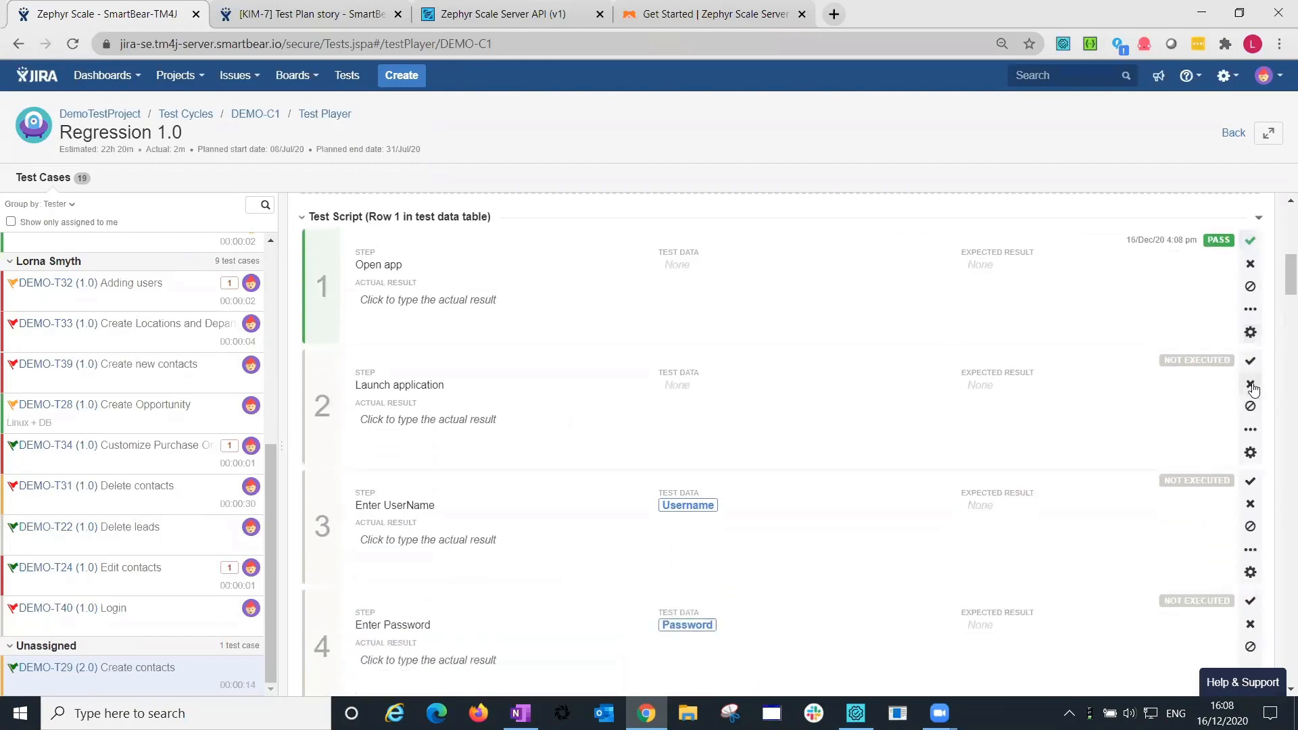
pyautogui.click(1251, 364)
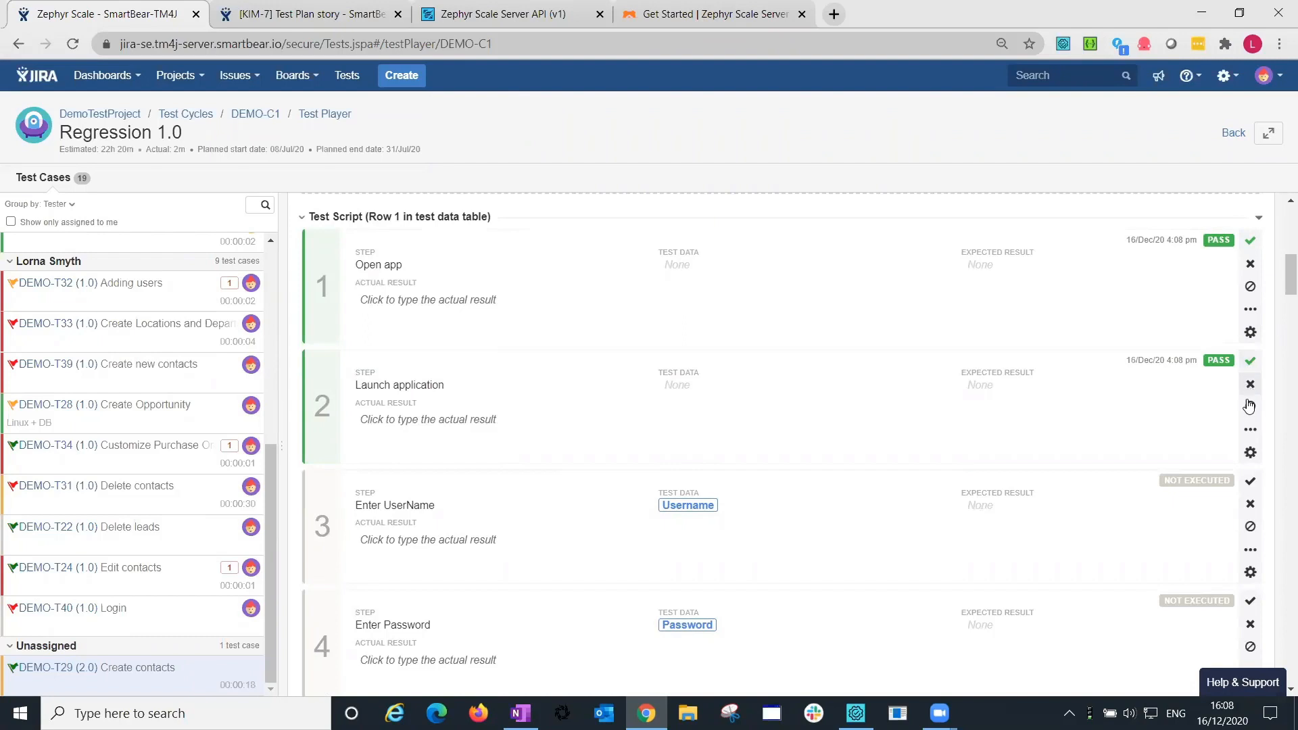
pyautogui.click(1252, 485)
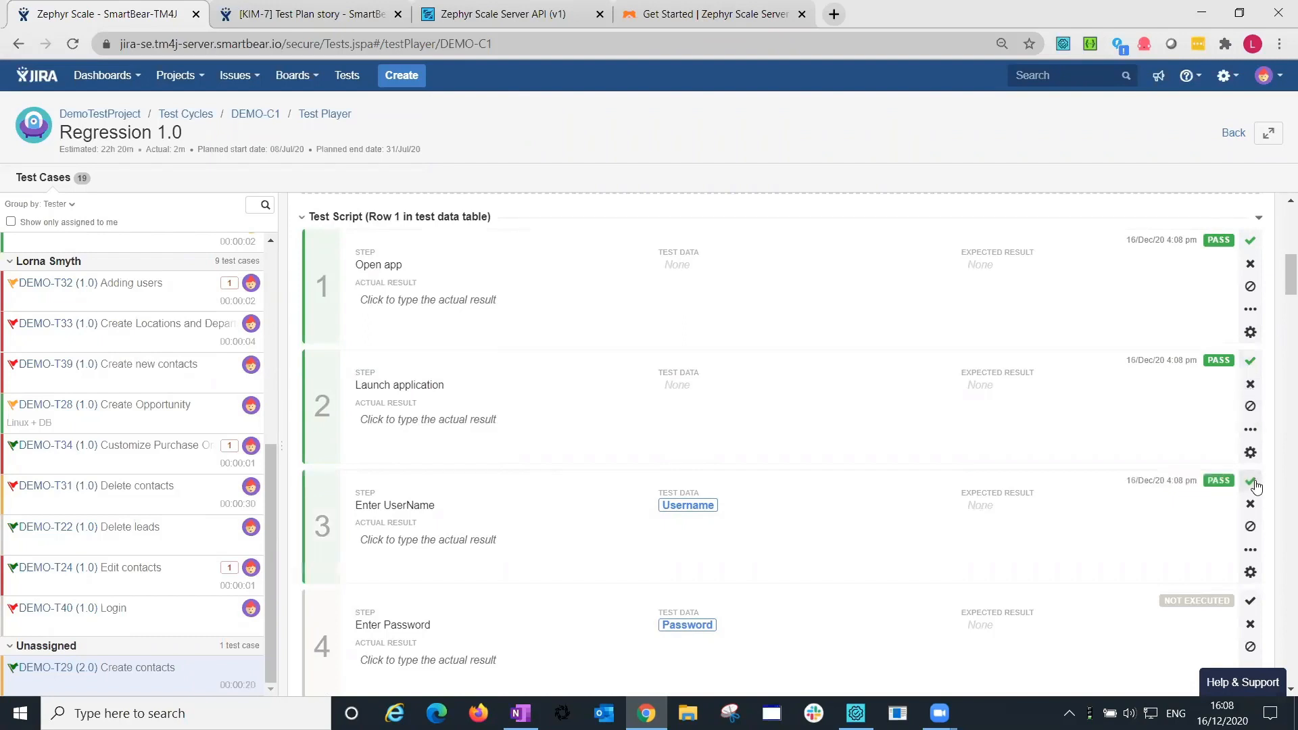
# Try the Fail, Blocked and Pass statuses on the Enter Password step 4, ending with Warning.
pyautogui.click(1251, 371)
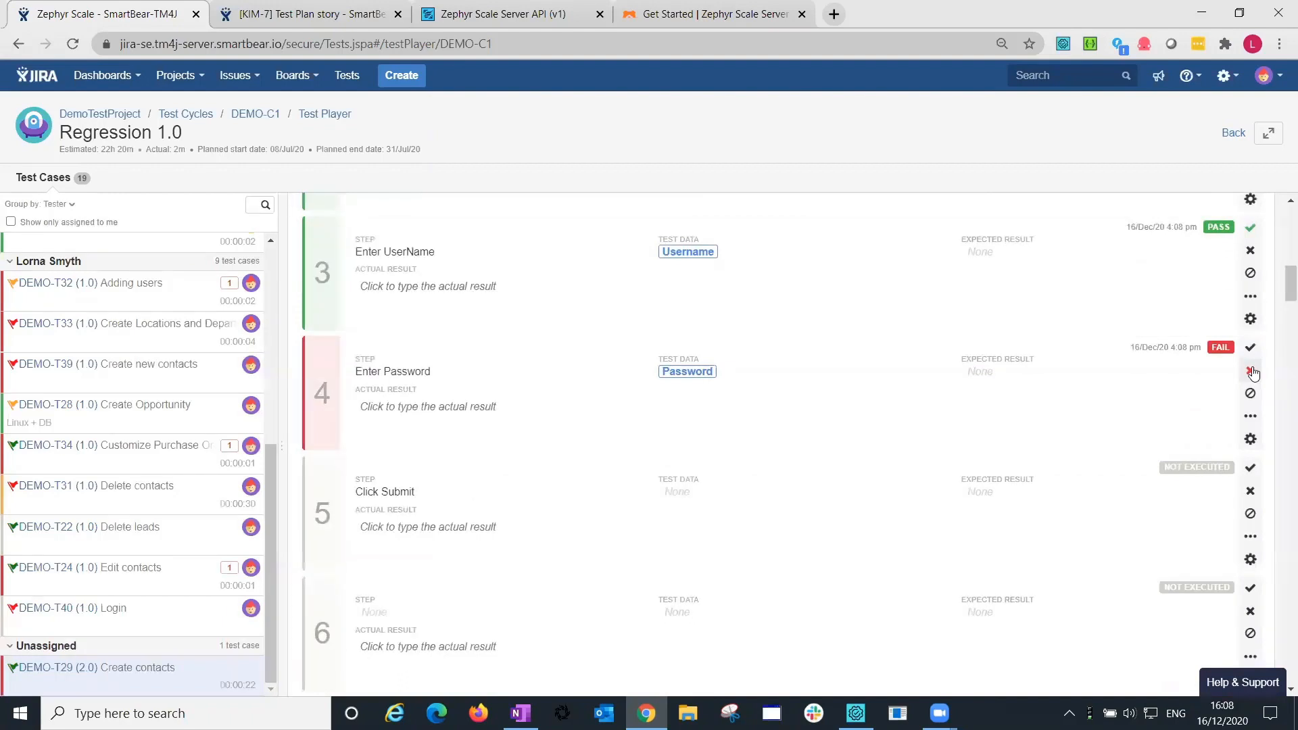
pyautogui.click(1251, 394)
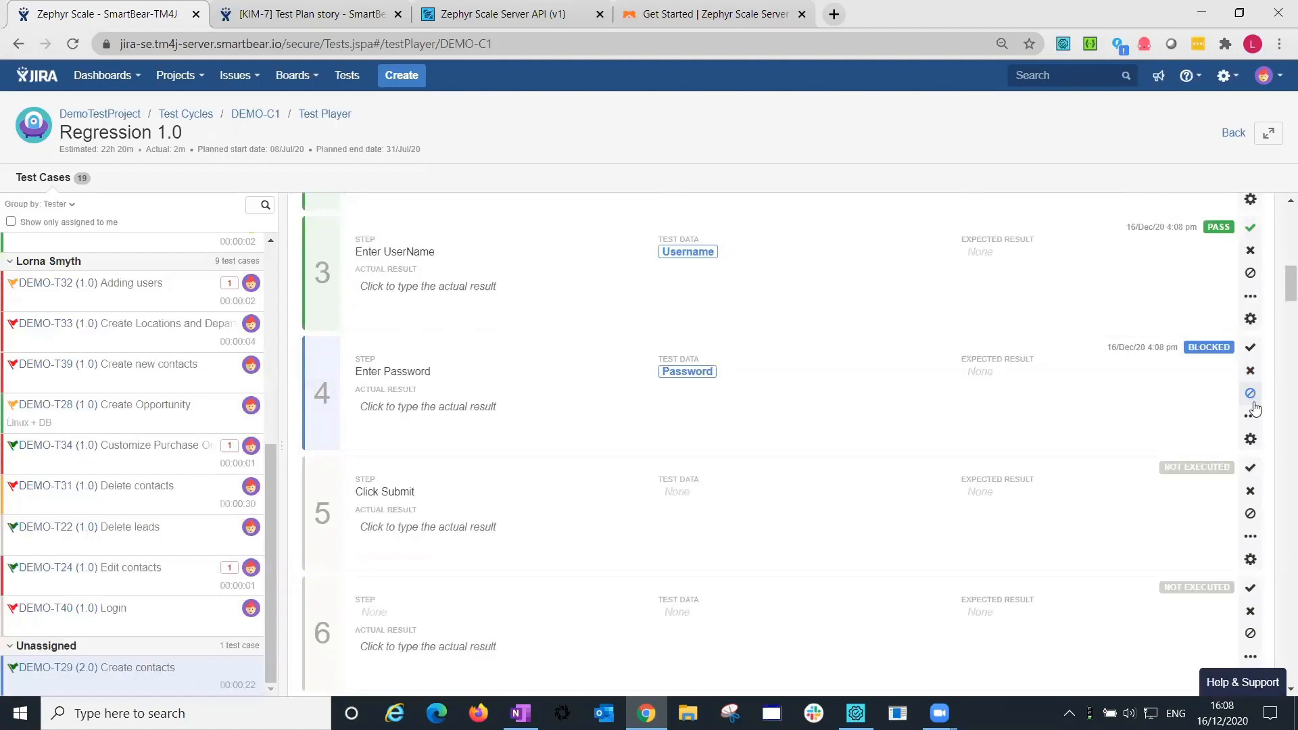
pyautogui.click(1251, 349)
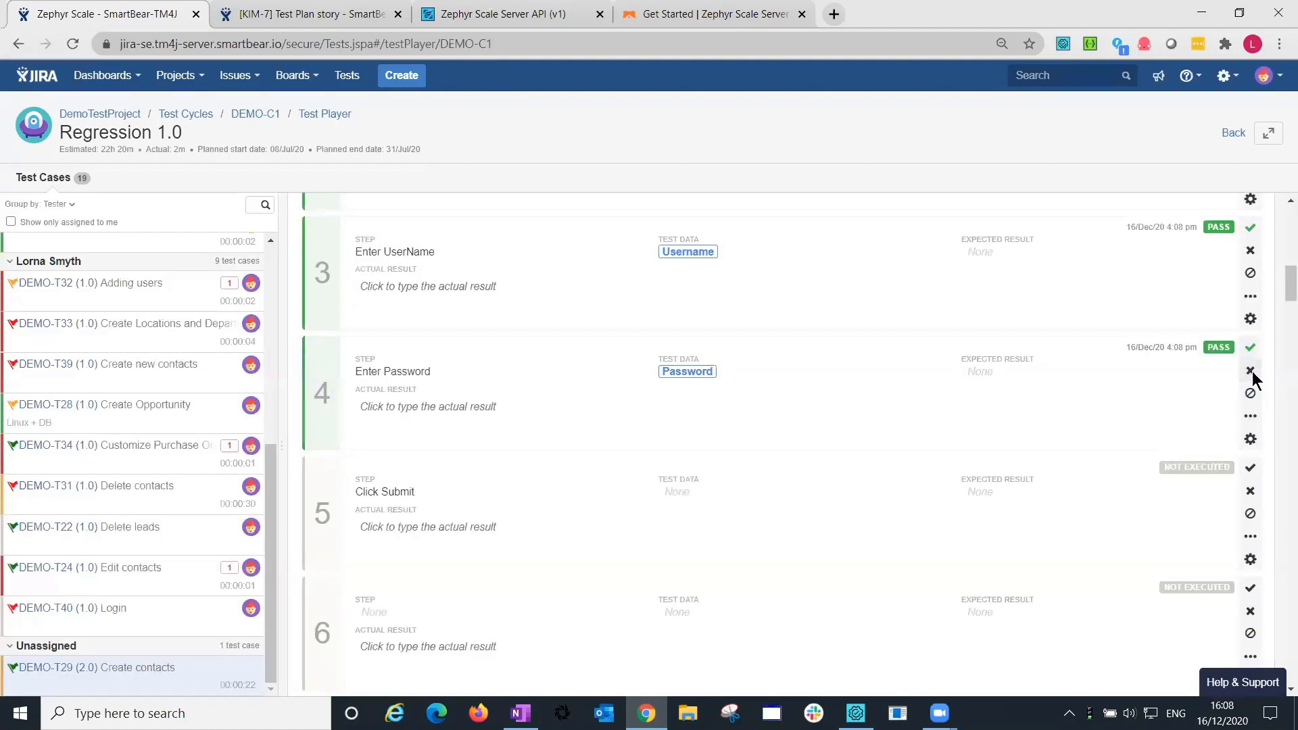
pyautogui.click(1251, 416)
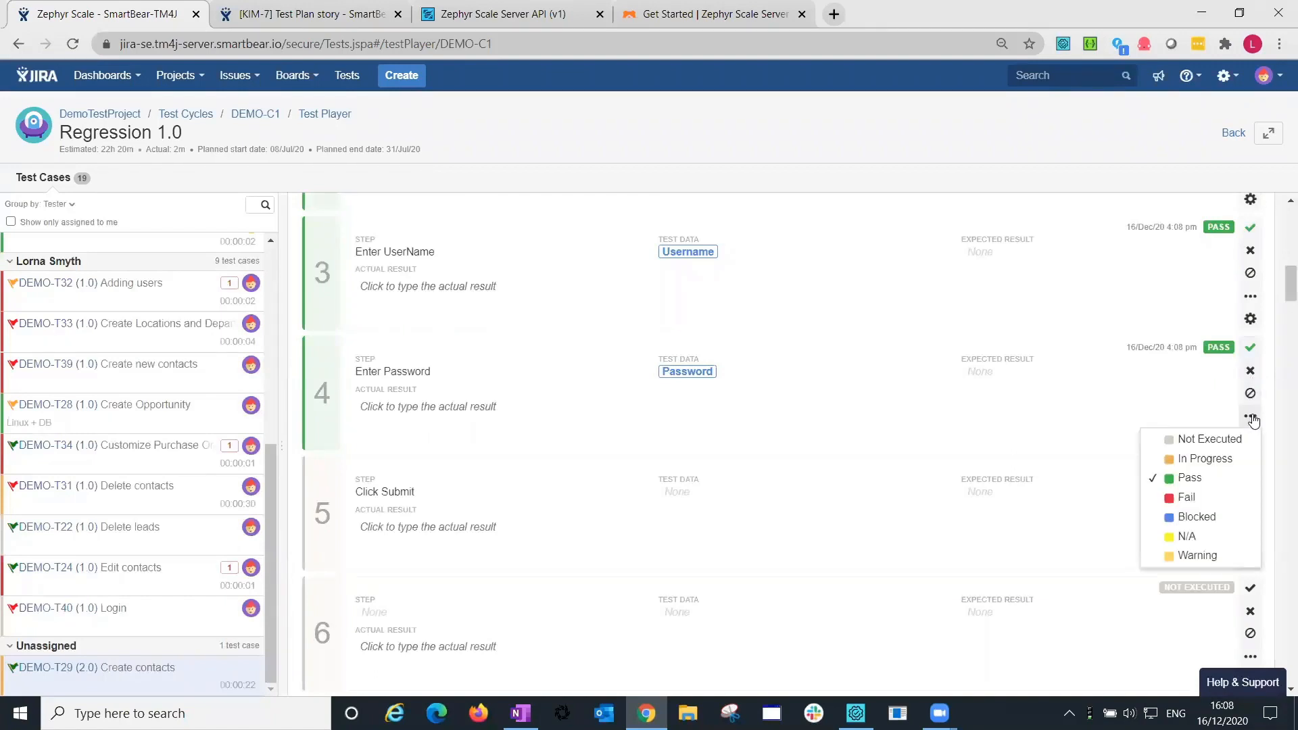
pyautogui.click(1210, 556)
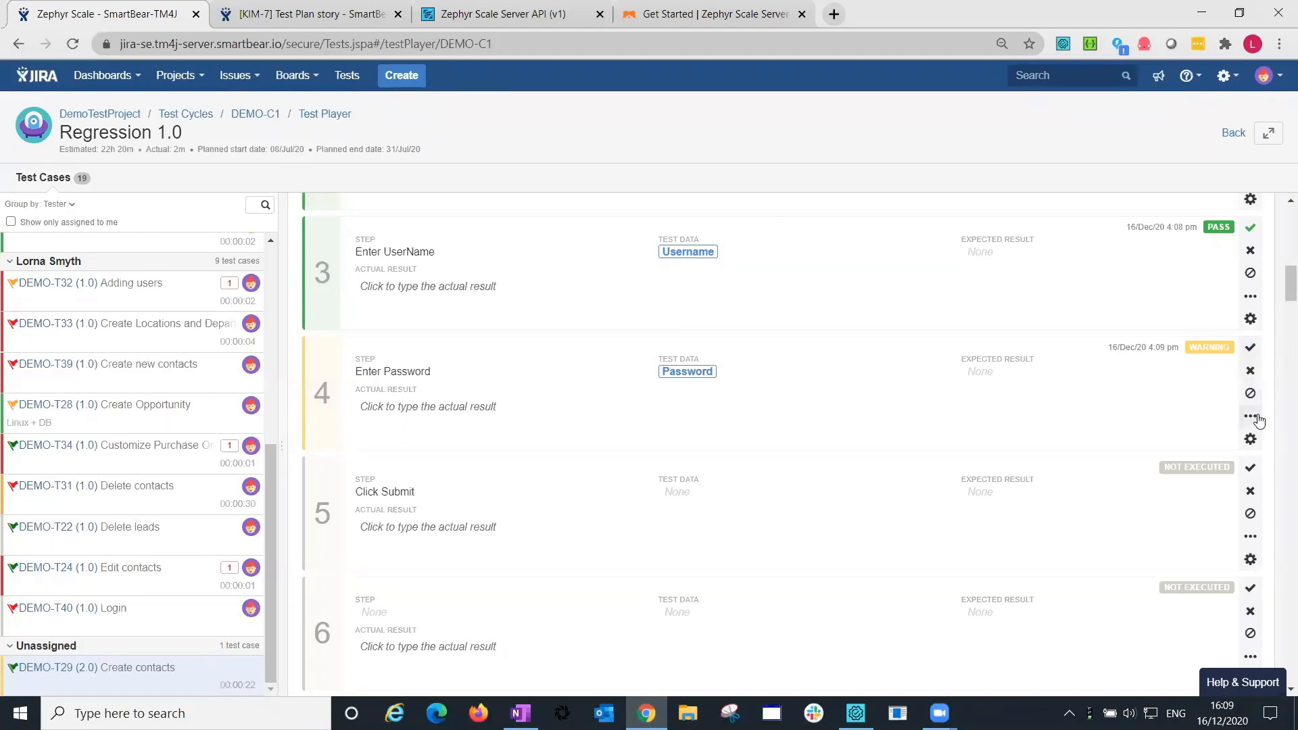
# Point out the test data of steps 9 and 10 in the row 1 script with temporary arrows.
pyautogui.scroll(-4, 1138, 425)
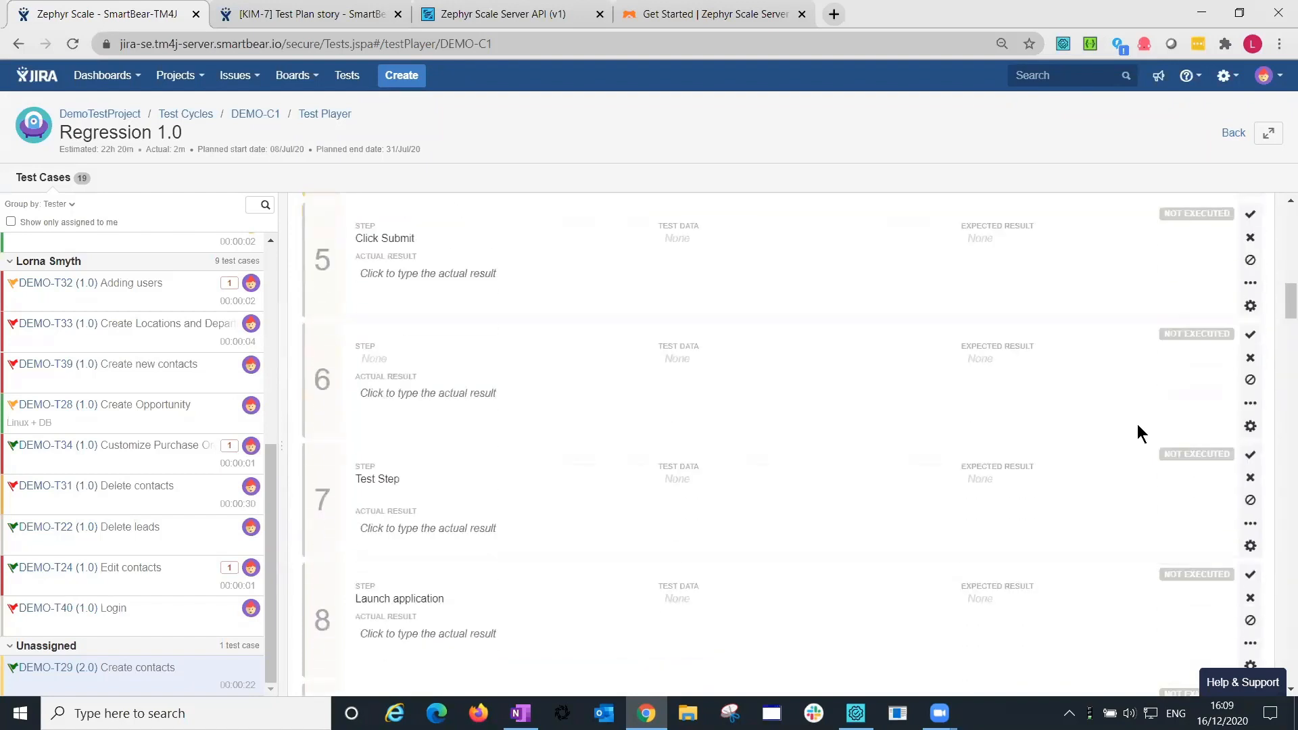
pyautogui.scroll(-5, 1139, 429)
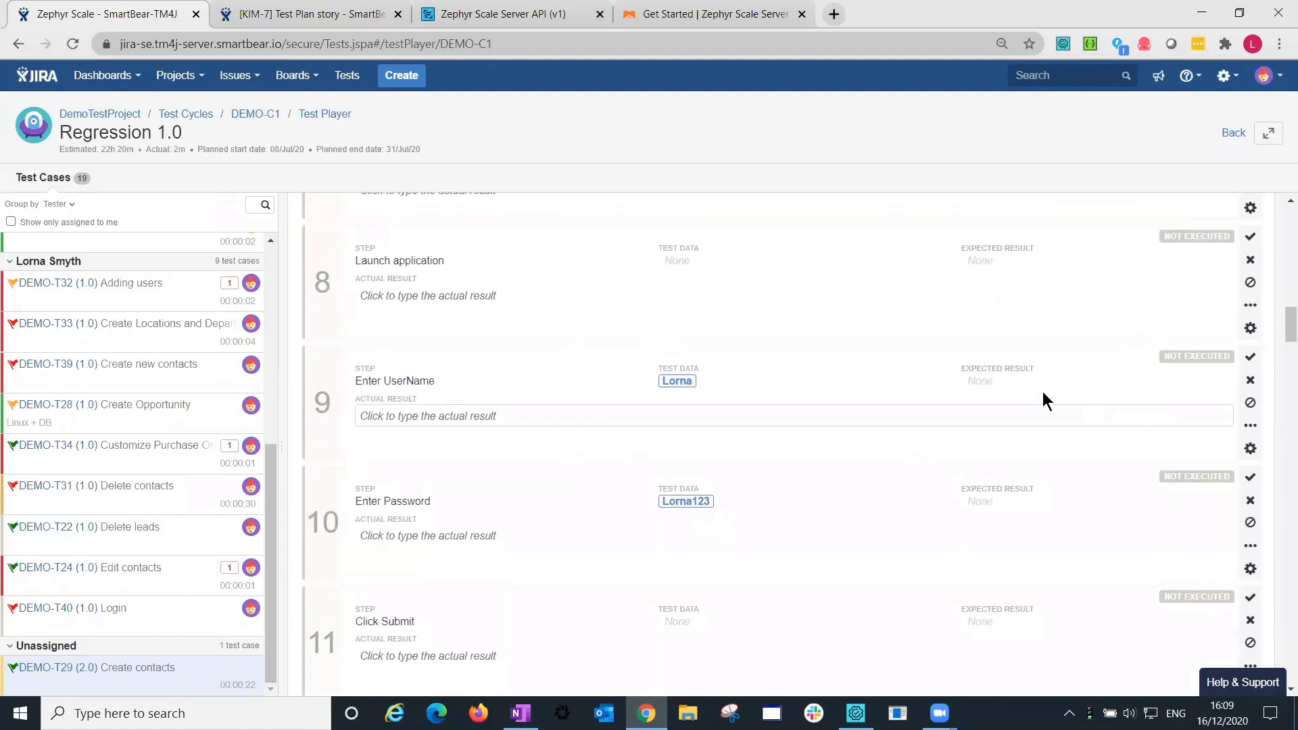
pyautogui.hotkey('ctrl', '2')
pyautogui.moveTo(700, 380); pyautogui.dragTo(761, 345)
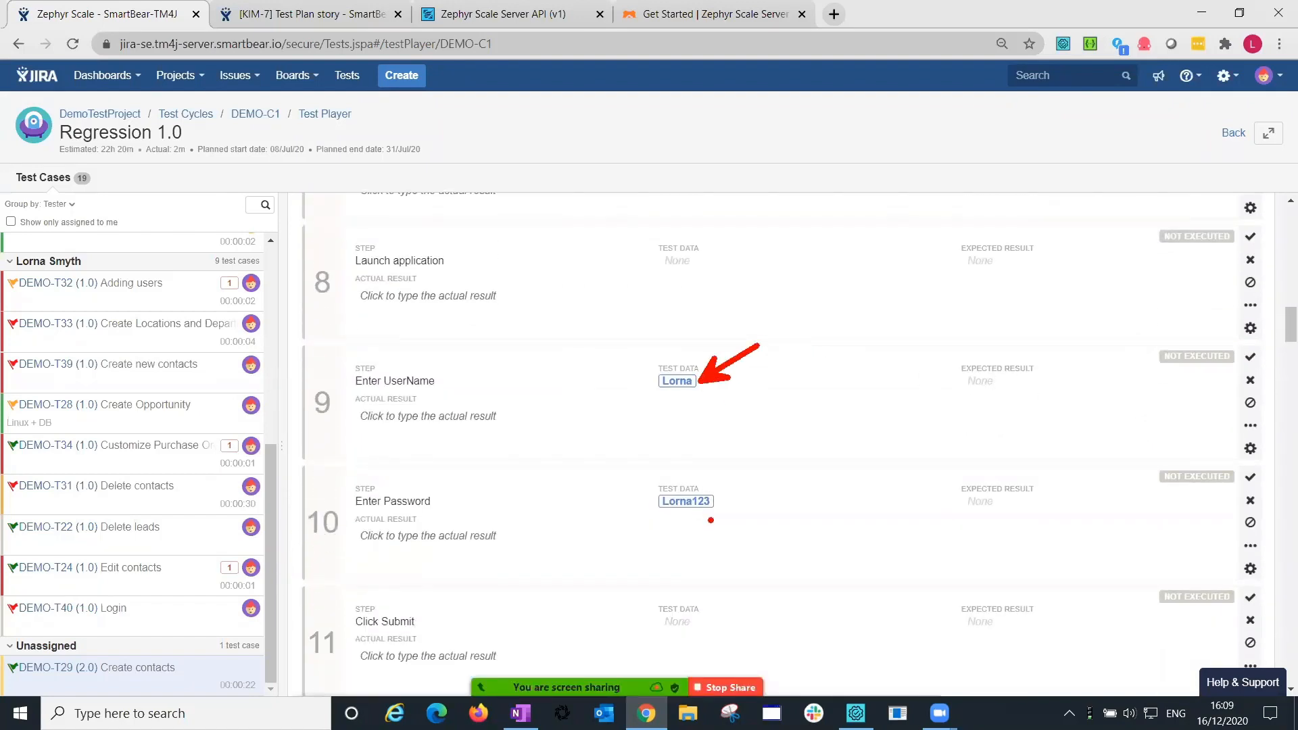
pyautogui.moveTo(729, 504); pyautogui.dragTo(779, 489)
pyautogui.press('Escape')
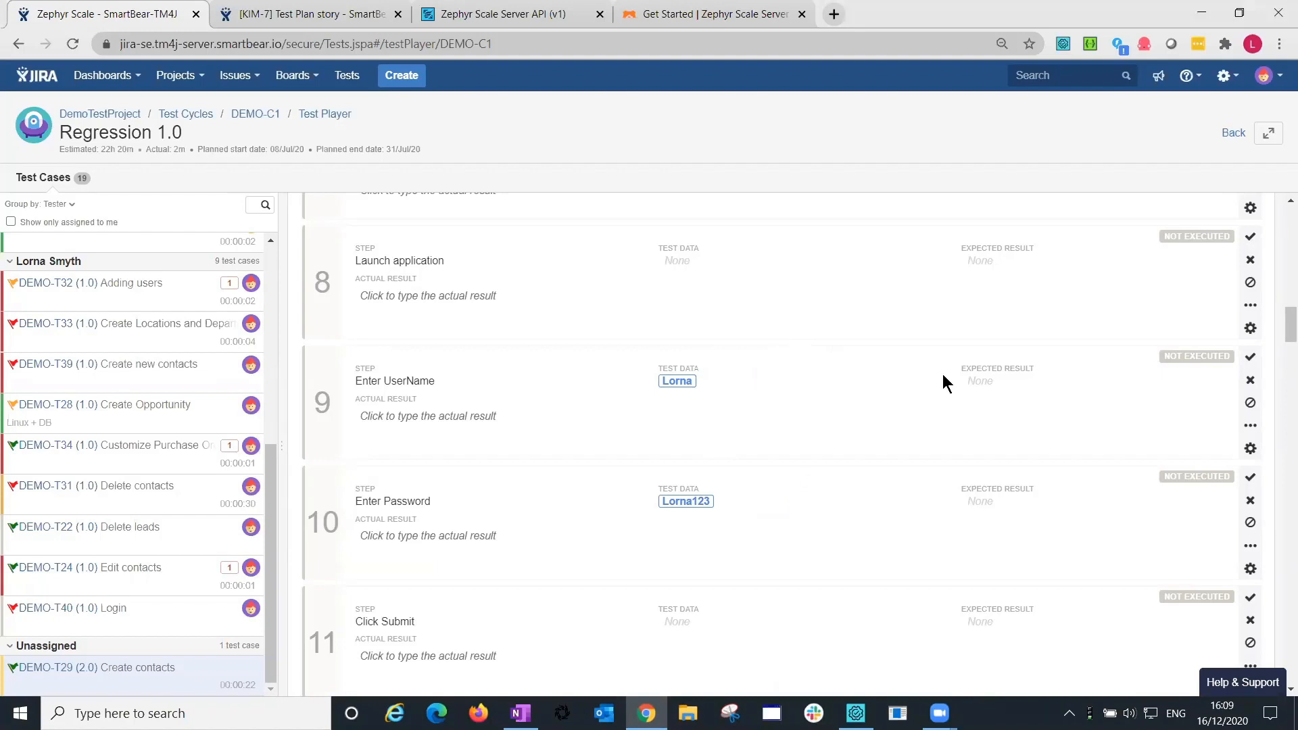
# Look through the remaining row 1 steps, point out the row 2 test script with an arrow and continue to the row 3 script.
pyautogui.scroll(-13, 945, 383)
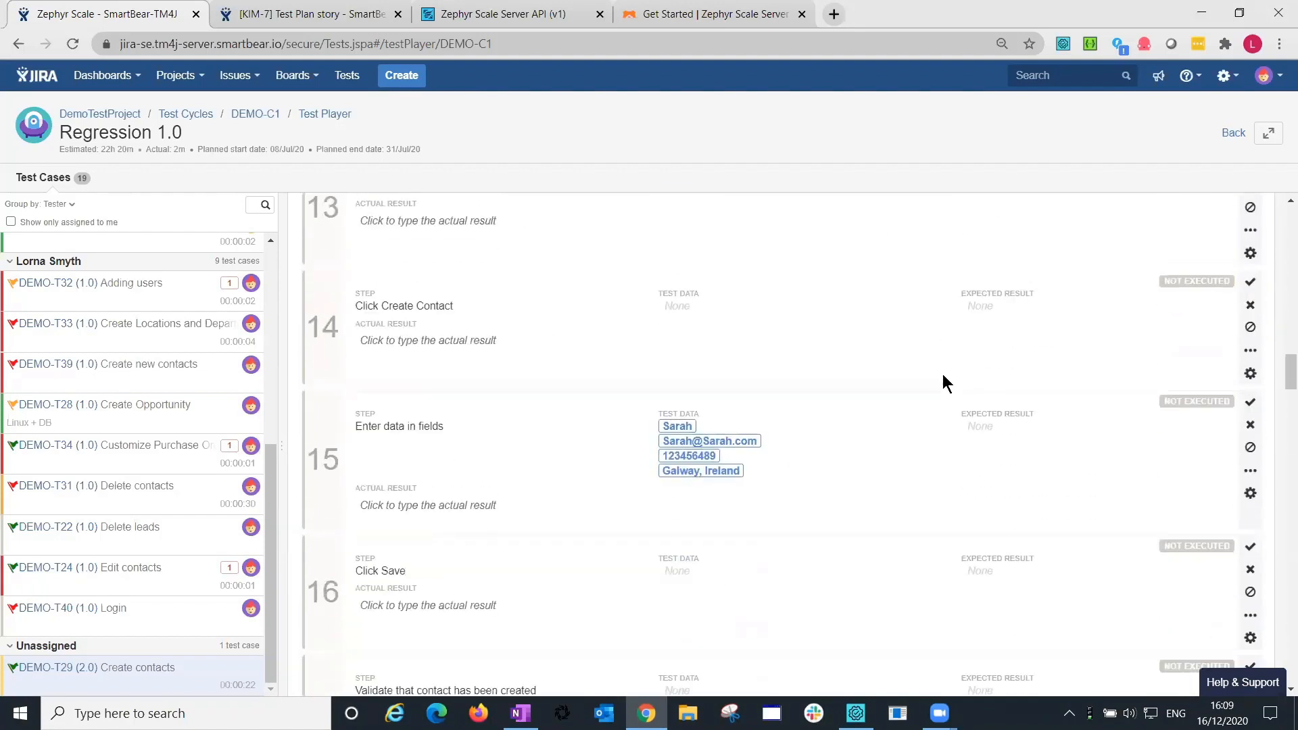
pyautogui.scroll(-6, 944, 384)
pyautogui.scroll(1, 943, 381)
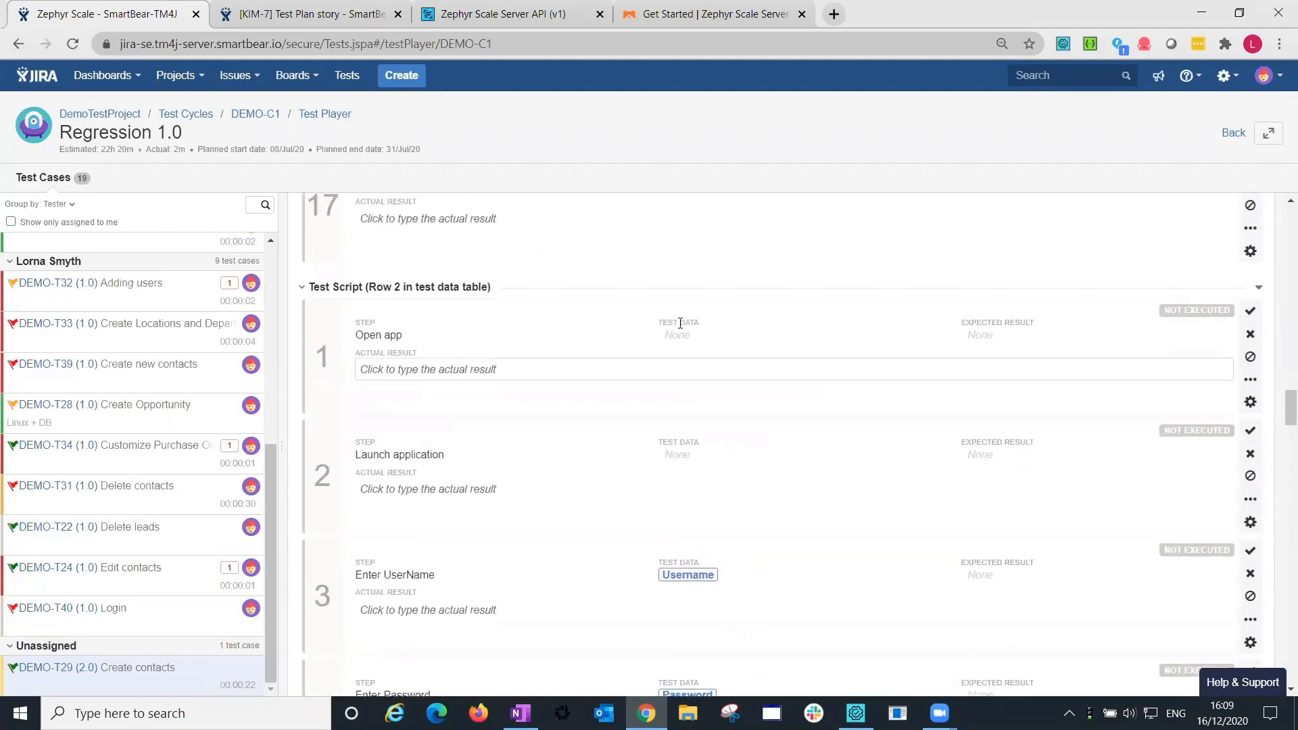
pyautogui.moveTo(211, 237); pyautogui.dragTo(308, 286)
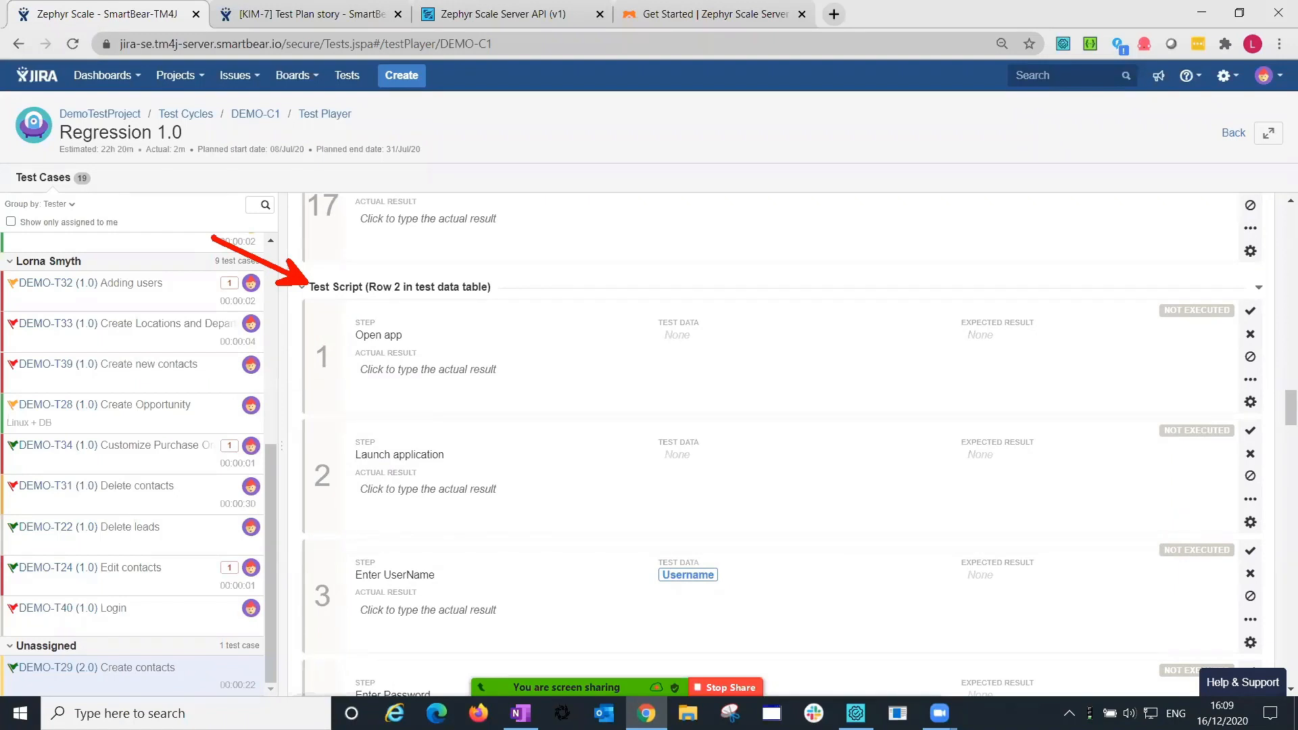
pyautogui.scroll(-7, 474, 355)
pyautogui.scroll(-20, 473, 357)
pyautogui.scroll(5, 473, 361)
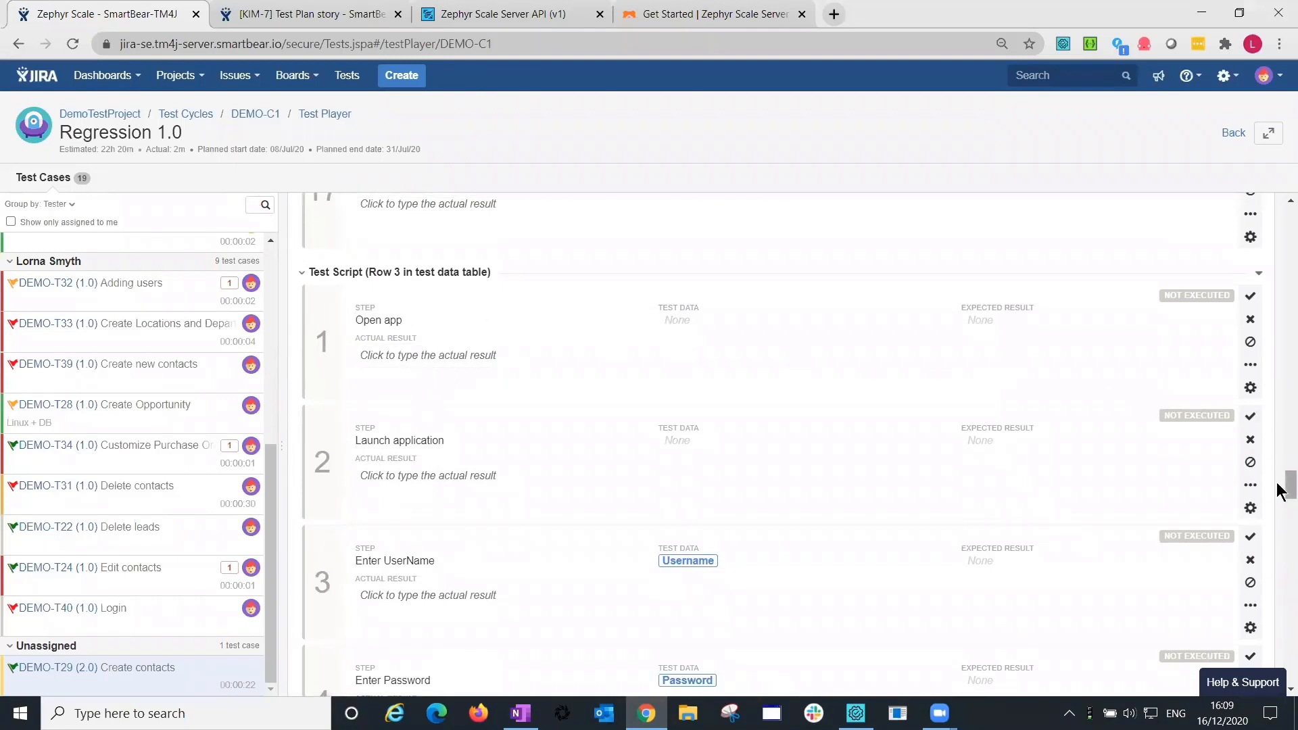
# Show the additional actions for step 1 of the row 1 script and point out the execution's attachments area with a temporary arrow and box.
pyautogui.moveTo(1283, 489); pyautogui.dragTo(1282, 260)
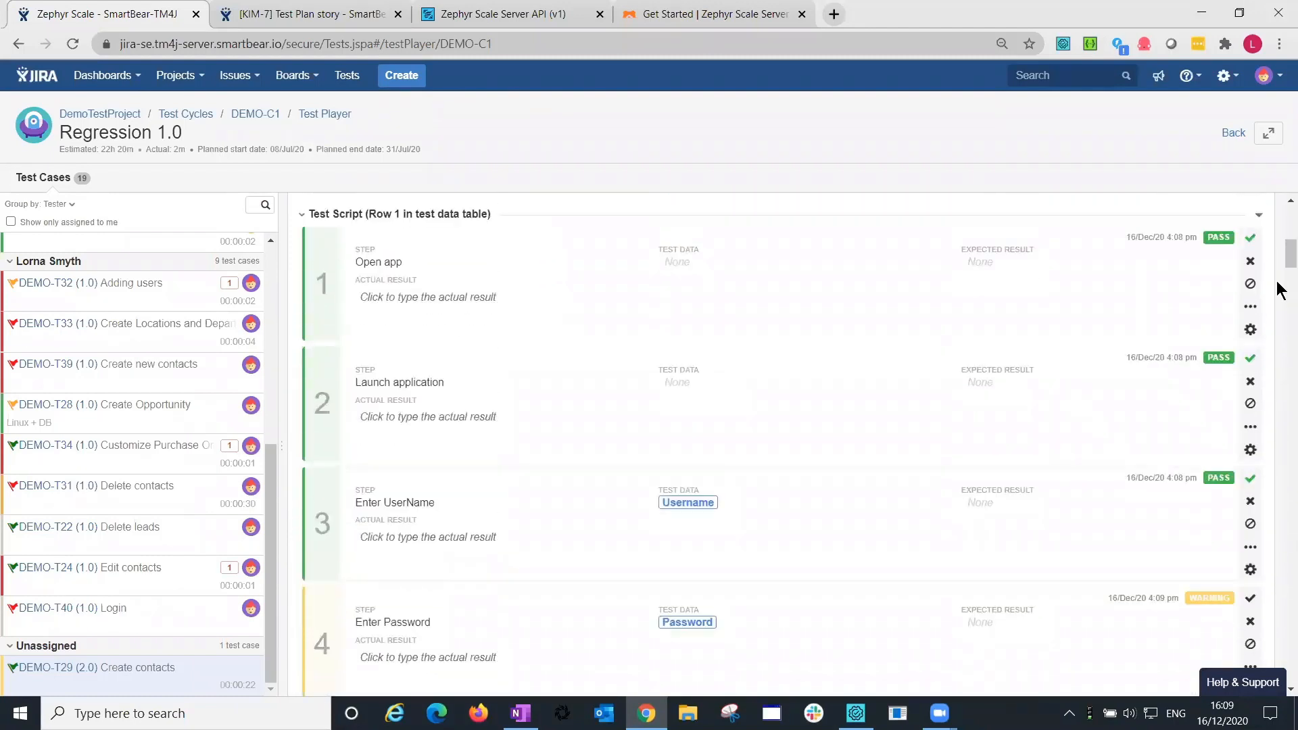
pyautogui.click(1251, 331)
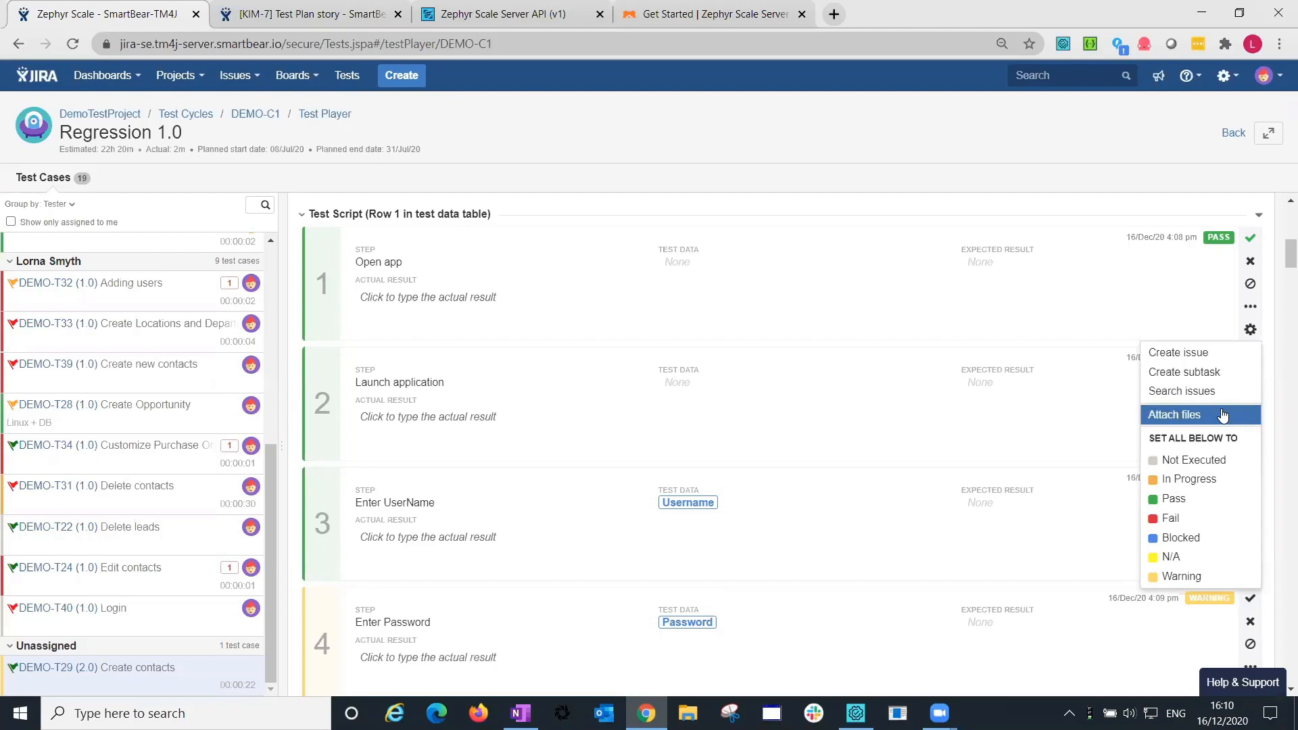
pyautogui.scroll(7, 1279, 248)
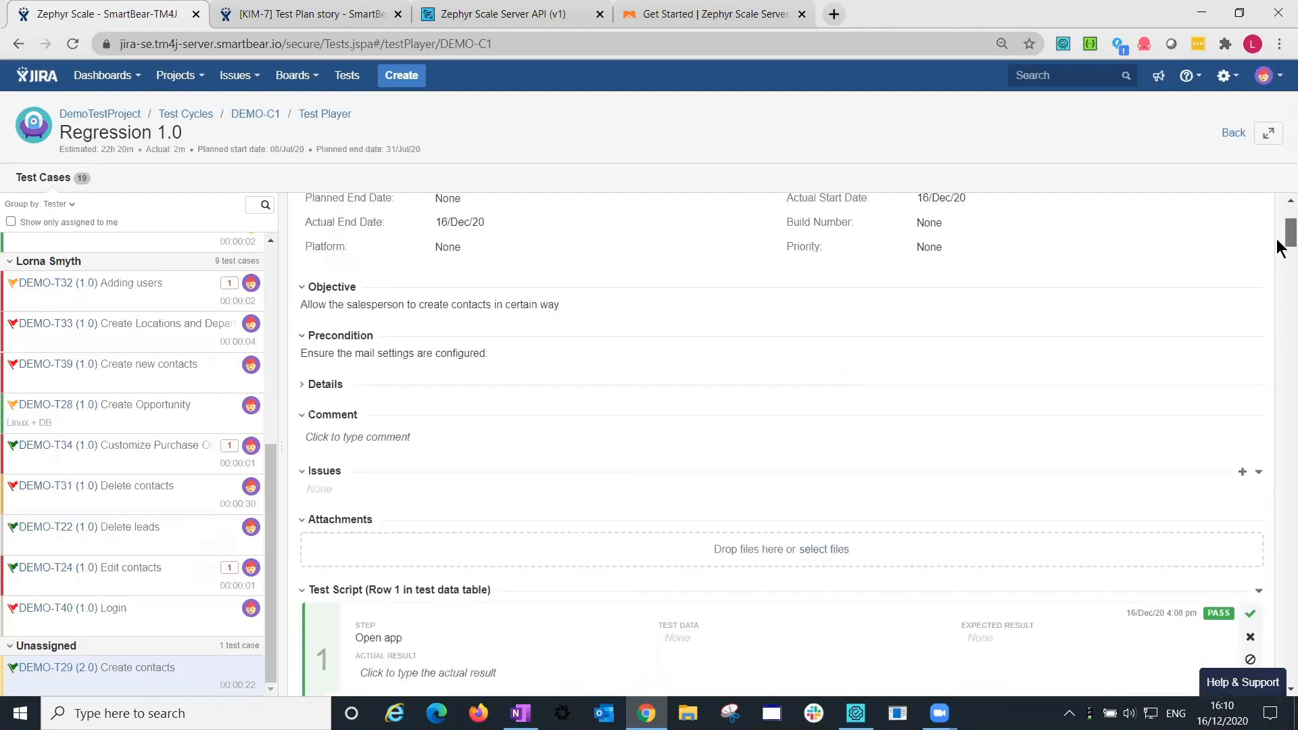
pyautogui.scroll(-1, 1278, 248)
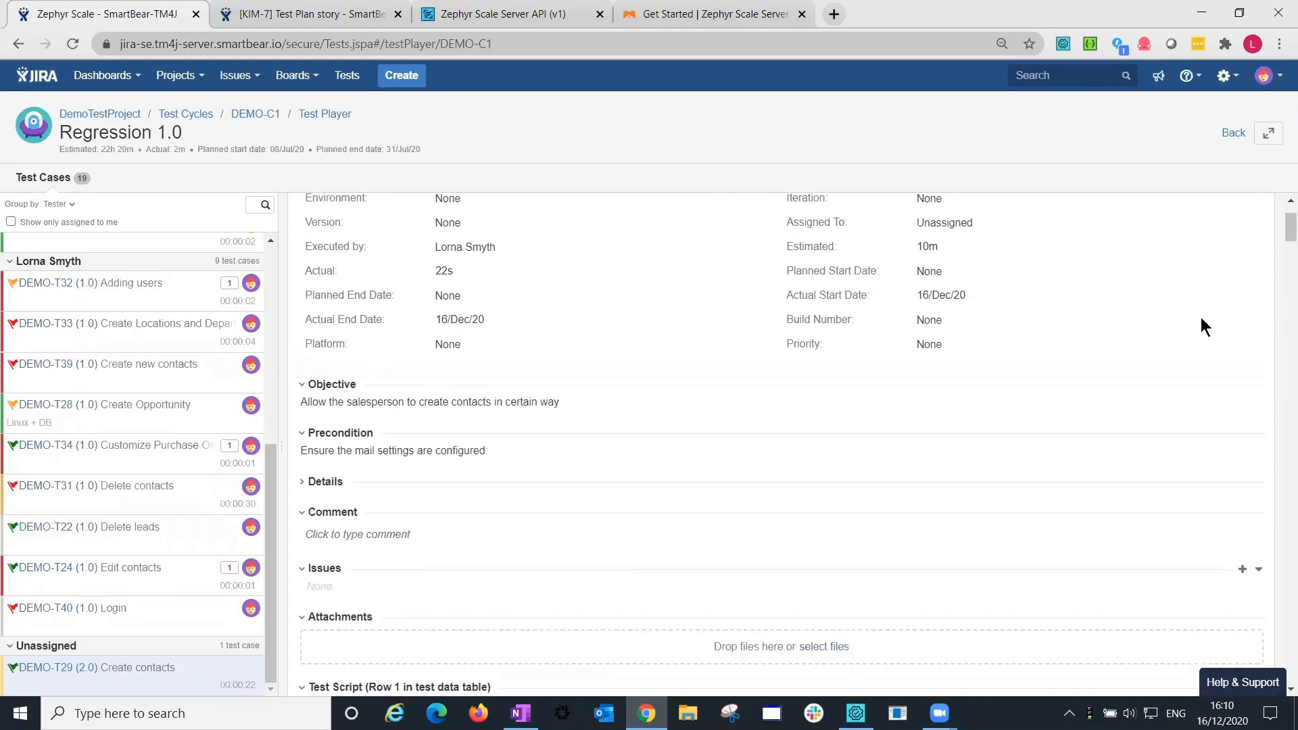
pyautogui.moveTo(870, 637); pyautogui.dragTo(959, 598)
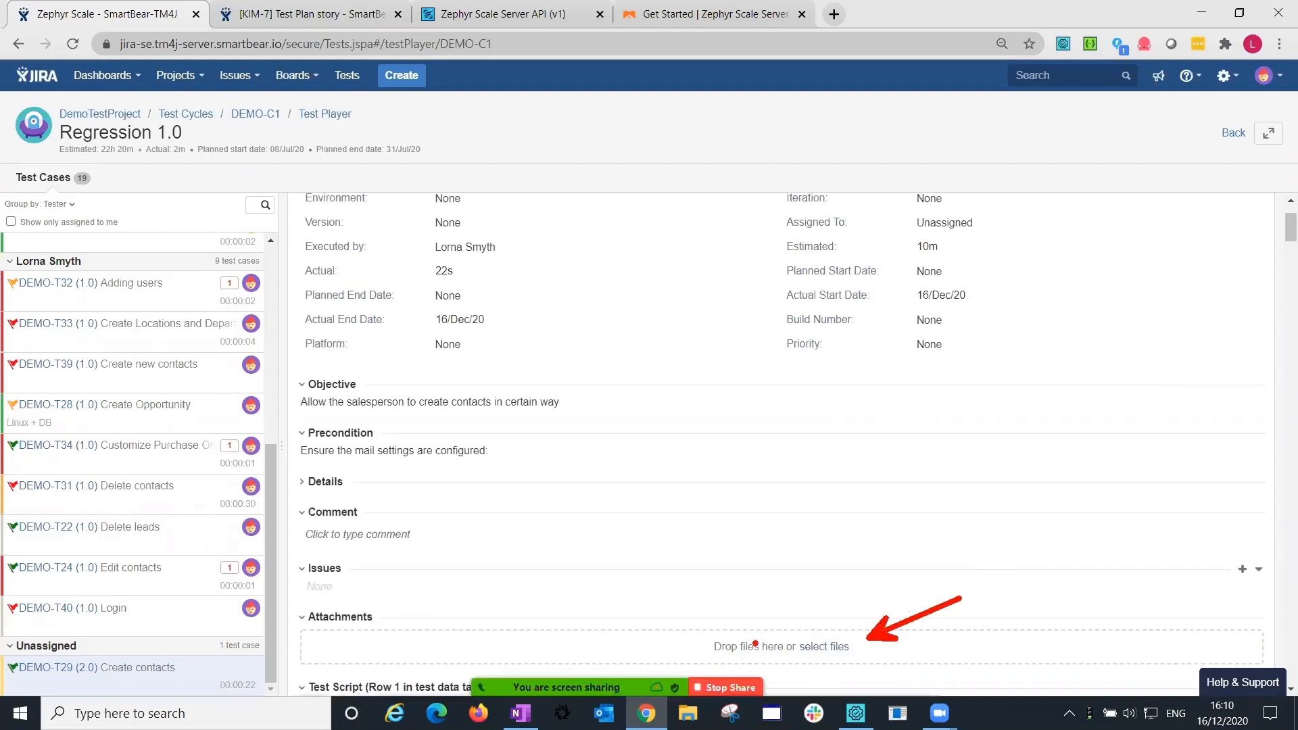
pyautogui.moveTo(683, 618); pyautogui.dragTo(912, 682)
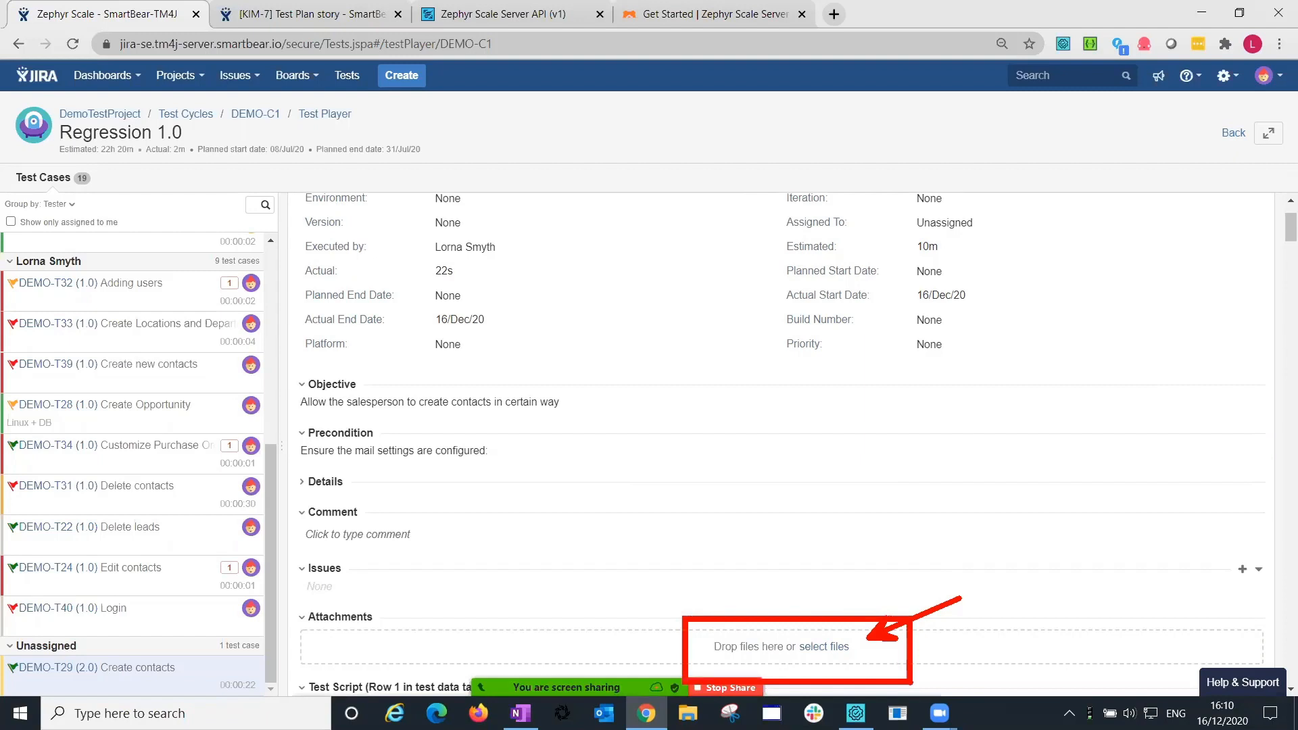
pyautogui.press('Escape')
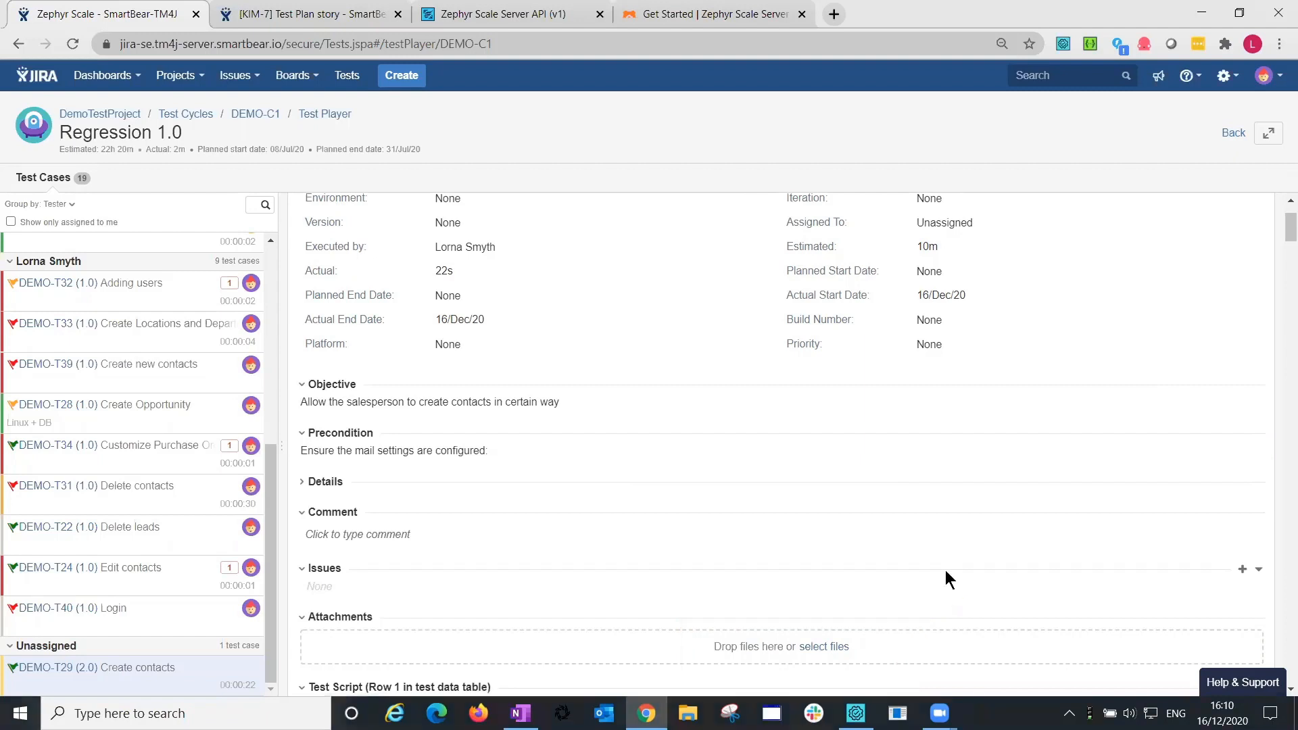
# Create a Bug linked to the Create contacts execution with the summary "testDefect" and the description "Meaningful info".
pyautogui.click(1245, 574)
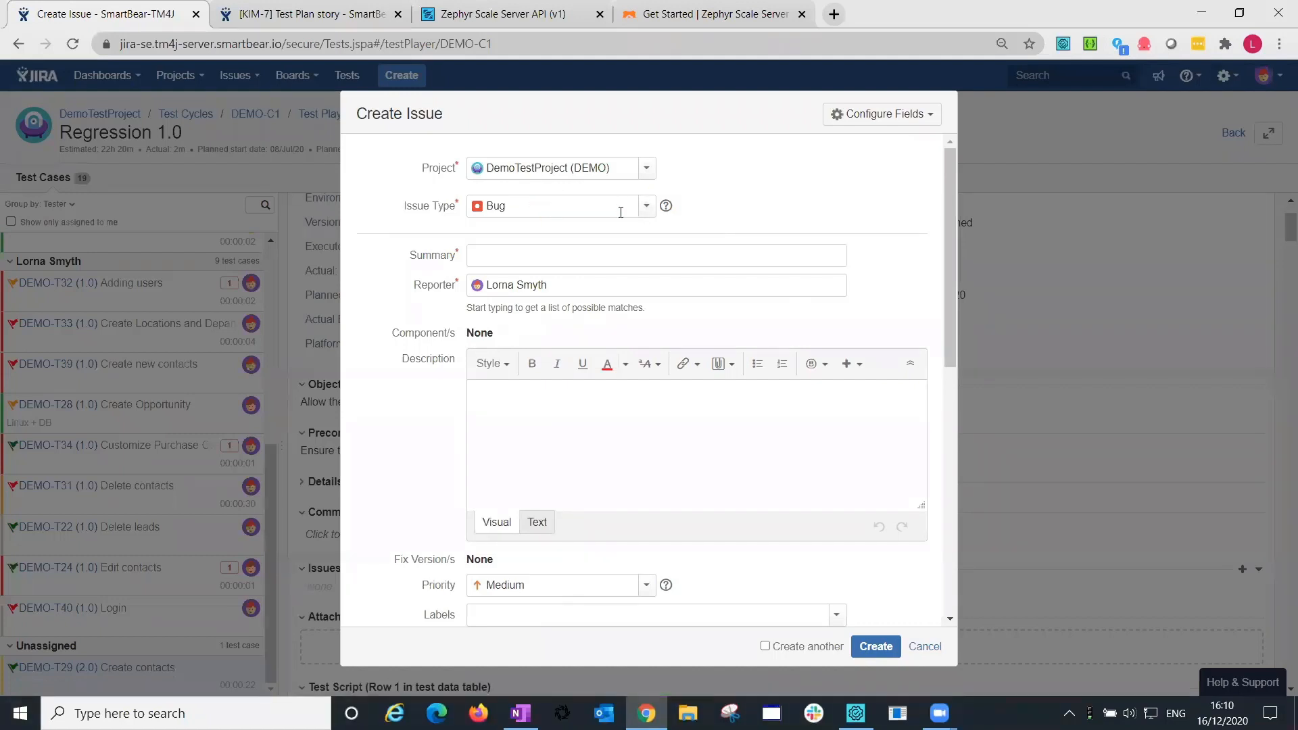
pyautogui.write('estDefect')
pyautogui.click(605, 460)
pyautogui.write('Meaningful info')
pyautogui.click(890, 647)
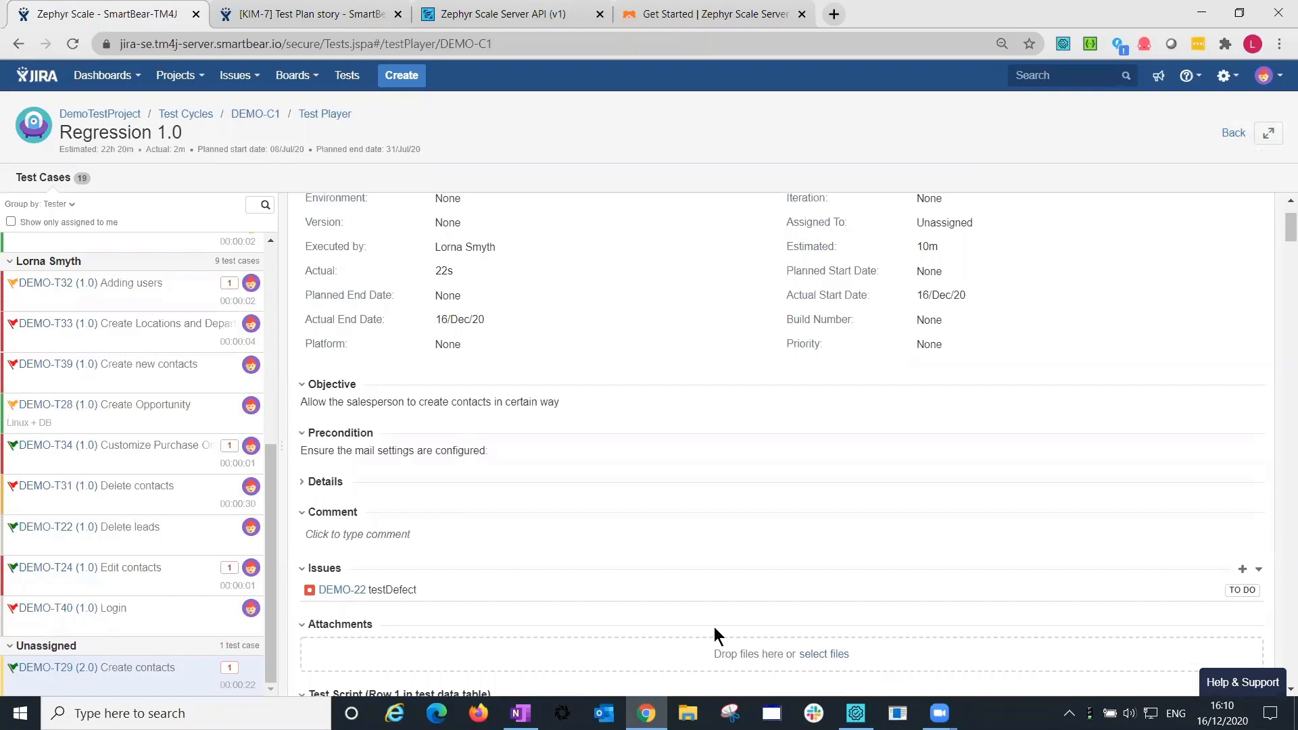
# Open the testDefect issue in a separate tab and point out its linked test case, test cycle and test execution with temporary arrows.
pyautogui.middleClick(348, 593)
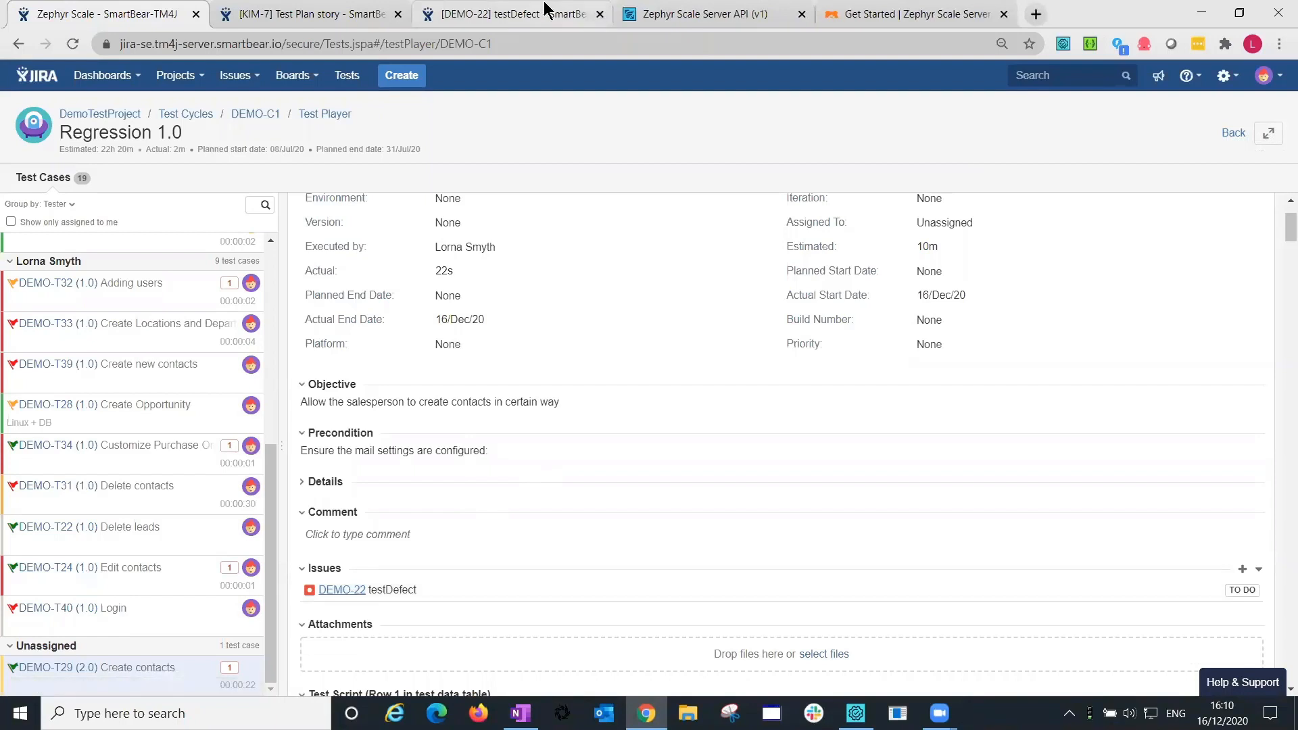
pyautogui.click(548, 10)
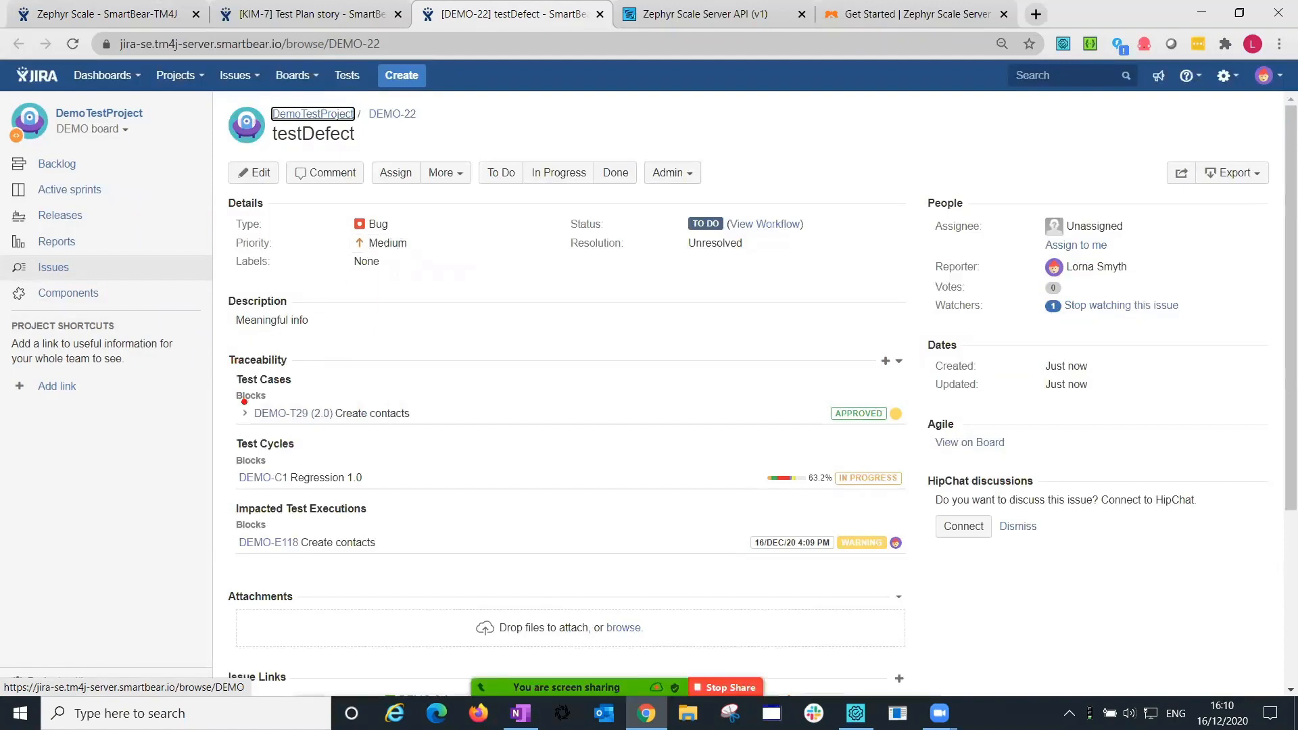
pyautogui.click(244, 402)
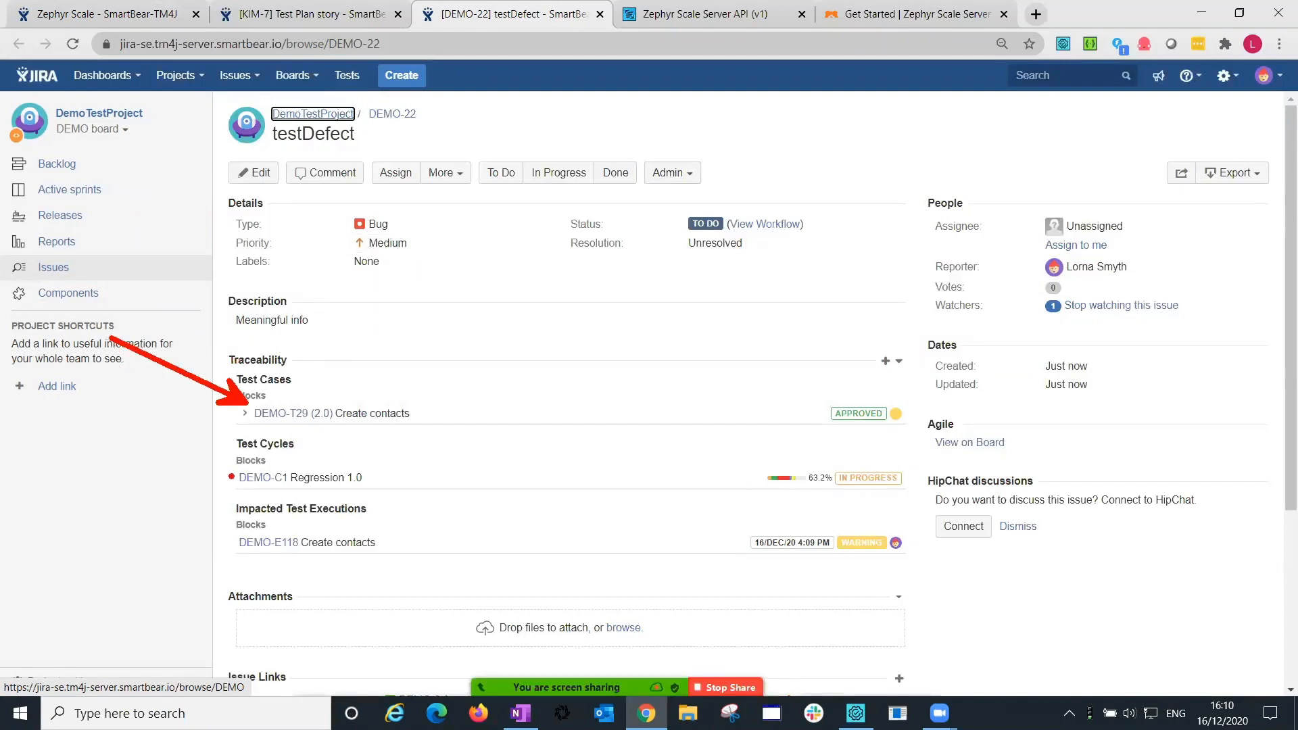
pyautogui.click(245, 477)
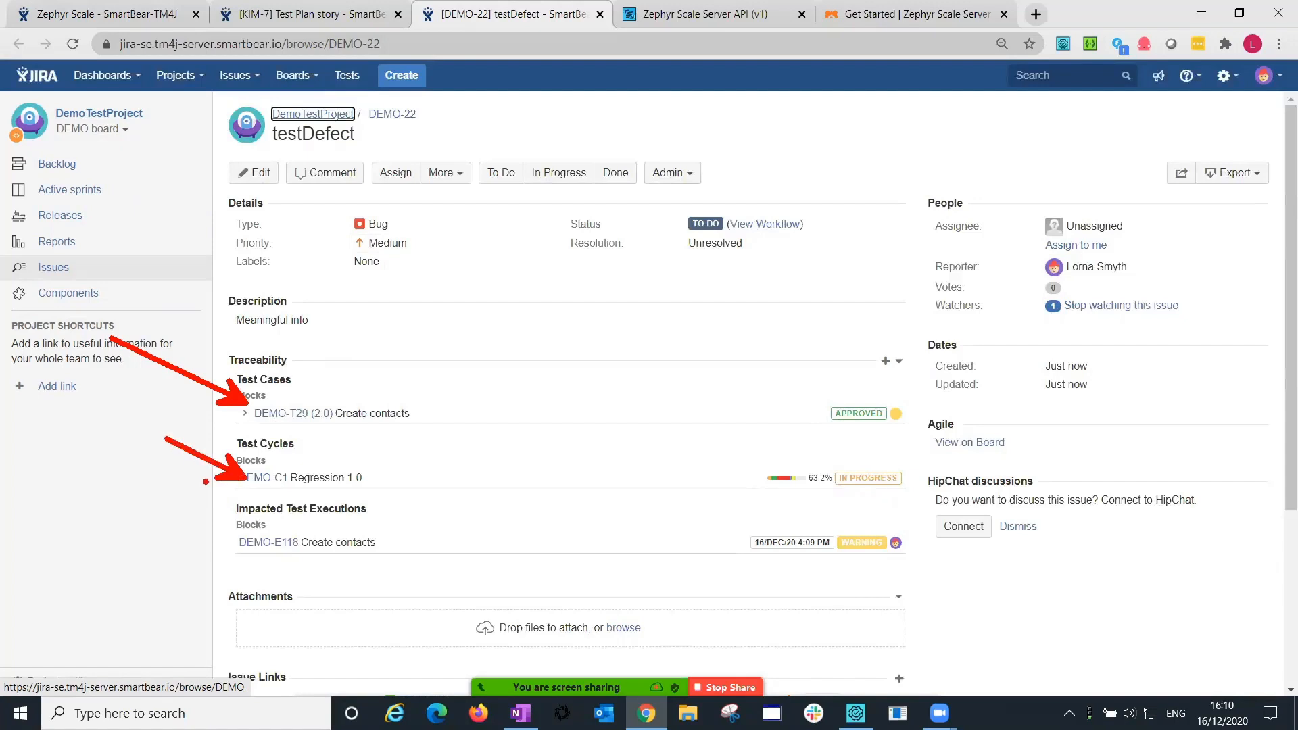
pyautogui.click(242, 536)
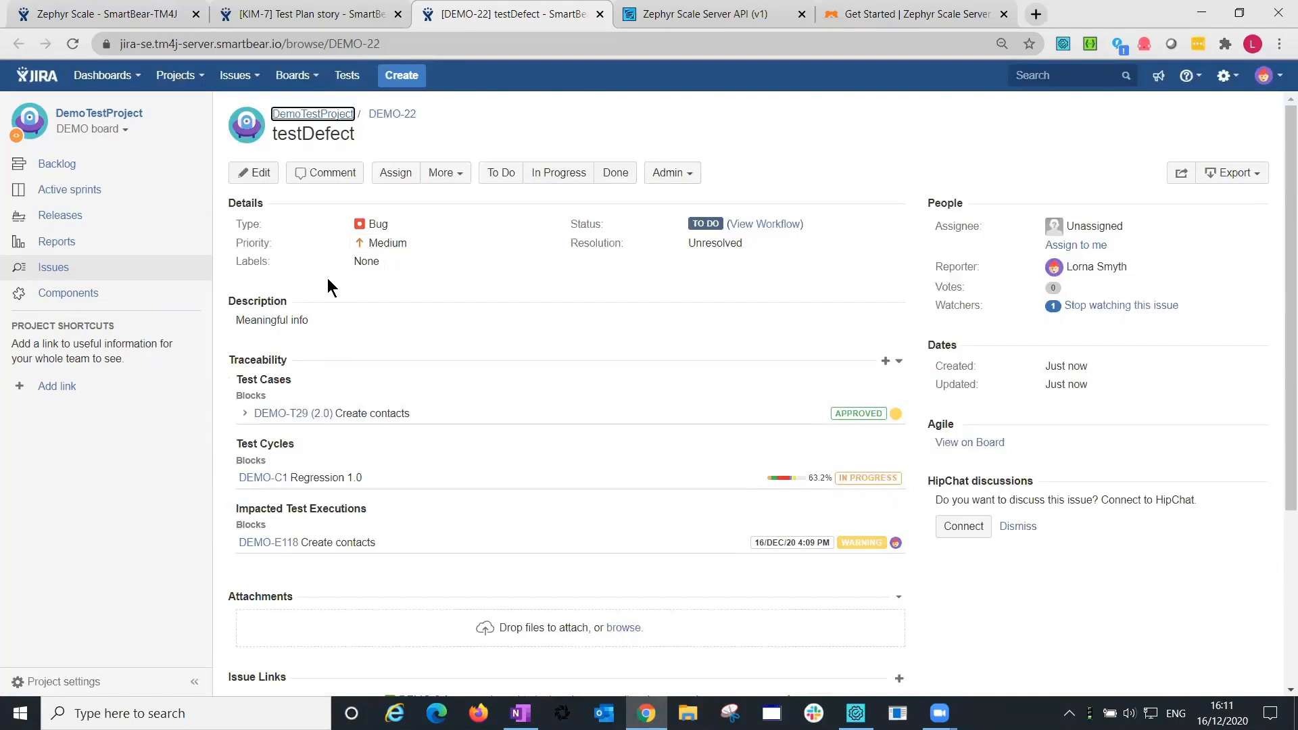
# Review the testDefect issue's traceability and issue links, and return to the top of the Create contacts execution in the test player.
pyautogui.scroll(-2, 462, 342)
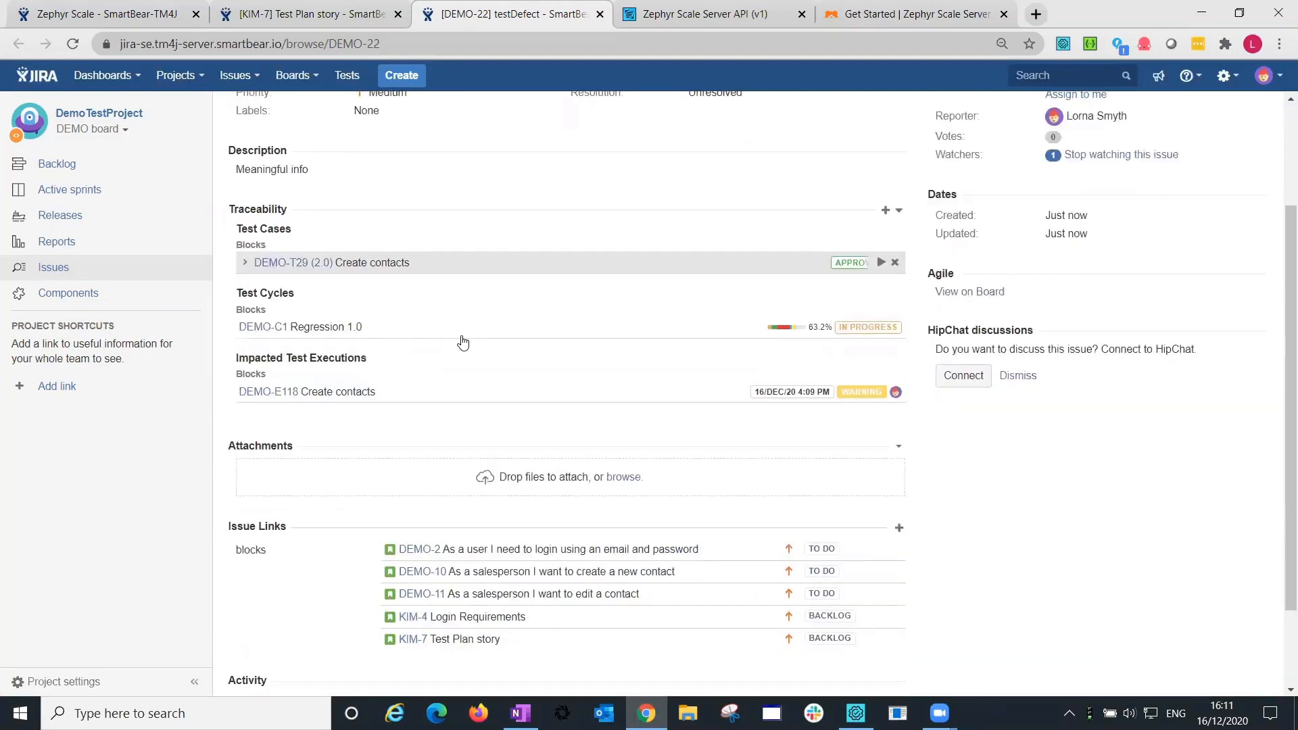
pyautogui.scroll(-2, 462, 343)
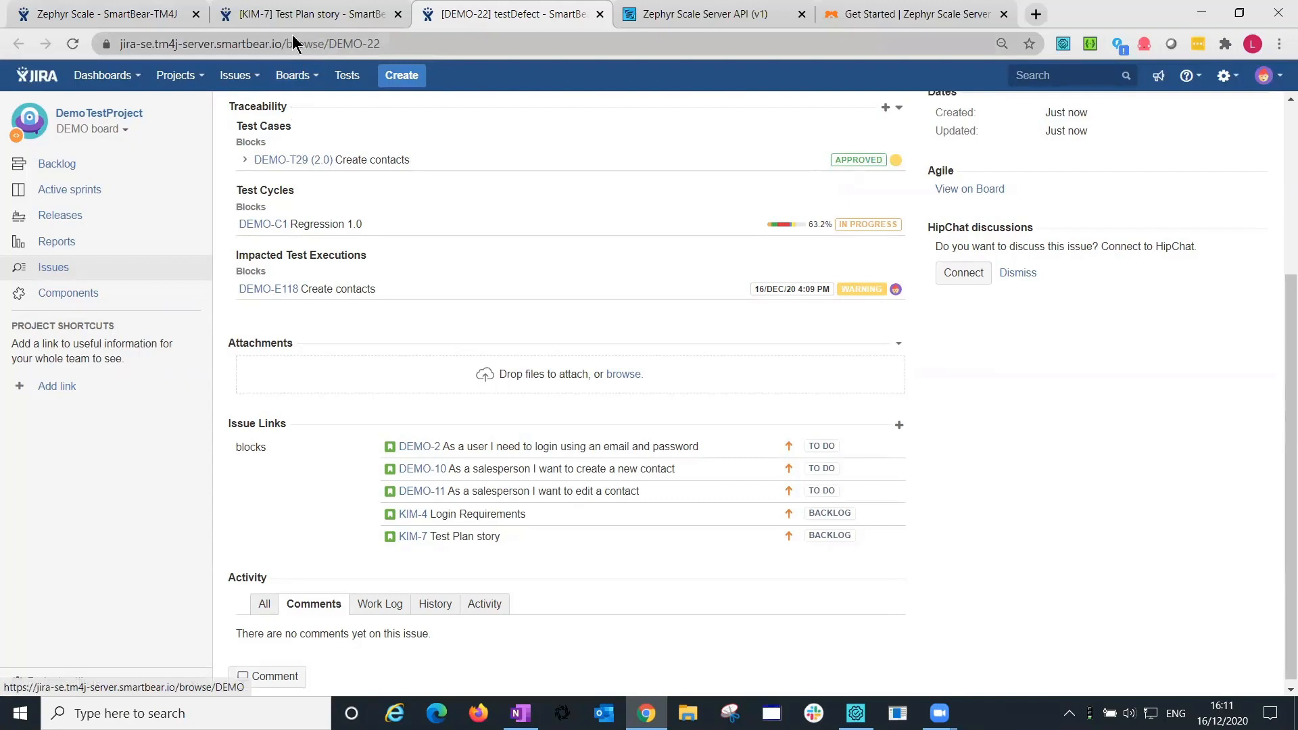
pyautogui.click(134, 8)
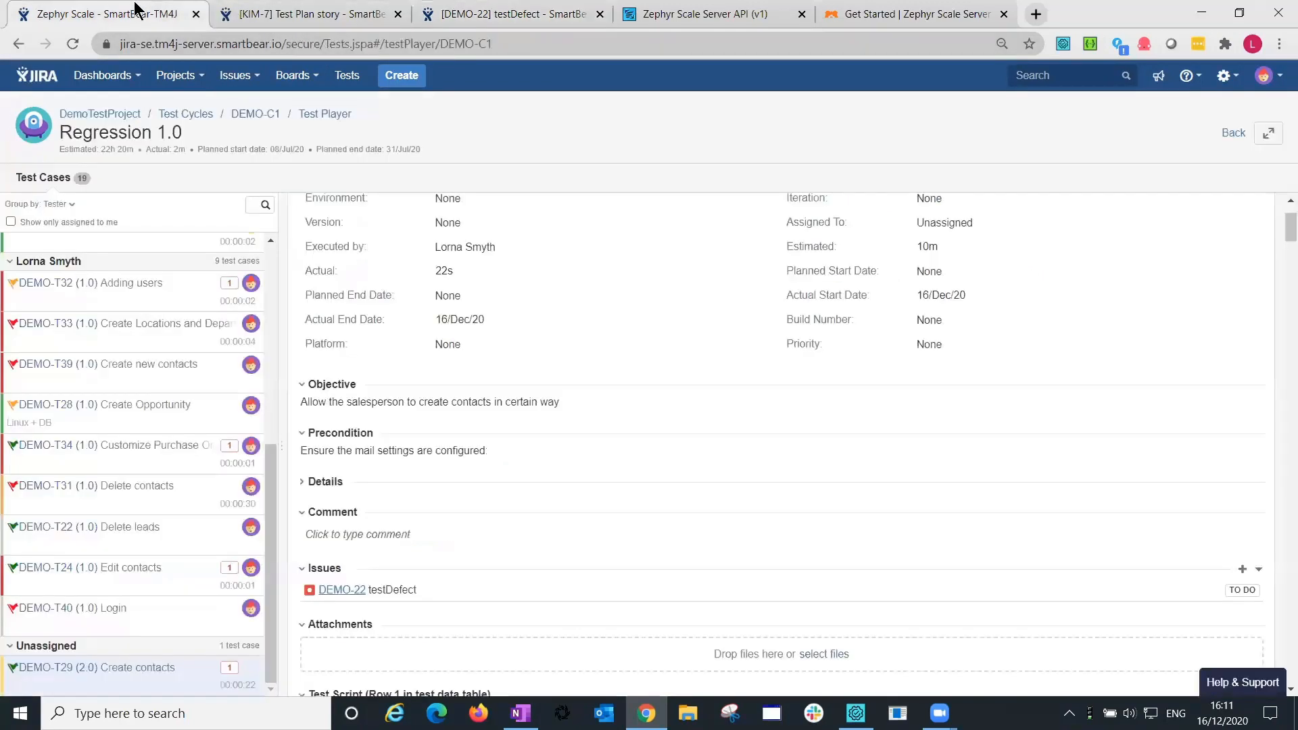
pyautogui.scroll(2, 899, 426)
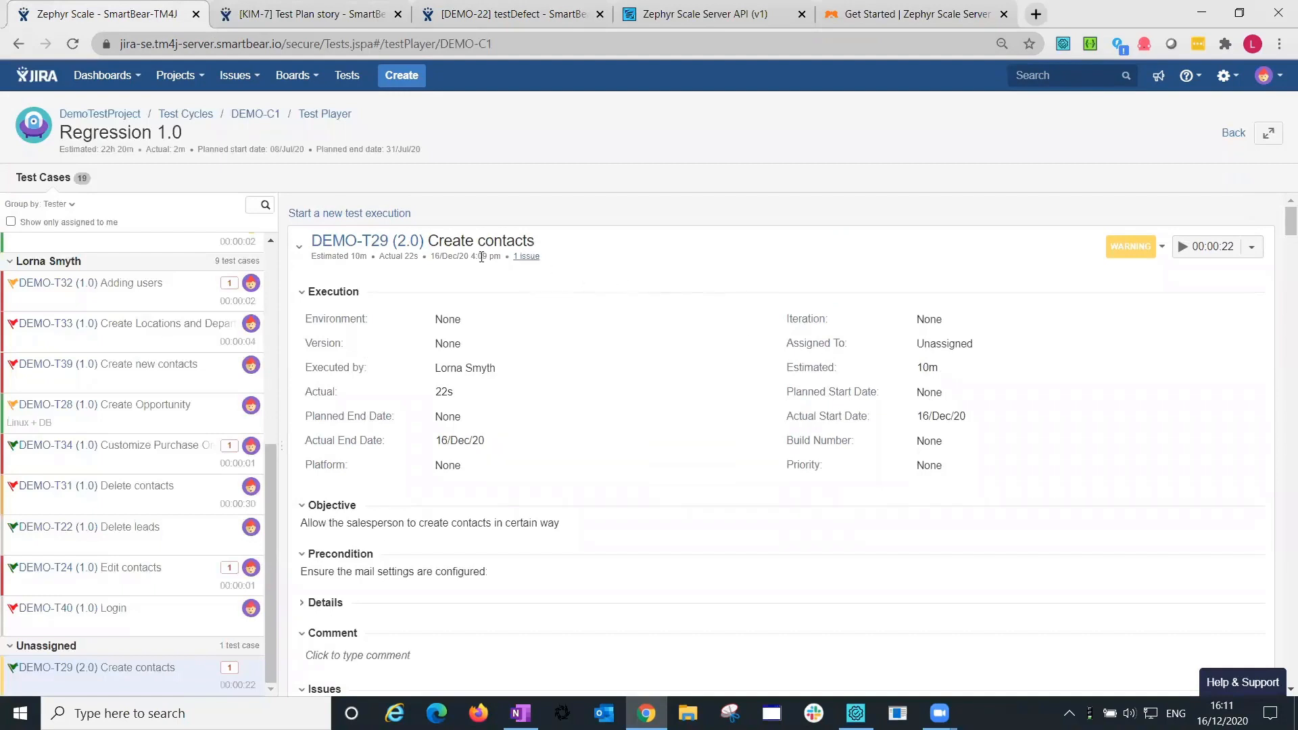
# Start a new test execution of Create contacts, collapse it, and point out the new and previous executions with temporary arrows.
pyautogui.click(395, 222)
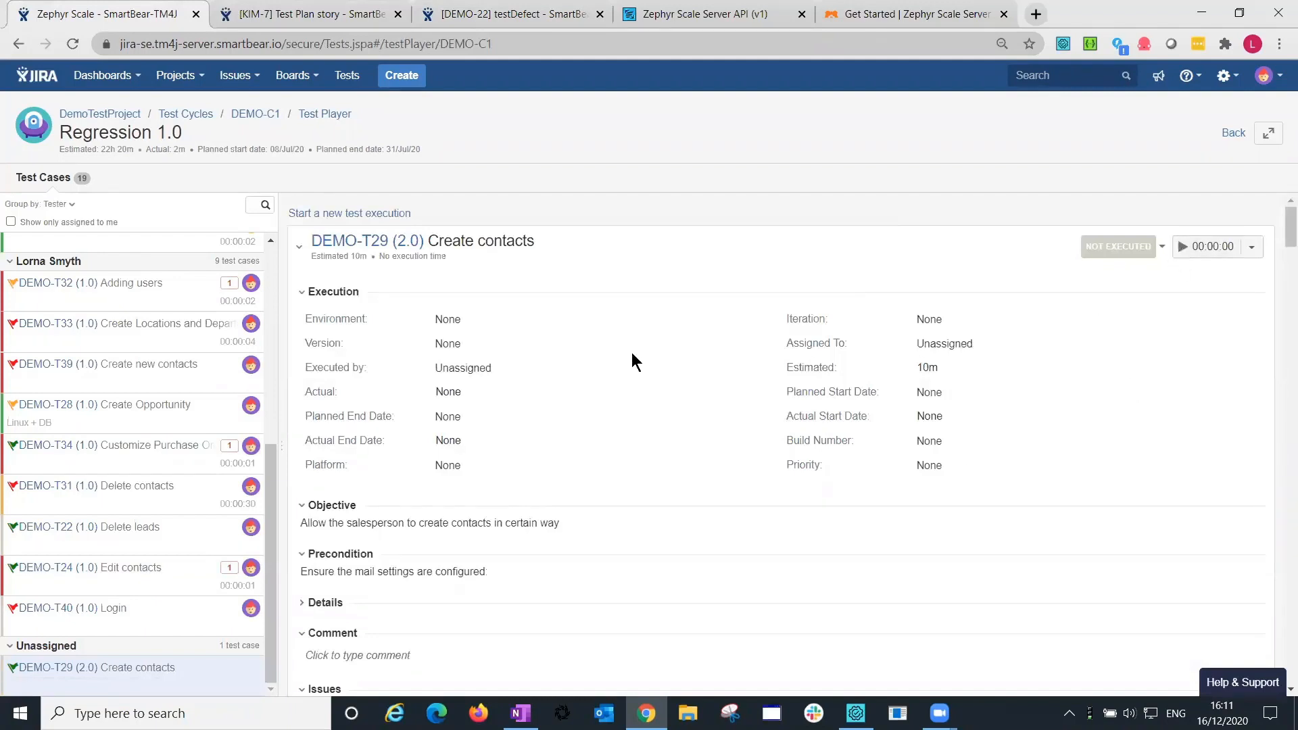
pyautogui.click(299, 249)
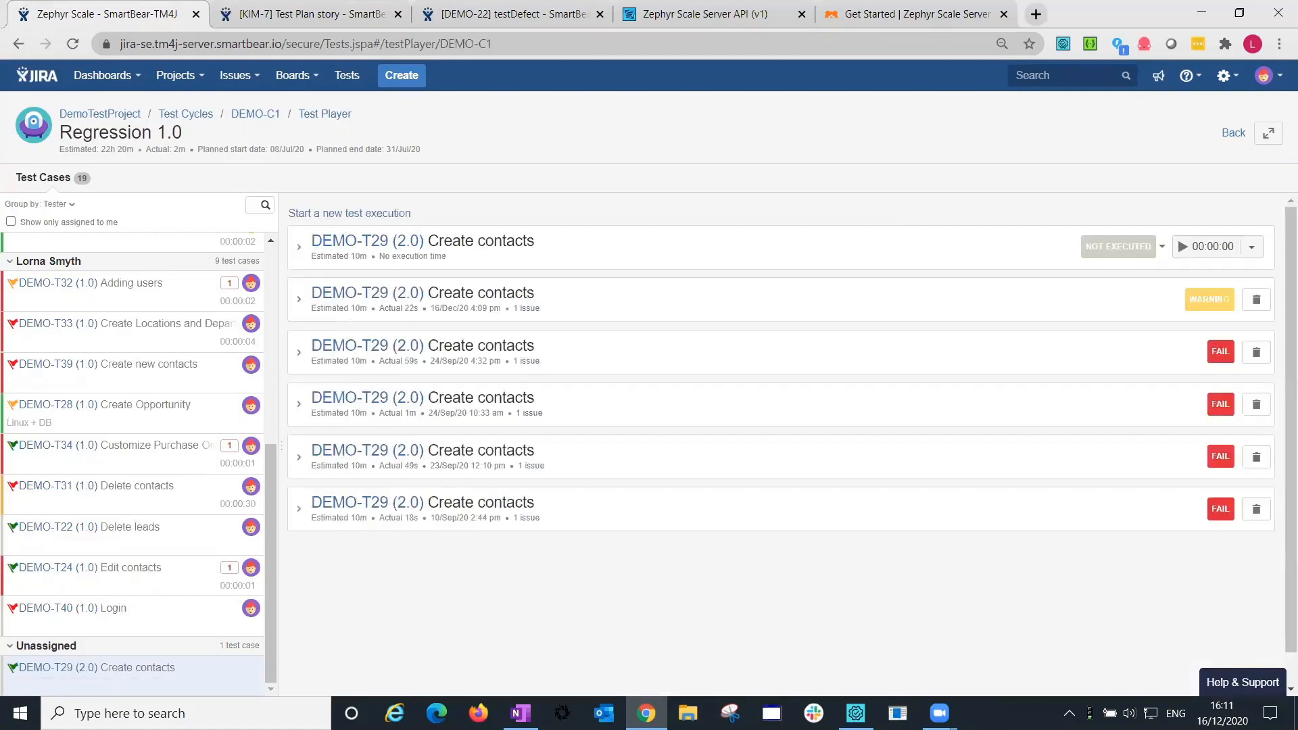
pyautogui.moveTo(159, 302); pyautogui.dragTo(308, 302)
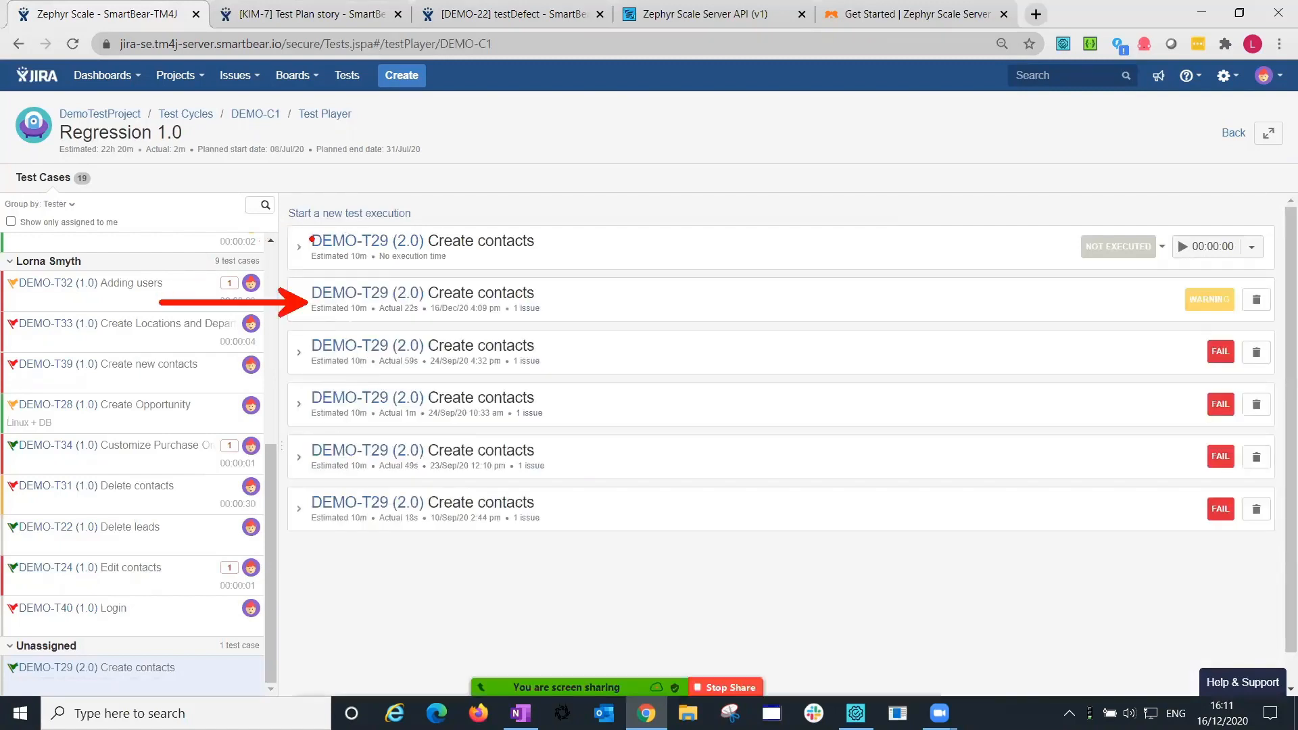
pyautogui.moveTo(190, 244); pyautogui.dragTo(307, 245)
pyautogui.moveTo(269, 189); pyautogui.dragTo(430, 228)
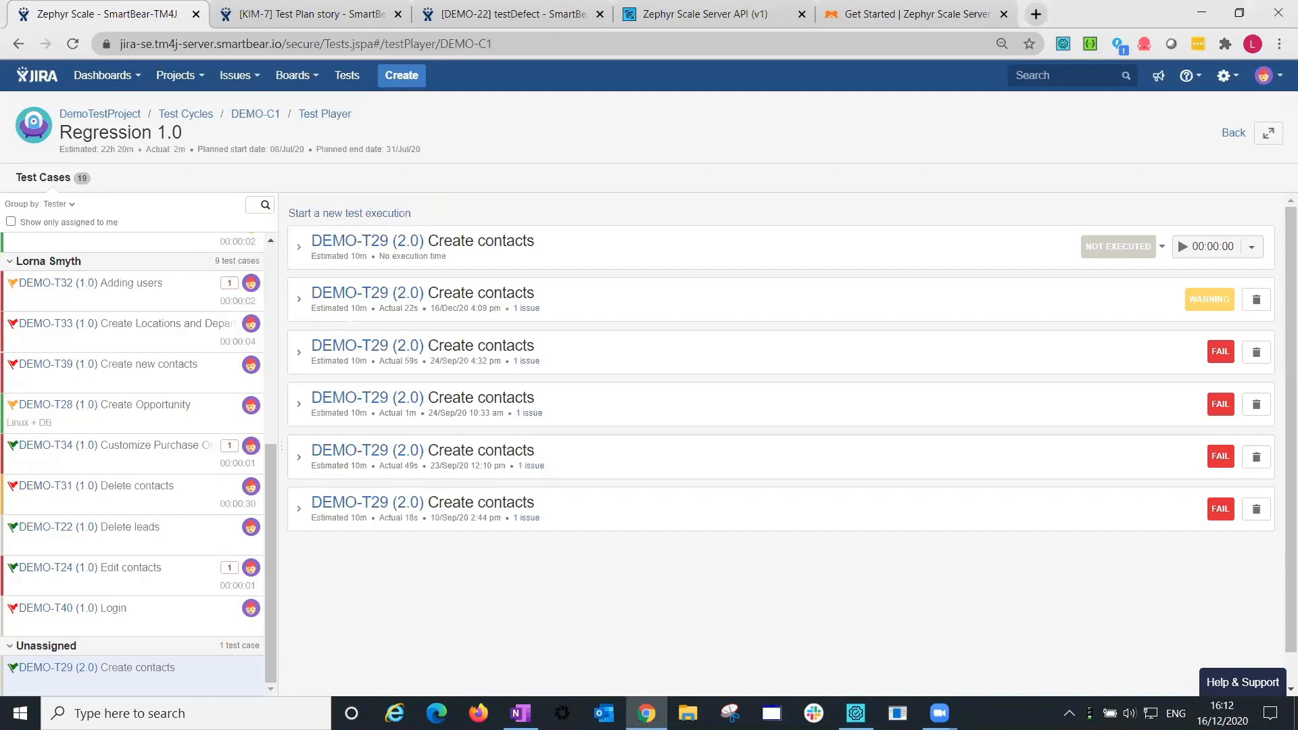
pyautogui.moveTo(100, 226); pyautogui.dragTo(98, 80)
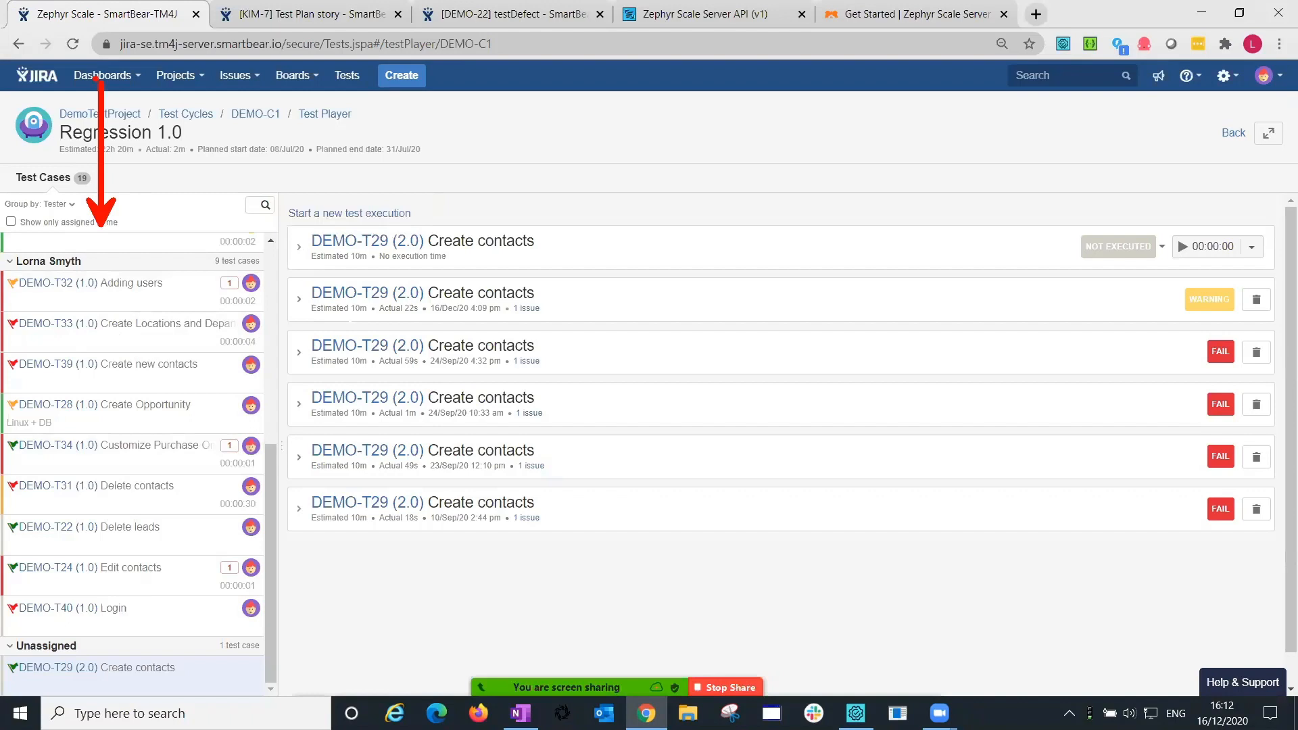
pyautogui.press('Escape')
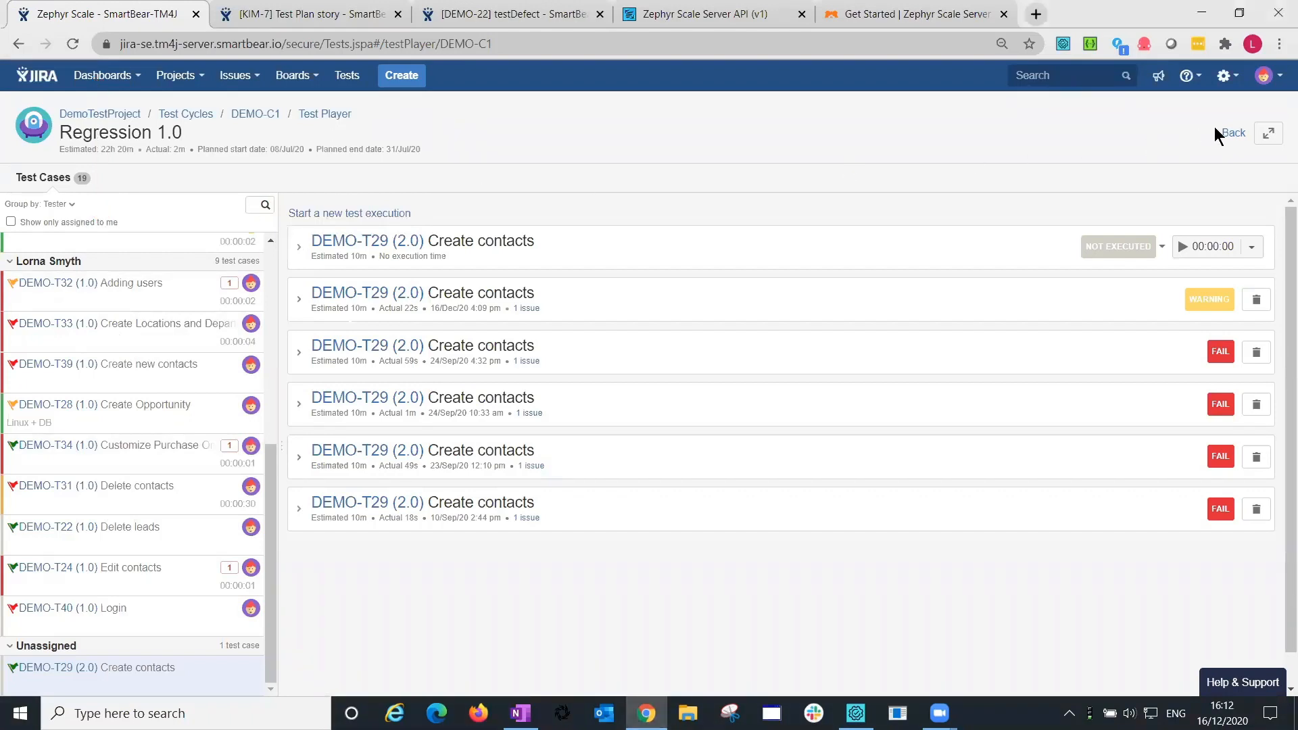
# Leave the test player for the project's test plans, show the actions for Functional Master Plan - V1, and open that plan.
pyautogui.click(1235, 133)
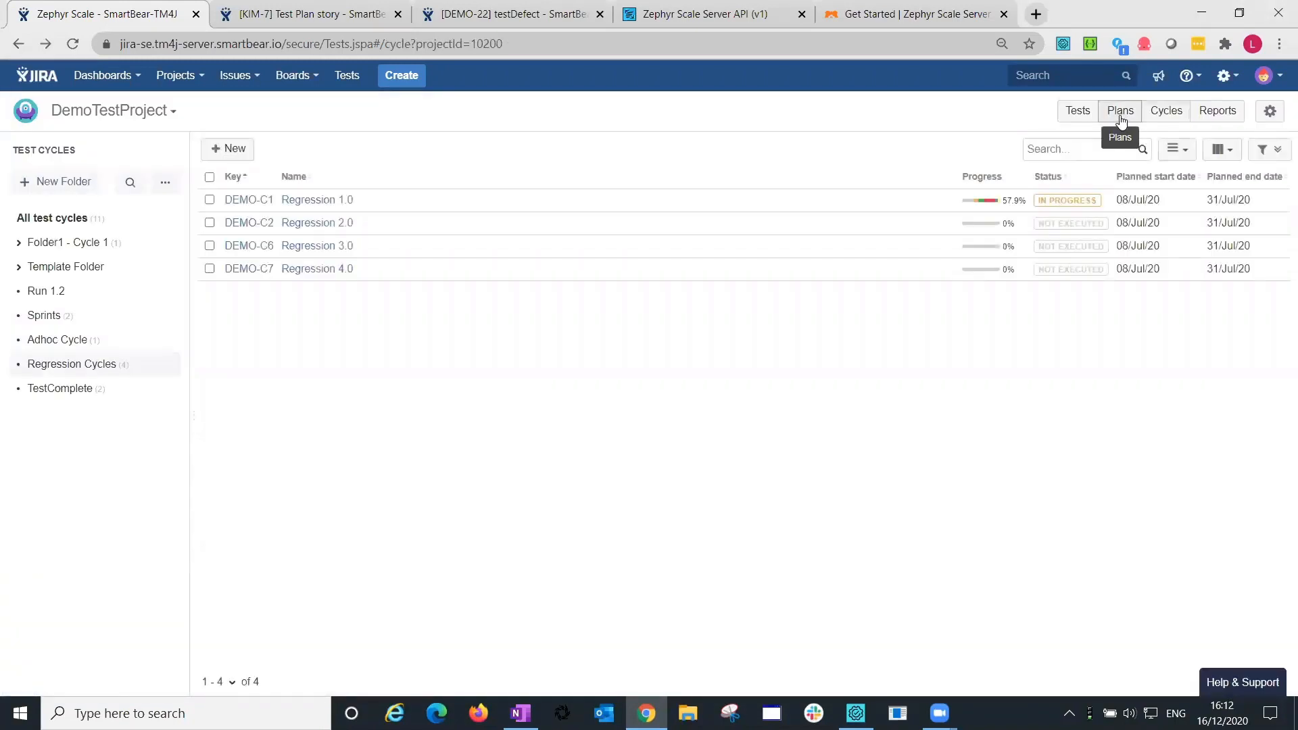
pyautogui.click(1120, 116)
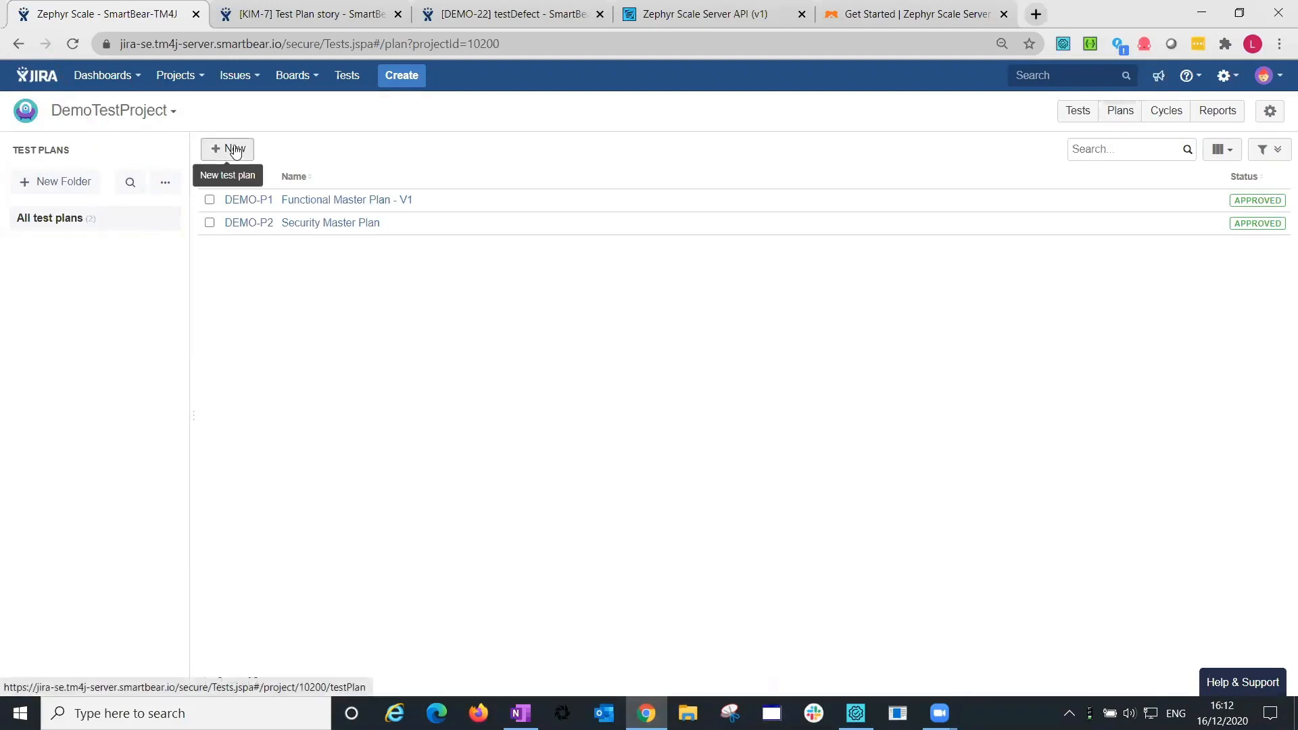
pyautogui.click(209, 200)
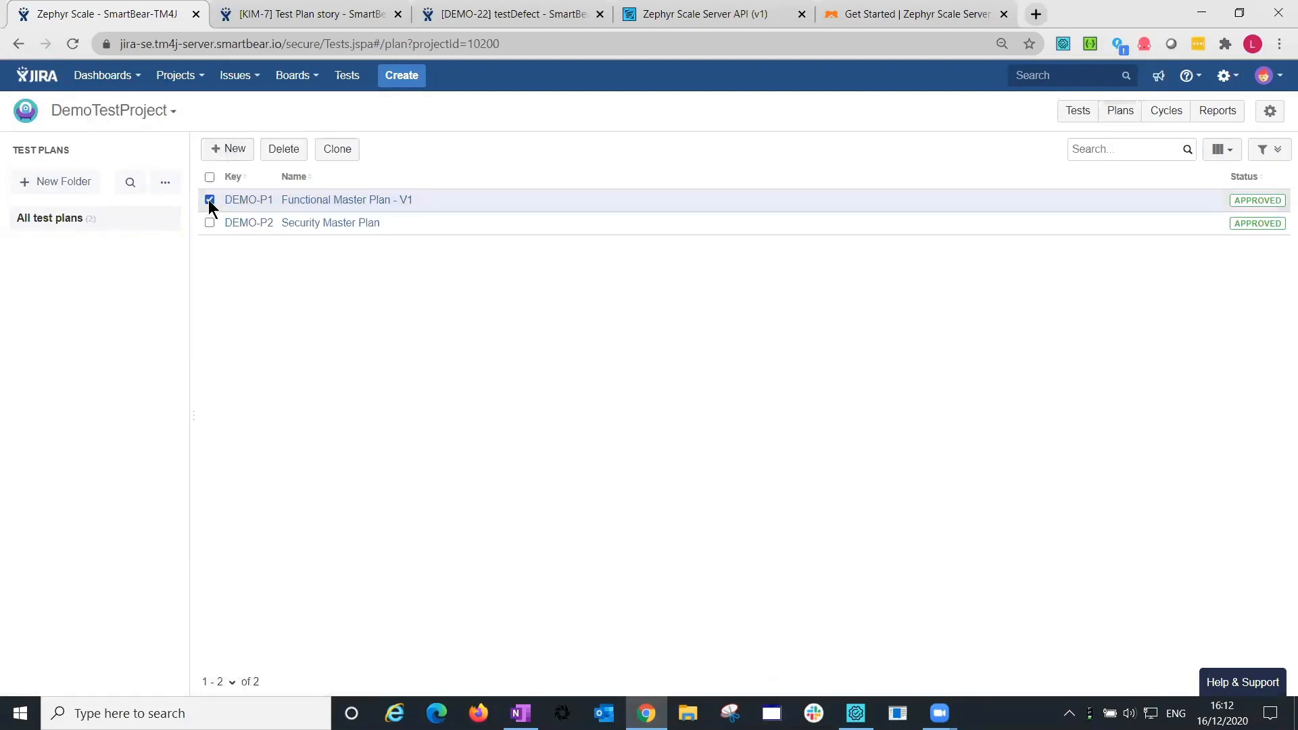
pyautogui.click(322, 203)
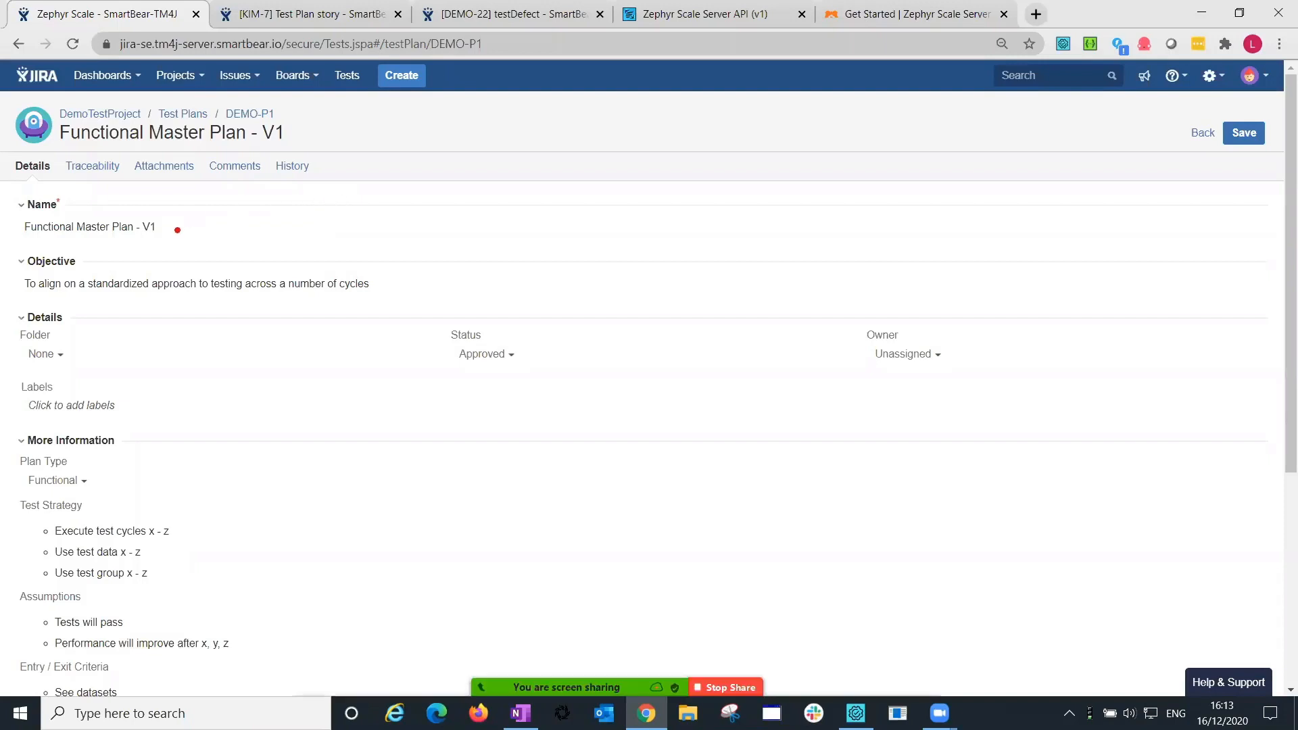
# Point out the plan's name, objective, test strategy, assumptions, test environments and risk of failure with temporary arrows.
pyautogui.moveTo(178, 229); pyautogui.dragTo(271, 192)
pyautogui.moveTo(399, 287); pyautogui.dragTo(554, 209)
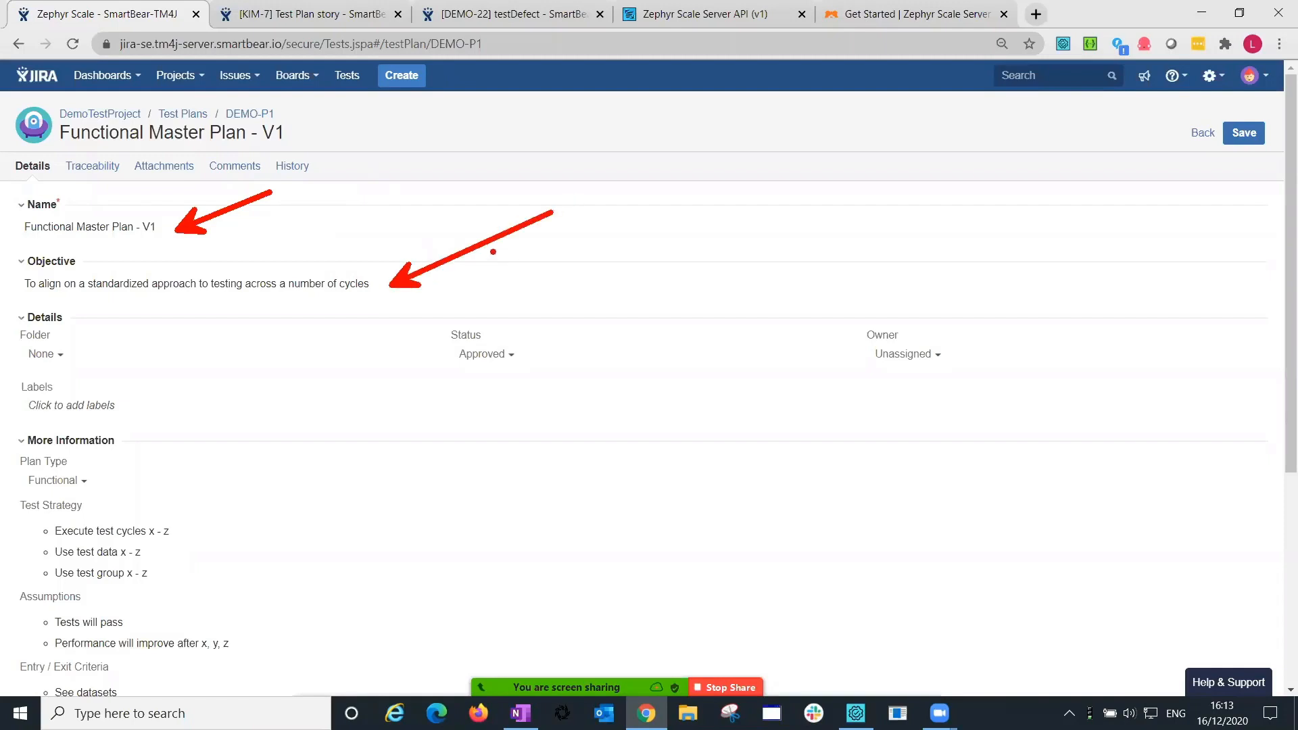
pyautogui.moveTo(122, 505); pyautogui.dragTo(279, 412)
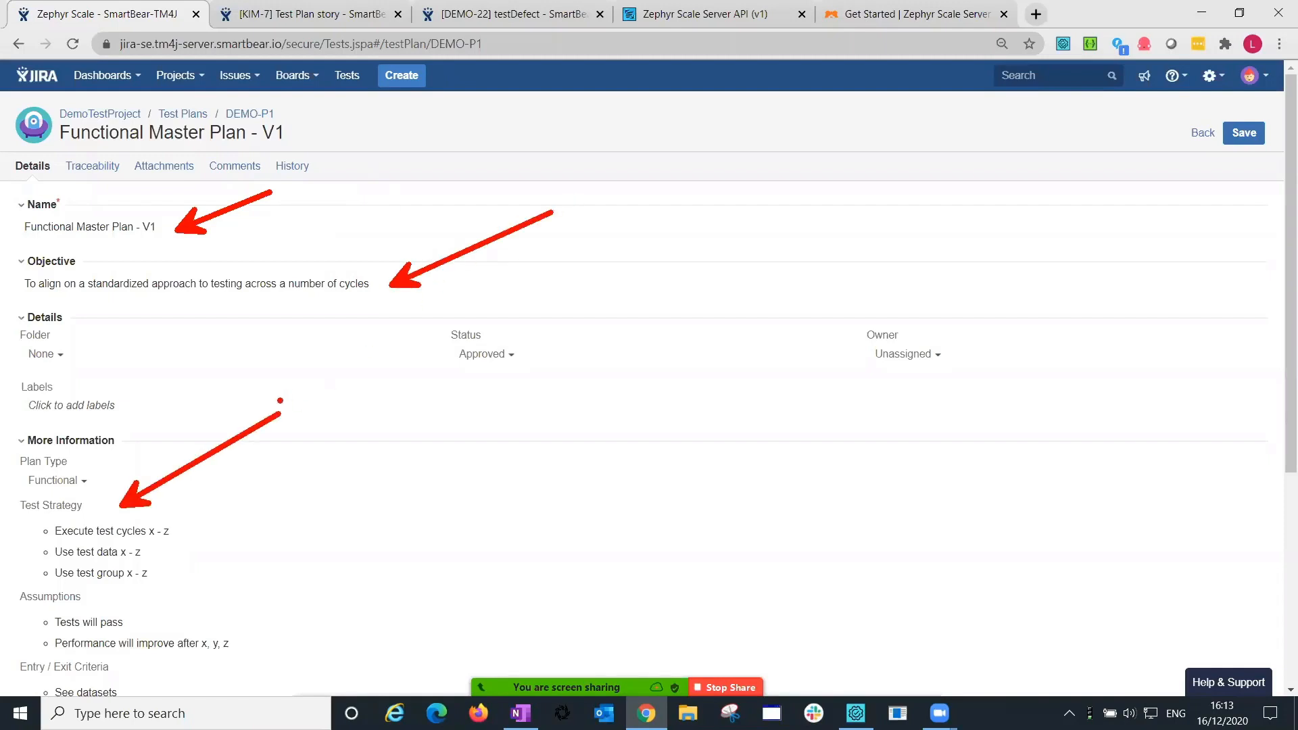
pyautogui.scroll(-3, 181, 299)
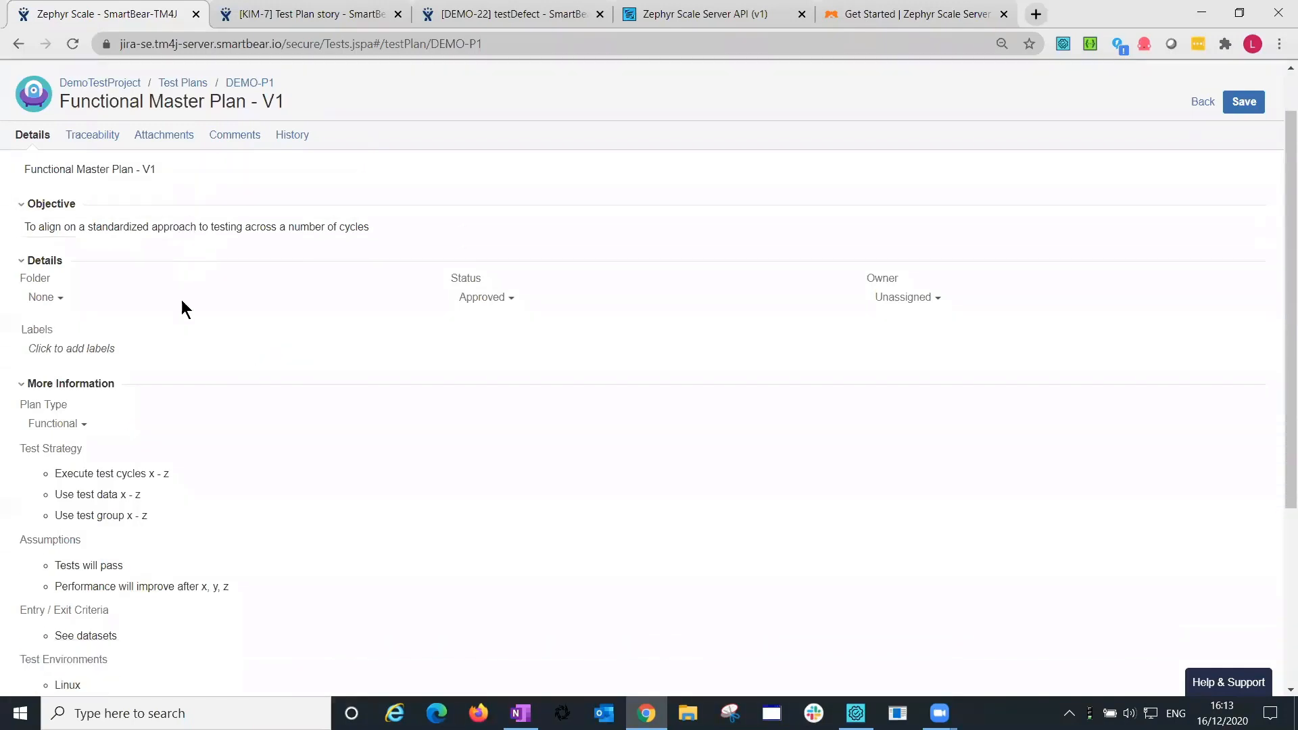
pyautogui.moveTo(95, 340); pyautogui.dragTo(172, 311)
pyautogui.moveTo(119, 431); pyautogui.dragTo(213, 398)
pyautogui.moveTo(126, 551); pyautogui.dragTo(234, 536)
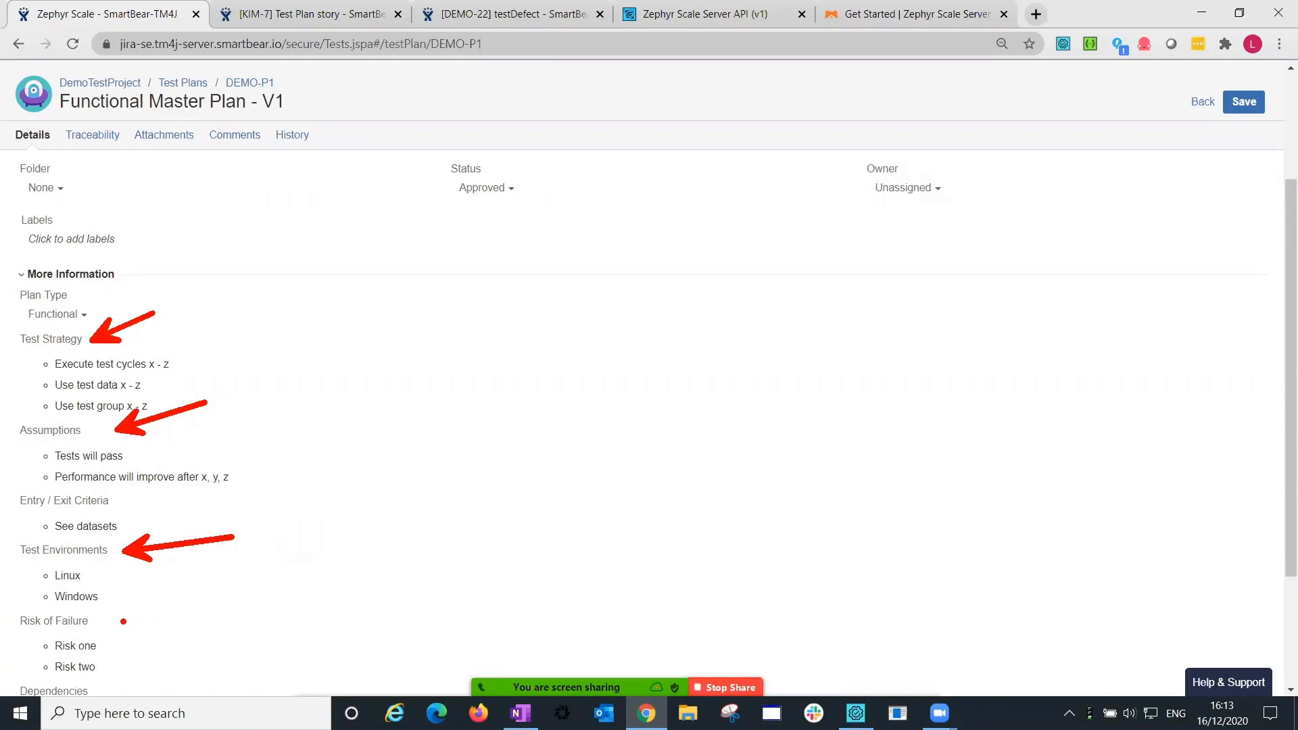
pyautogui.moveTo(127, 621); pyautogui.dragTo(221, 608)
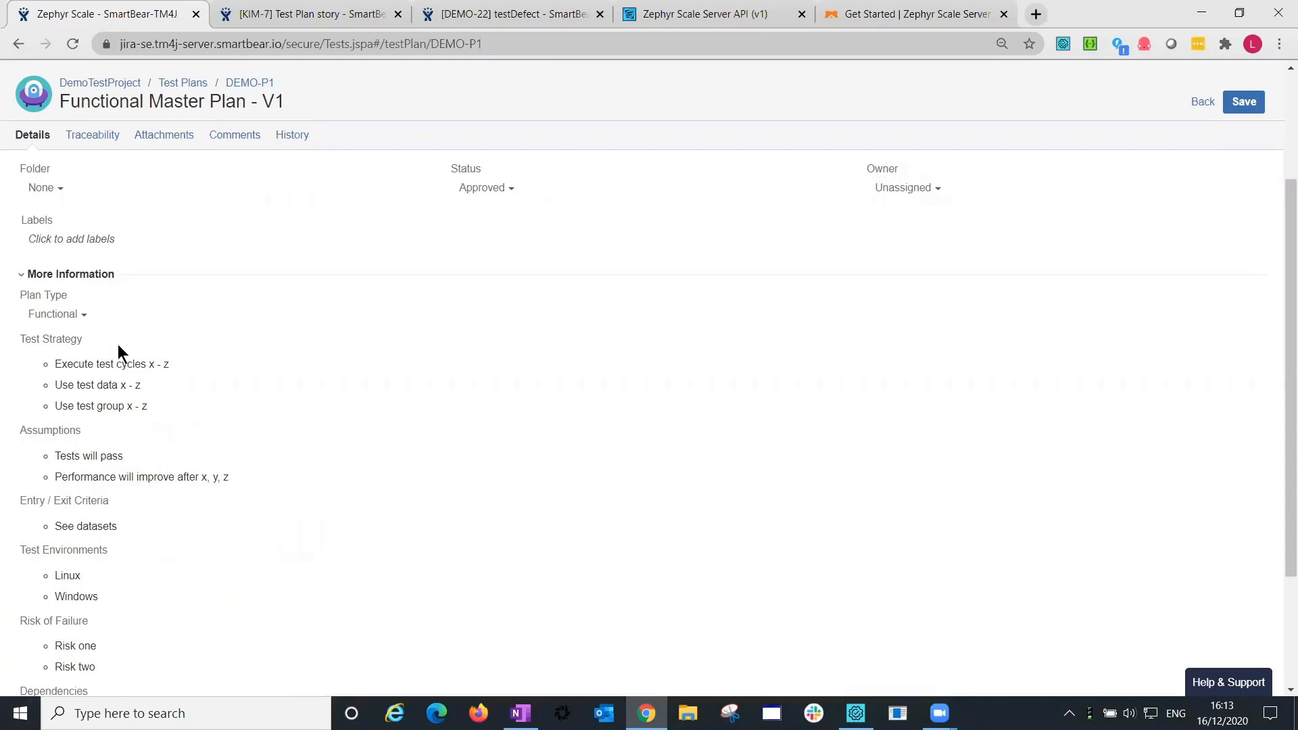
# Point out the related test cycles in the plan's traceability with temporary arrows and show the dialog for adding existing test cycles.
pyautogui.scroll(3, 118, 344)
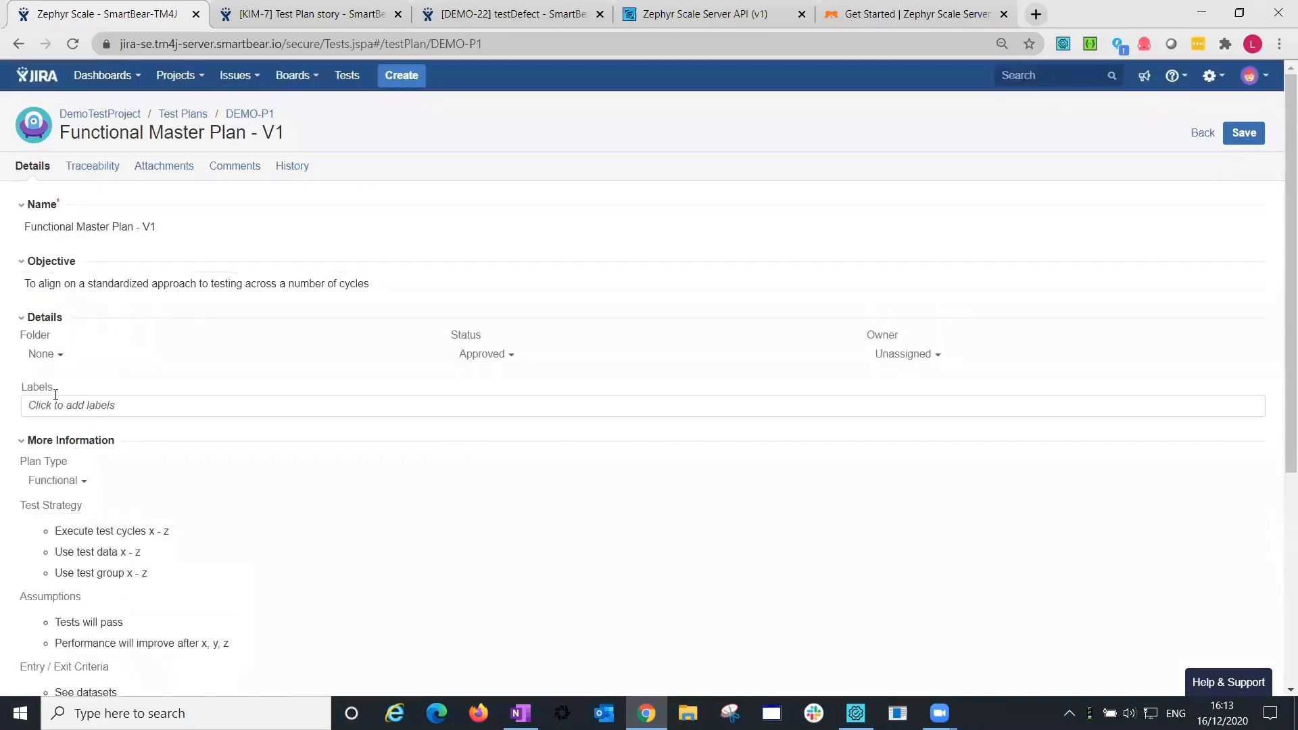
pyautogui.click(77, 173)
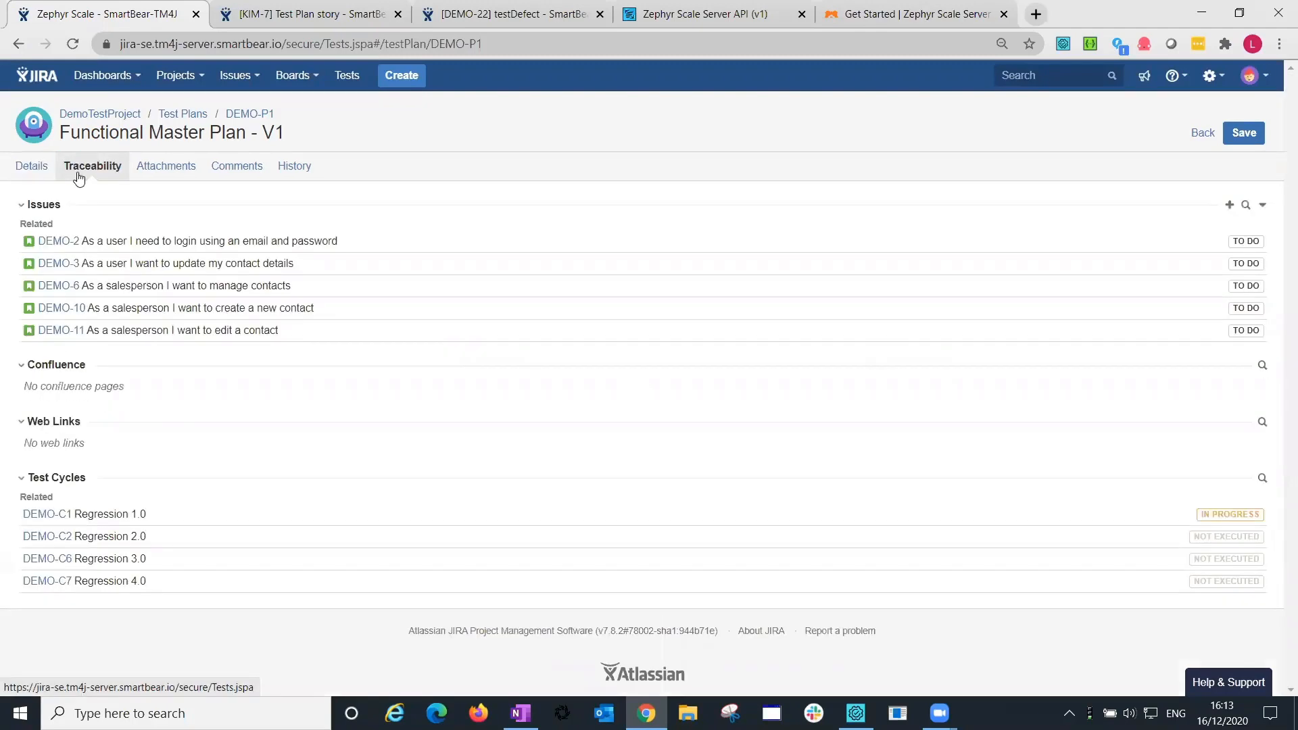
pyautogui.hotkey('ctrl', '2')
pyautogui.moveTo(94, 479)
pyautogui.mouseDown()
pyautogui.moveTo(113, 477)
pyautogui.moveTo(155, 421)
pyautogui.mouseUp()
pyautogui.moveTo(156, 514)
pyautogui.mouseDown()
pyautogui.moveTo(219, 514)
pyautogui.moveTo(207, 561)
pyautogui.moveTo(218, 582)
pyautogui.mouseUp()
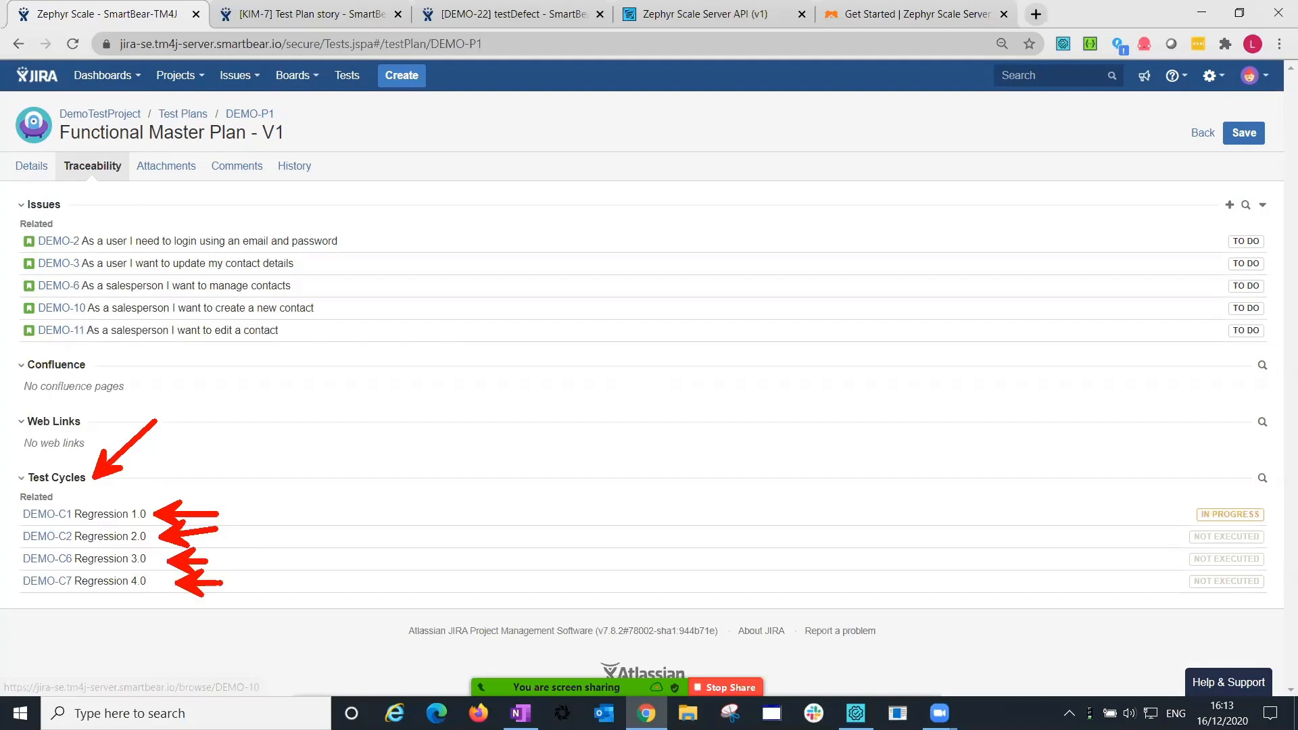
pyautogui.press('Escape')
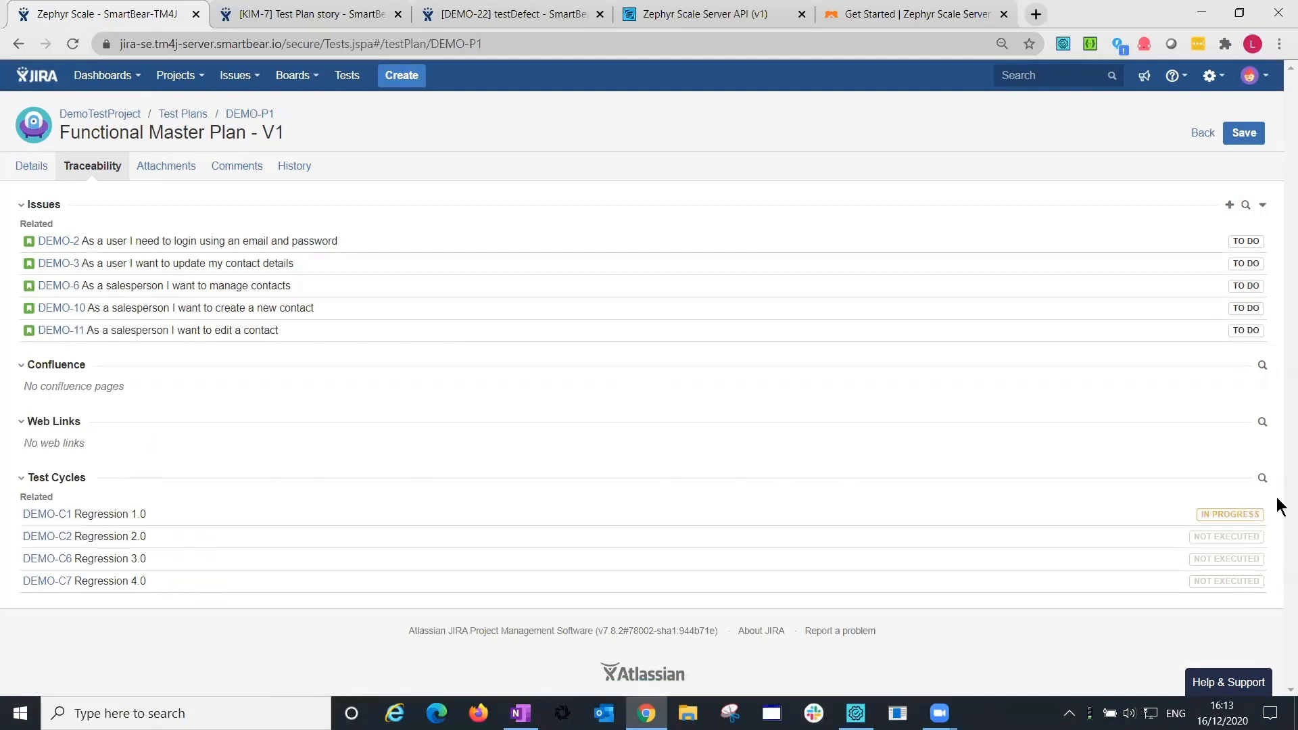
pyautogui.click(1262, 479)
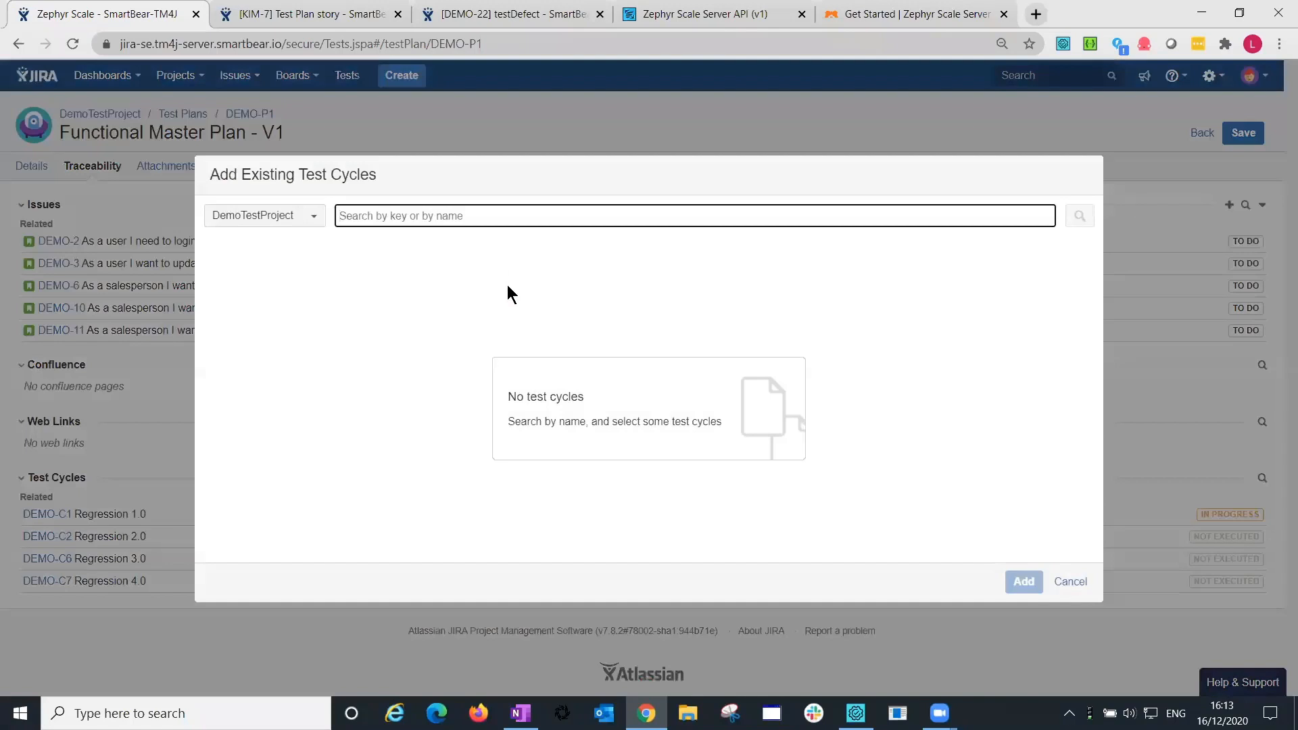
pyautogui.click(1071, 582)
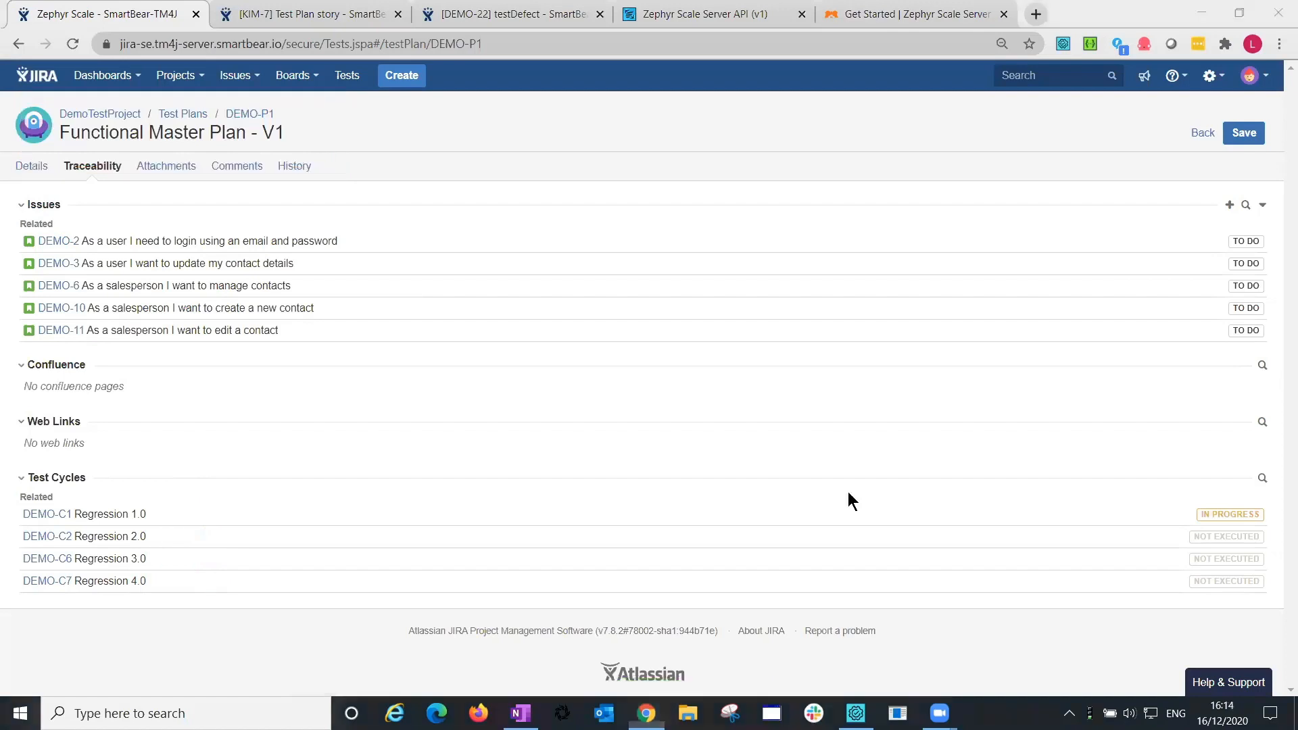
# Open the project's reports and browse the Test Library, Issues, Traceability and Test Execution categories.
pyautogui.click(1206, 132)
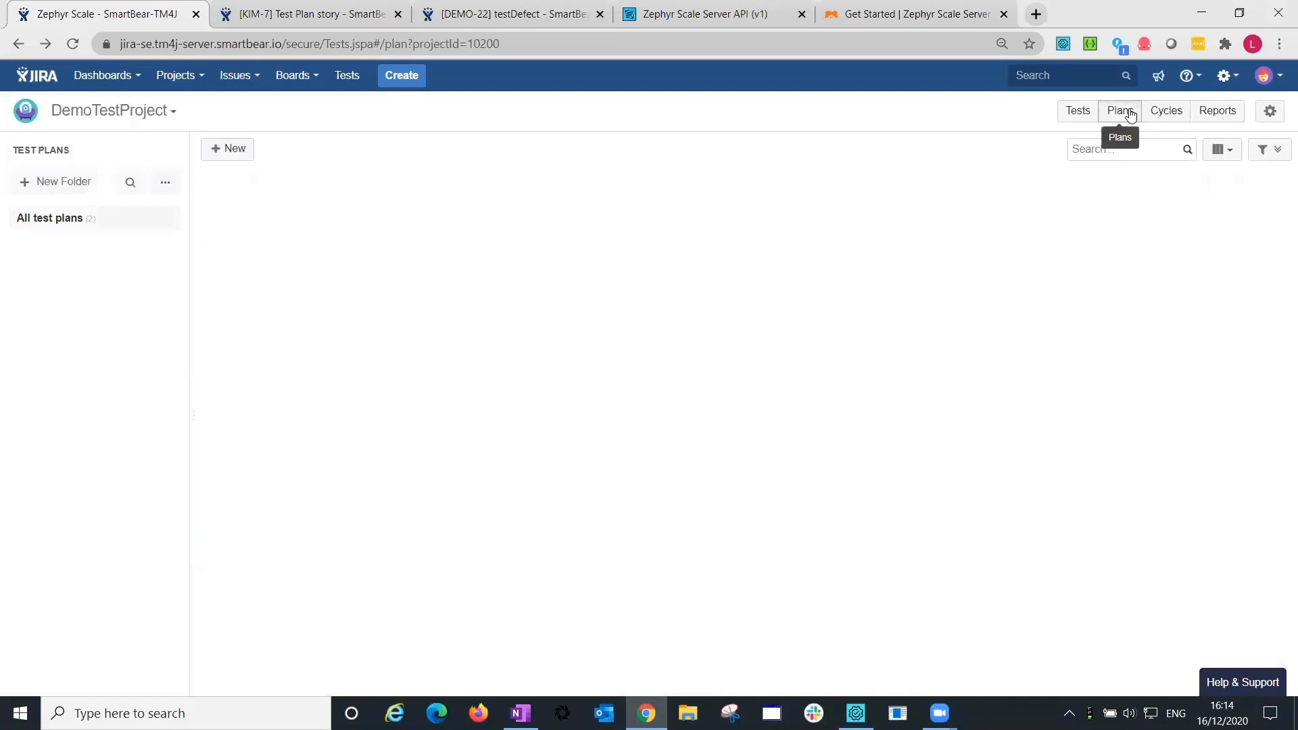
pyautogui.click(1216, 111)
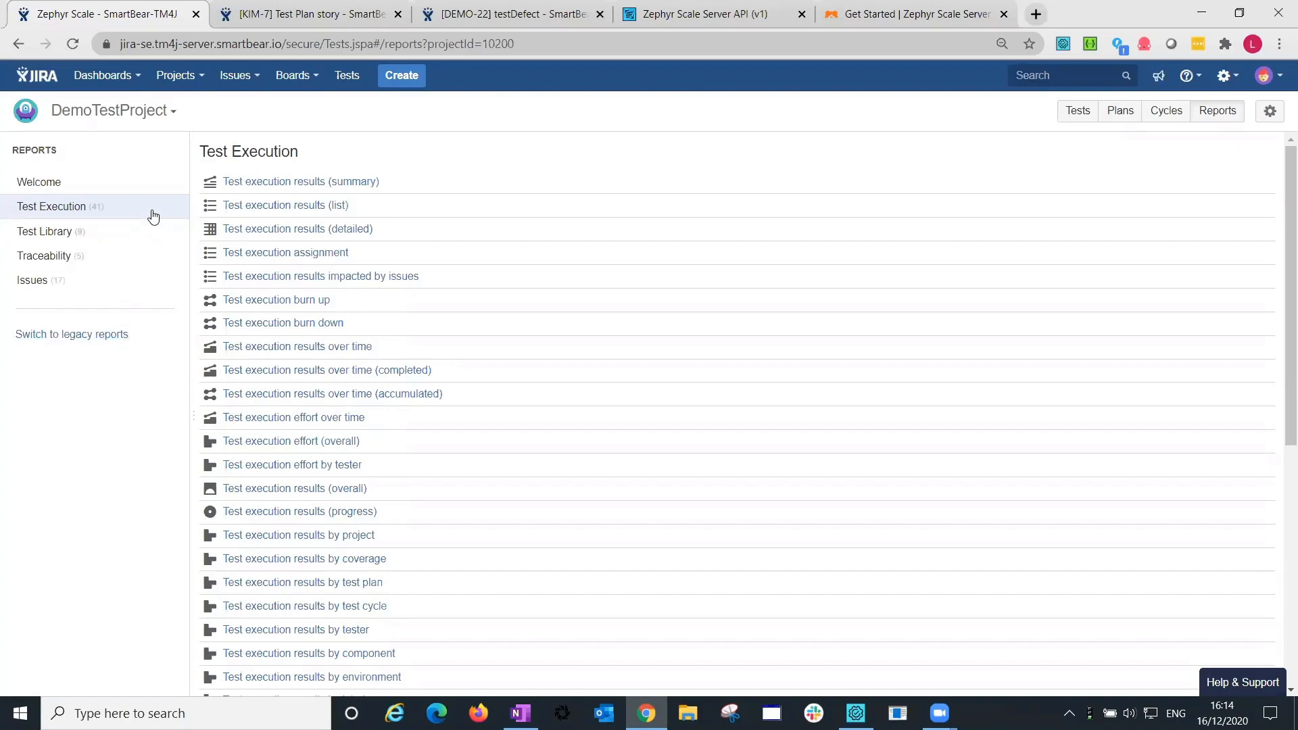
pyautogui.click(85, 229)
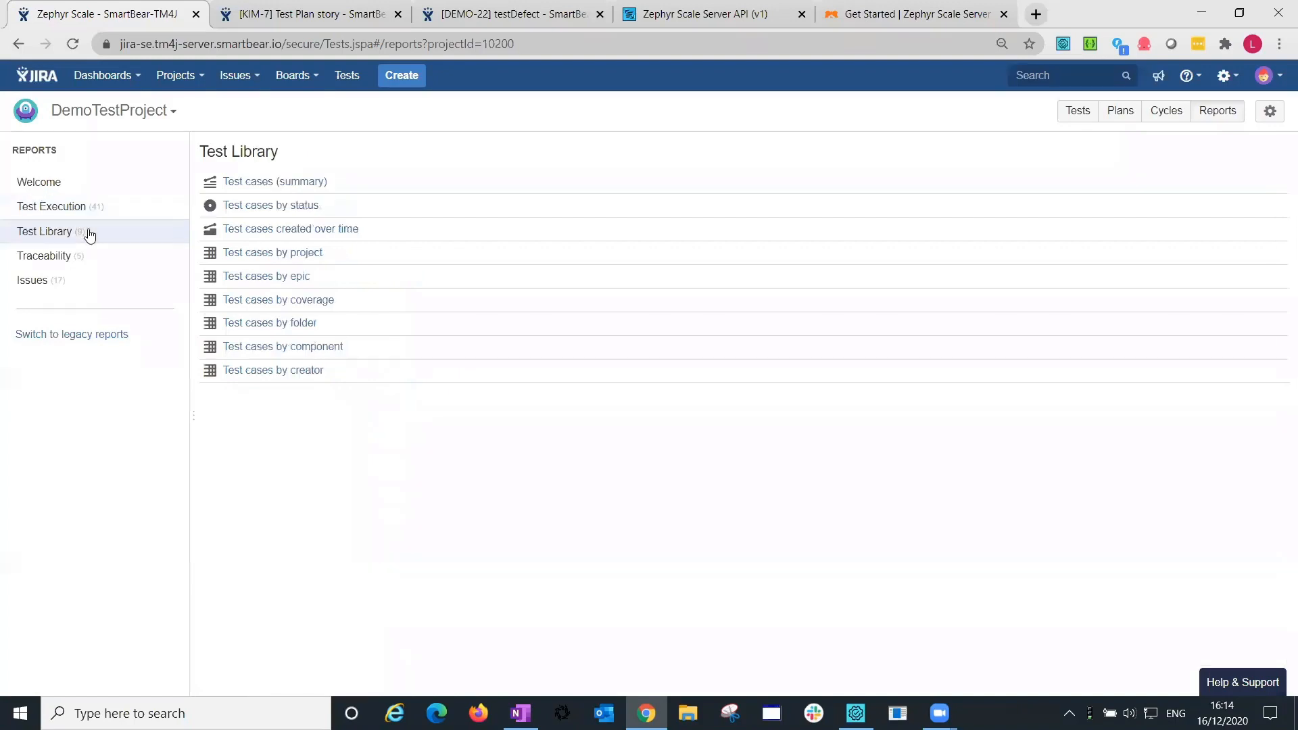
pyautogui.click(88, 281)
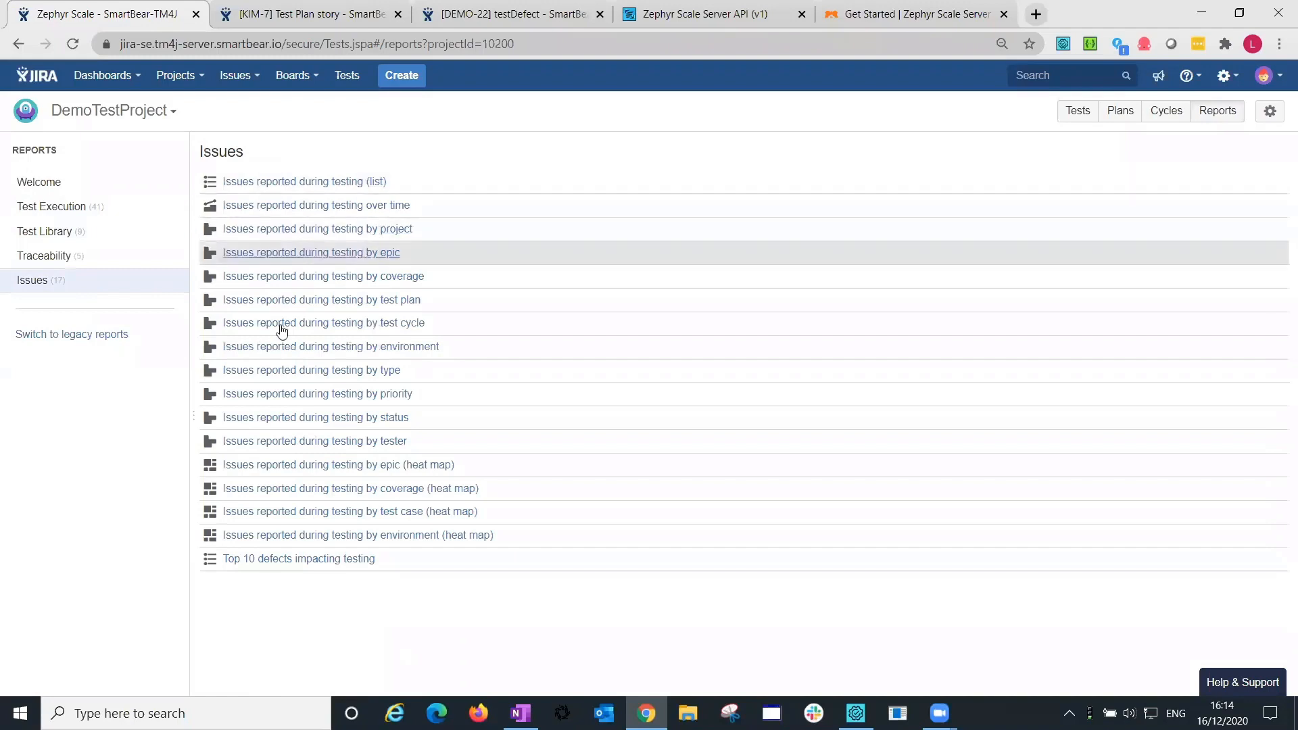
pyautogui.click(69, 268)
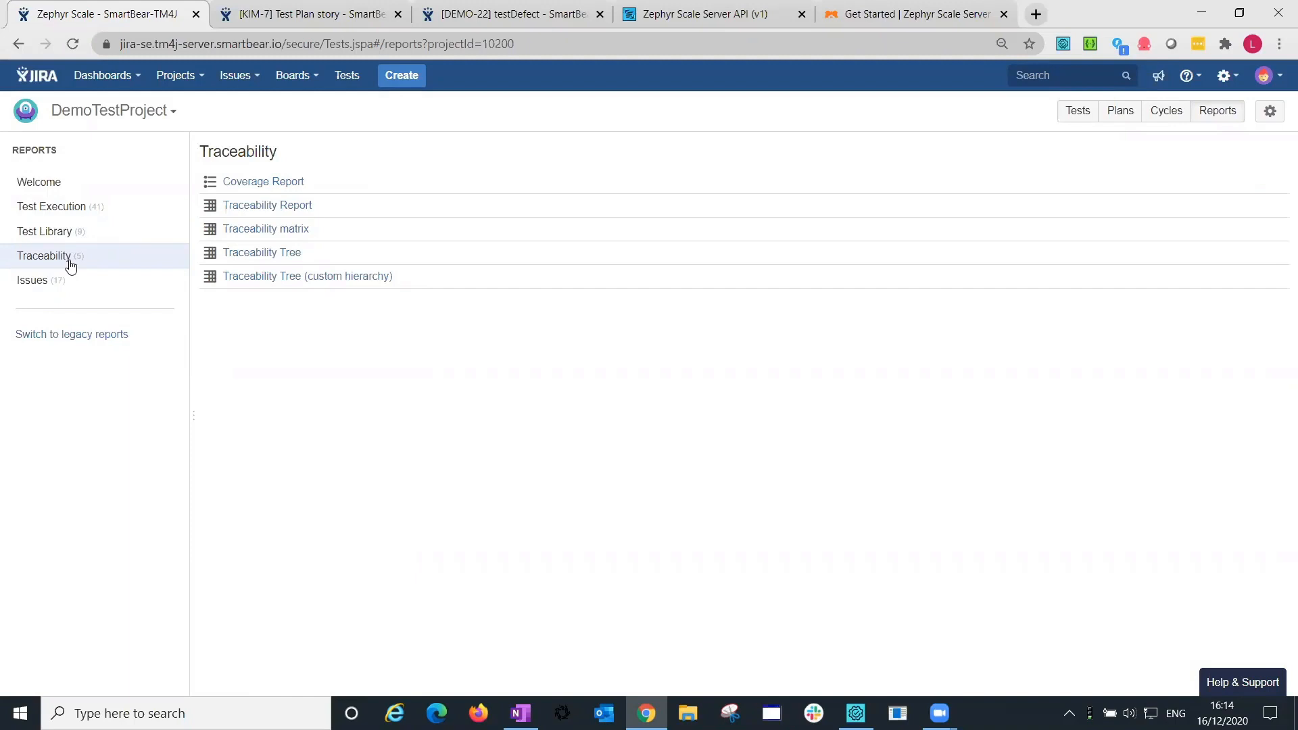
pyautogui.click(74, 217)
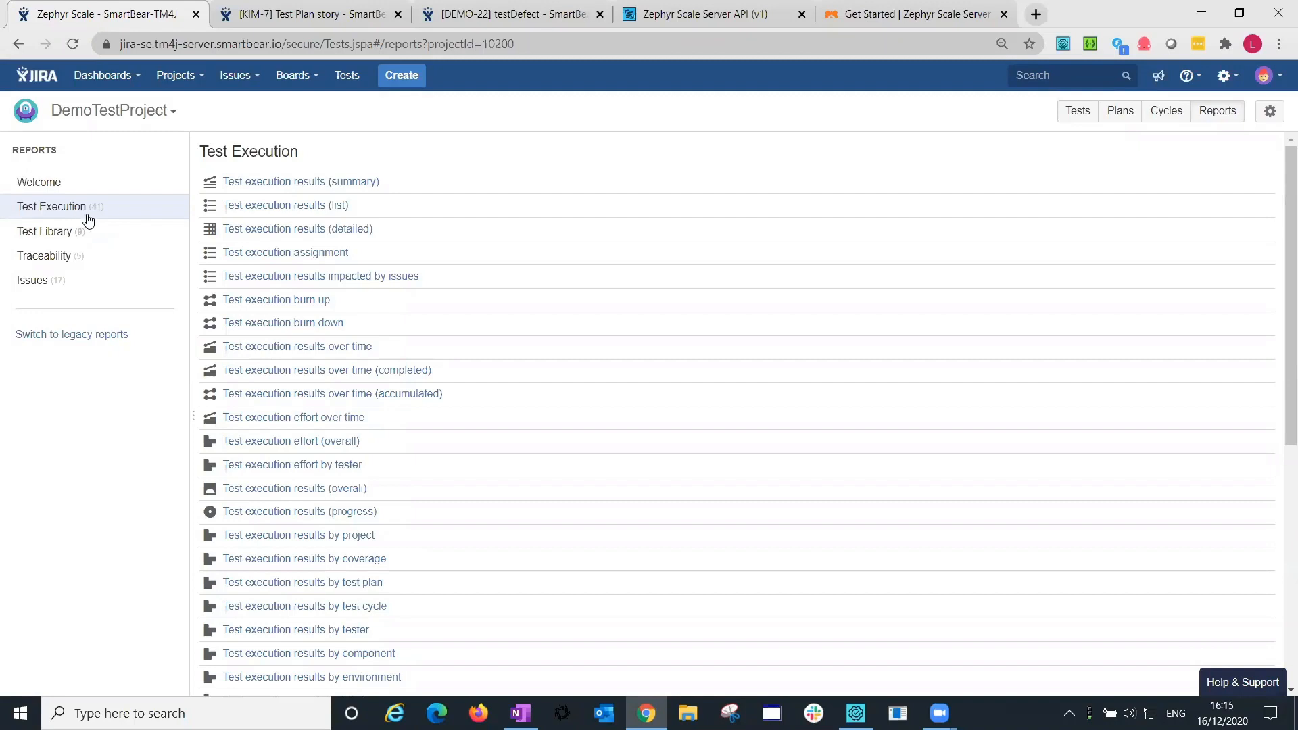
# Open the setup of the Test execution results (list) report and show its available filter options.
pyautogui.click(254, 208)
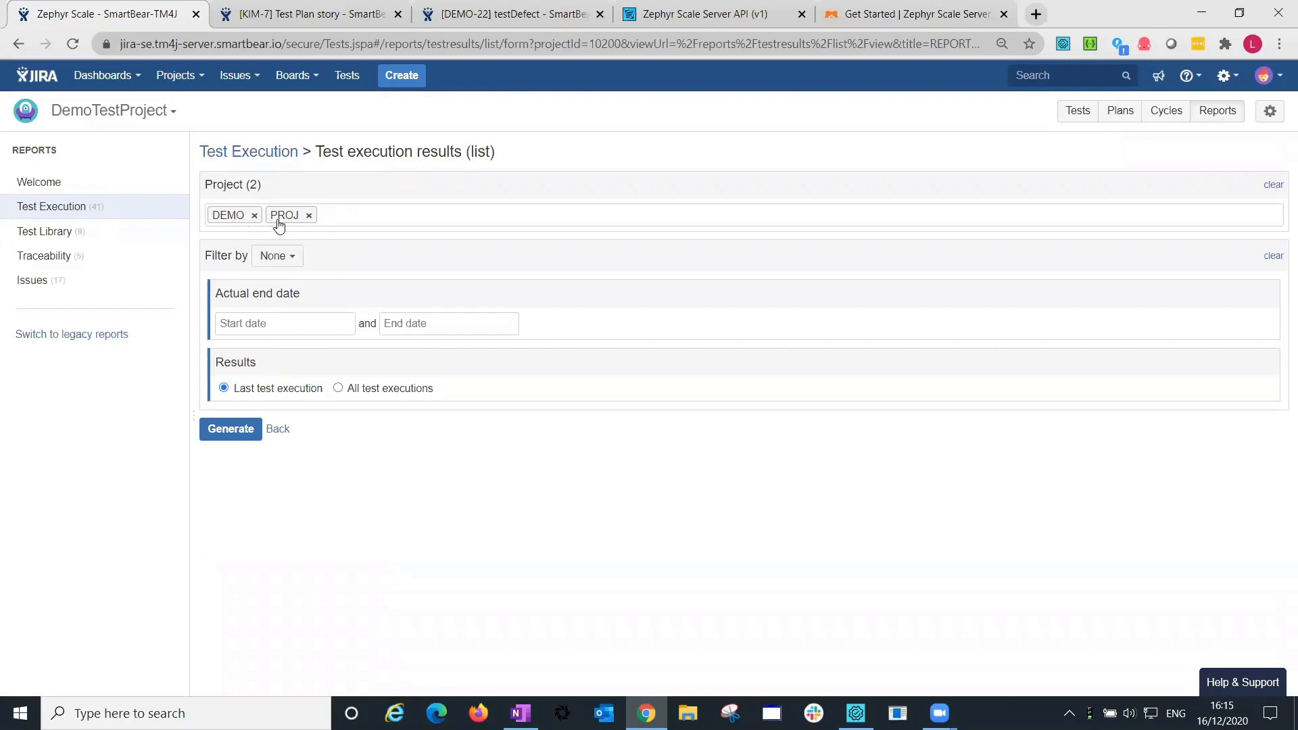
pyautogui.click(301, 263)
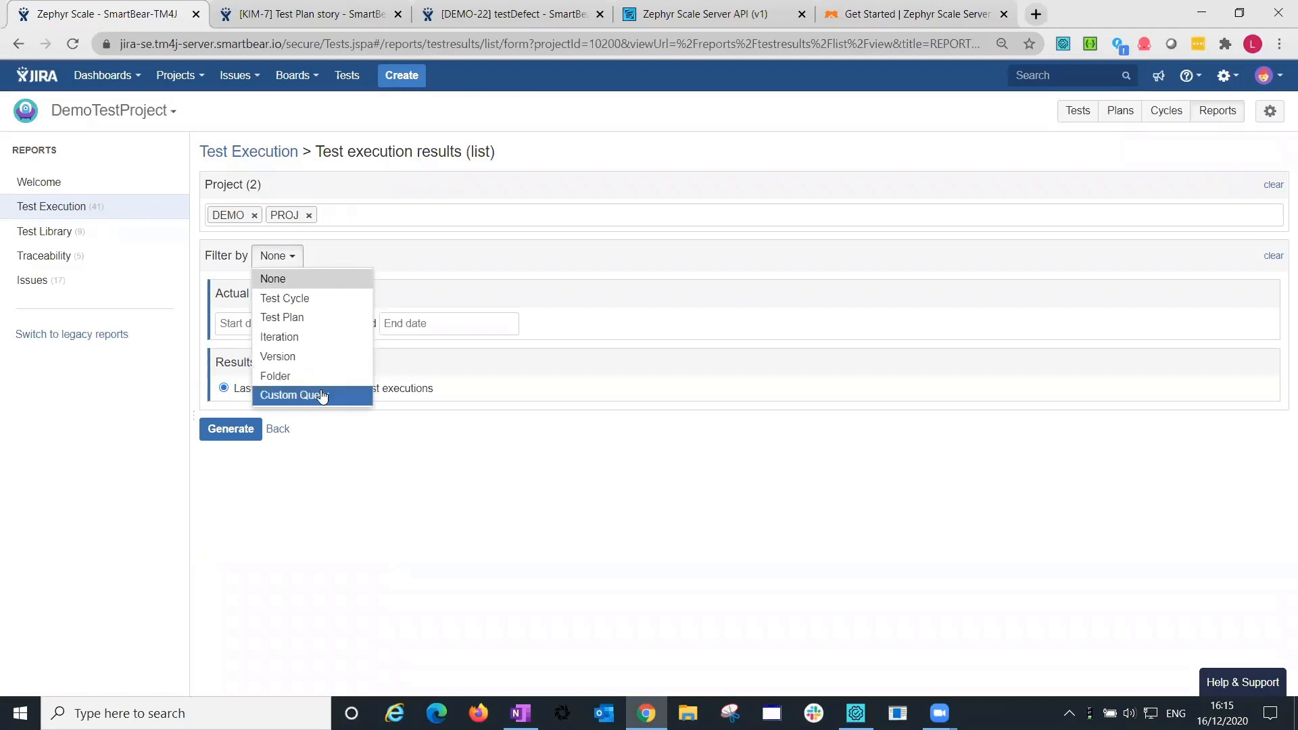
pyautogui.click(407, 251)
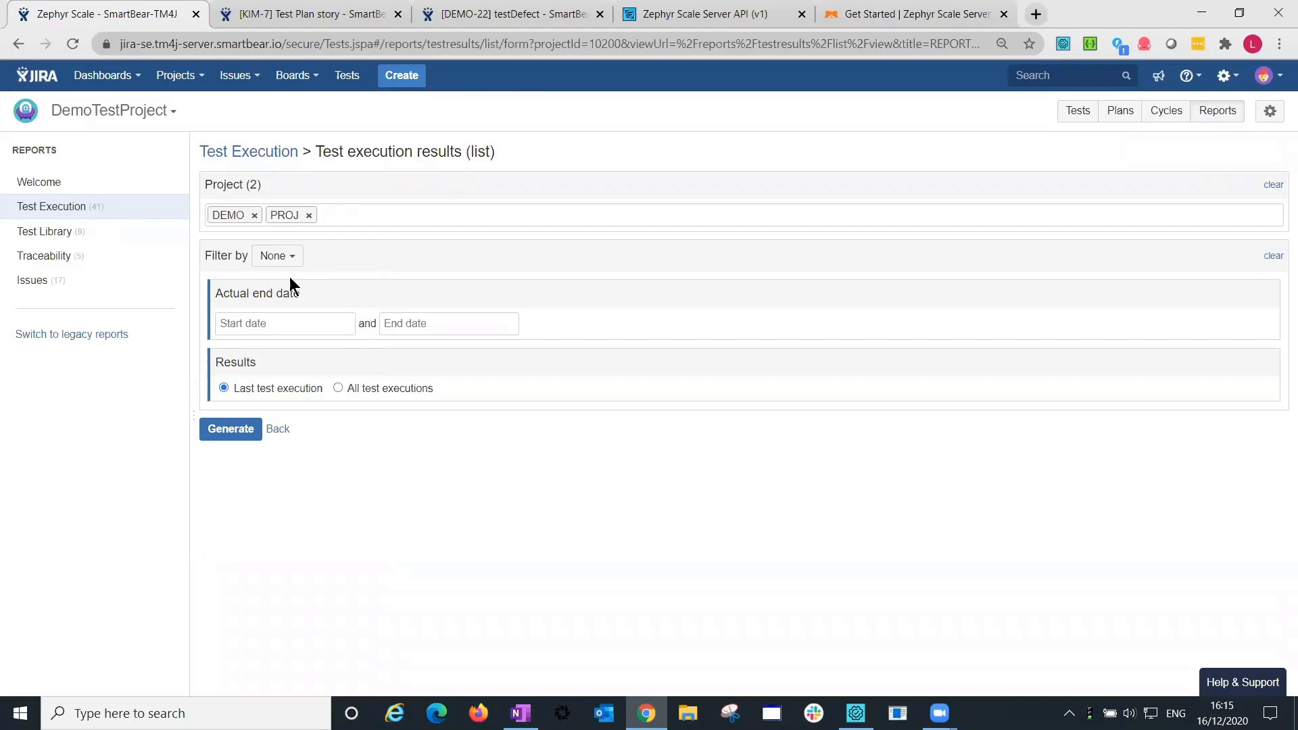
# Generate the Traceability Report for the DEMO and PROJ projects, using the last test execution and the Epic -> Coverage -> Test Cases direction.
pyautogui.click(123, 272)
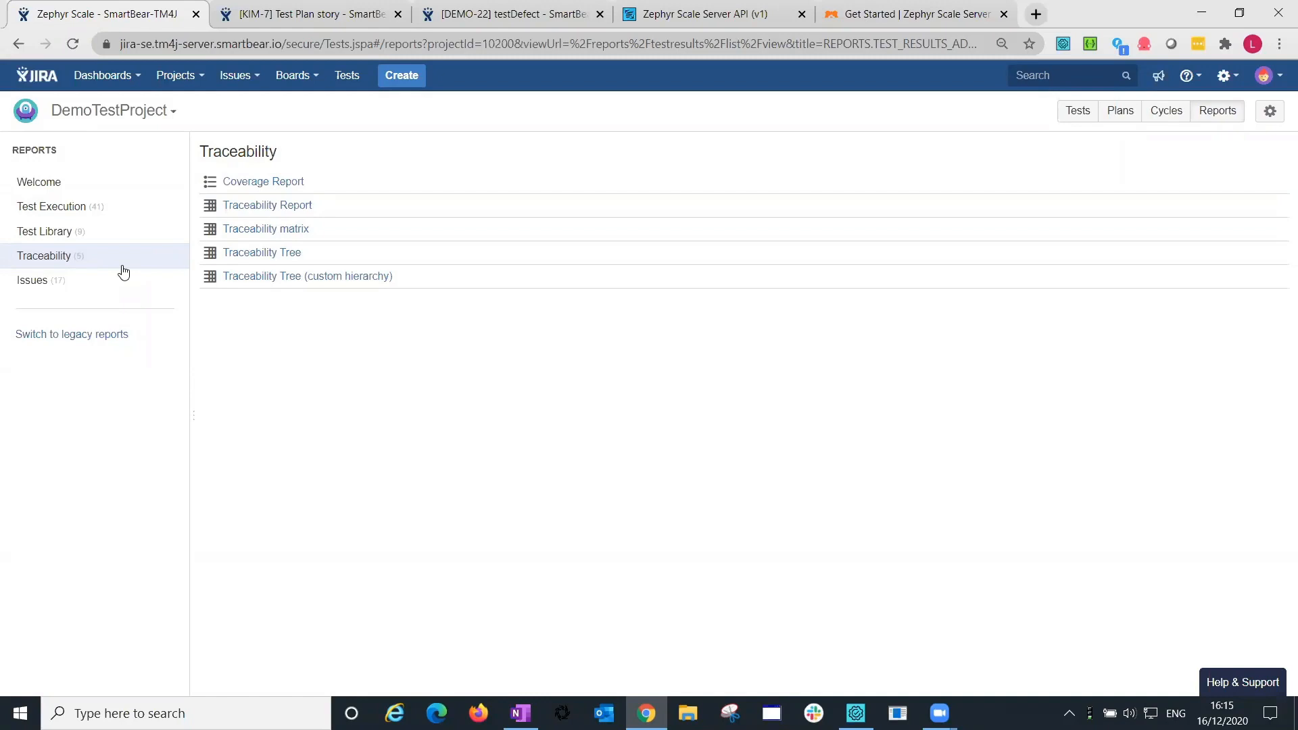
pyautogui.click(270, 205)
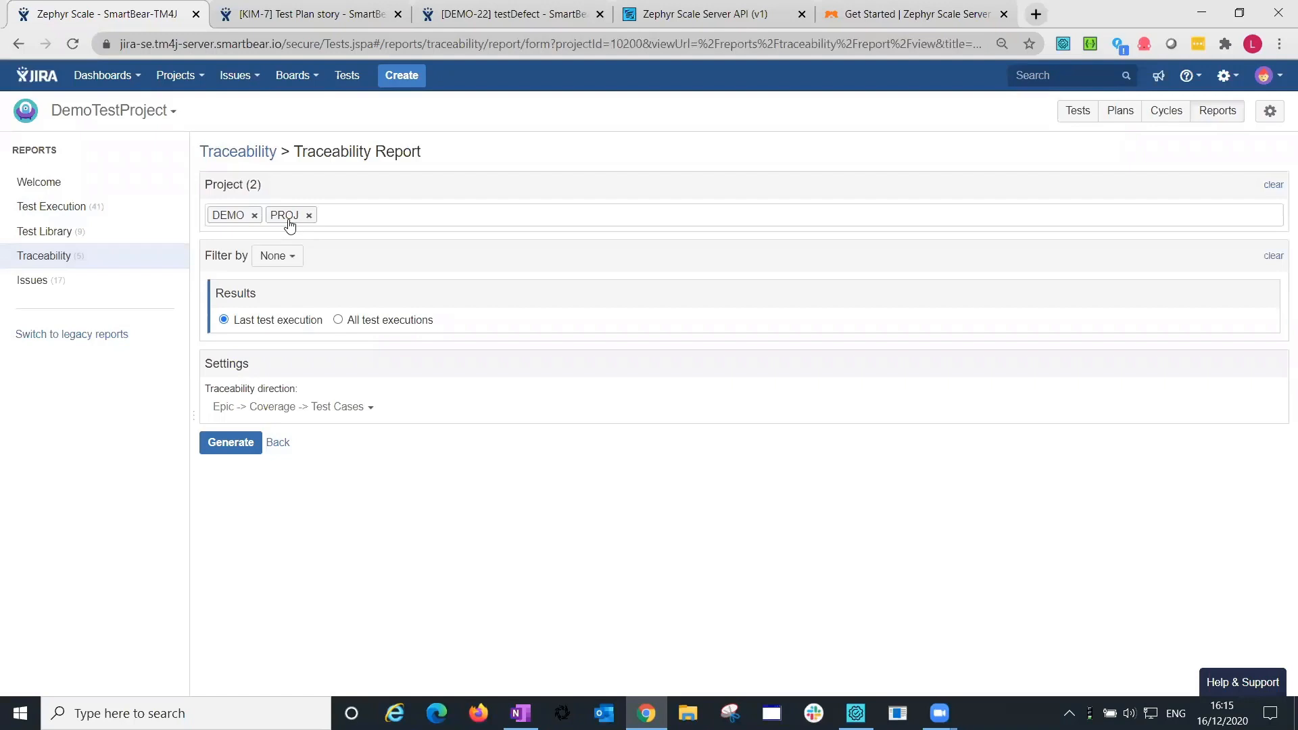
pyautogui.click(224, 438)
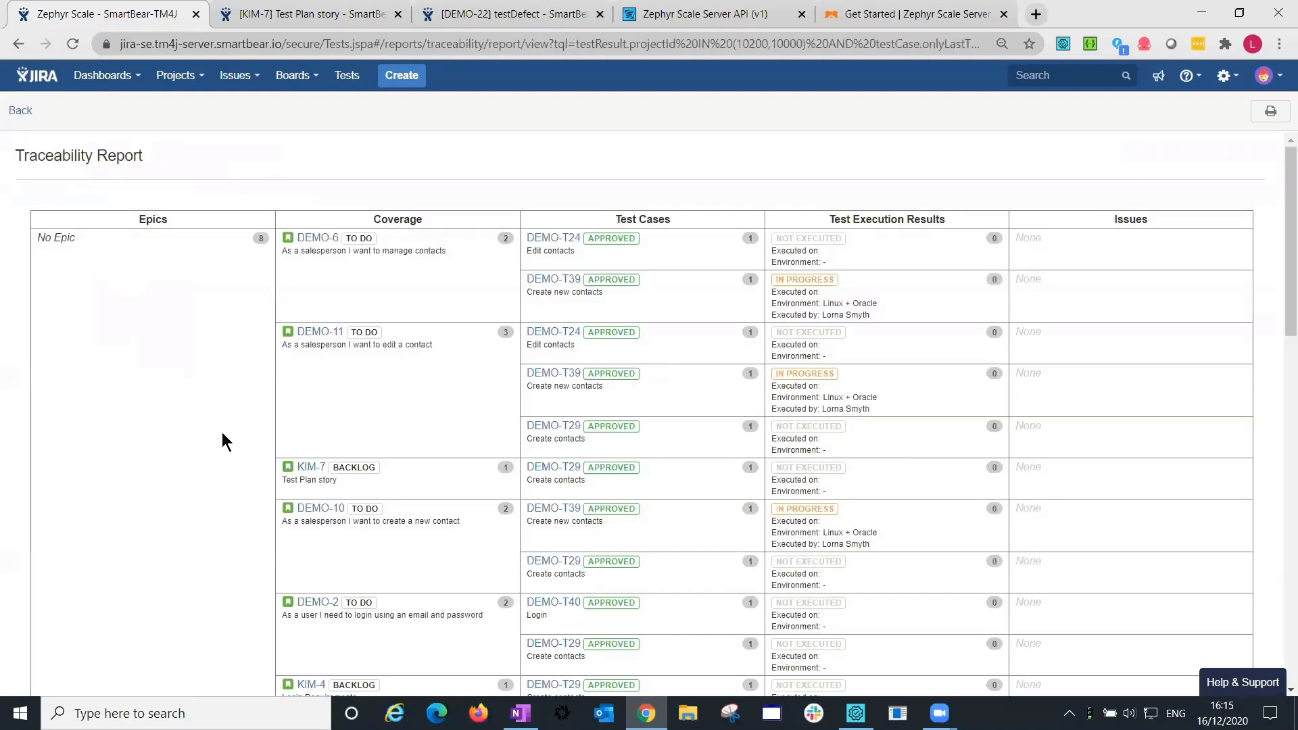
# Point out the report's Epics column with a temporary arrow and frame the Coverage to Issues columns with a temporary box.
pyautogui.moveTo(134, 225); pyautogui.dragTo(125, 136)
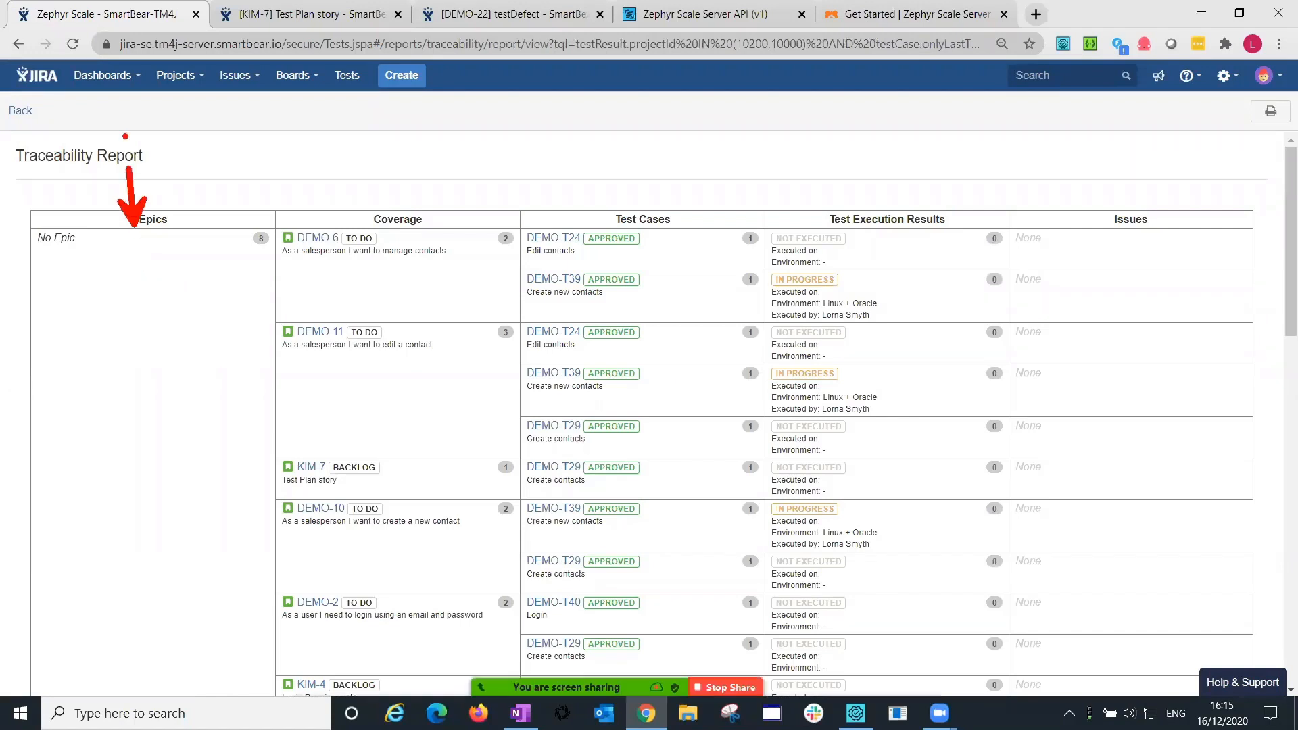
pyautogui.press('Escape')
pyautogui.moveTo(266, 167)
pyautogui.mouseDown()
pyautogui.moveTo(473, 325)
pyautogui.moveTo(1289, 545)
pyautogui.mouseUp()
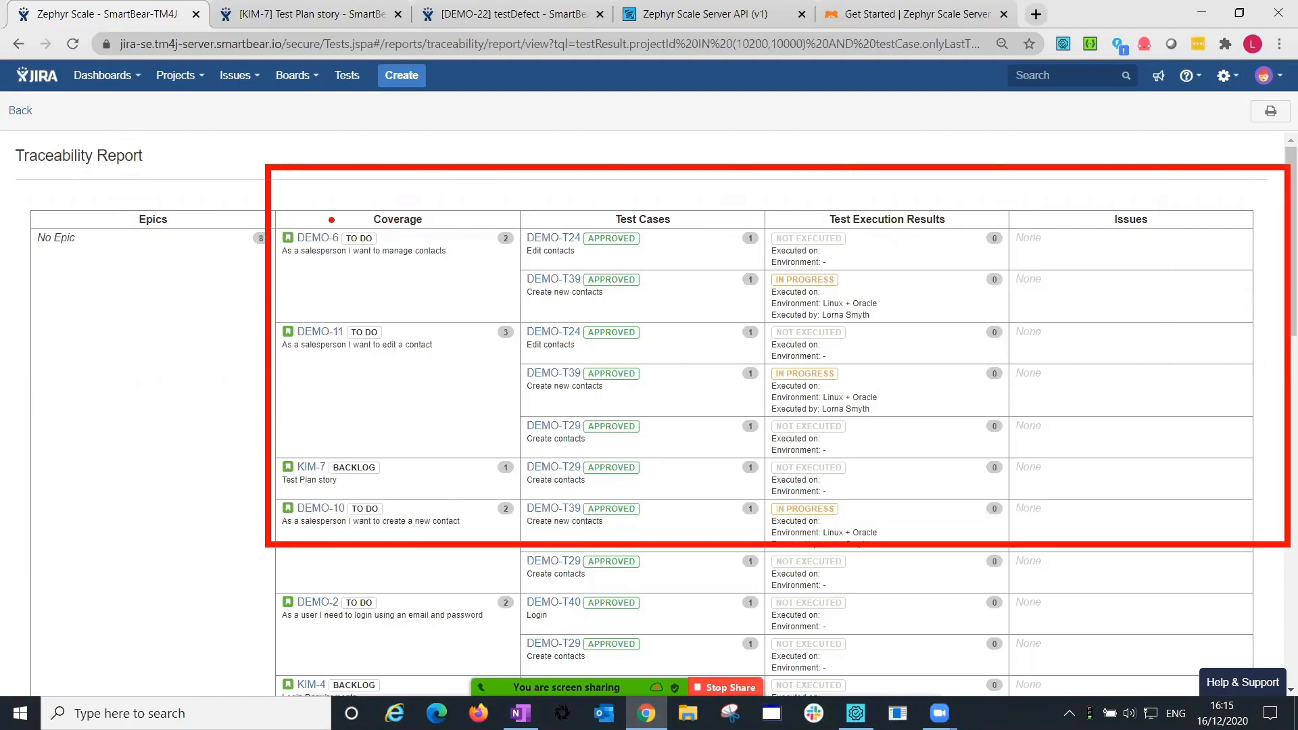
# Trace DEMO-6 across its test cases, execution results and issues with temporary arrows and a box, and clear the annotations.
pyautogui.moveTo(325, 128); pyautogui.dragTo(325, 226)
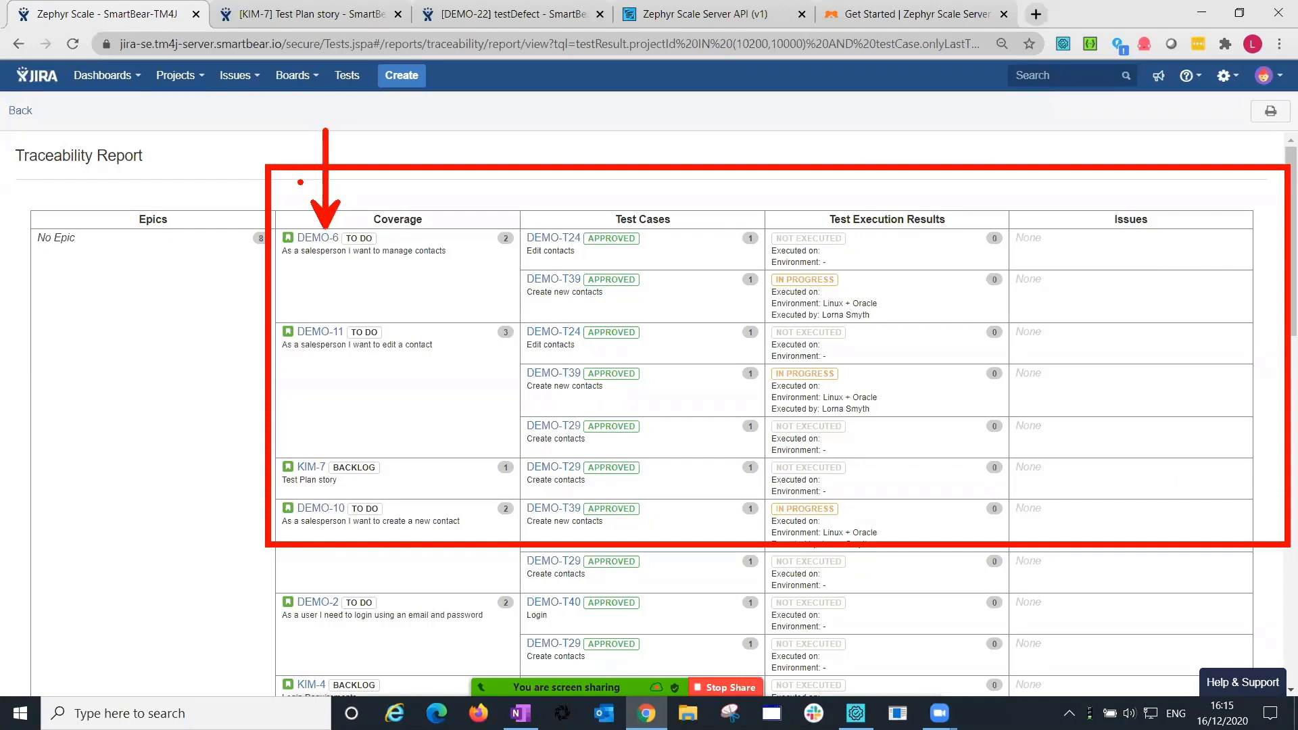
pyautogui.moveTo(443, 267)
pyautogui.mouseDown()
pyautogui.moveTo(526, 250)
pyautogui.moveTo(497, 301)
pyautogui.moveTo(467, 308)
pyautogui.mouseUp()
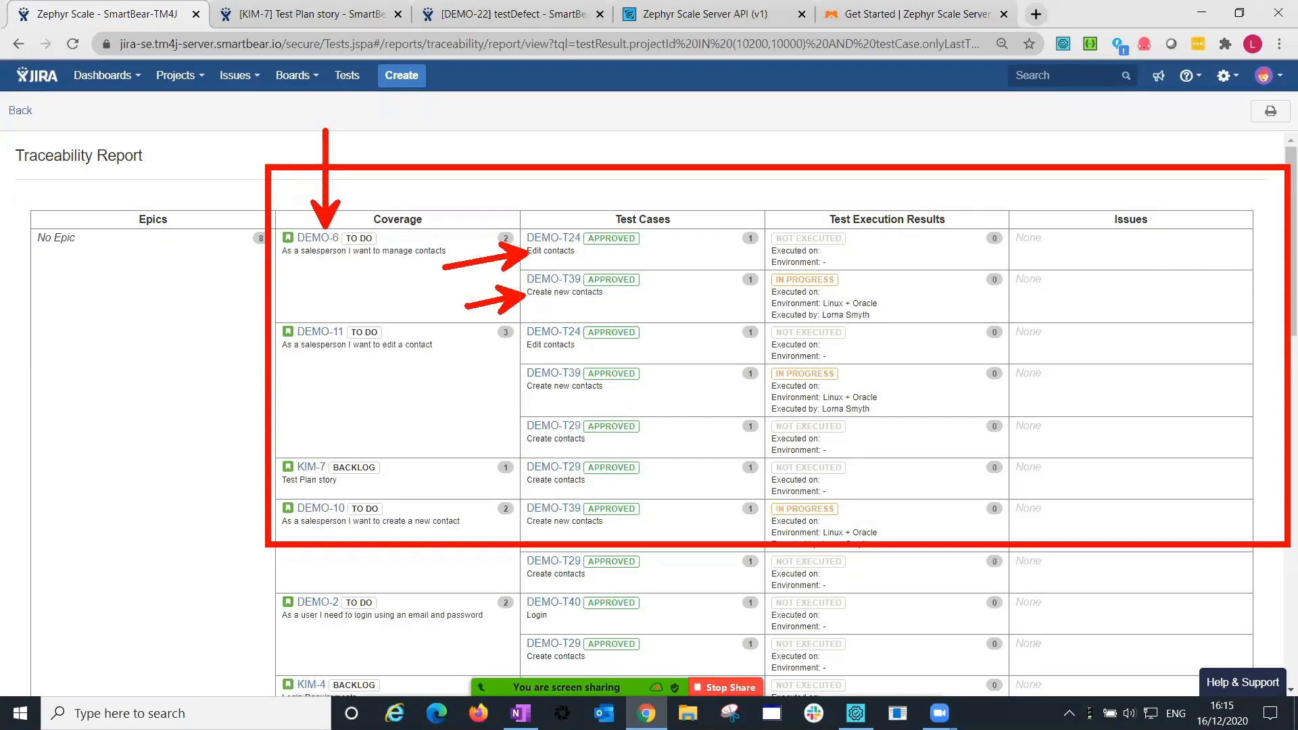
pyautogui.moveTo(769, 249); pyautogui.dragTo(722, 252)
pyautogui.moveTo(769, 302); pyautogui.dragTo(735, 319)
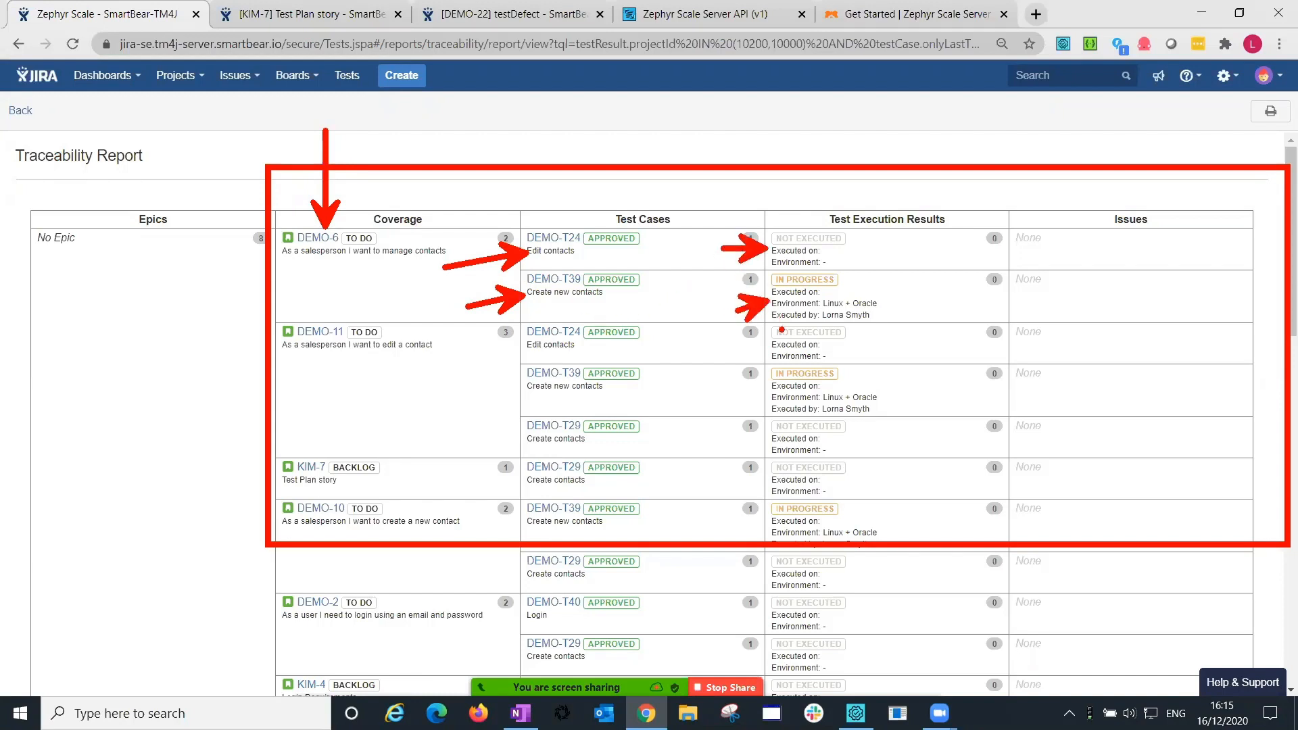
pyautogui.moveTo(1016, 250); pyautogui.dragTo(936, 249)
pyautogui.moveTo(719, 213)
pyautogui.mouseDown()
pyautogui.moveTo(841, 267)
pyautogui.moveTo(1296, 290)
pyautogui.mouseUp()
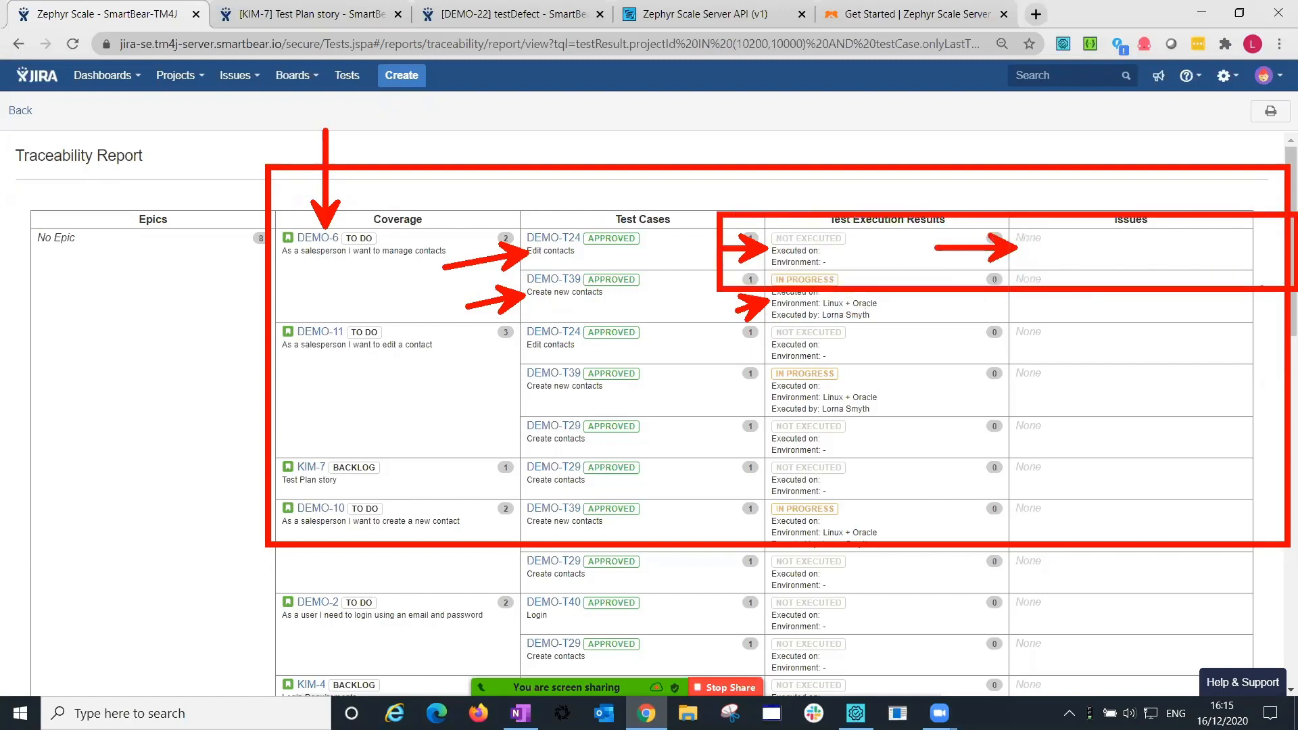
pyautogui.press('Escape')
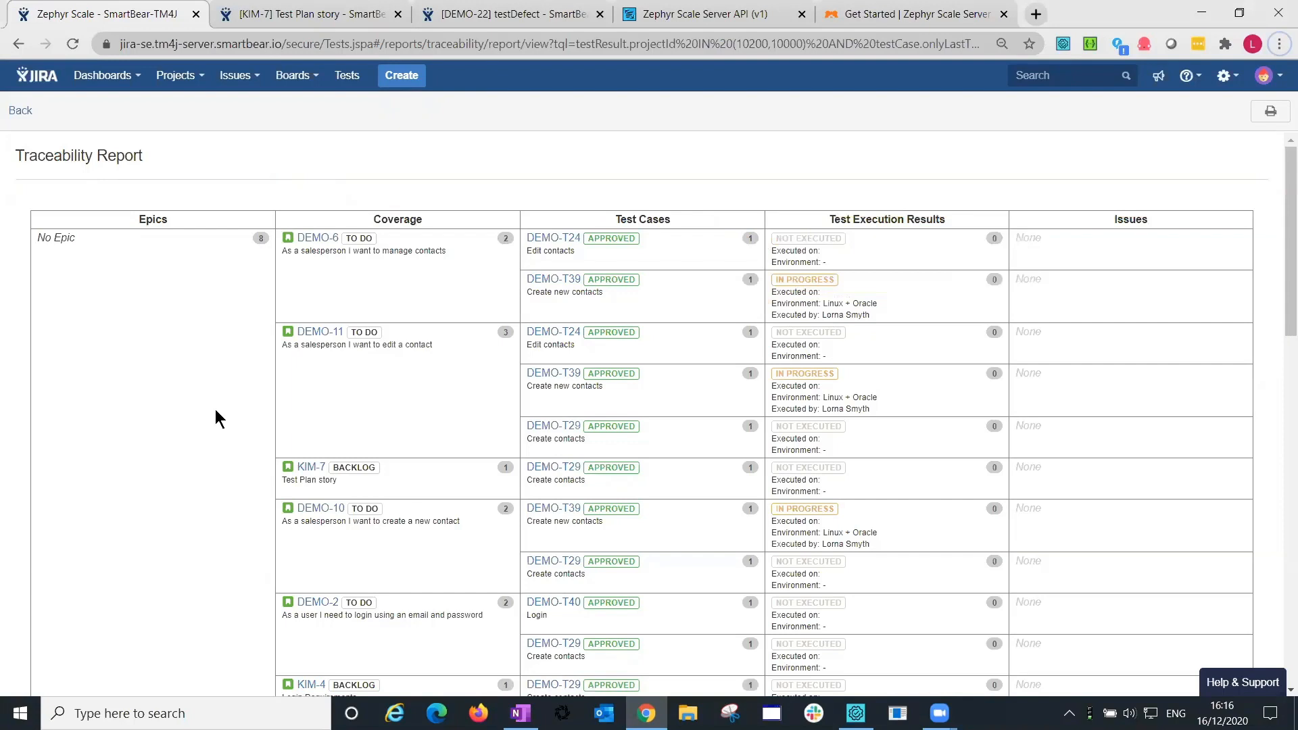
# Mark the Coverage and Issues columns with temporary arrows and cross out Test Cases and Test Execution Results, and clear the marks.
pyautogui.moveTo(340, 71); pyautogui.dragTo(340, 212)
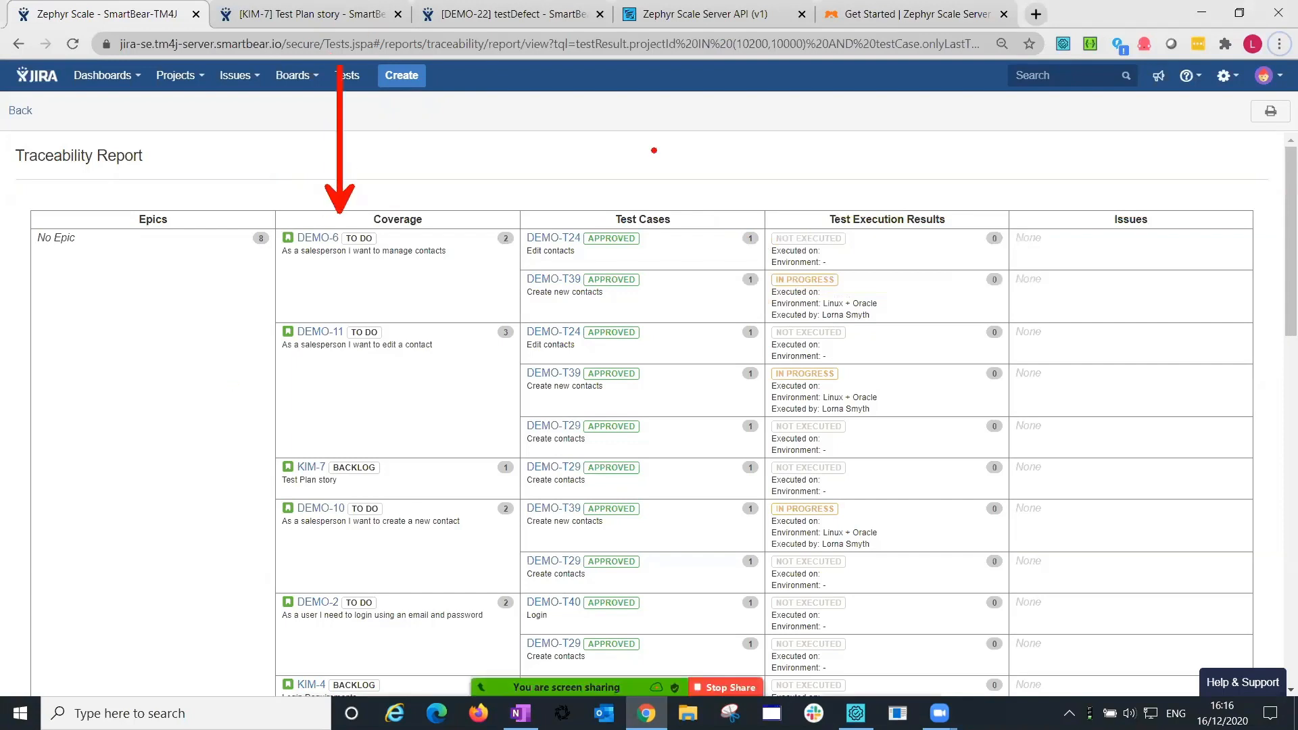
pyautogui.moveTo(685, 193)
pyautogui.mouseDown()
pyautogui.moveTo(667, 220)
pyautogui.moveTo(694, 219)
pyautogui.mouseUp()
pyautogui.moveTo(899, 195)
pyautogui.mouseDown()
pyautogui.moveTo(871, 220)
pyautogui.moveTo(901, 220)
pyautogui.mouseUp()
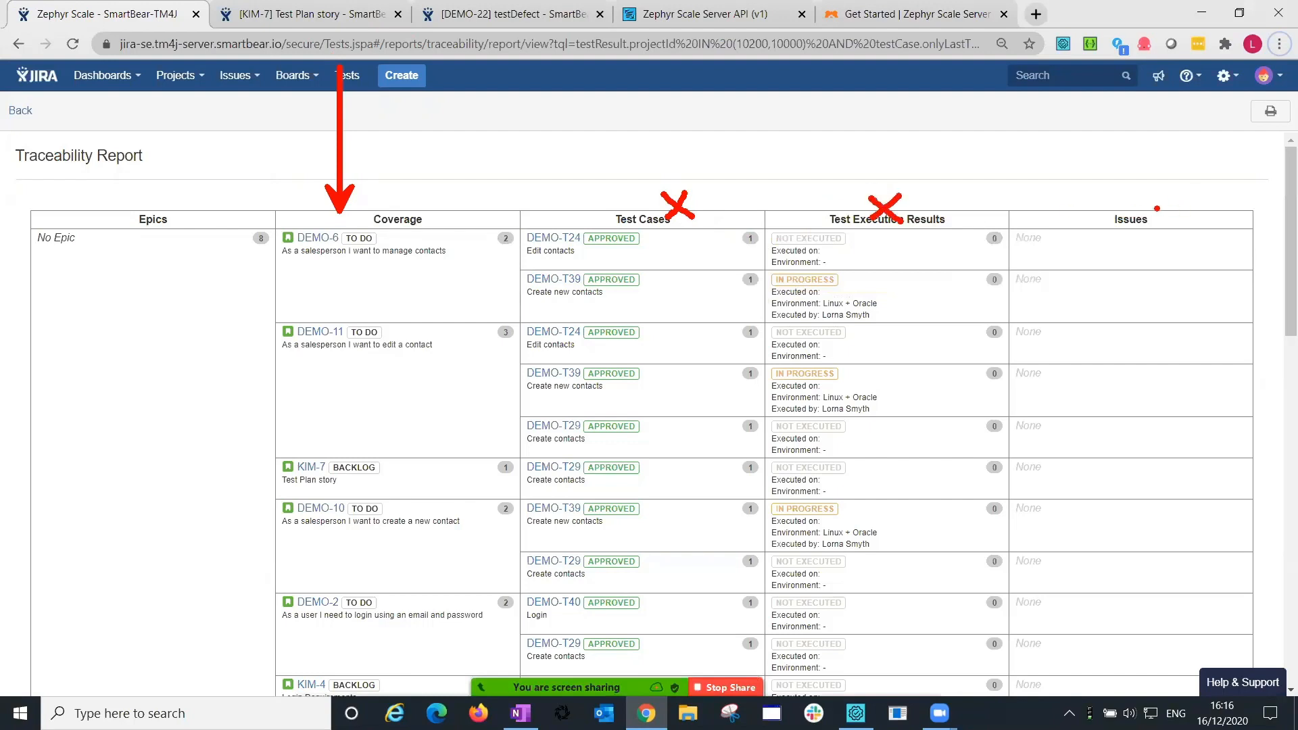
pyautogui.moveTo(1157, 109); pyautogui.dragTo(1158, 212)
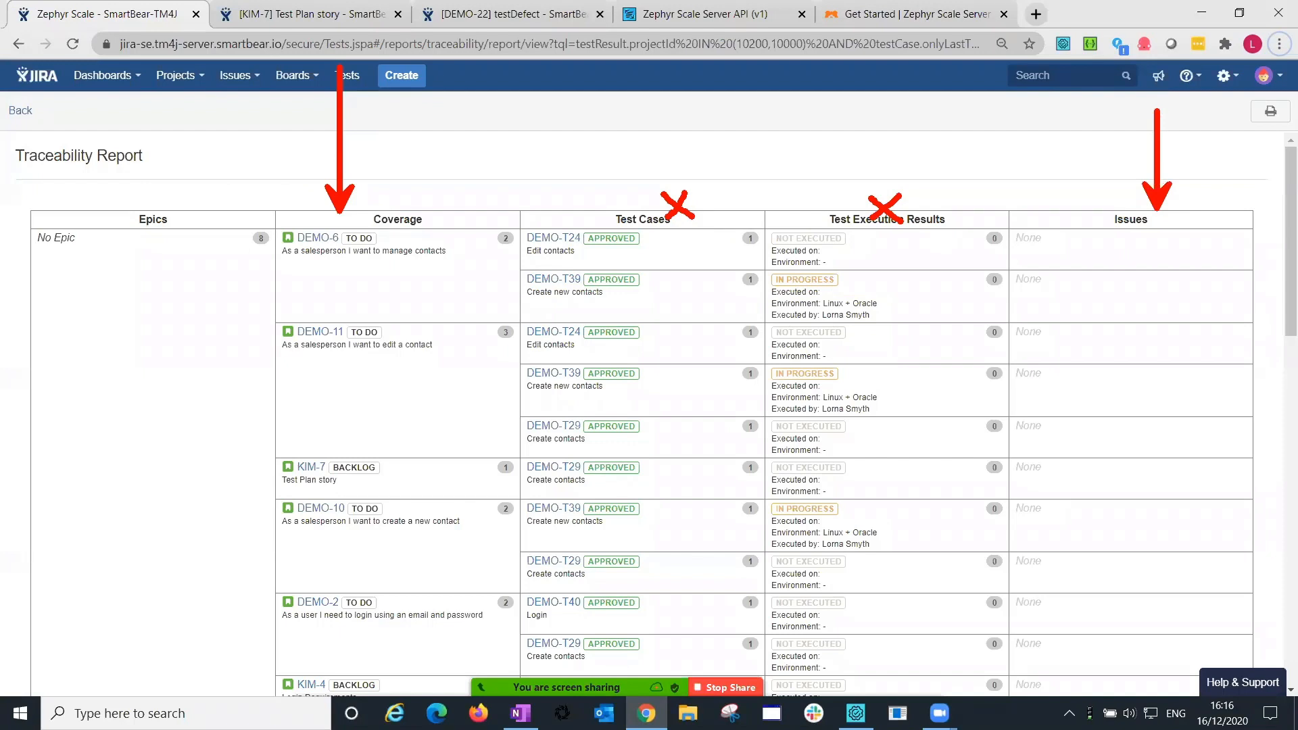
pyautogui.press('Escape')
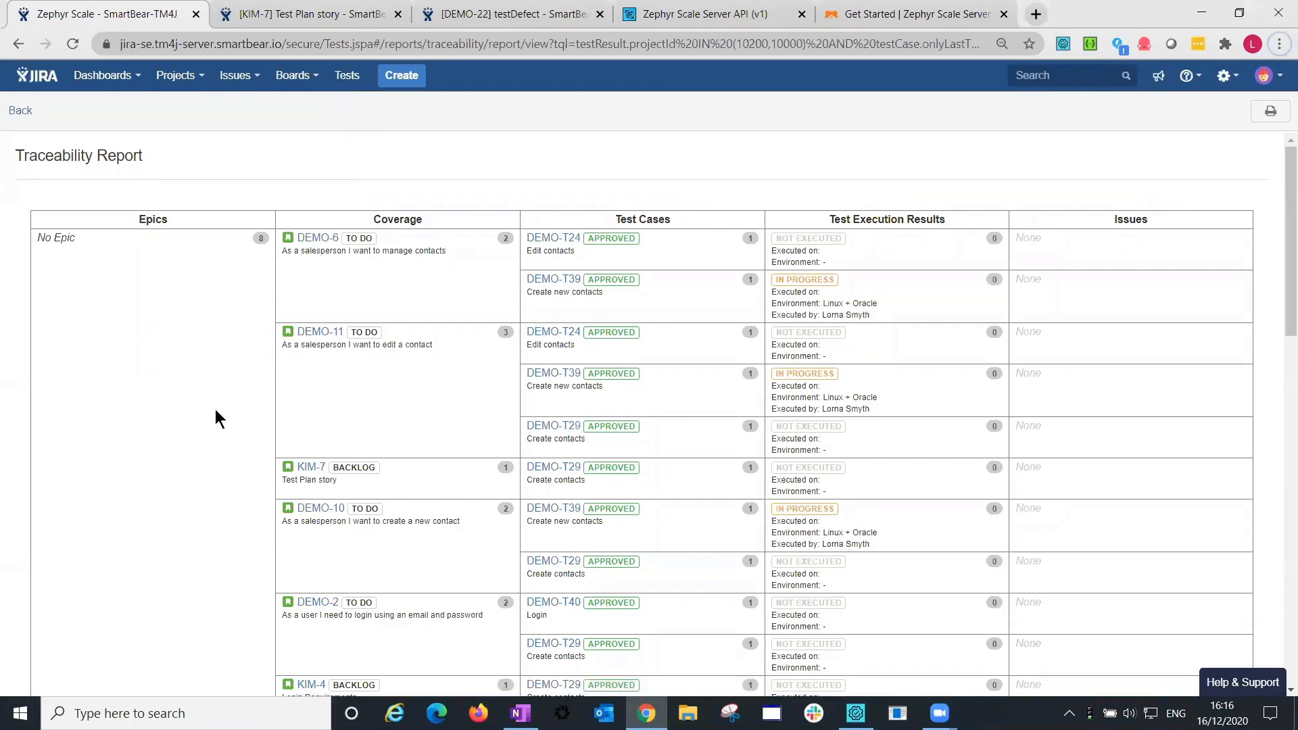
# Point temporary arrows at the Coverage, Test Cases, Test Execution Results and Issues column headings, and clear them.
pyautogui.hotkey('ctrl', '2')
pyautogui.moveTo(452, 137); pyautogui.dragTo(457, 197)
pyautogui.moveTo(658, 128); pyautogui.dragTo(660, 198)
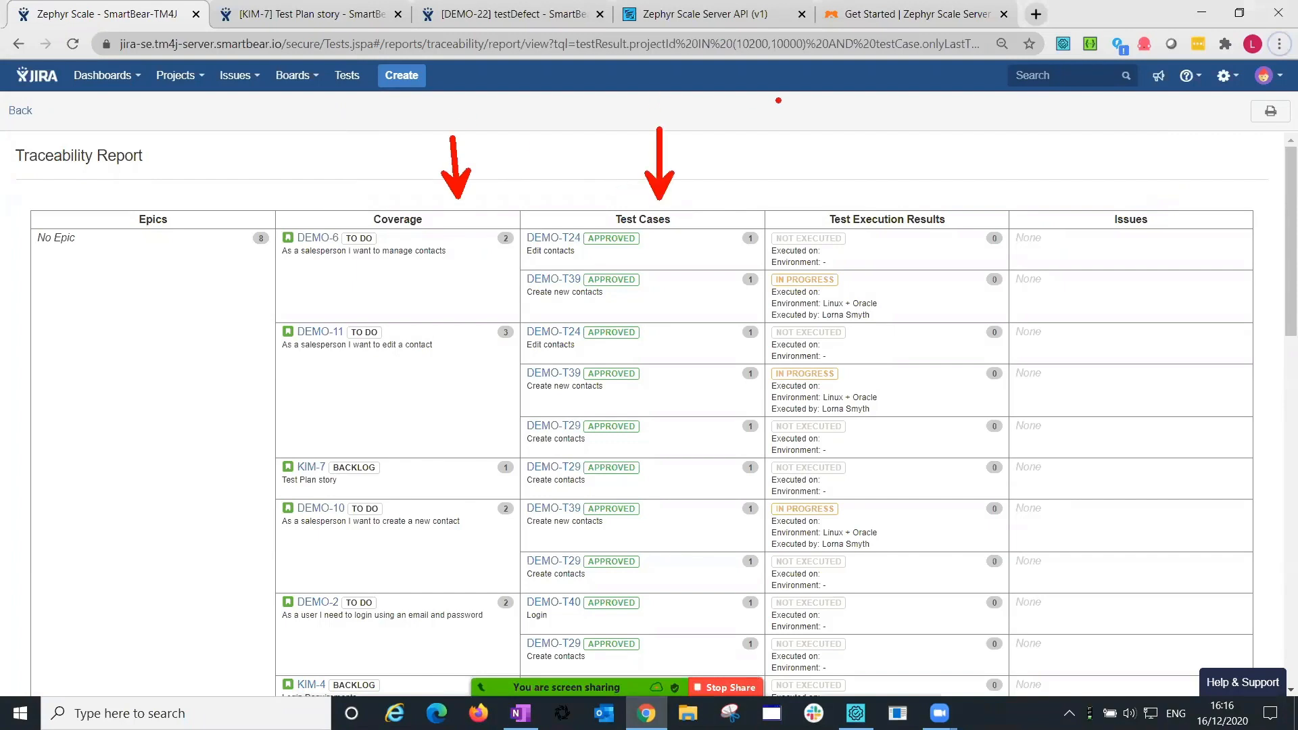
pyautogui.moveTo(892, 107); pyautogui.dragTo(893, 197)
pyautogui.moveTo(1133, 133); pyautogui.dragTo(1132, 203)
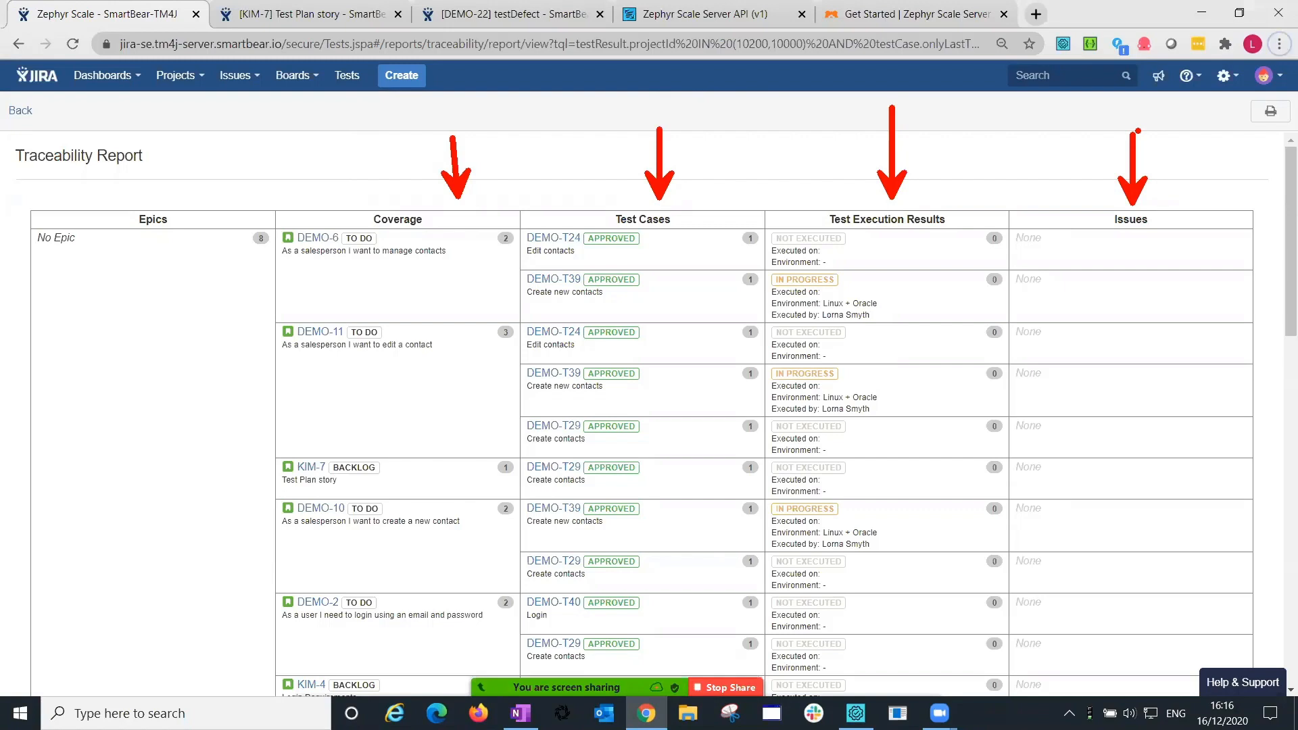
pyautogui.press('Escape')
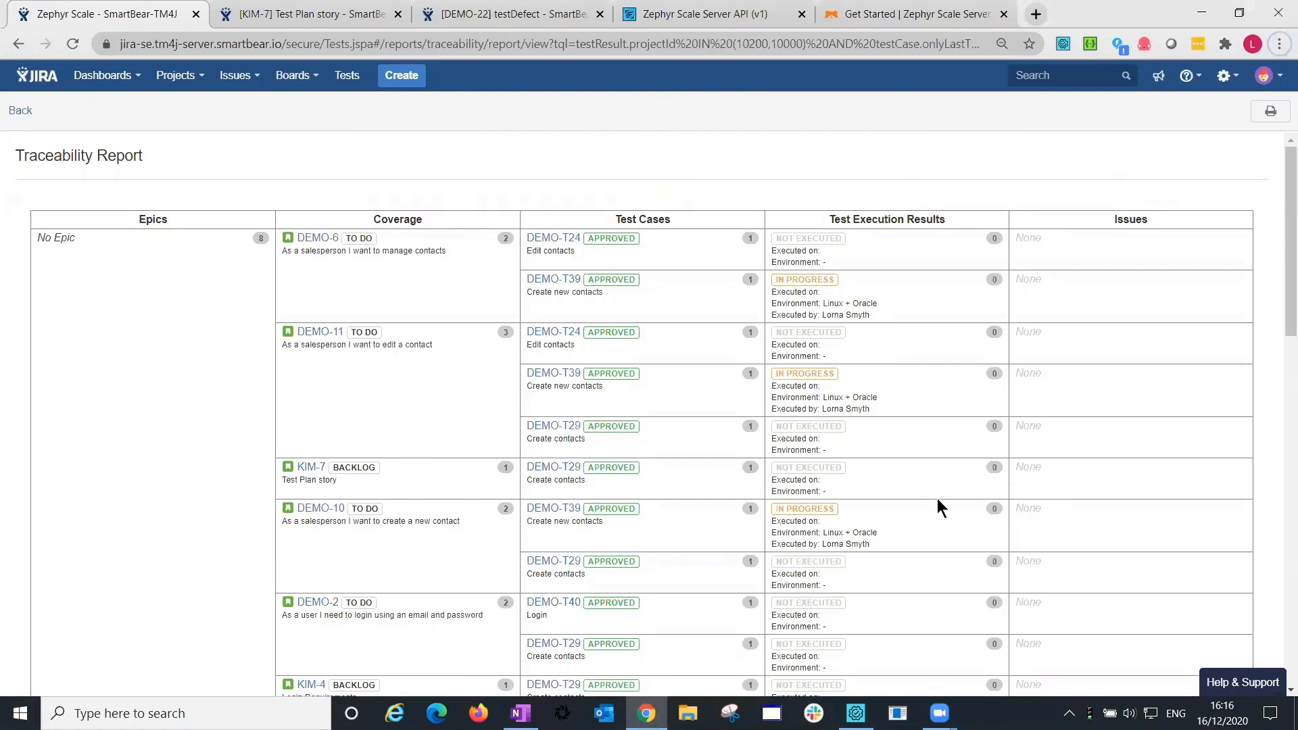
# Highlight the No Coverage group with its test cases, and point temporary arrows at the DEMO-11 entries in the Issues column.
pyautogui.scroll(-6, 1055, 487)
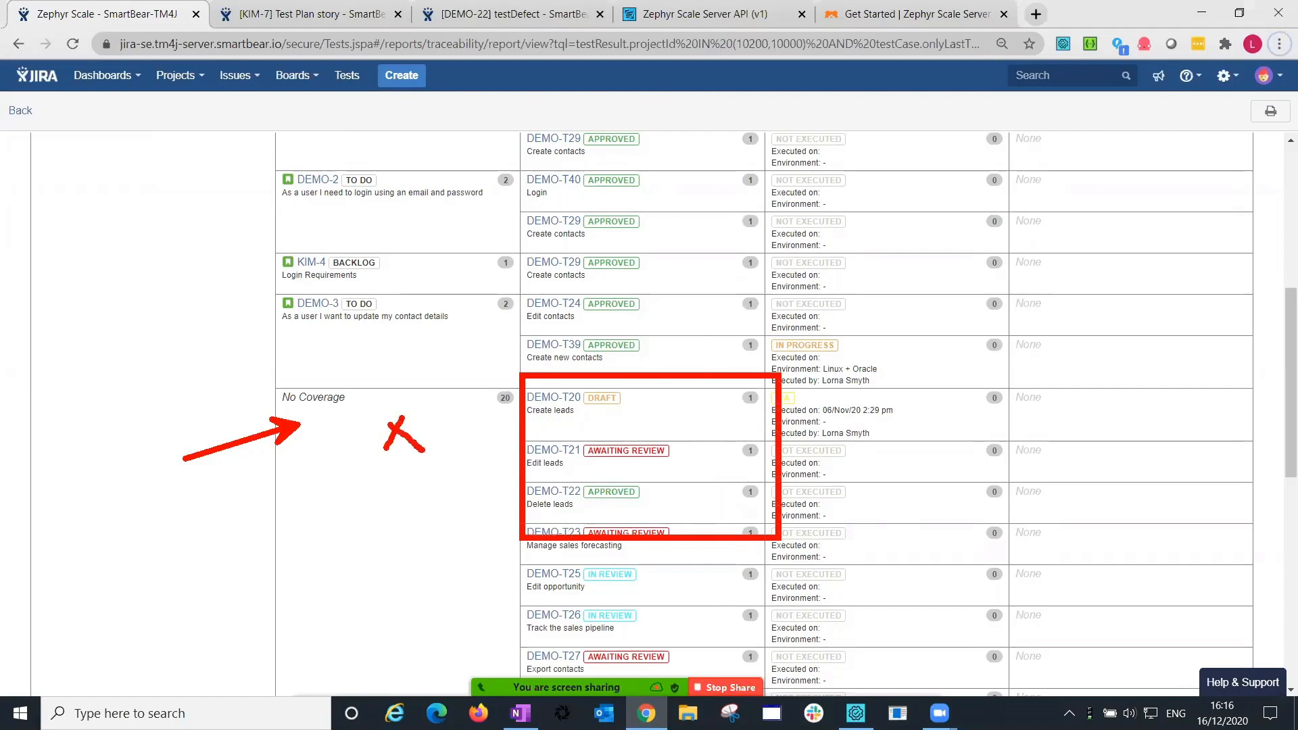
pyautogui.scroll(5, 934, 503)
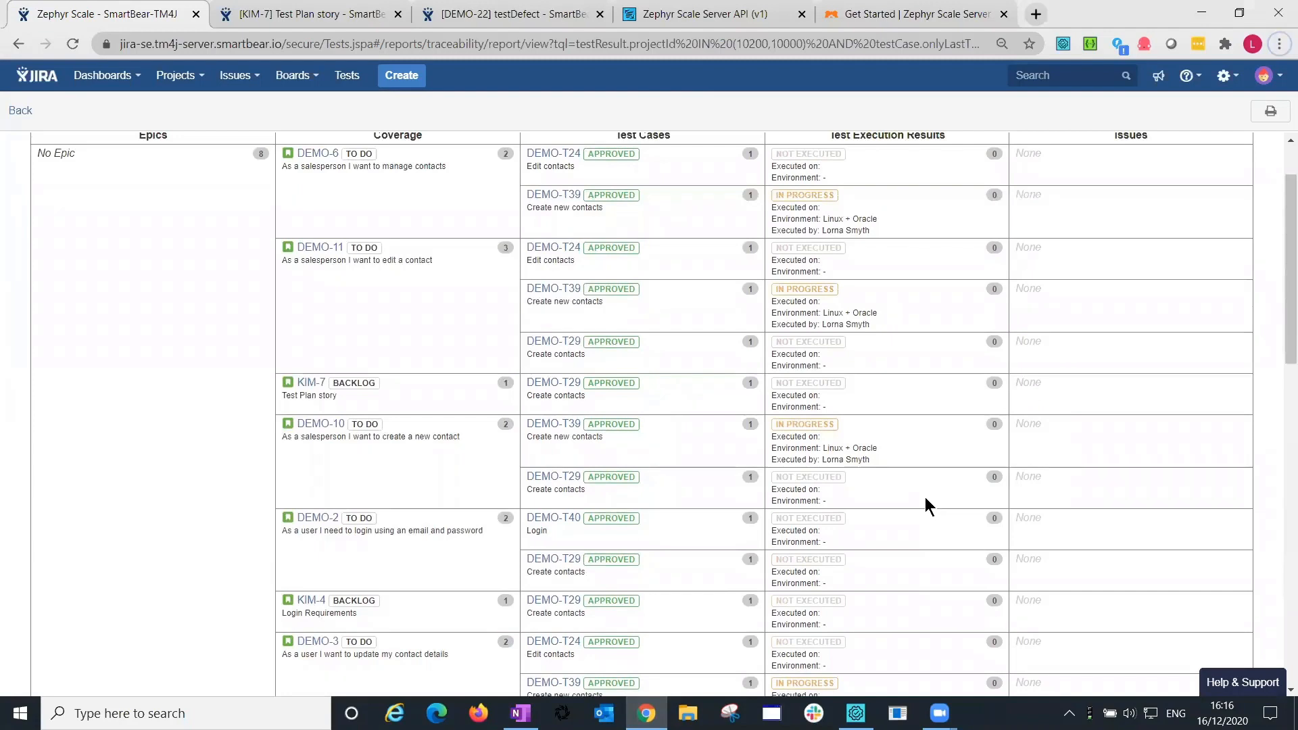
pyautogui.hotkey('ctrl', '2')
pyautogui.moveTo(1069, 318); pyautogui.dragTo(1113, 284)
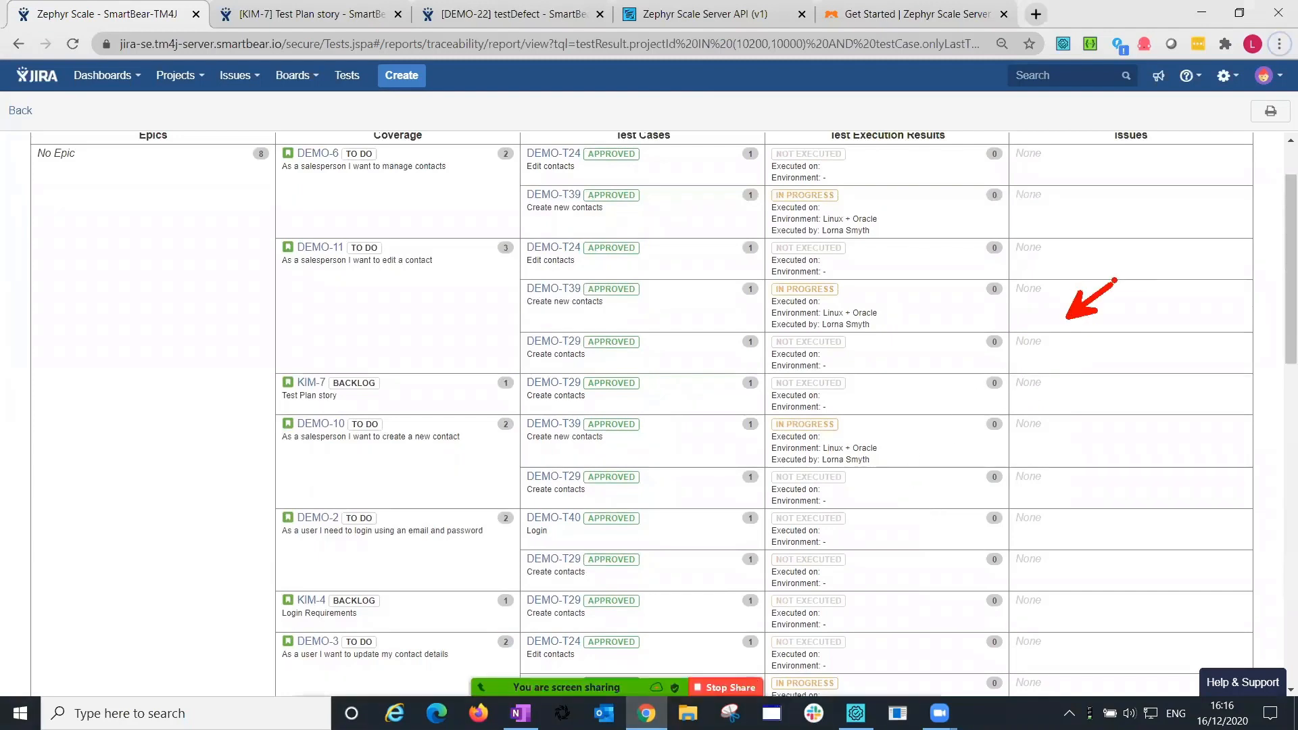
pyautogui.moveTo(1070, 359); pyautogui.dragTo(1128, 334)
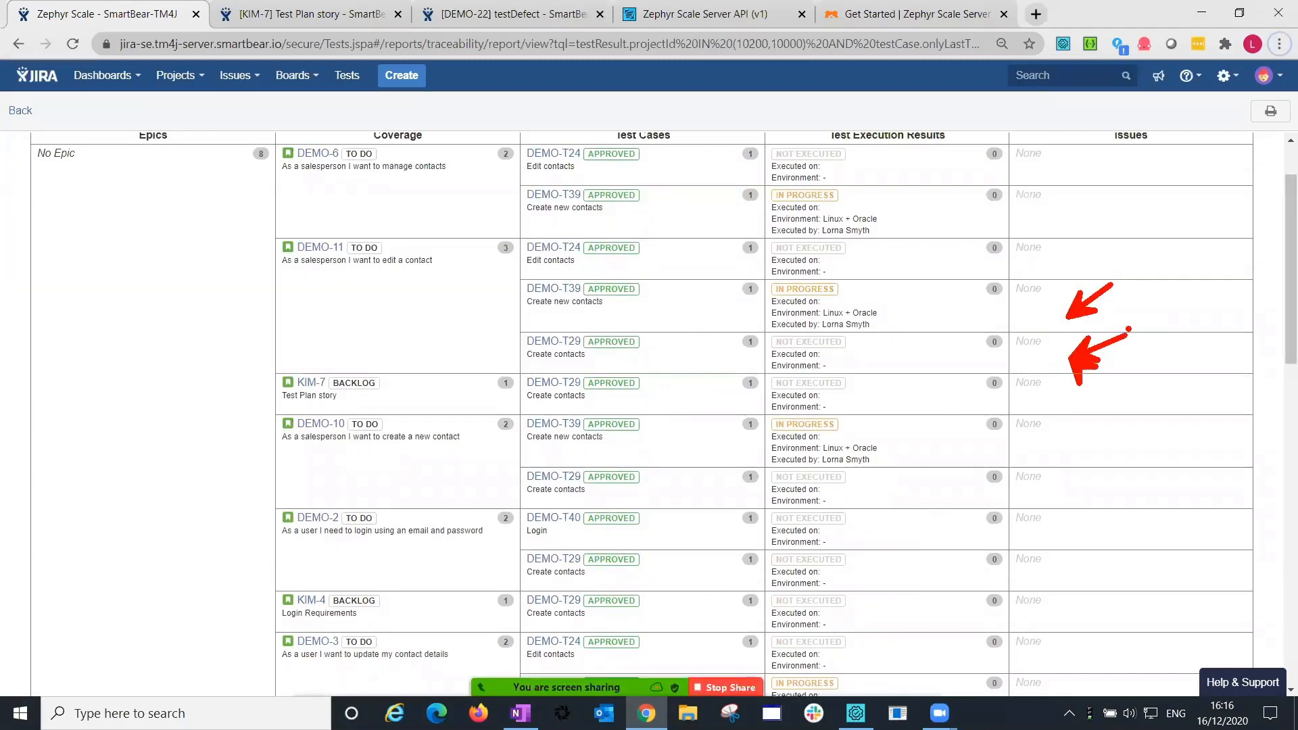
pyautogui.press('Escape')
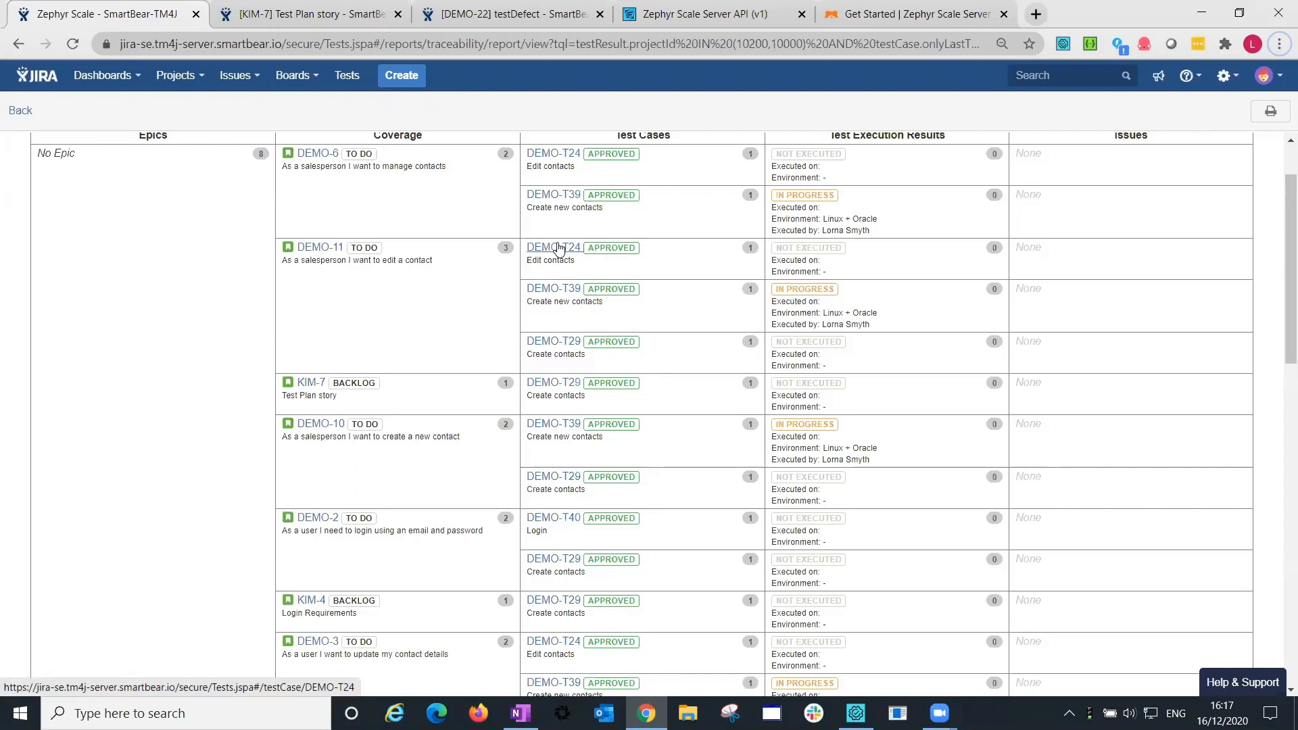
# Point temporary arrows at the DEMO-6 story and its linked test cases DEMO-T24 and DEMO-T39.
pyautogui.scroll(1, 558, 249)
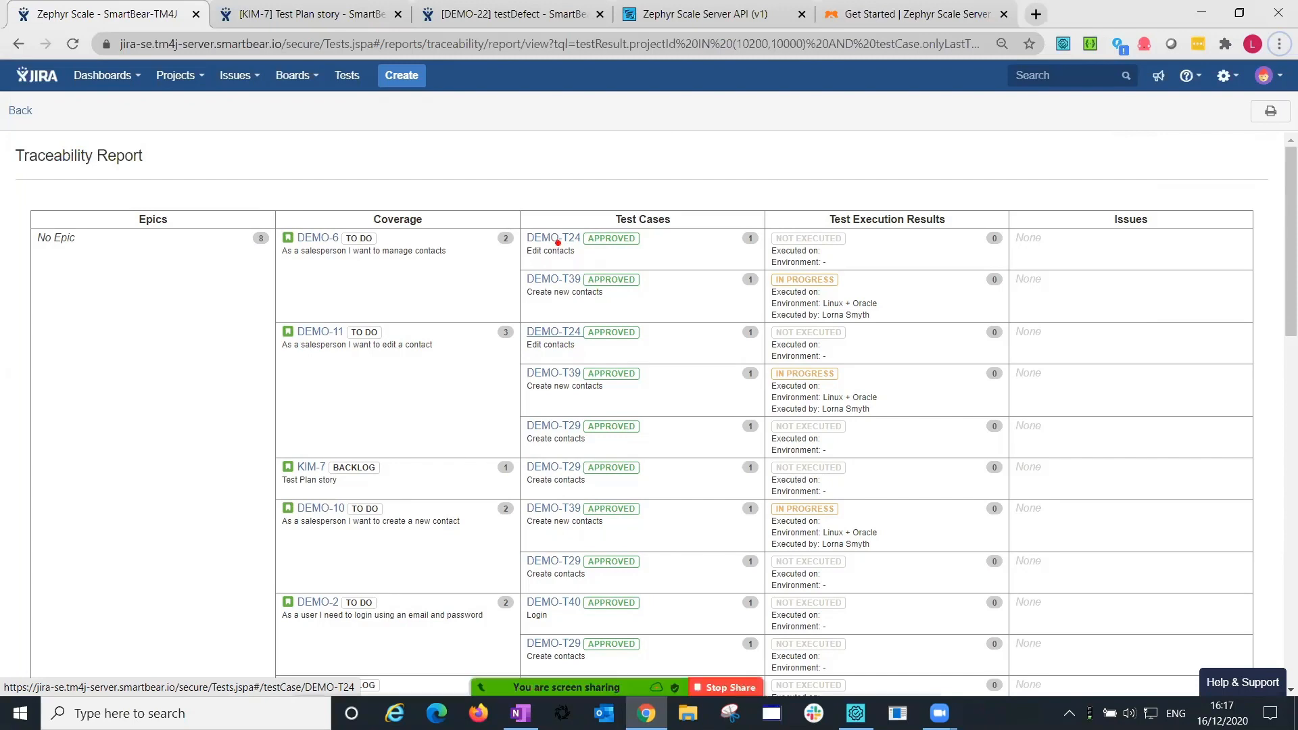
pyautogui.moveTo(280, 226); pyautogui.dragTo(200, 156)
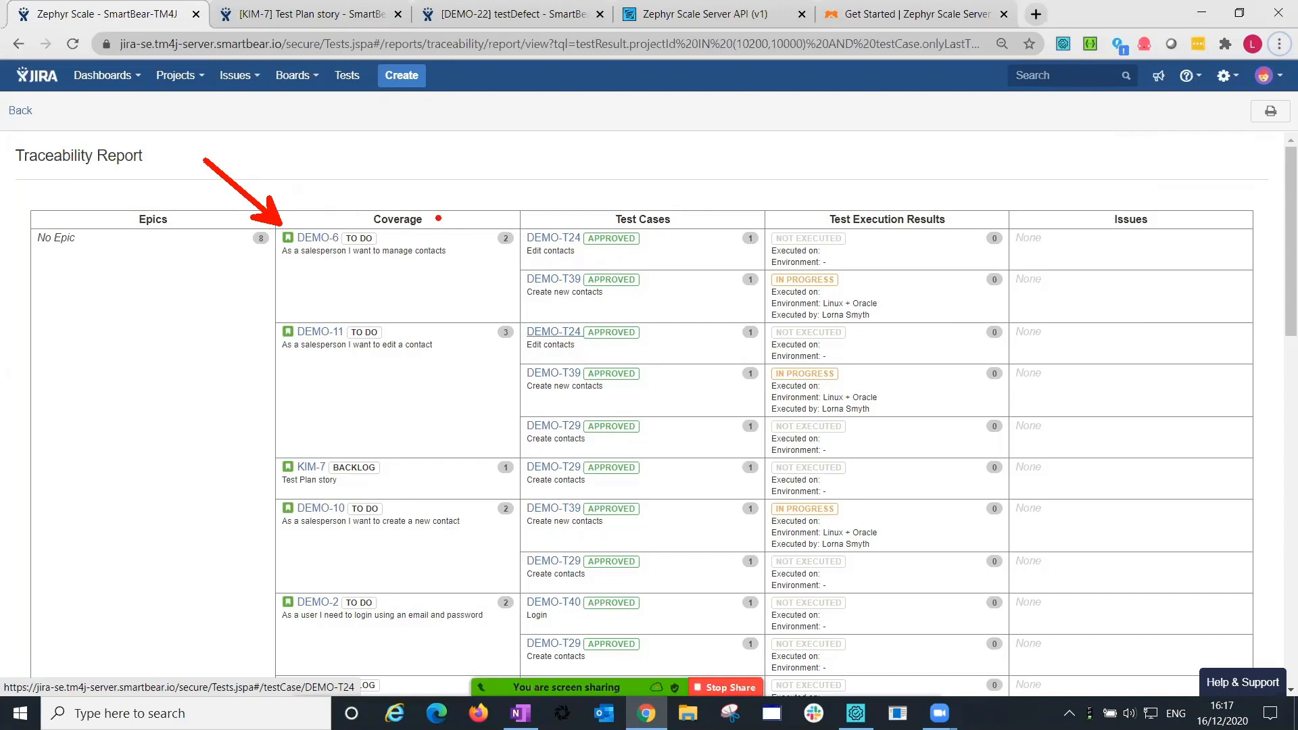
pyautogui.moveTo(518, 256)
pyautogui.mouseDown()
pyautogui.moveTo(488, 280)
pyautogui.moveTo(518, 298)
pyautogui.moveTo(497, 318)
pyautogui.mouseUp()
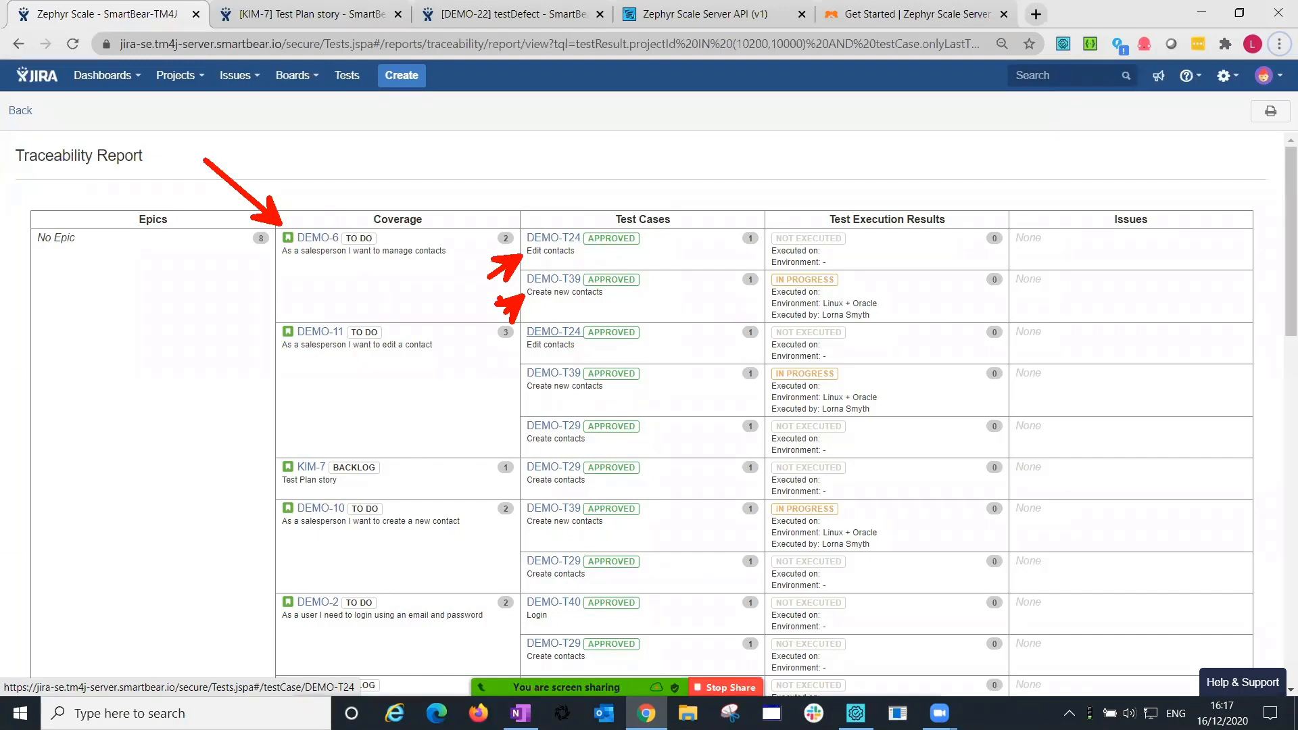
# Leave the Traceability Report and open the Testing Dashboard.
pyautogui.click(20, 112)
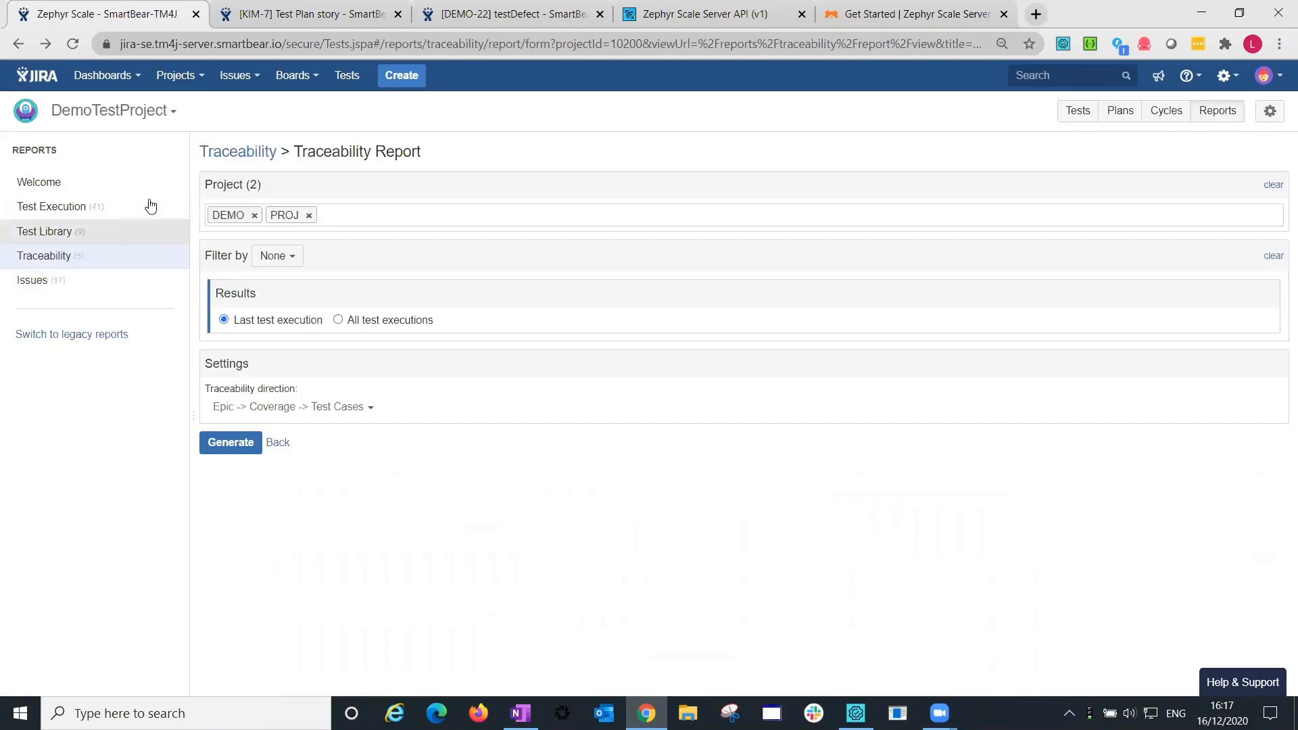
pyautogui.click(124, 76)
pyautogui.click(122, 105)
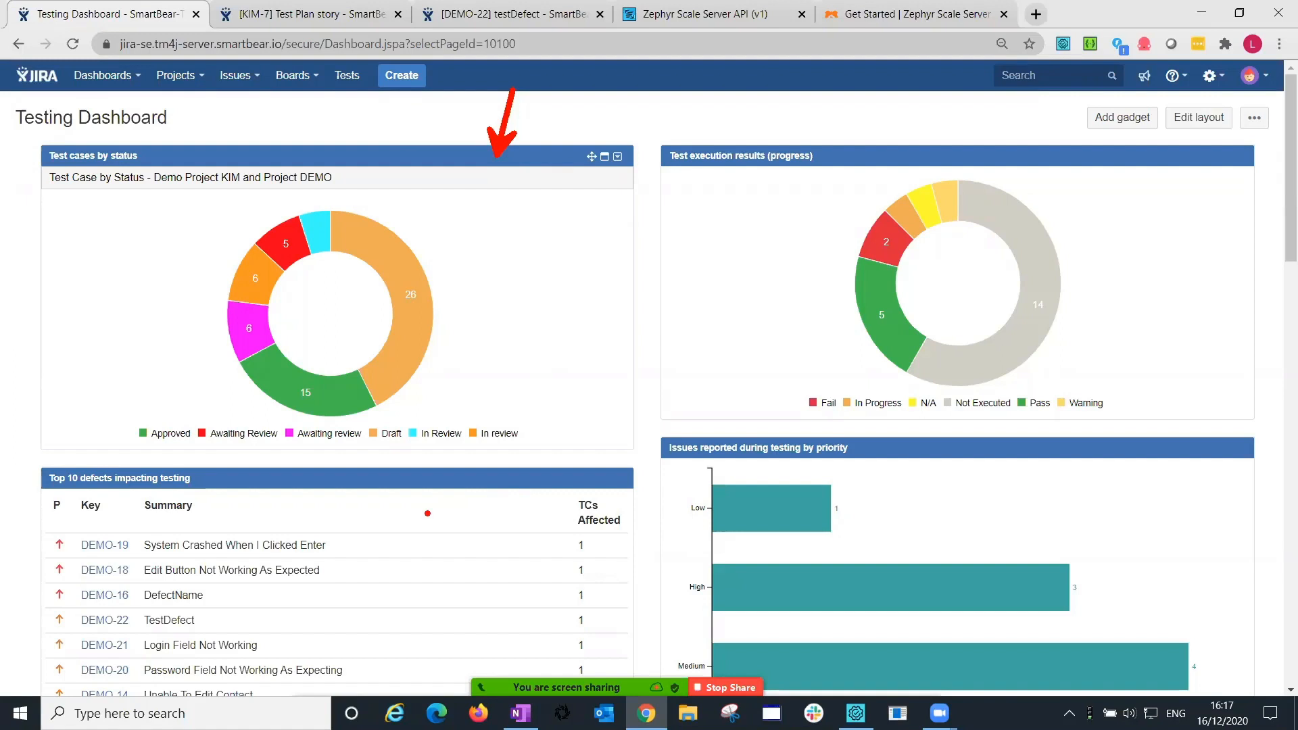
# Review the Testing Dashboard's gadgets, pointing out the defects, test execution results and issues by priority with temporary arrows.
pyautogui.moveTo(427, 509); pyautogui.dragTo(476, 394)
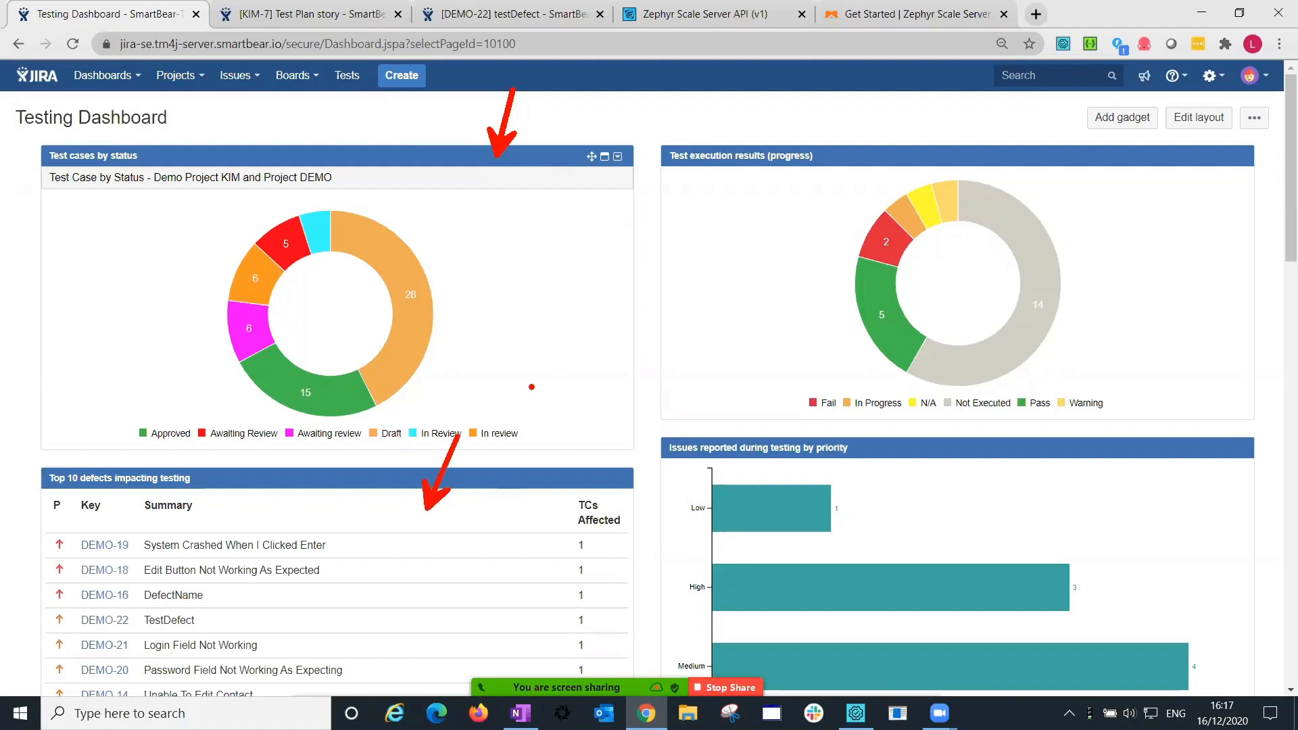
pyautogui.moveTo(970, 166); pyautogui.dragTo(990, 99)
pyautogui.press('Escape')
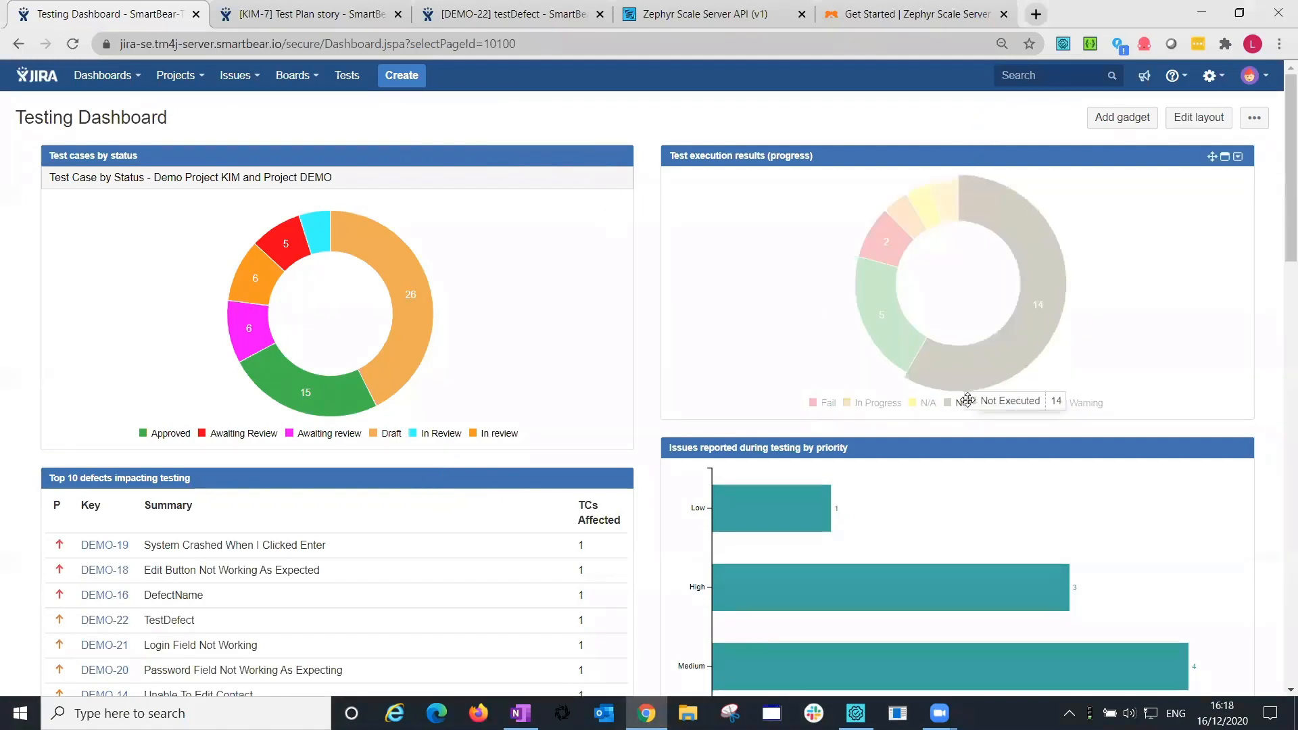
pyautogui.scroll(-3, 994, 420)
pyautogui.moveTo(1045, 466); pyautogui.dragTo(1151, 385)
pyautogui.press('Escape')
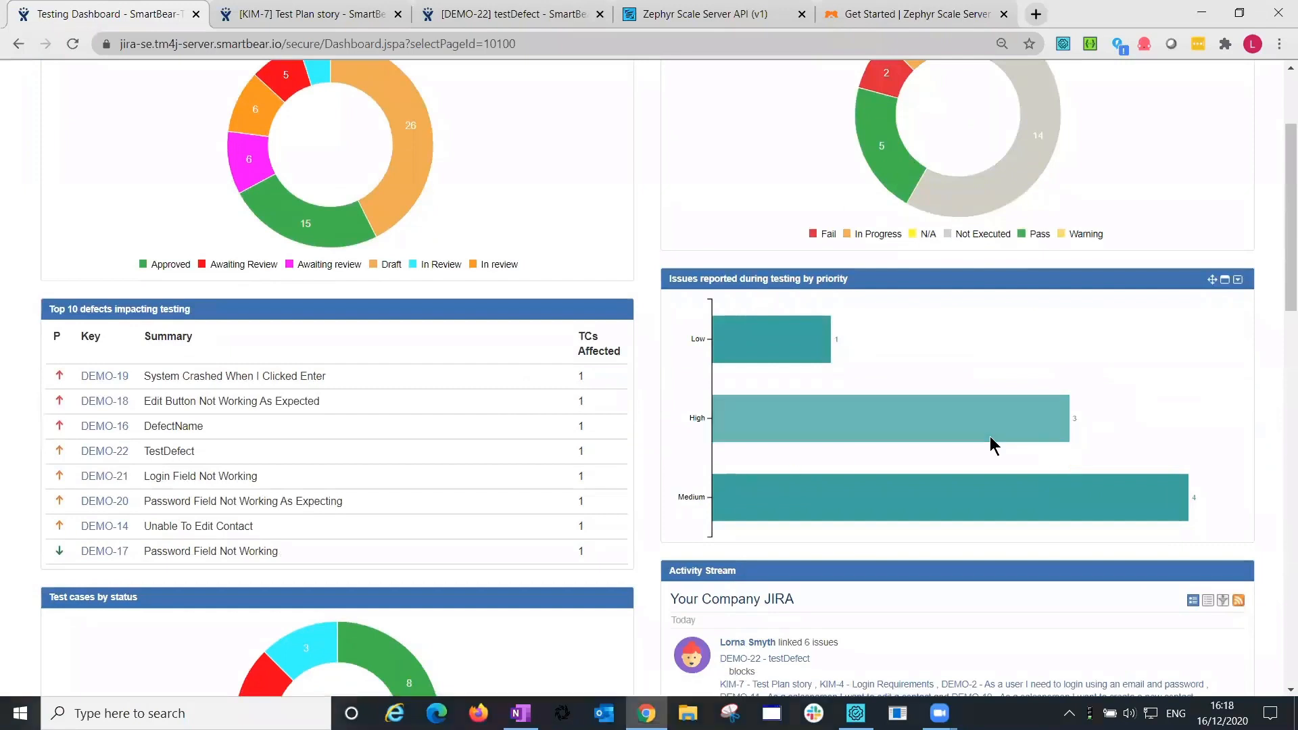
pyautogui.scroll(-5, 992, 440)
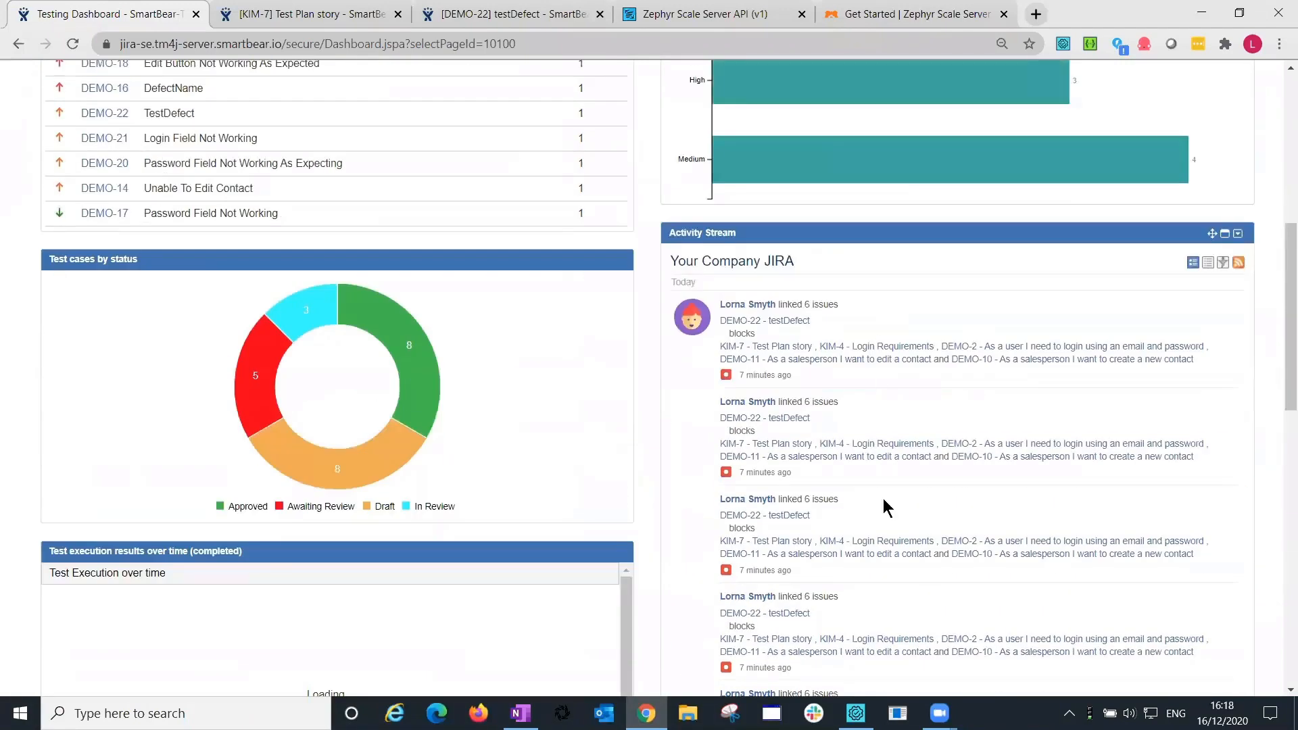
pyautogui.moveTo(1286, 363); pyautogui.dragTo(1270, 150)
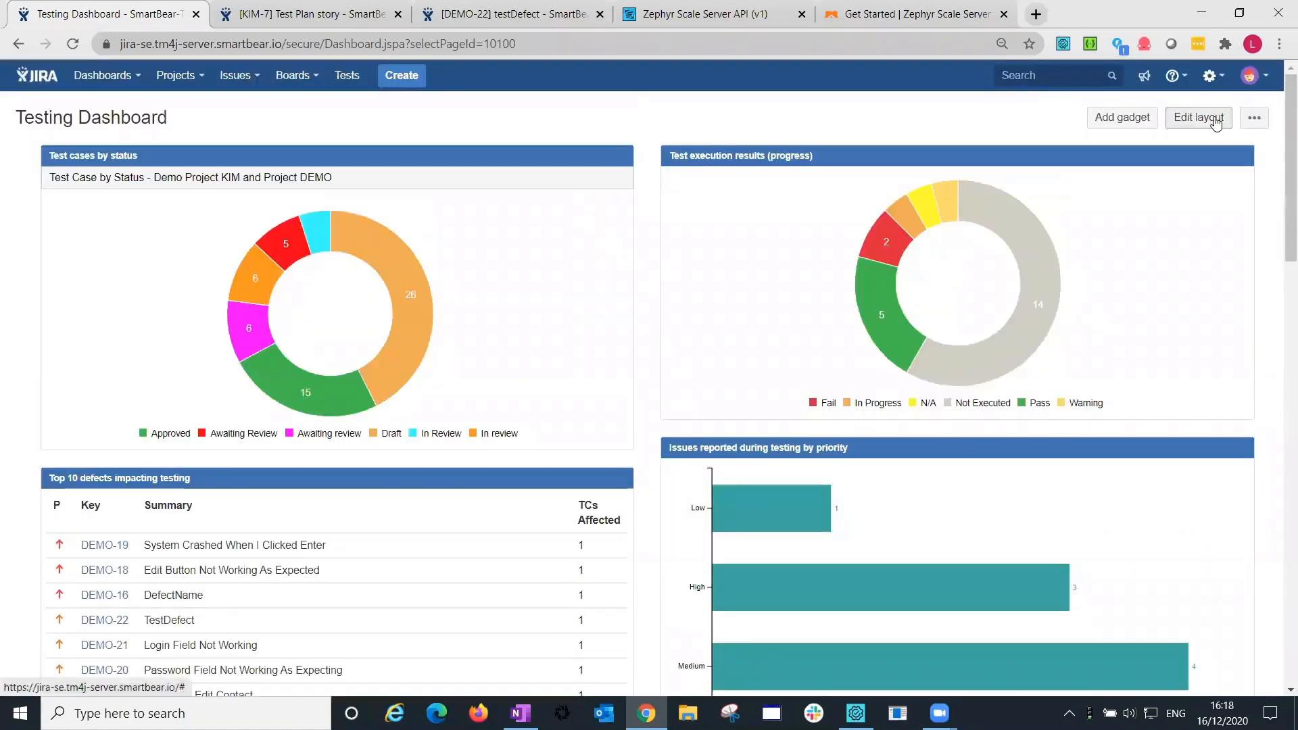
# Add the gadgets Issues reported during testing by status and Issues reported during testing by priority to the Testing Dashboard.
pyautogui.click(1126, 117)
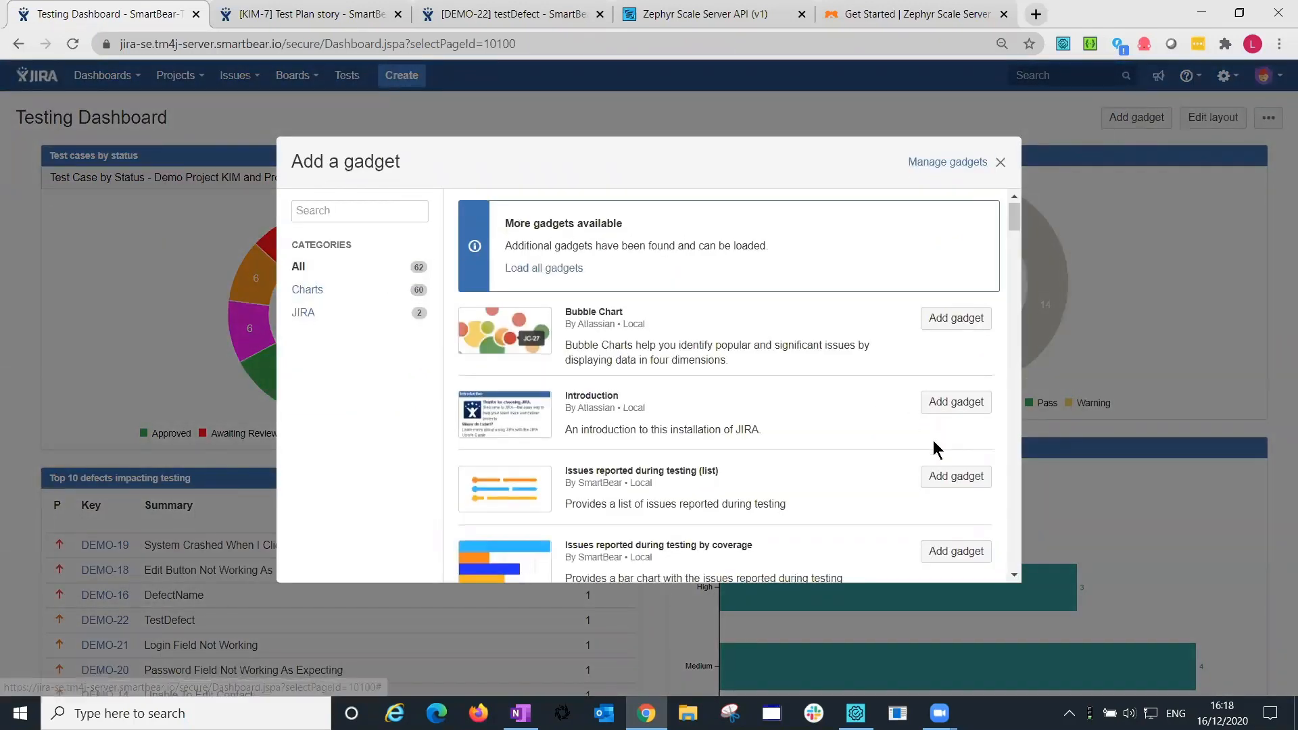
pyautogui.scroll(-5, 933, 444)
pyautogui.scroll(-1, 934, 442)
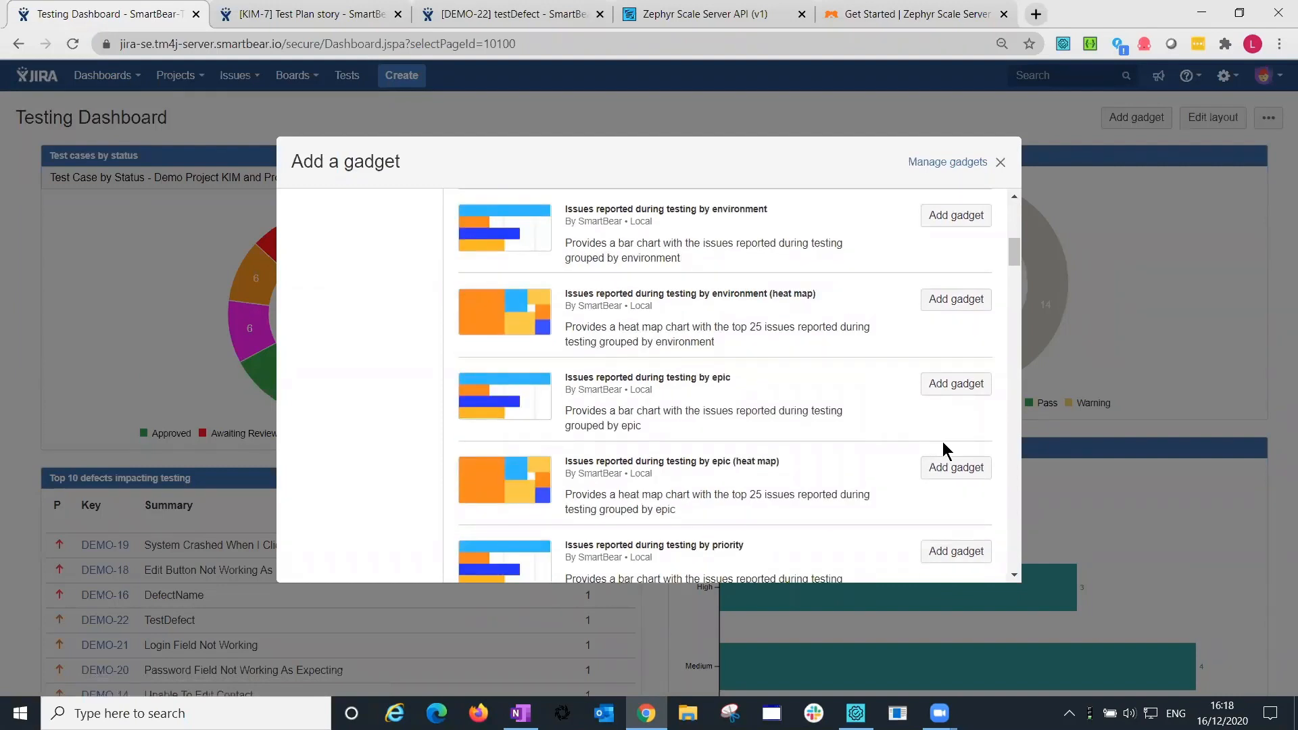
pyautogui.scroll(-3, 943, 446)
pyautogui.click(964, 467)
pyautogui.click(956, 301)
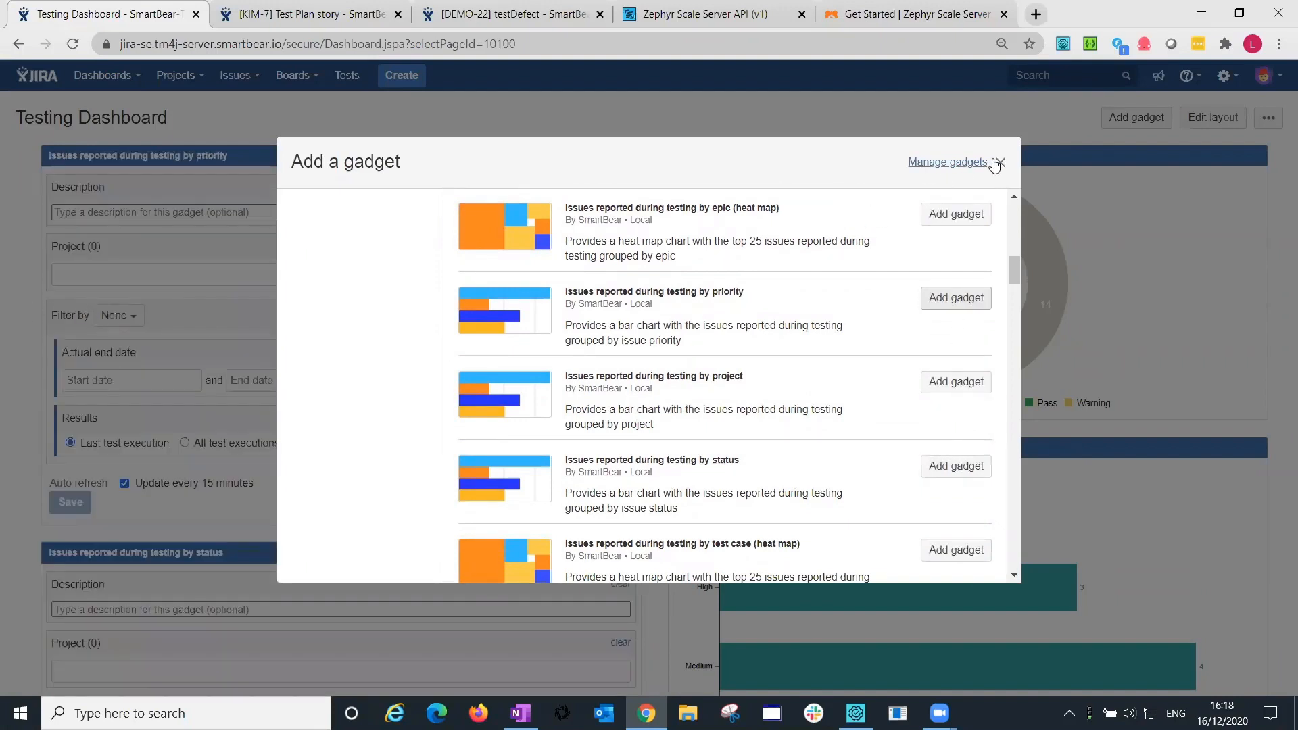
pyautogui.click(999, 163)
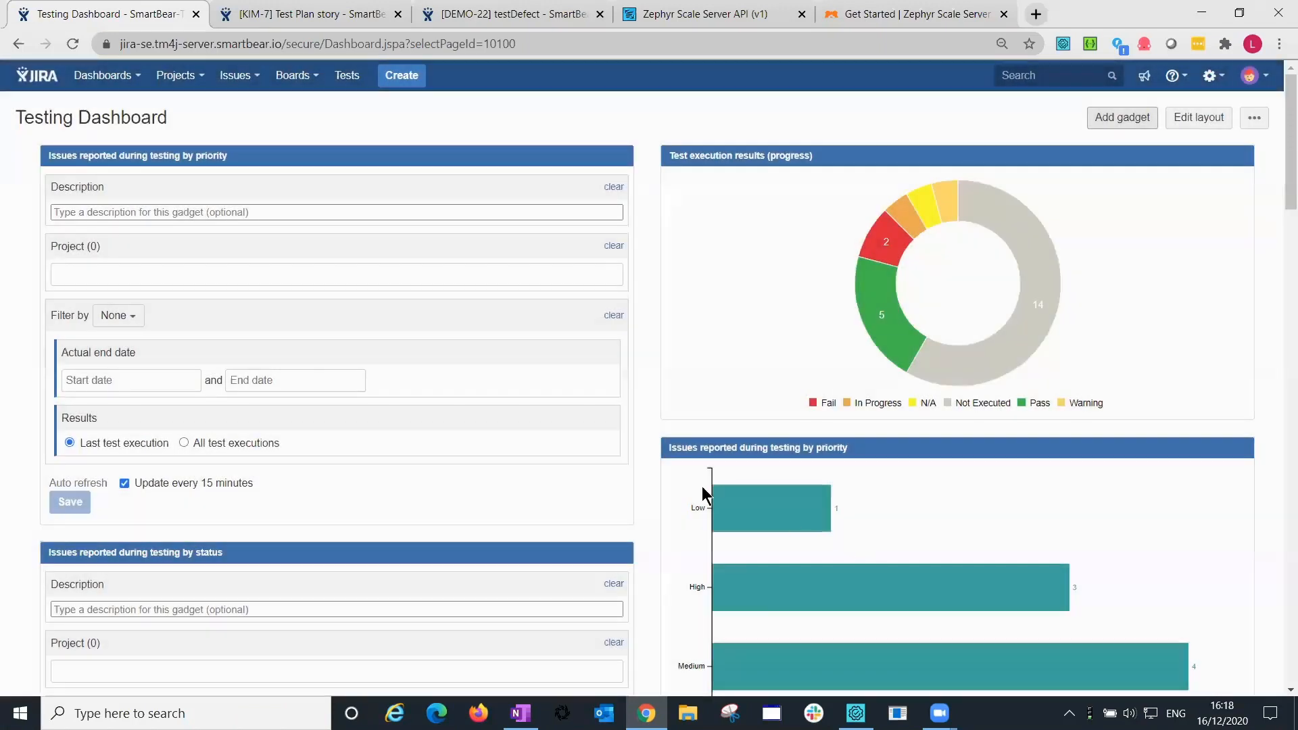
# Configure the Issues reported during testing by priority gadget with project DEMO, filter Test Cycle, test cycle DEMO-C1 and actual end date from 16/Dec/20.
pyautogui.click(352, 276)
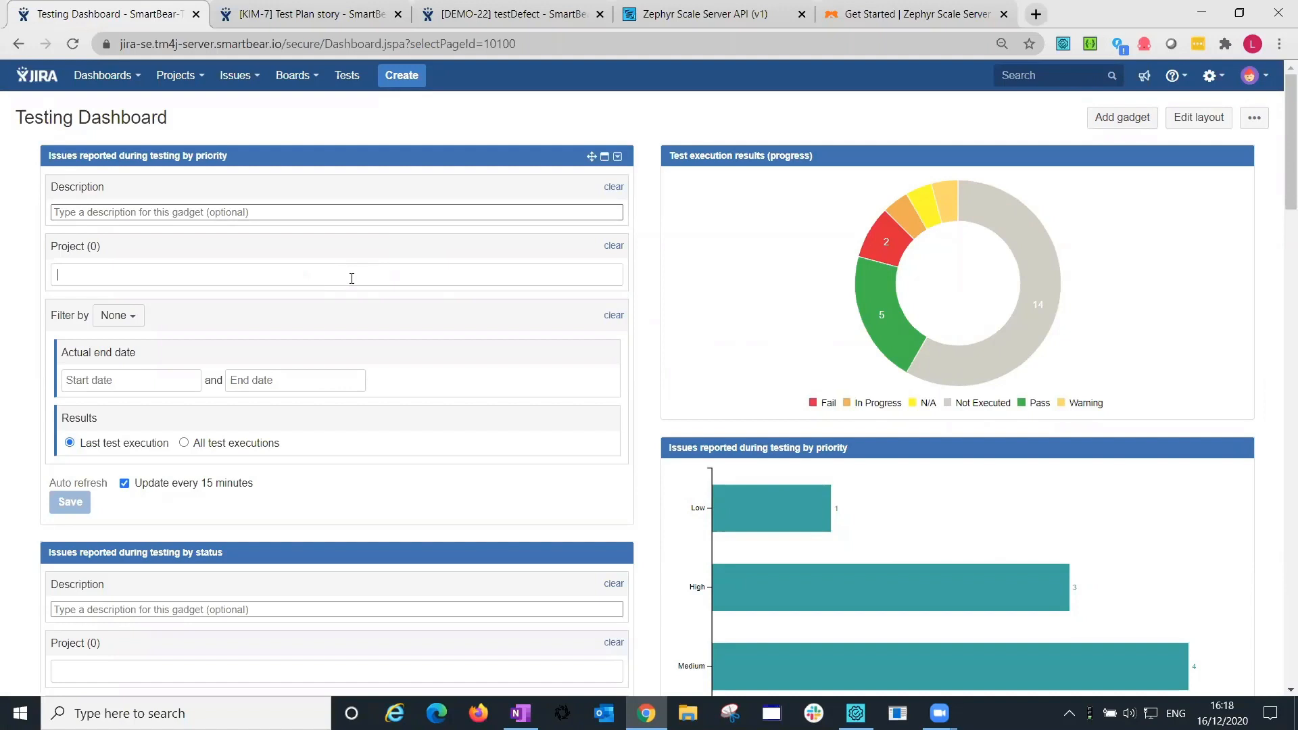
pyautogui.write('demo')
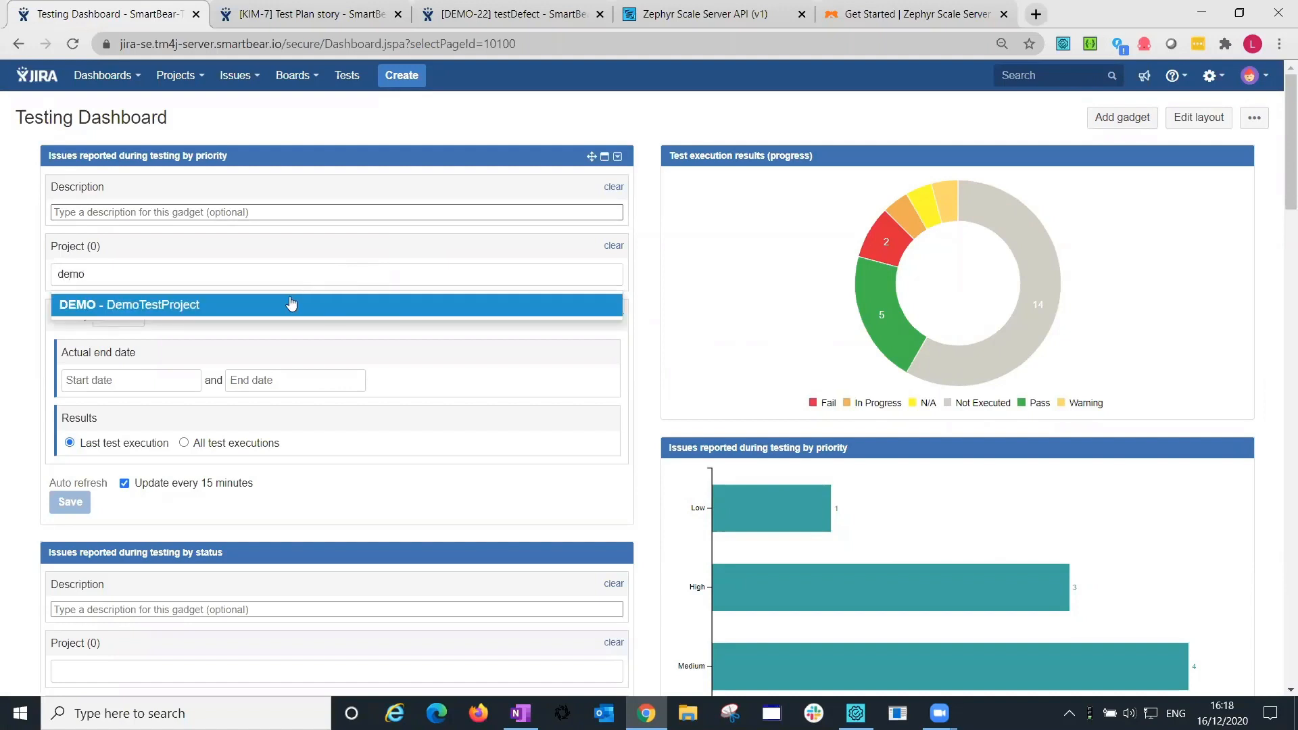
pyautogui.click(297, 304)
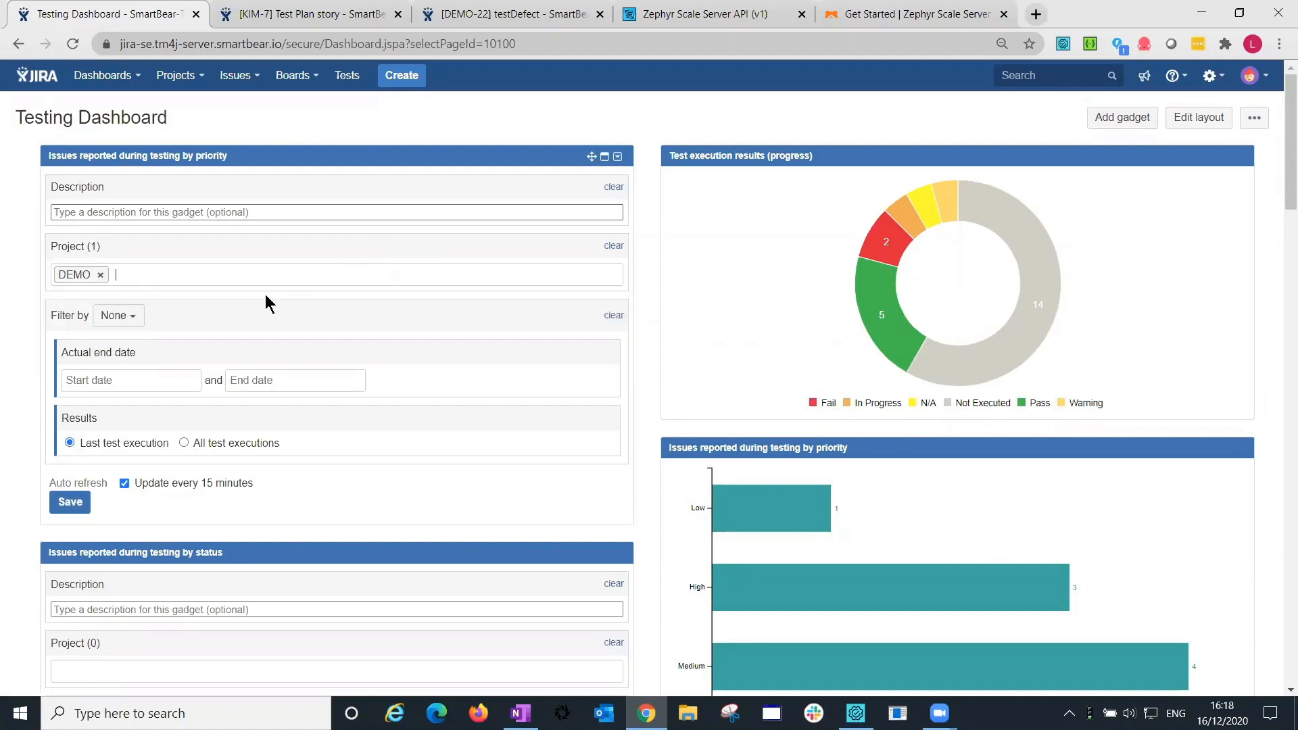
pyautogui.click(117, 316)
pyautogui.click(132, 361)
pyautogui.click(134, 380)
pyautogui.write('regr')
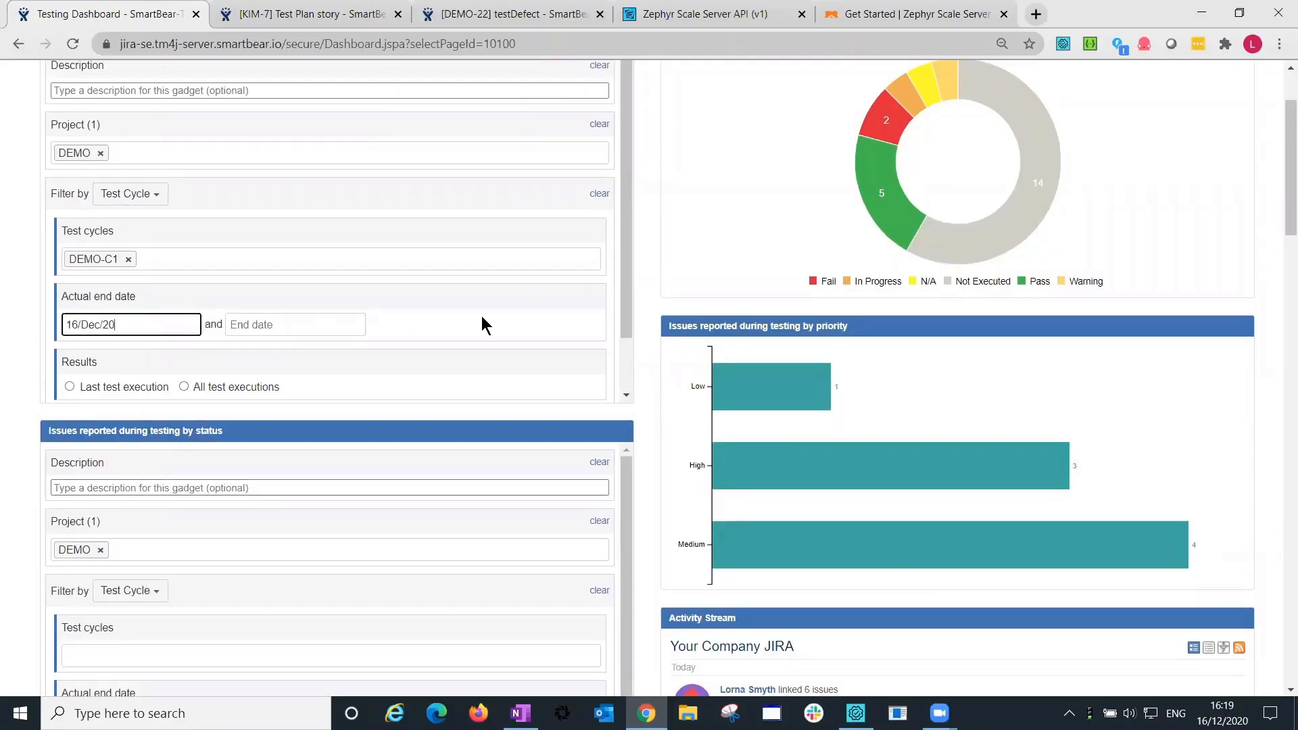
pyautogui.scroll(2, 514, 324)
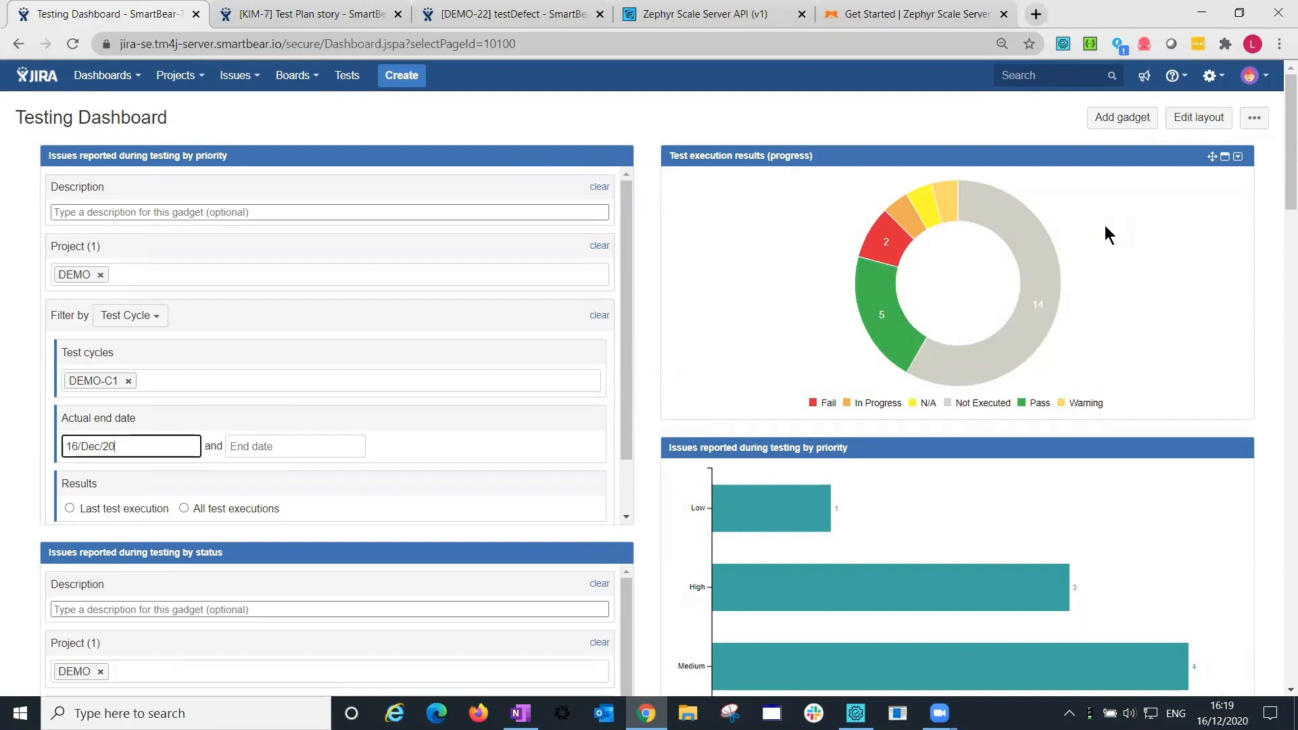
# Open the Automated Tests folder of DemoTestProject's test cases, and switch to TestComplete to open the ZephyrScale_JK execution log from 08/12/2020 15:53.
pyautogui.click(348, 77)
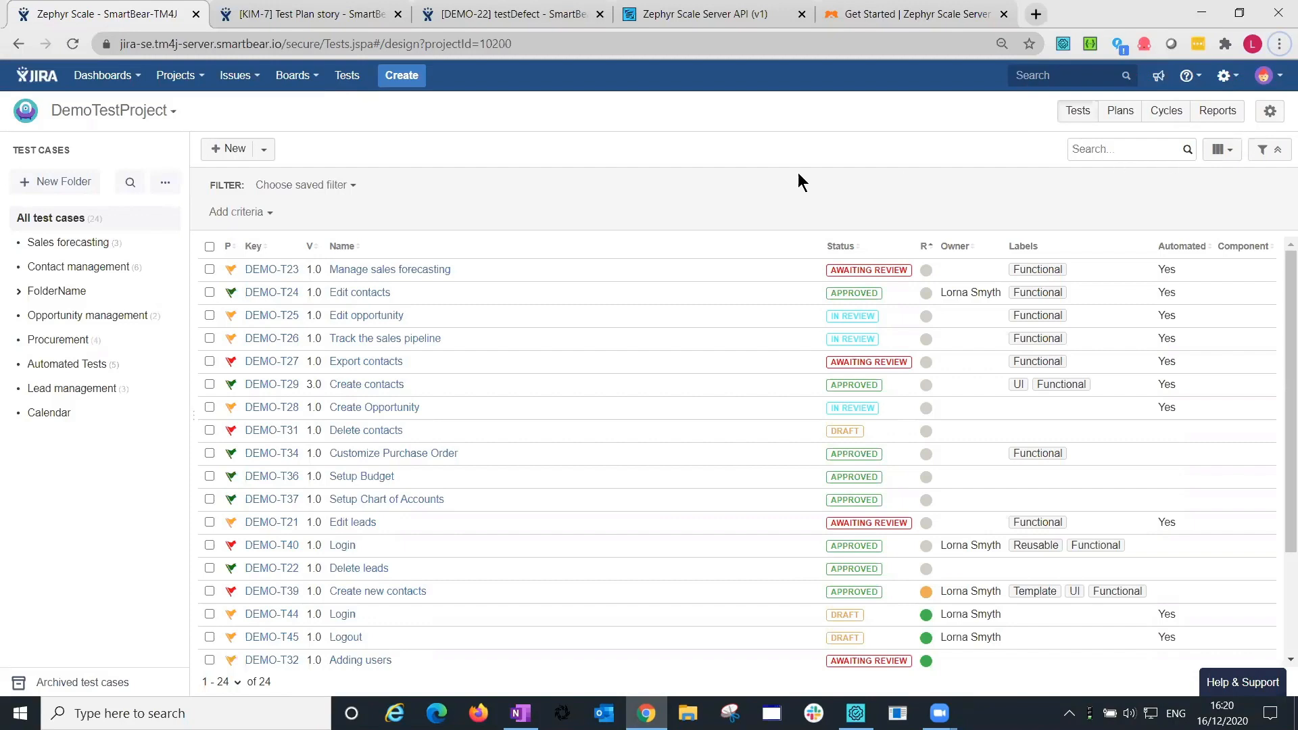
pyautogui.click(72, 366)
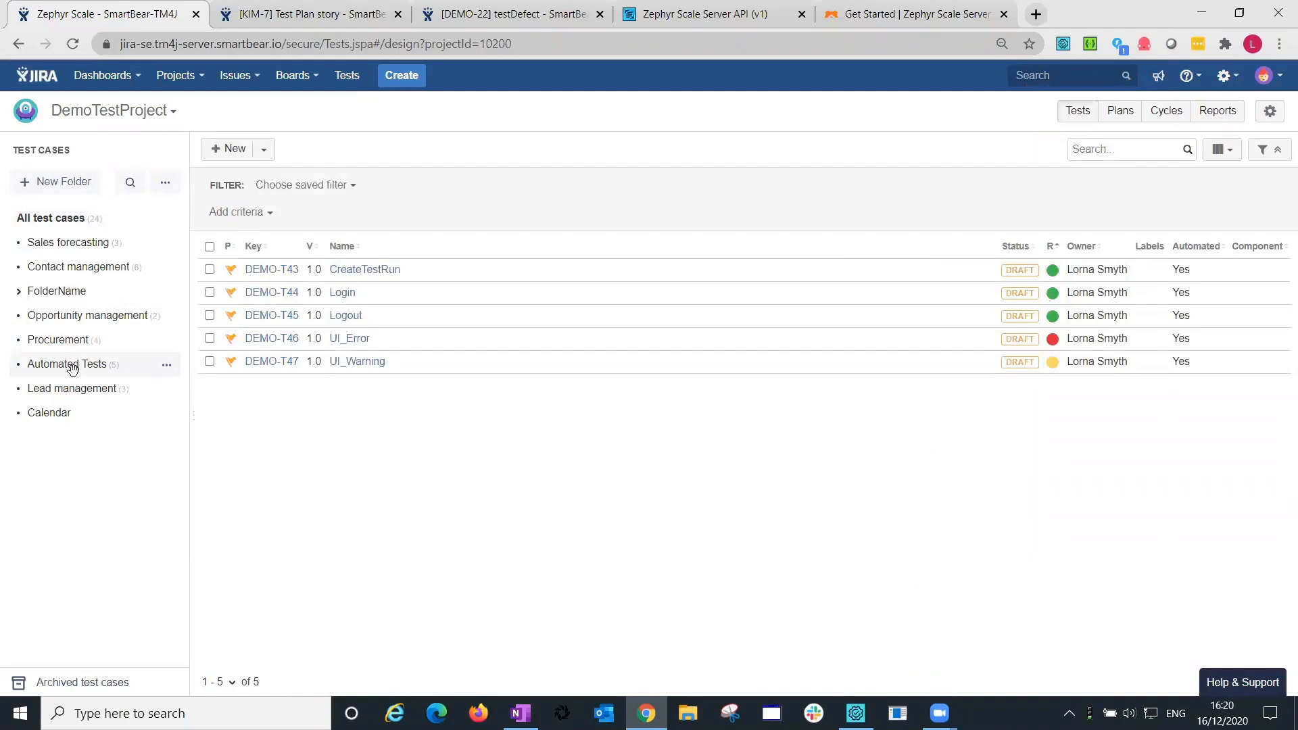
pyautogui.click(857, 713)
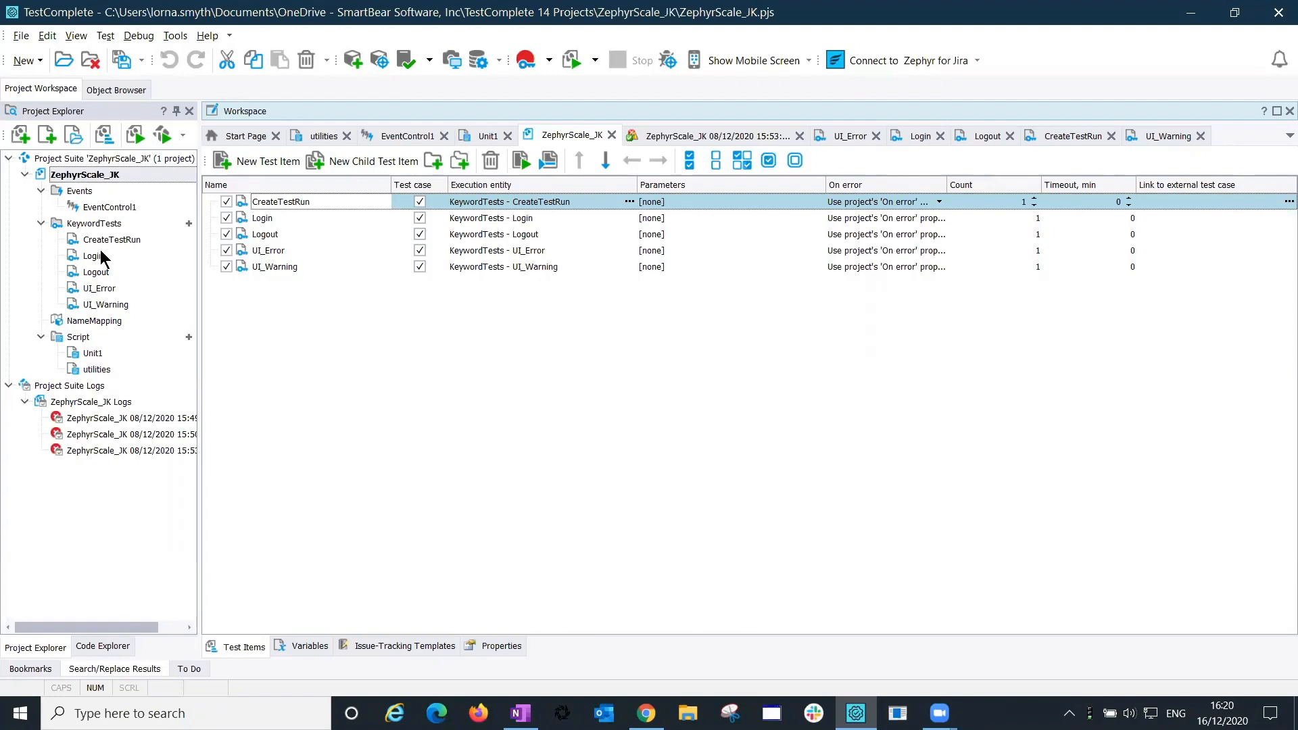
pyautogui.doubleClick(131, 449)
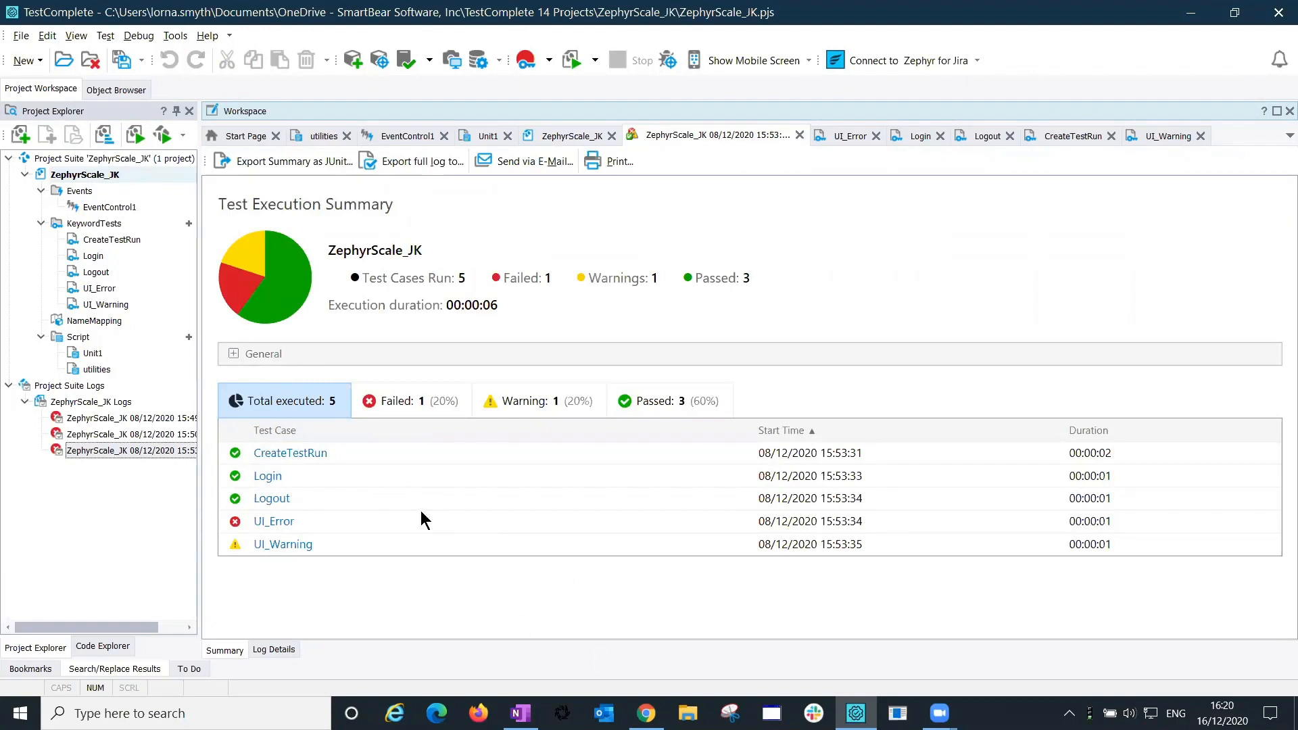
# Switch back to Chrome and bring up the Get Started page of the Zephyr Scale documentation.
pyautogui.hotkey('alt', 'Tab')
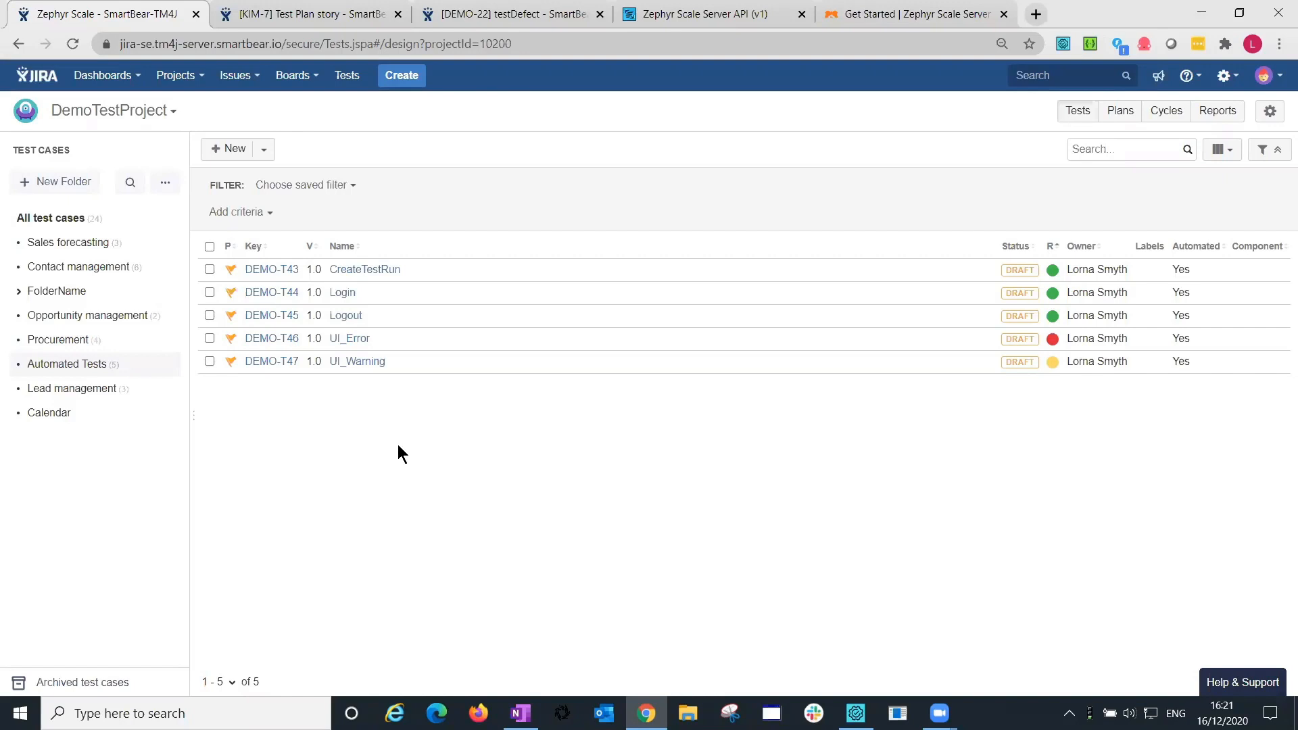
pyautogui.click(858, 8)
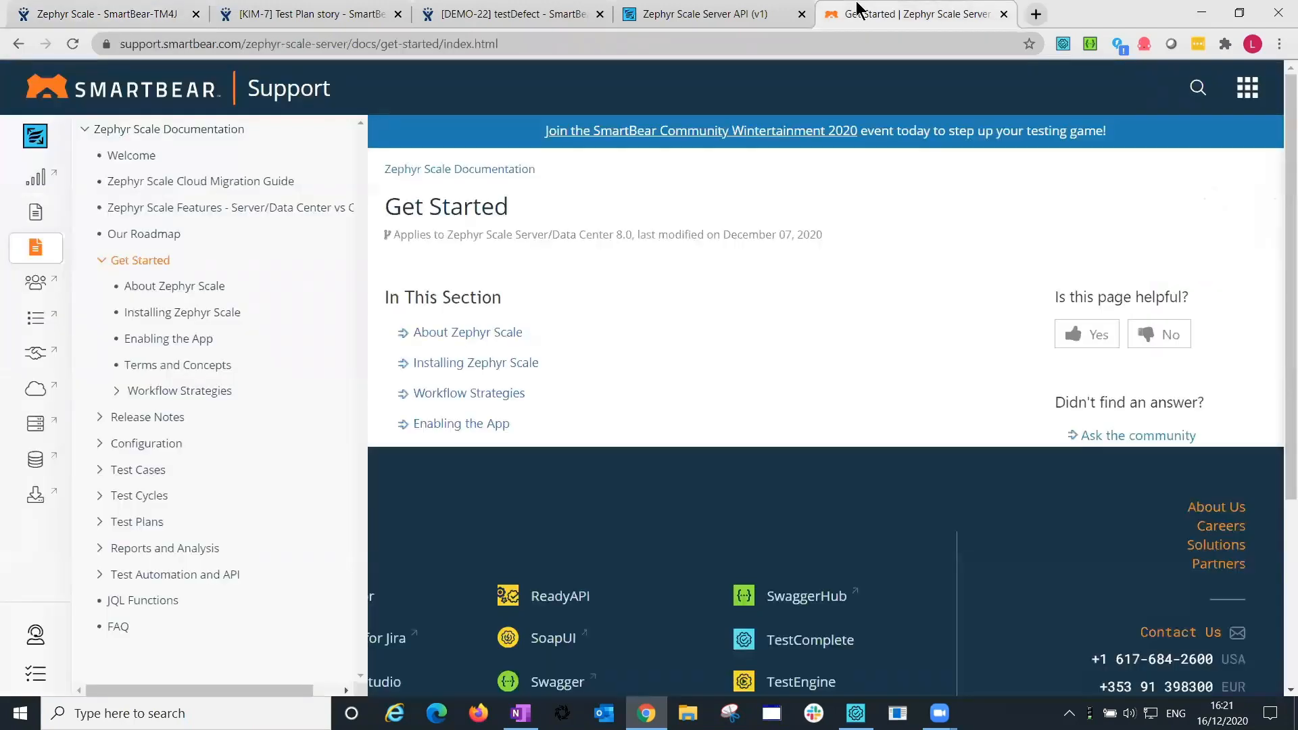